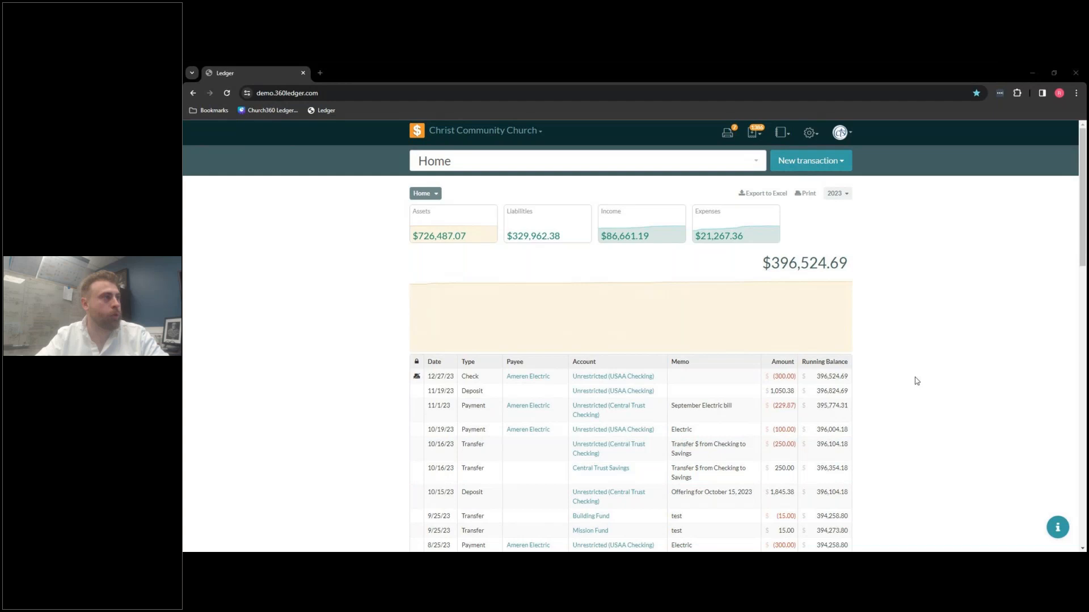
# View the list of available books and open the print queue.
pyautogui.click(540, 134)
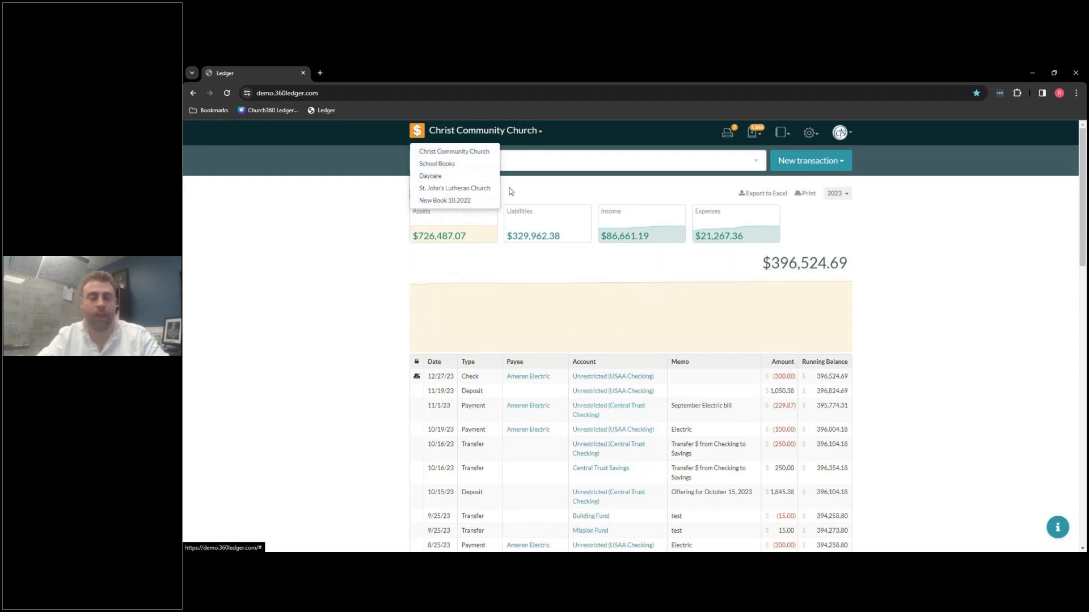
pyautogui.click(537, 137)
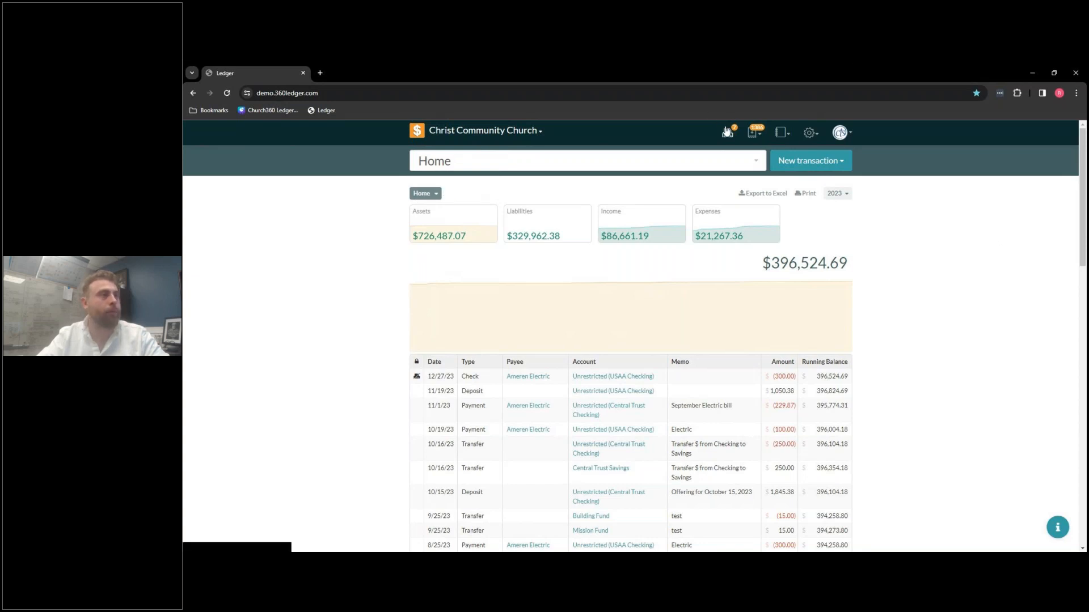
pyautogui.click(729, 135)
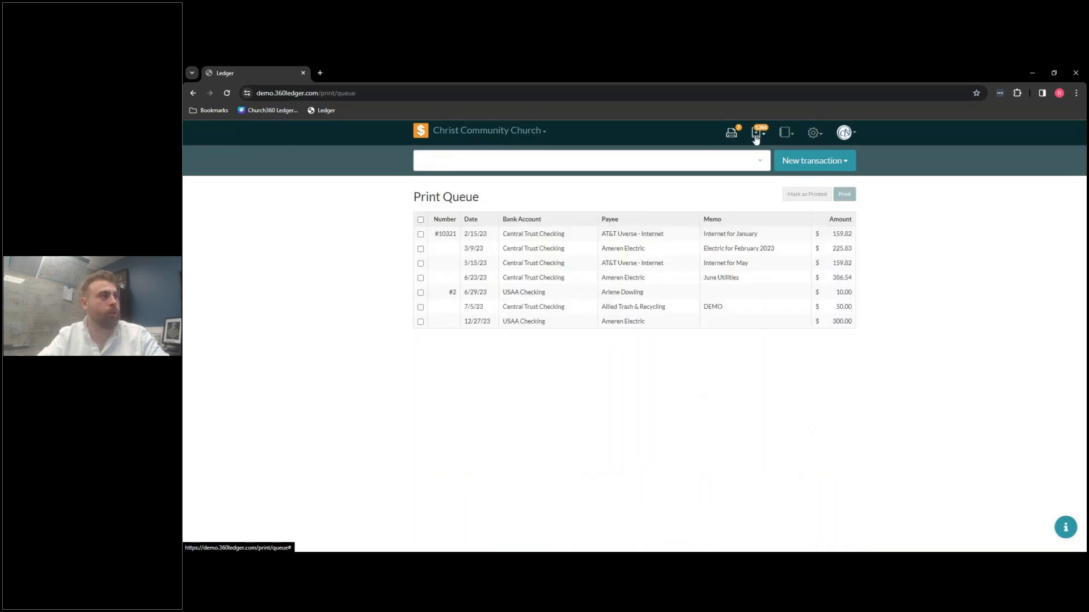
# Look over the pending transactions and the lists of available reports and settings pages.
pyautogui.click(762, 136)
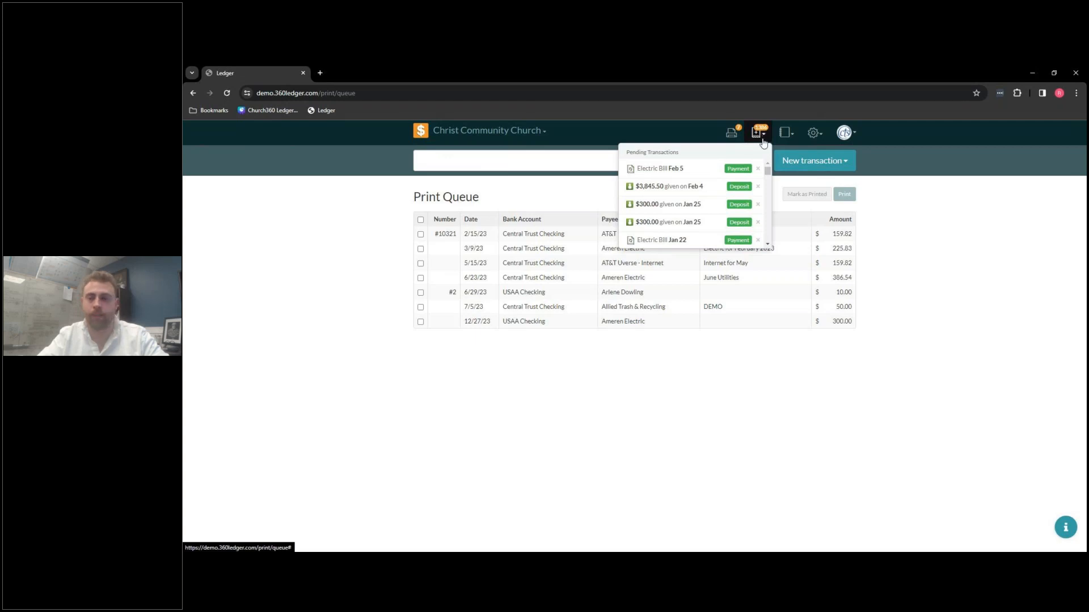
pyautogui.click(785, 133)
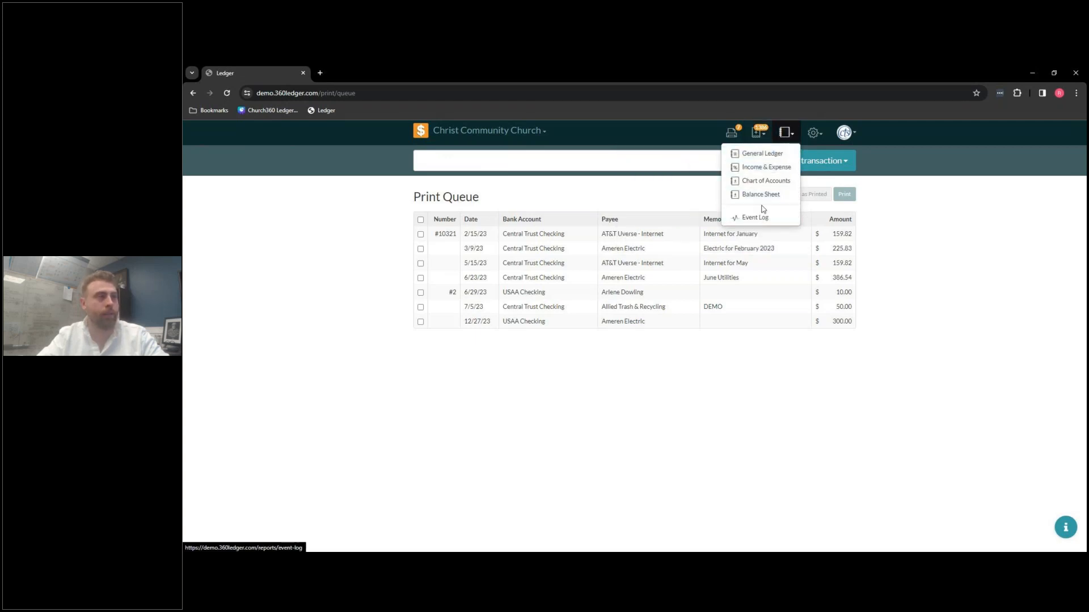
pyautogui.click(814, 135)
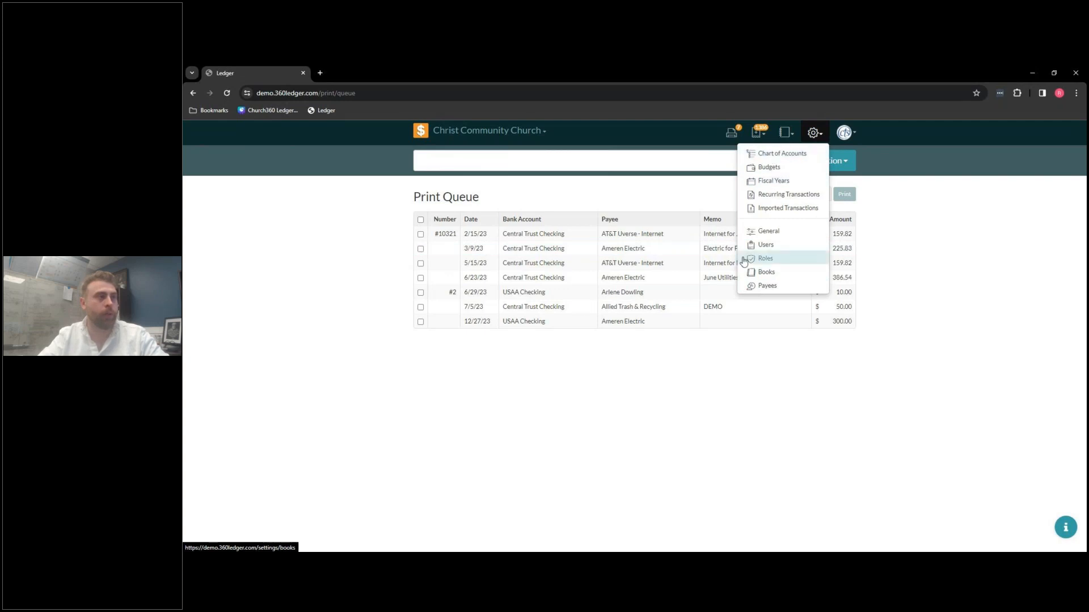
# View the personal User Settings with the email and password fields, and return to the home page.
pyautogui.click(861, 135)
pyautogui.click(824, 156)
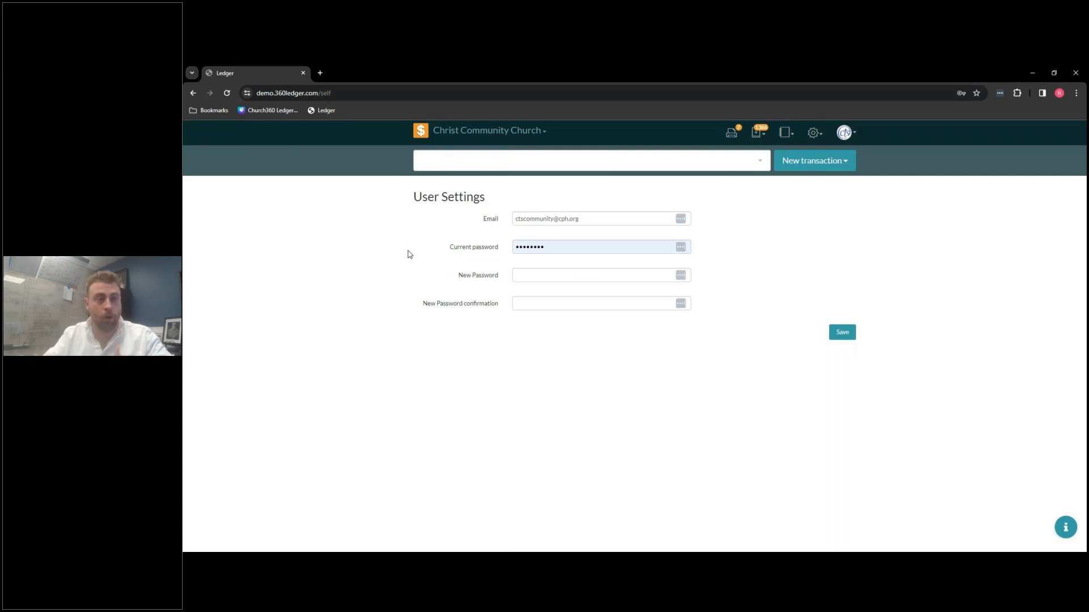
pyautogui.click(419, 136)
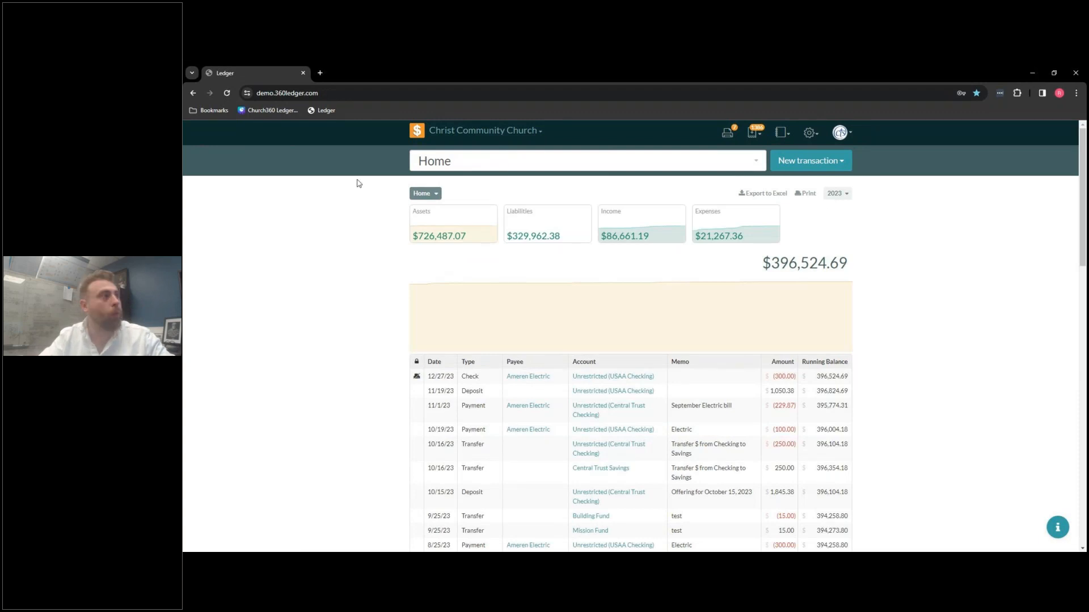
# Clear the account search and browse the full account list from the asset accounts down to the income offerings.
pyautogui.click(479, 158)
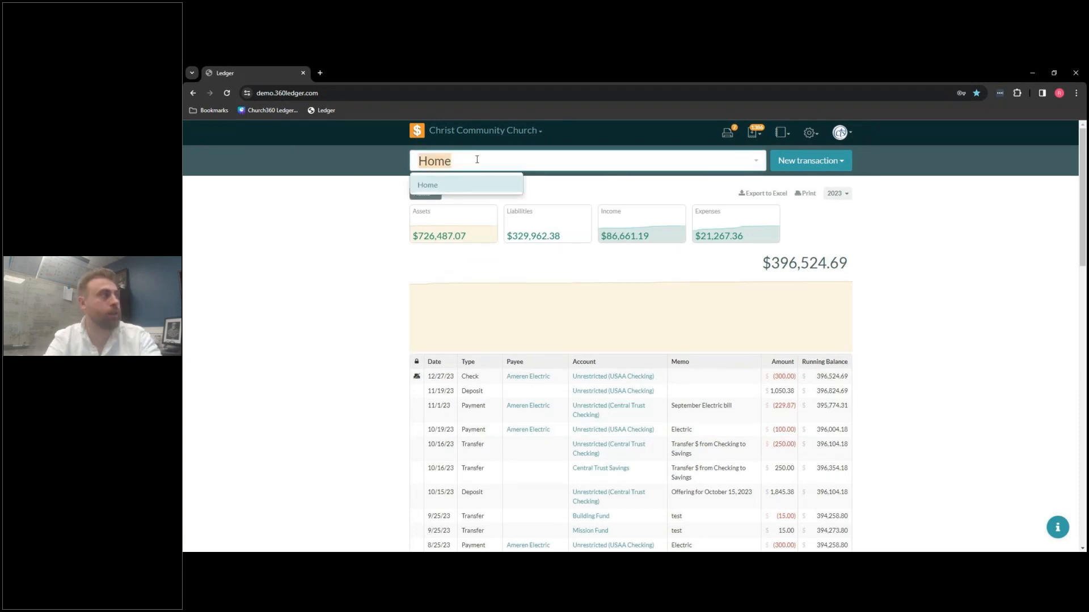
pyautogui.press('BackSpace')
pyautogui.scroll(-5, 464, 280)
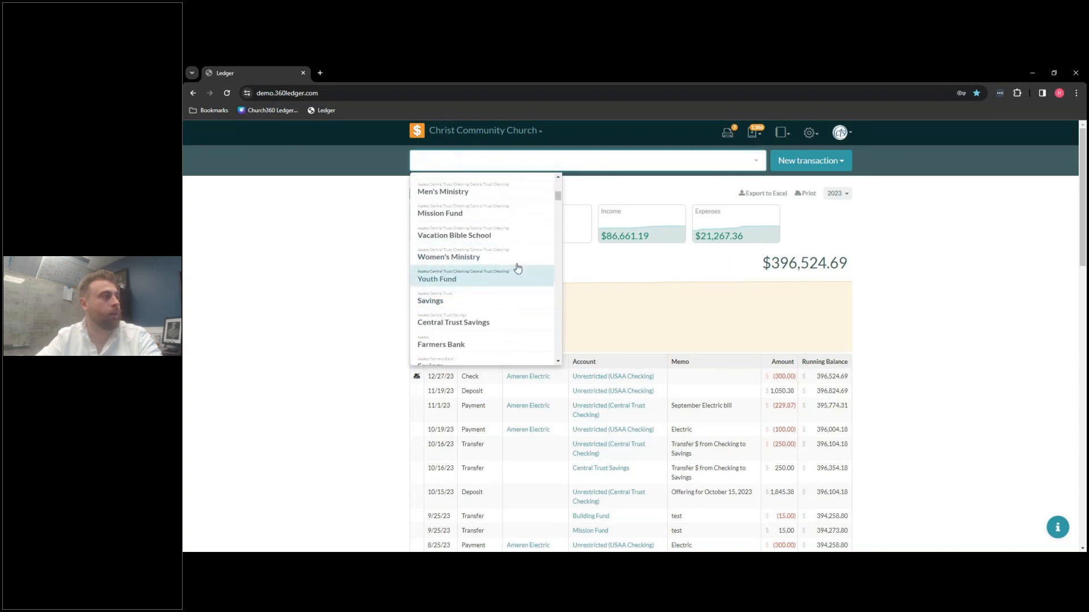
pyautogui.scroll(-5, 492, 262)
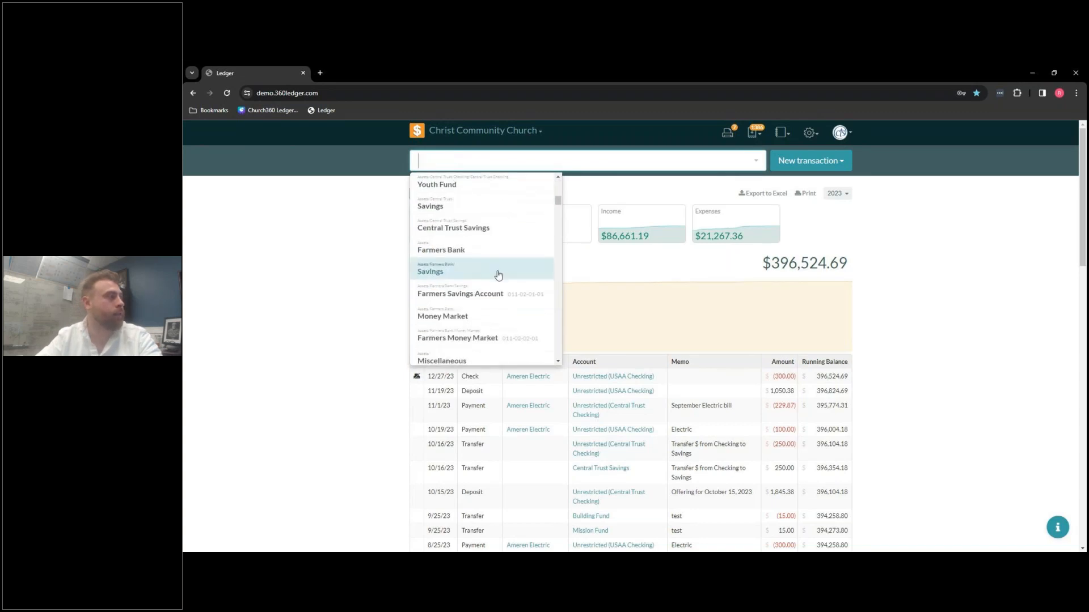
pyautogui.scroll(-6, 489, 291)
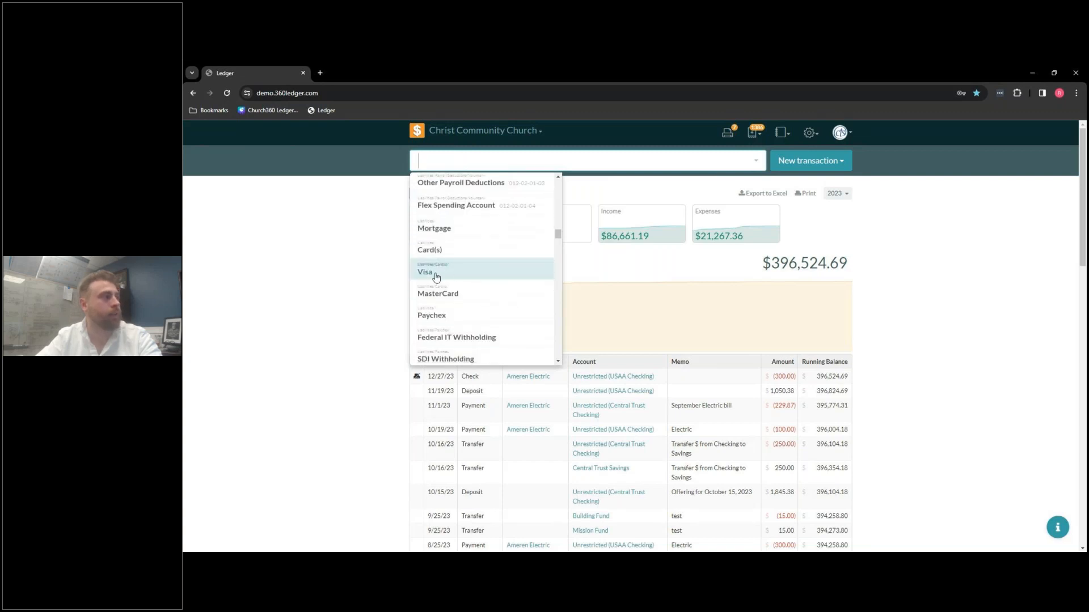
pyautogui.scroll(-5, 496, 295)
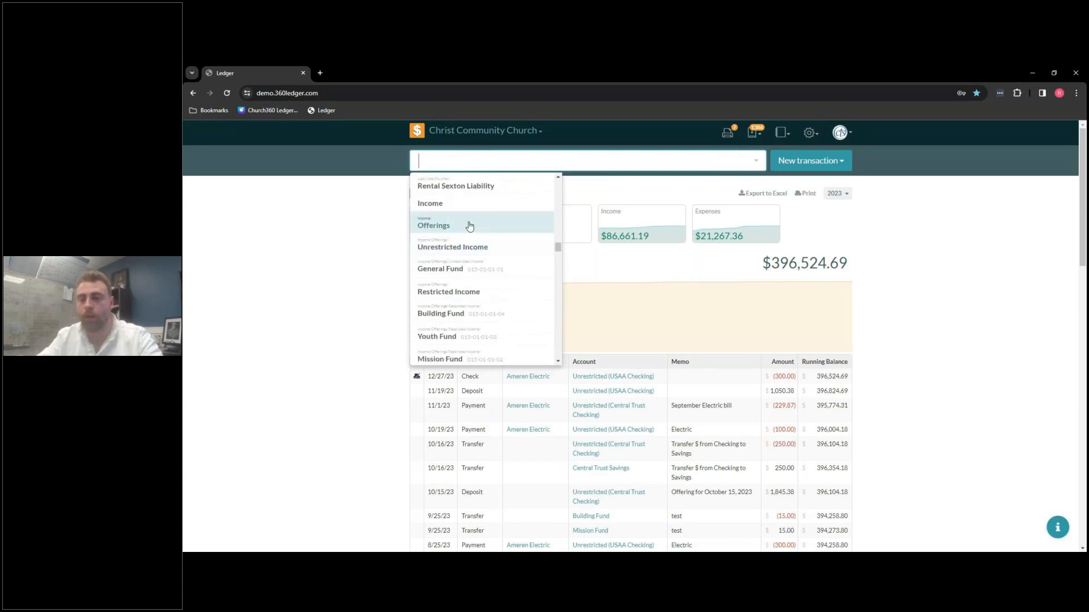
pyautogui.click(372, 299)
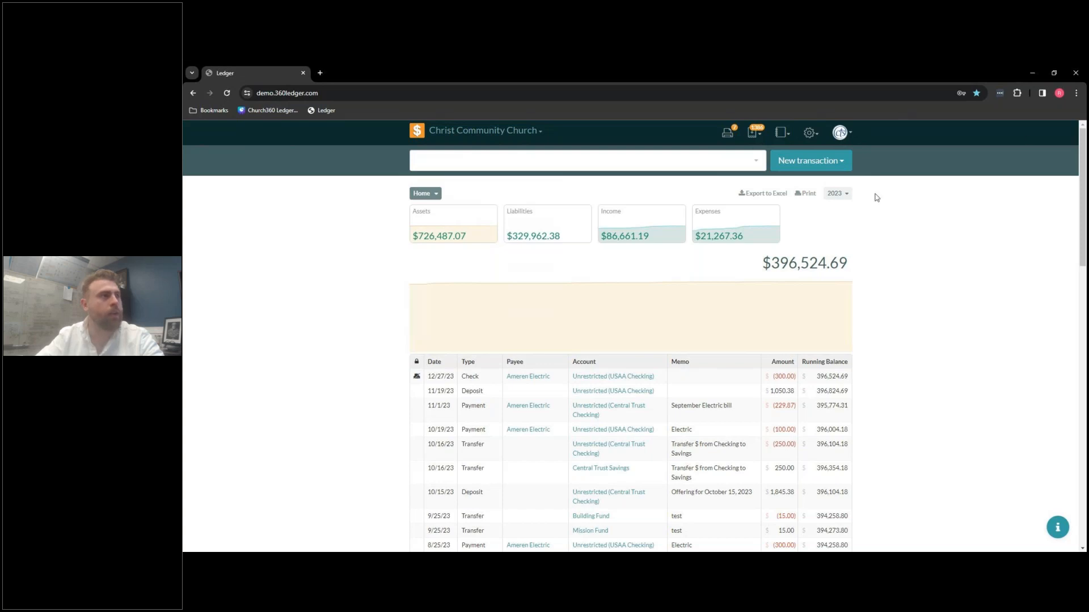
# Try the home page date filter with Q3 and December 2023, ending on October 2023.
pyautogui.click(836, 194)
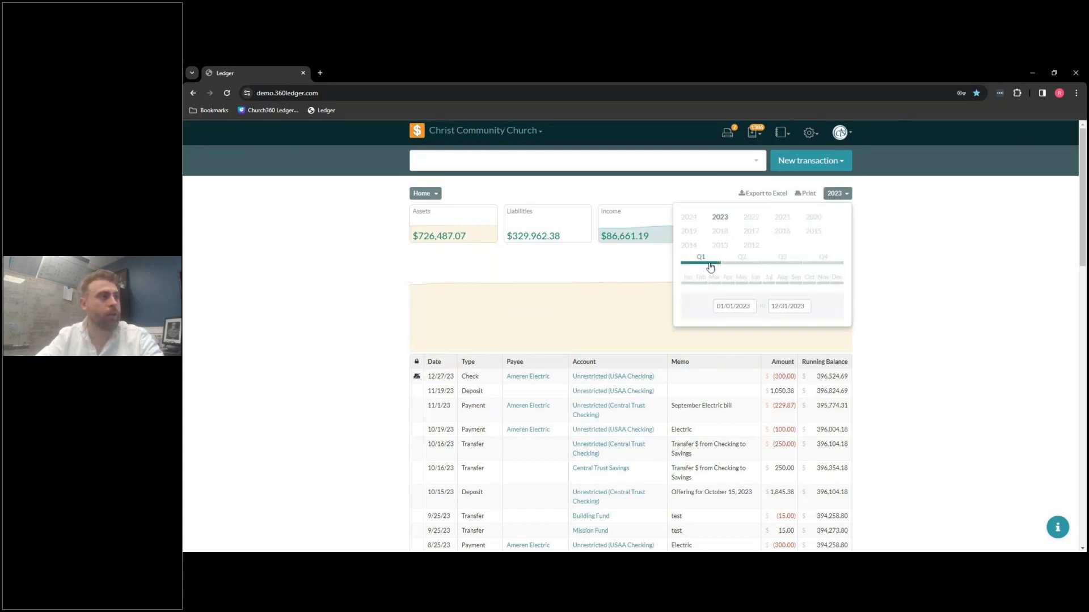
pyautogui.click(789, 264)
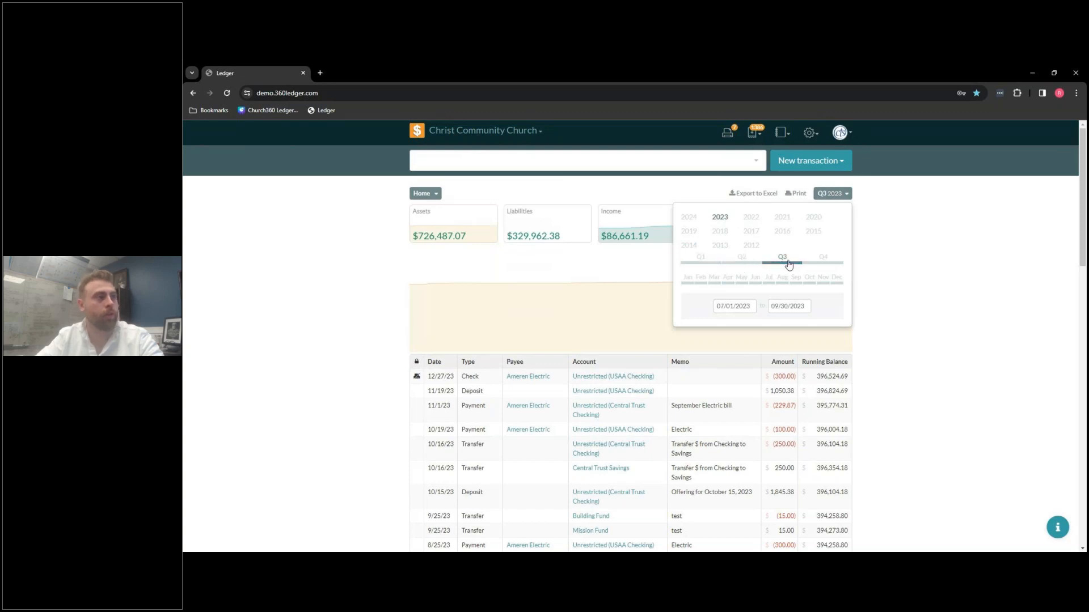
pyautogui.click(836, 284)
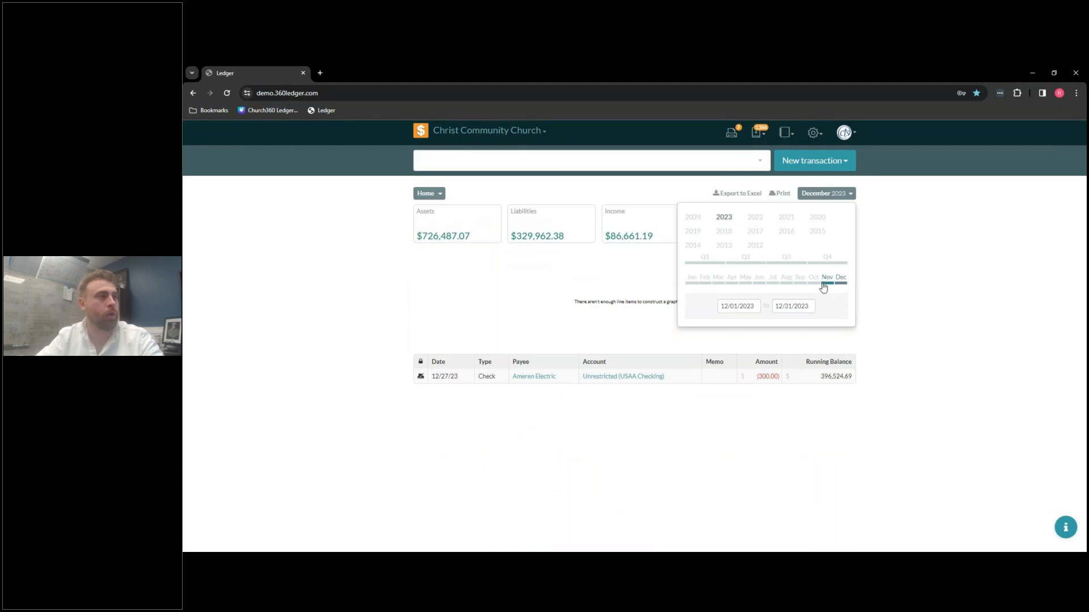
pyautogui.click(813, 283)
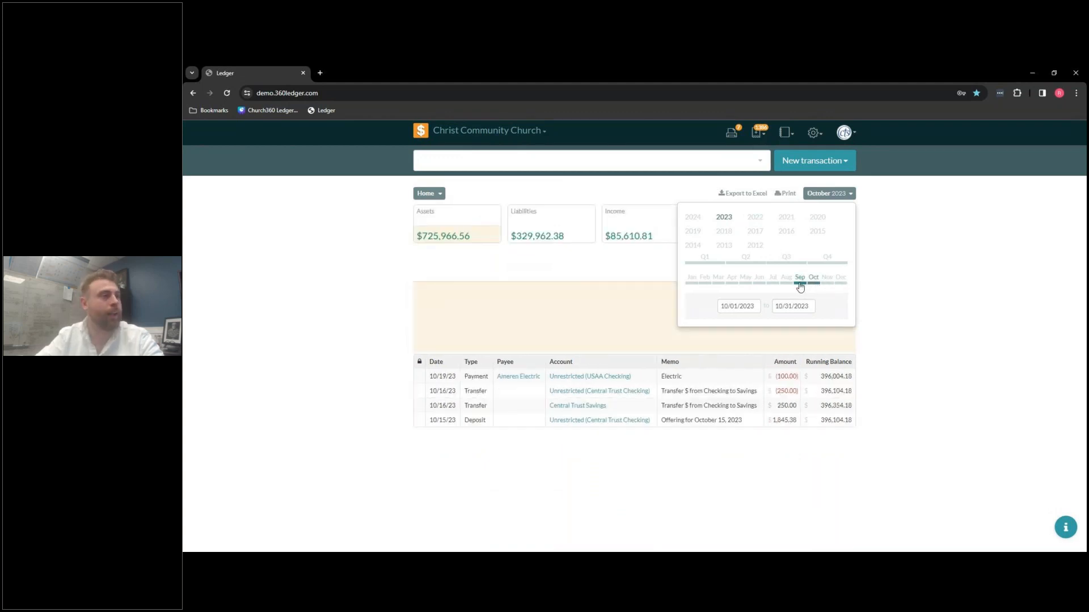
pyautogui.click(917, 272)
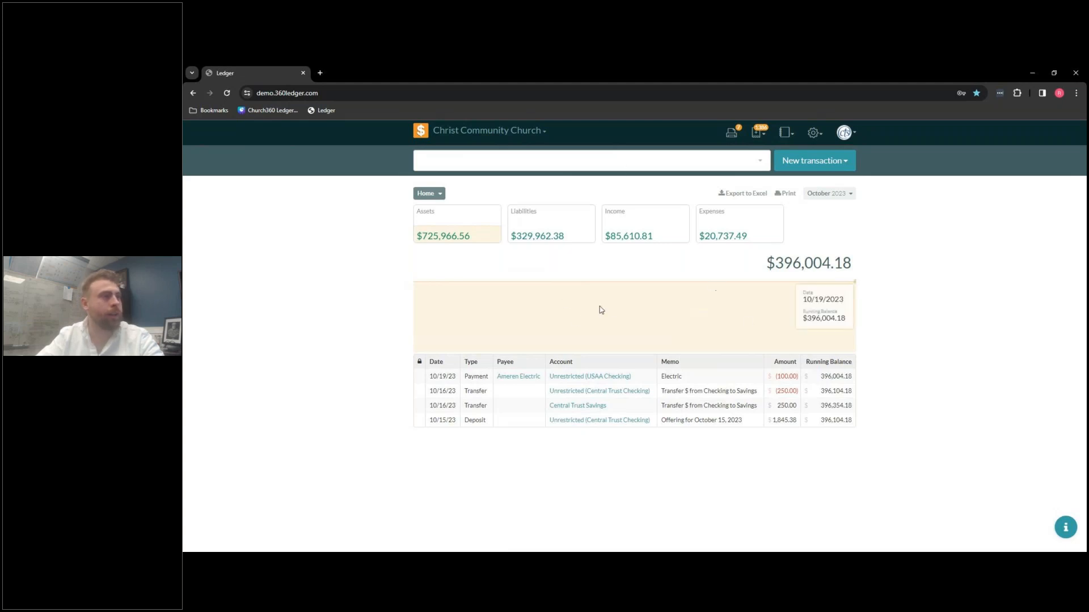
# Open the Liabilities overview and set its date range to the full year 2023.
pyautogui.click(563, 226)
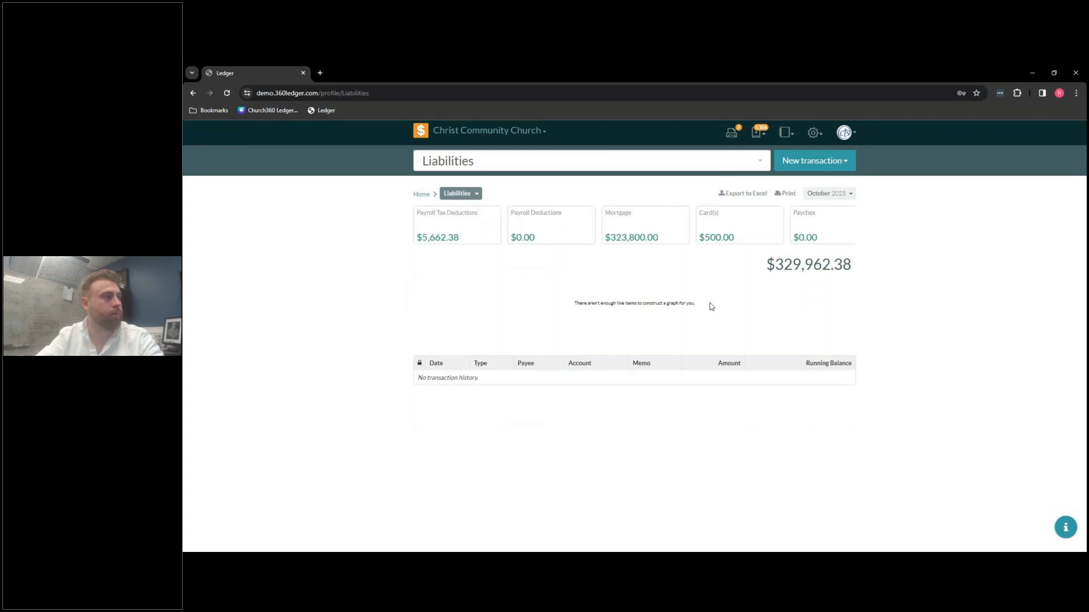
pyautogui.click(836, 194)
pyautogui.click(724, 217)
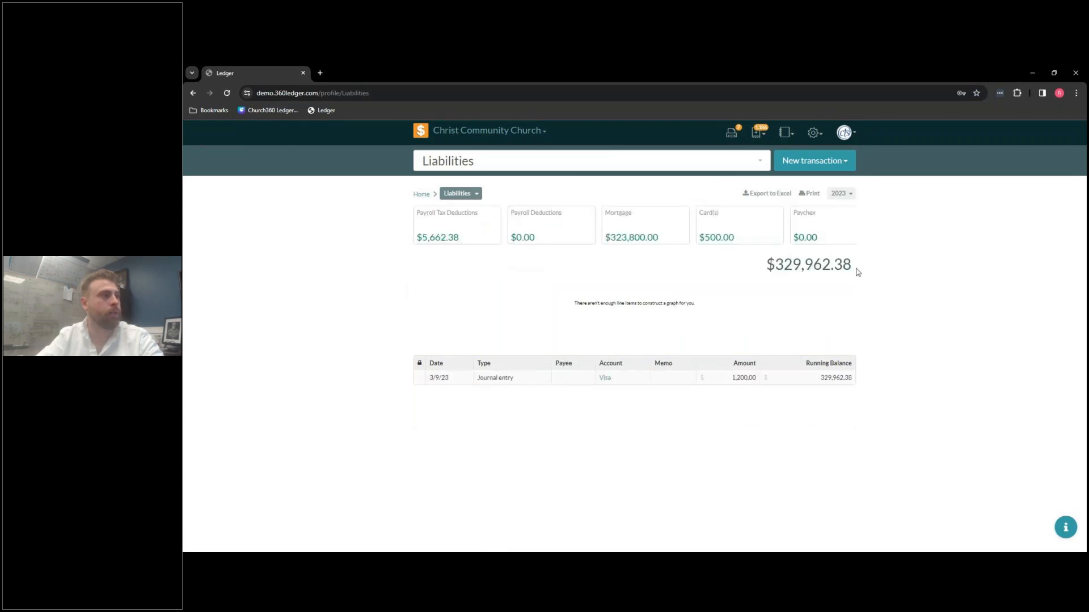
# View the Payroll Tax Deductions category, and open the Expenses overview from the home page.
pyautogui.click(440, 222)
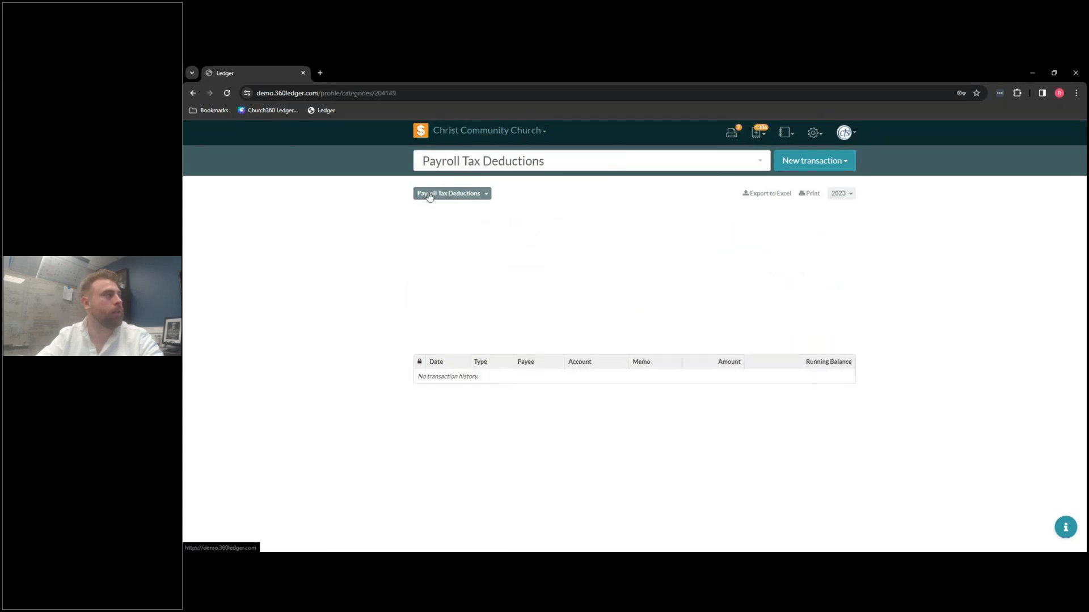
pyautogui.click(422, 197)
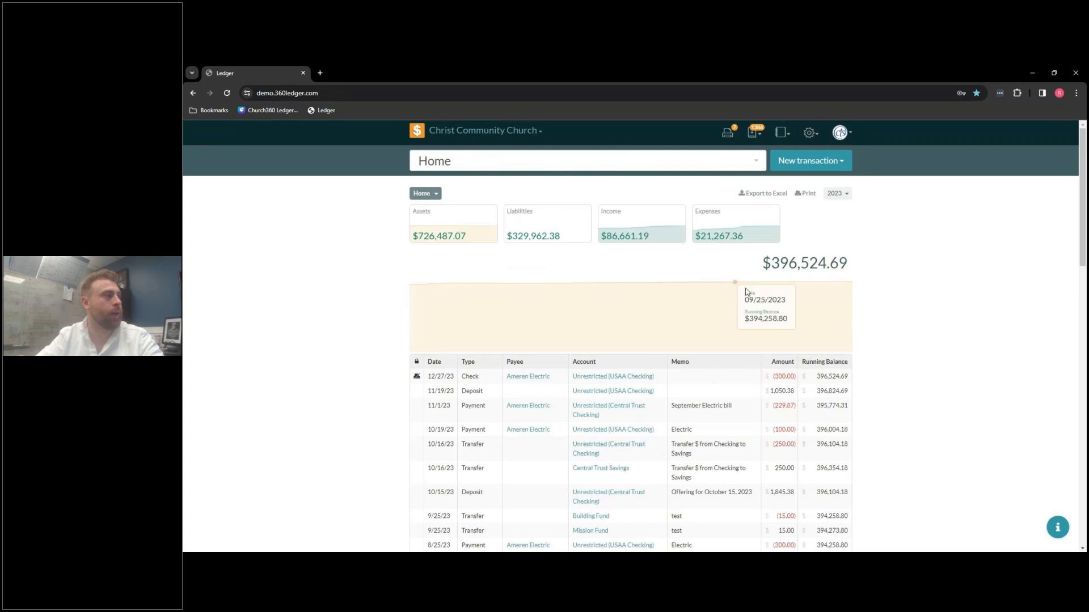
pyautogui.click(743, 244)
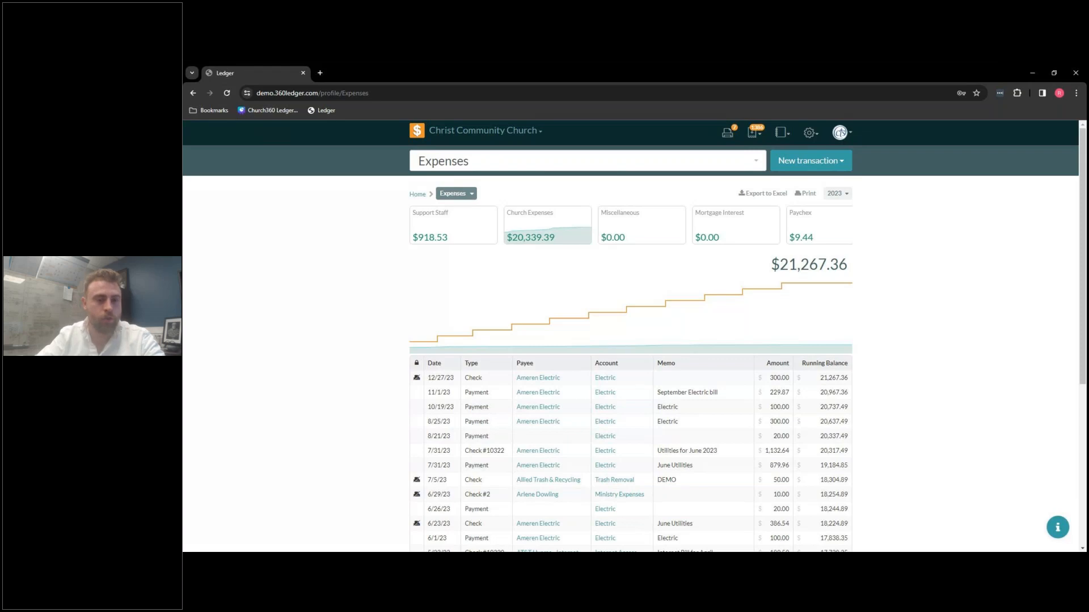
# Open the General Settings and look at the Check Style options.
pyautogui.click(810, 133)
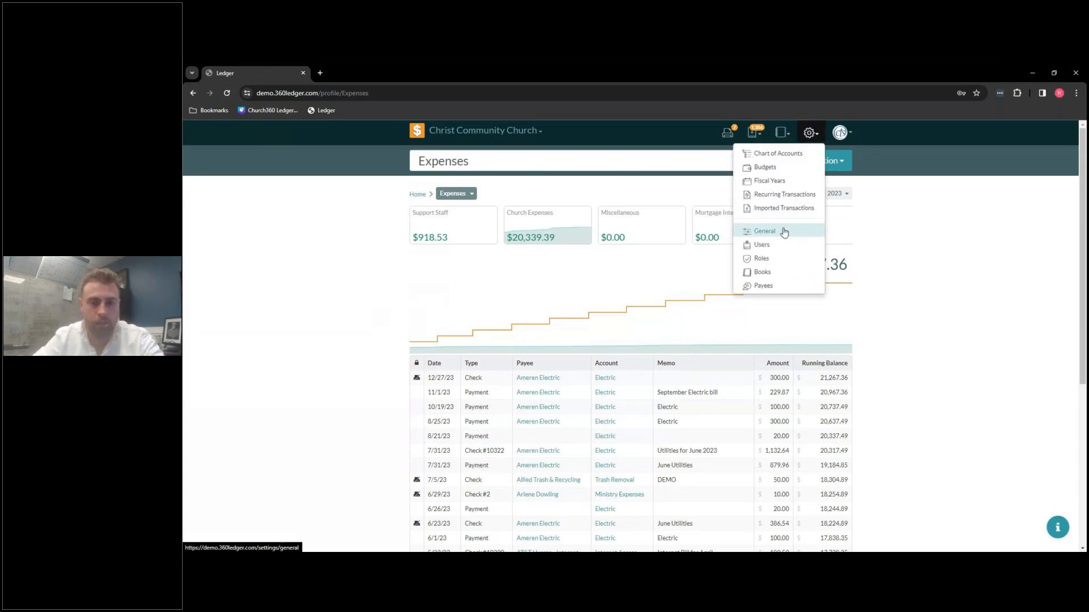
pyautogui.click(764, 231)
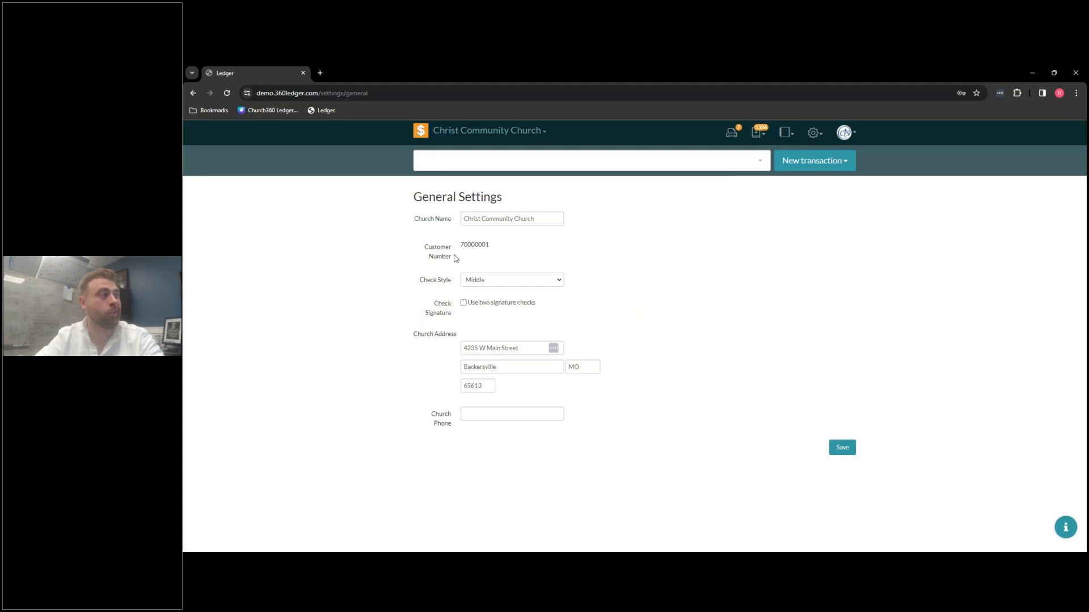
pyautogui.click(509, 286)
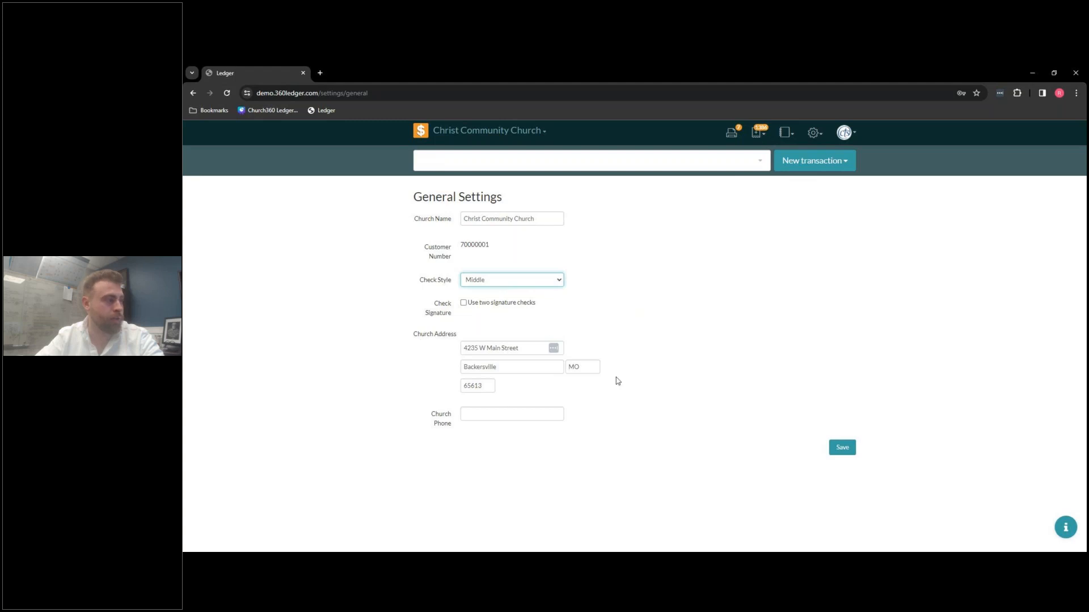
# Open the Users settings and dismiss the browser's offer to save the address.
pyautogui.click(814, 134)
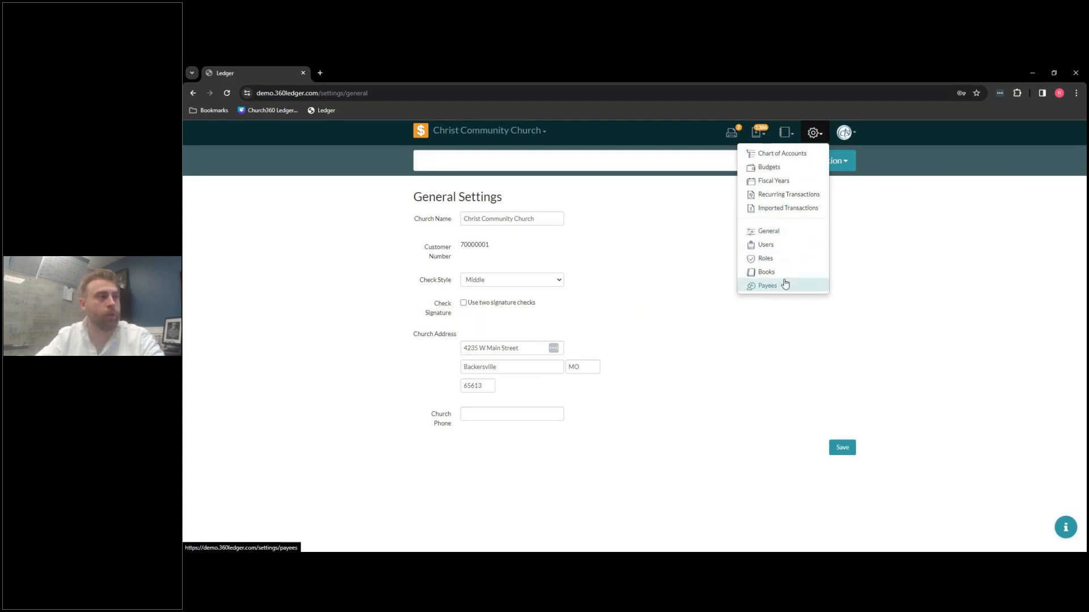
pyautogui.click(783, 246)
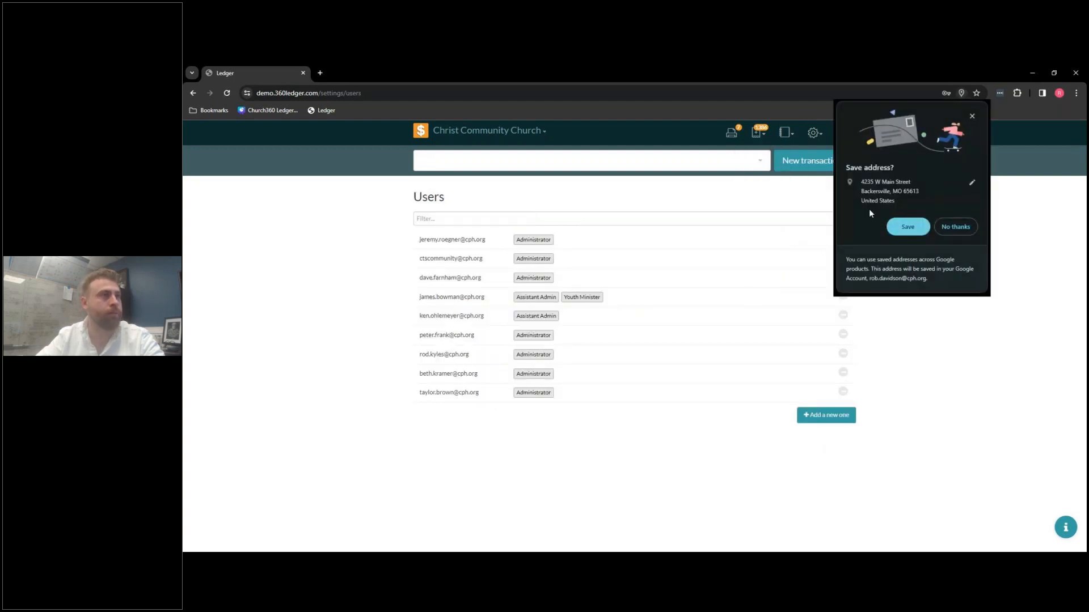
pyautogui.click(972, 117)
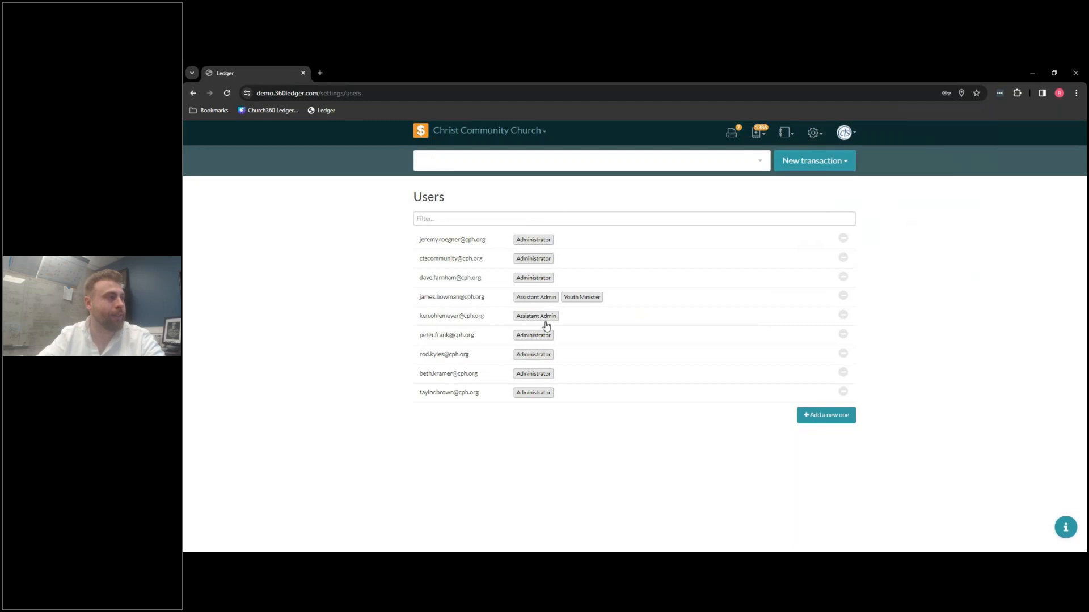
# Open a blank new-user entry and view the roles that can be assigned.
pyautogui.click(843, 419)
pyautogui.click(577, 424)
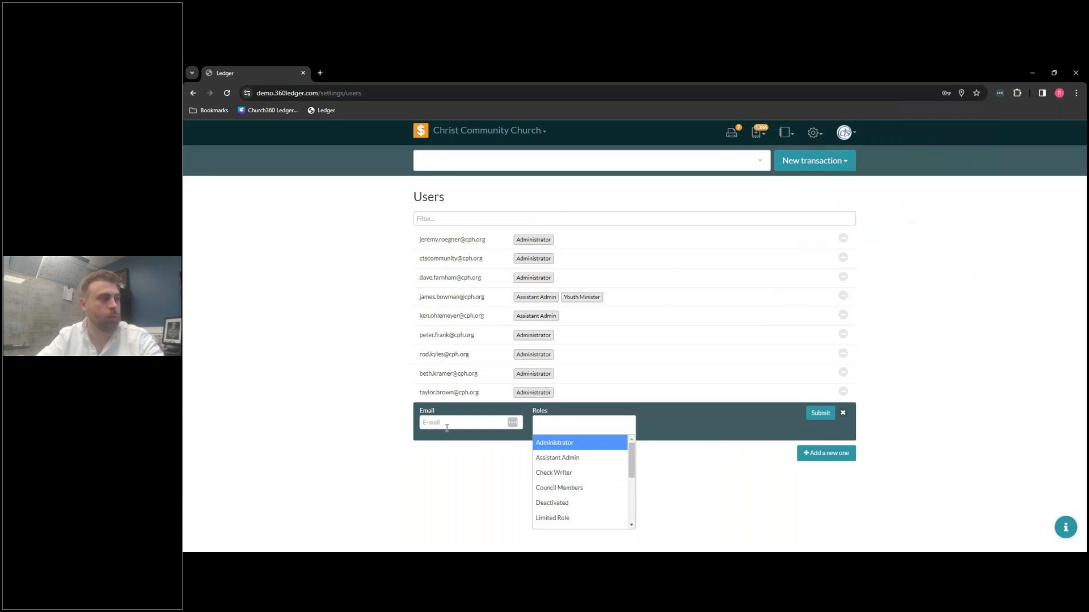
pyautogui.click(873, 221)
# Open the Roles settings and review the books and permissions of each role from Administrator to Limited Role.
pyautogui.click(813, 132)
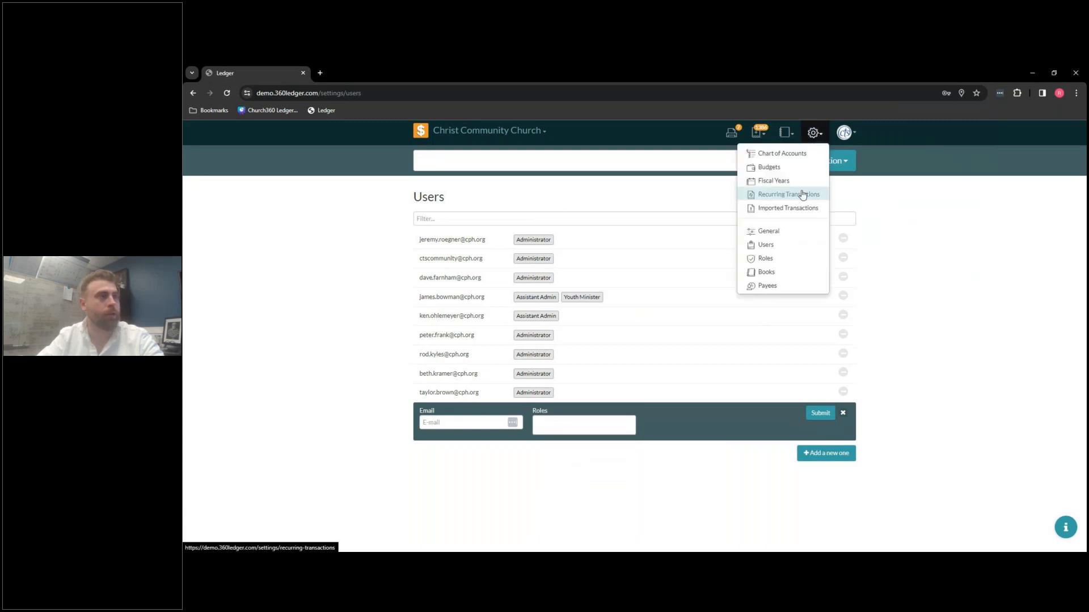
pyautogui.click(778, 257)
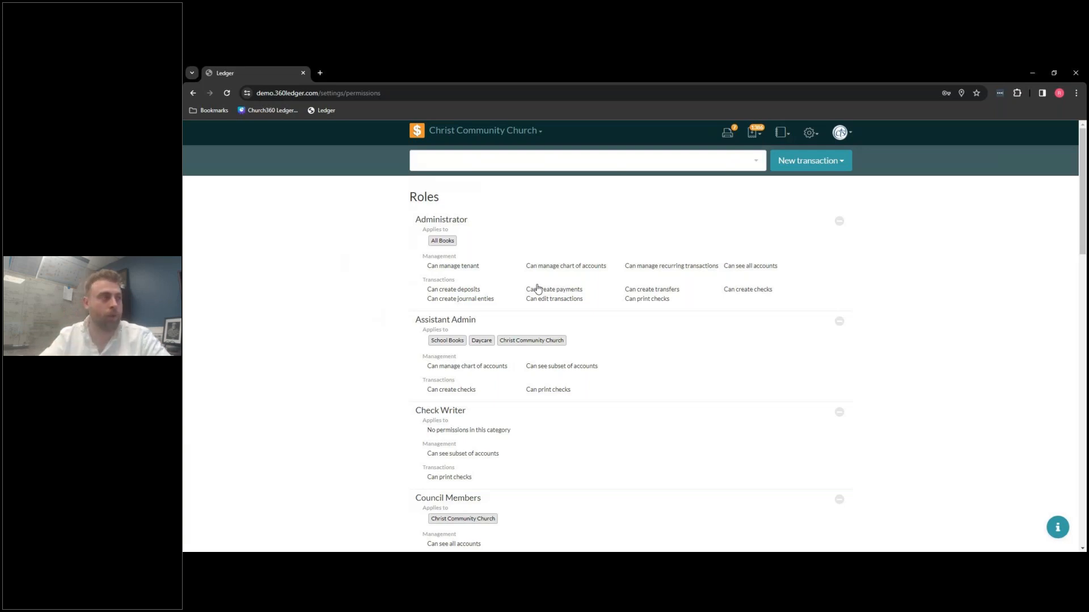
pyautogui.scroll(-1, 617, 413)
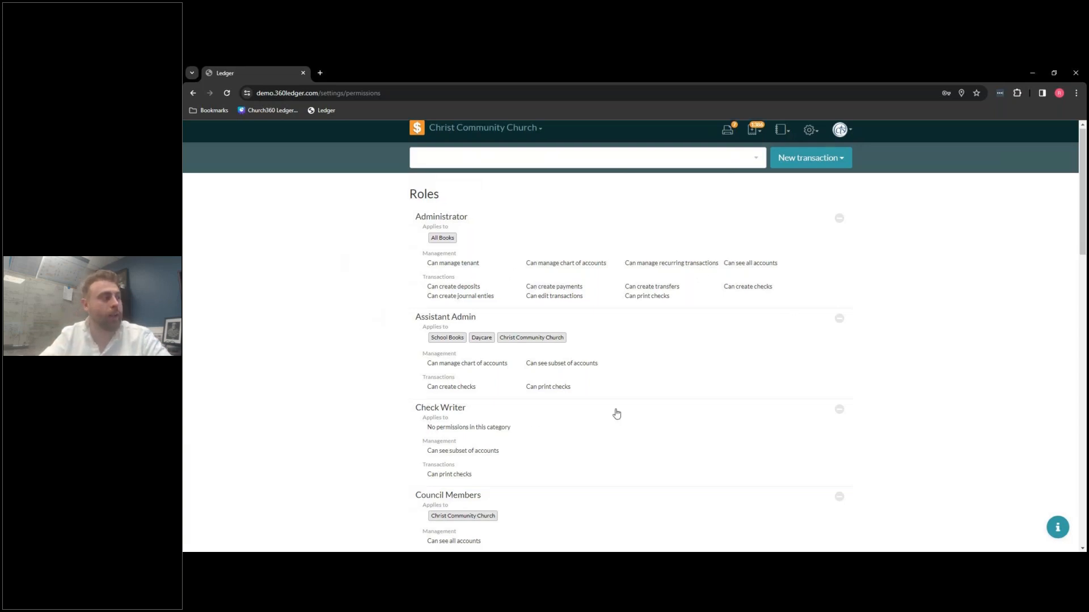
pyautogui.scroll(-3, 616, 414)
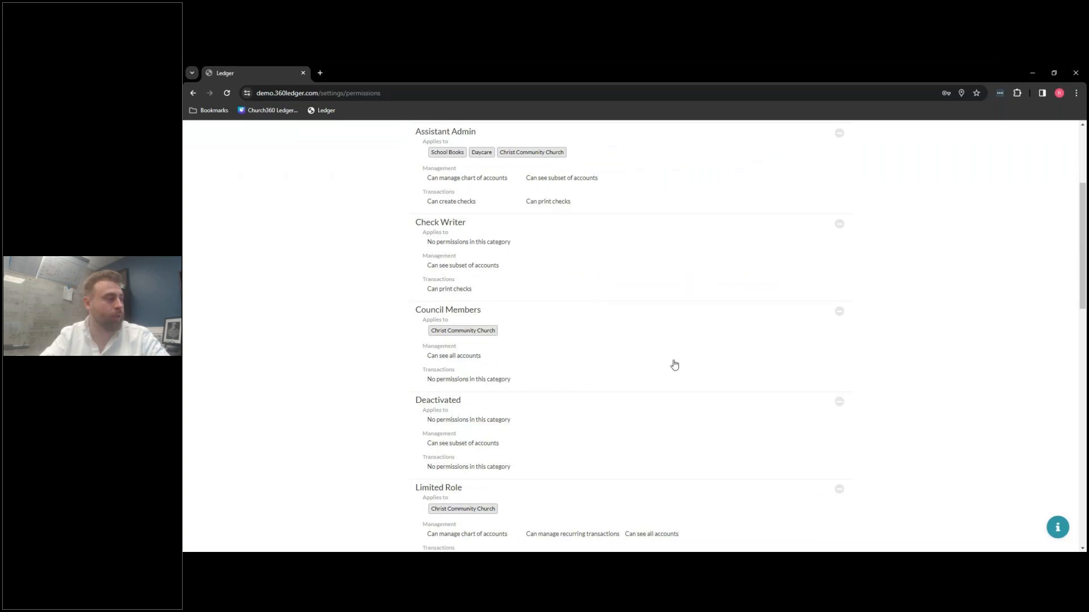
# Review the permissions of the remaining roles down to Test Role, and open the Books settings to view the existing books.
pyautogui.scroll(-9, 675, 364)
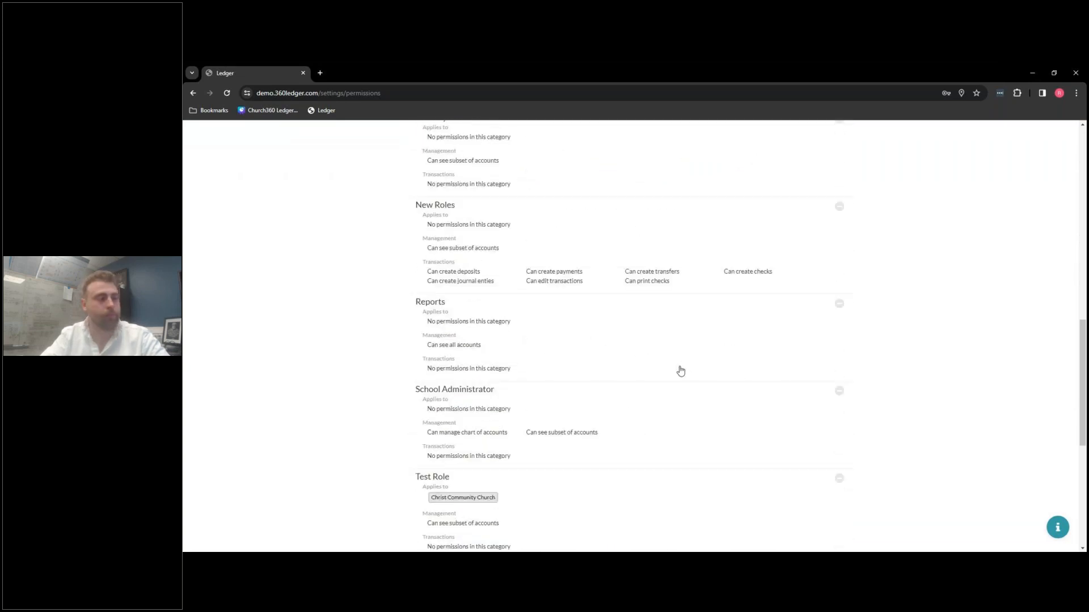
pyautogui.scroll(7, 658, 371)
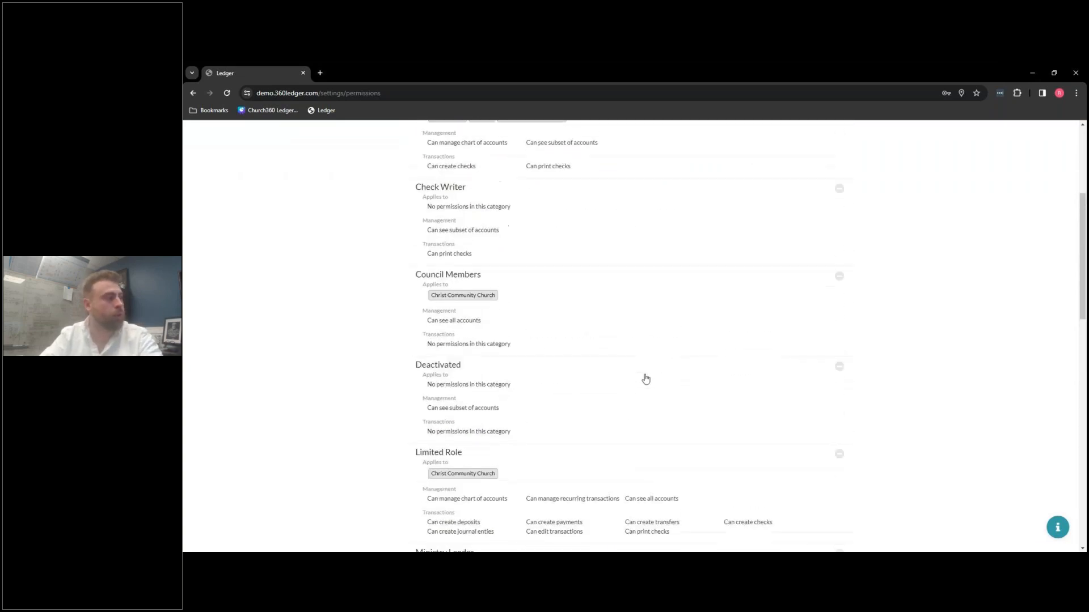
pyautogui.scroll(4, 645, 379)
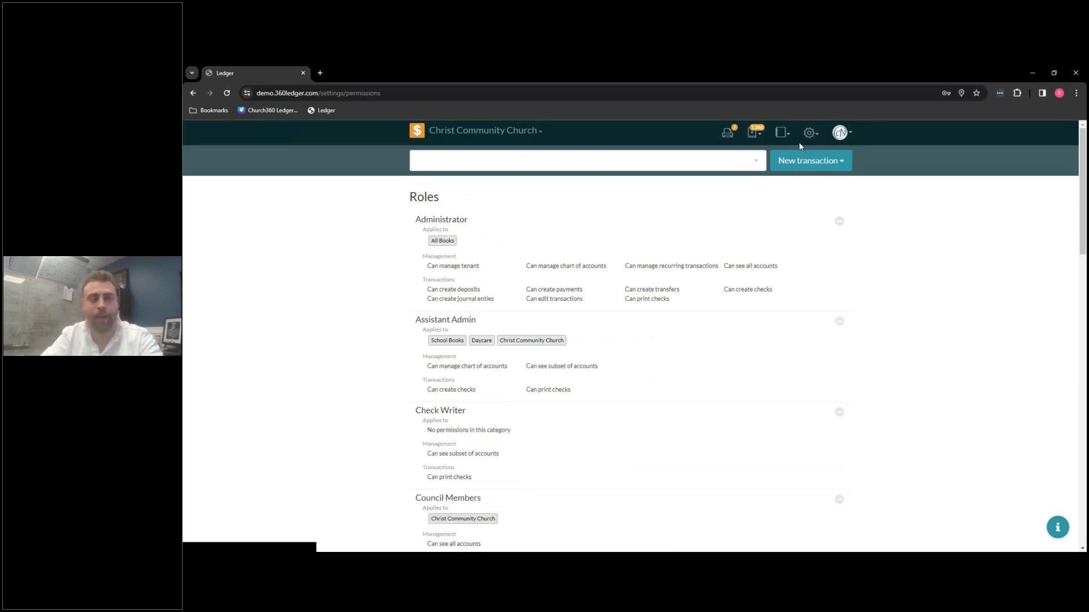
pyautogui.click(810, 133)
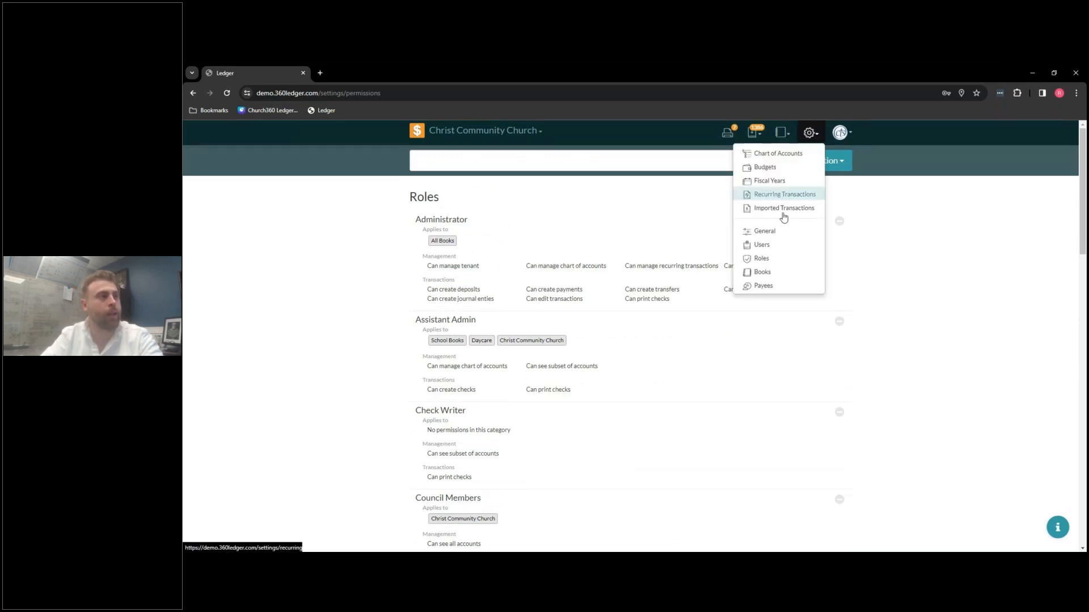
pyautogui.click(777, 279)
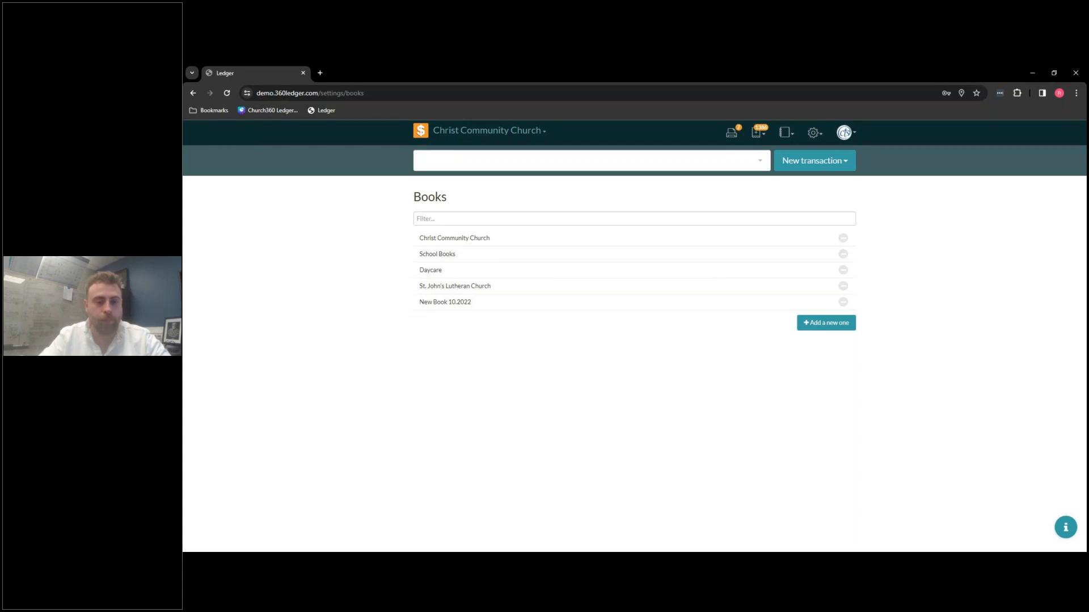
# Open the Payees settings and look through the whole list of payees.
pyautogui.click(813, 133)
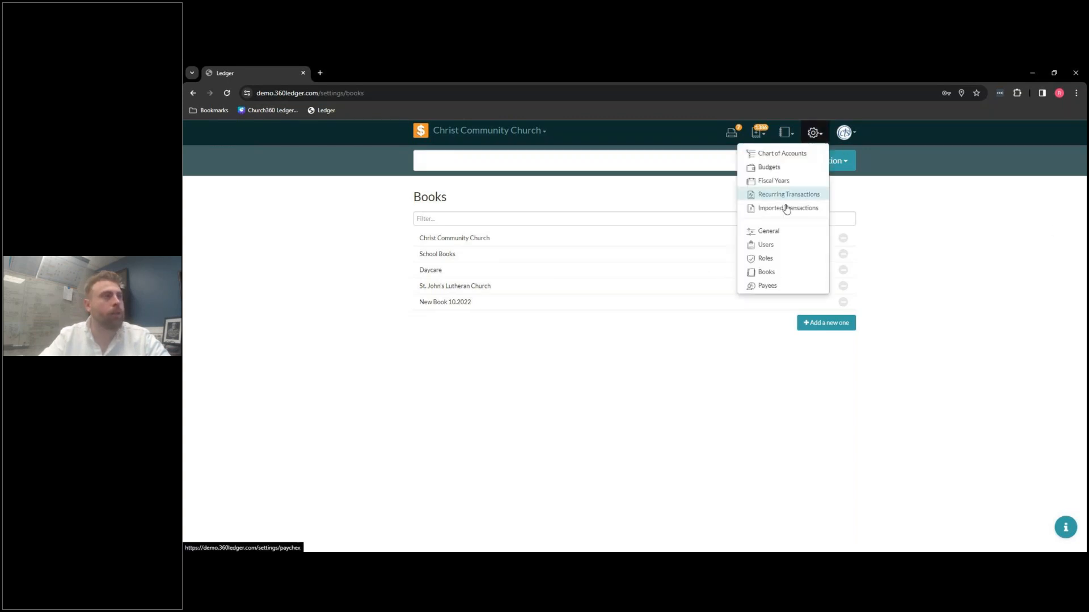
pyautogui.click(774, 285)
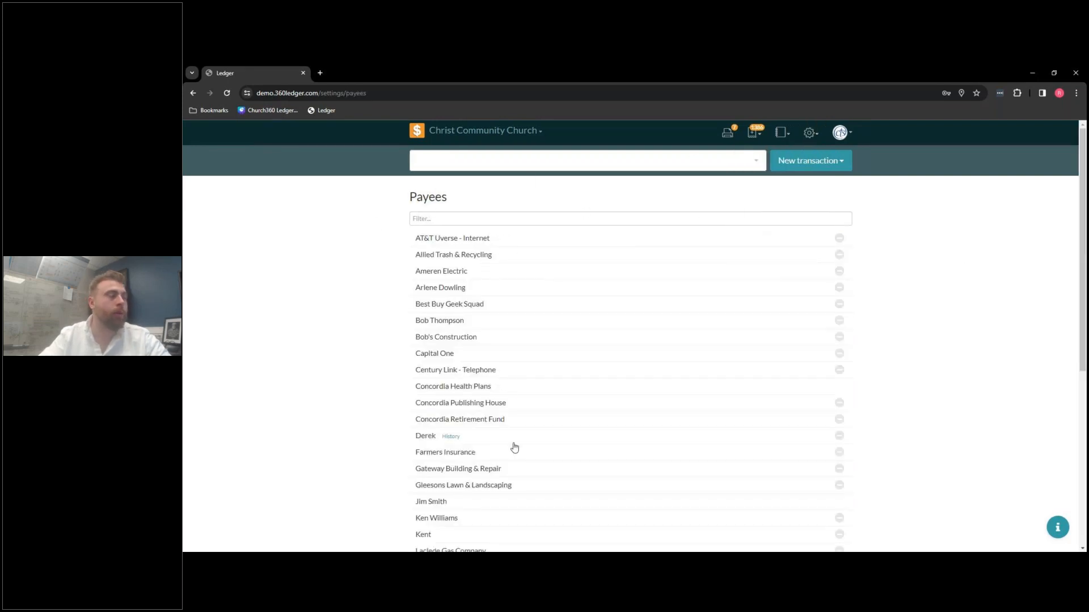
pyautogui.scroll(-3, 547, 347)
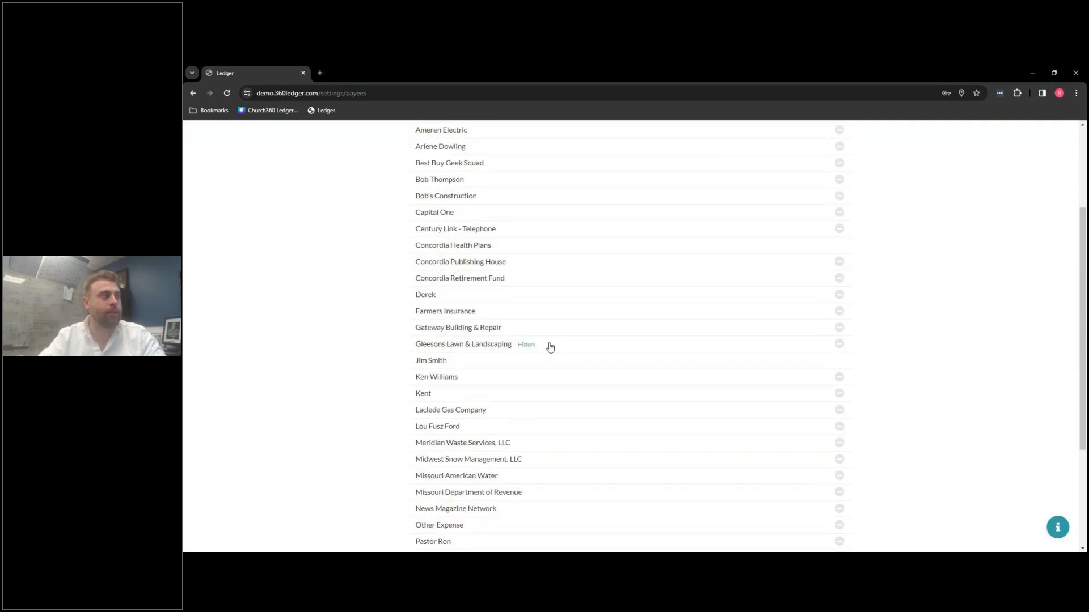
pyautogui.scroll(-2, 477, 354)
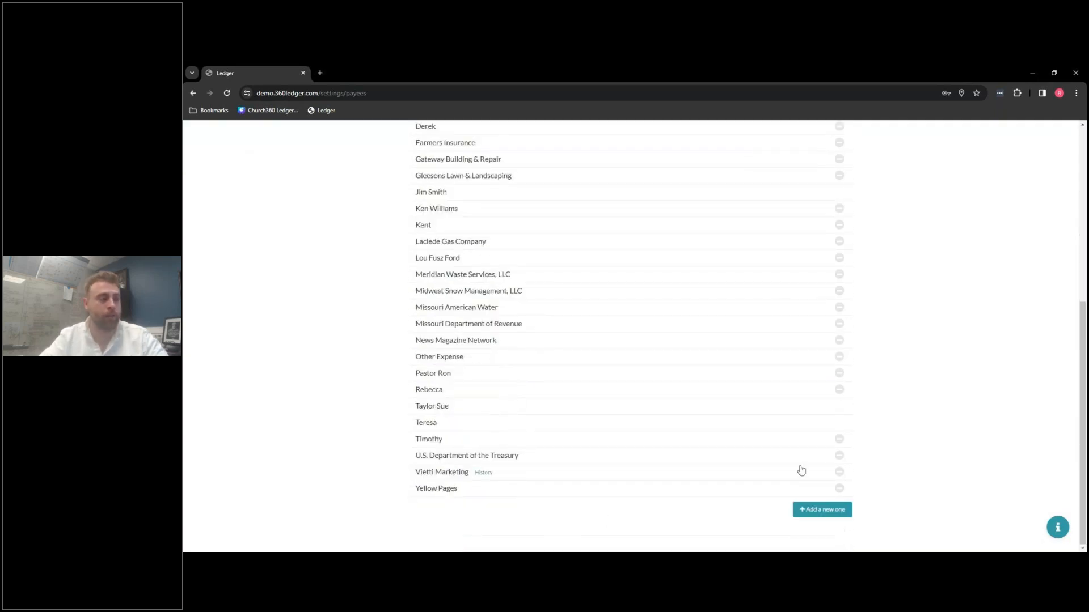
# Open a blank new-payee entry to view its name, company, address and notes fields, and close it without saving.
pyautogui.click(822, 509)
pyautogui.scroll(-3, 521, 416)
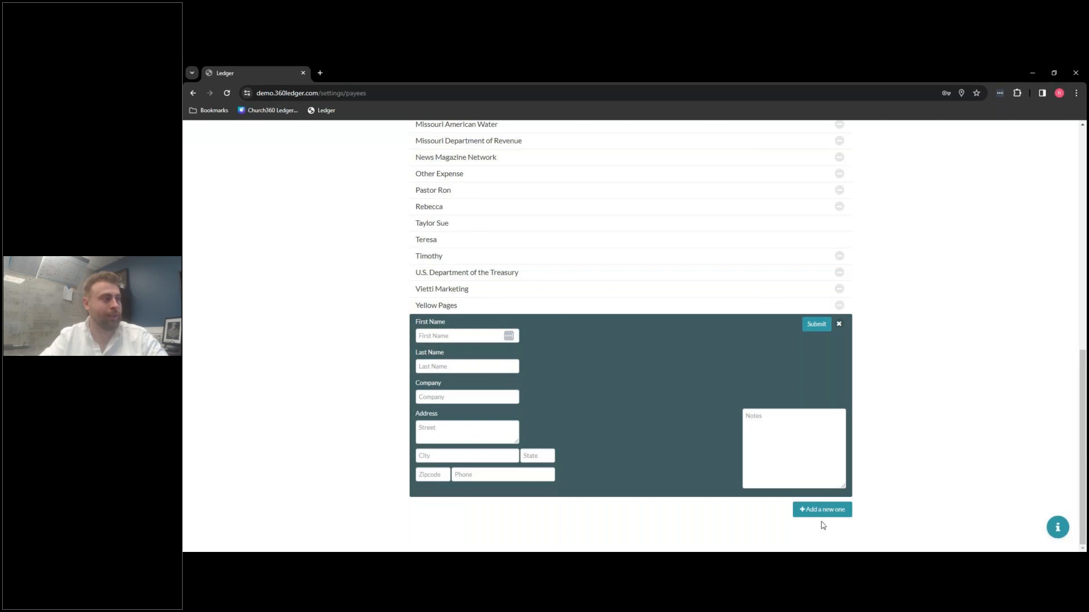
pyautogui.click(838, 323)
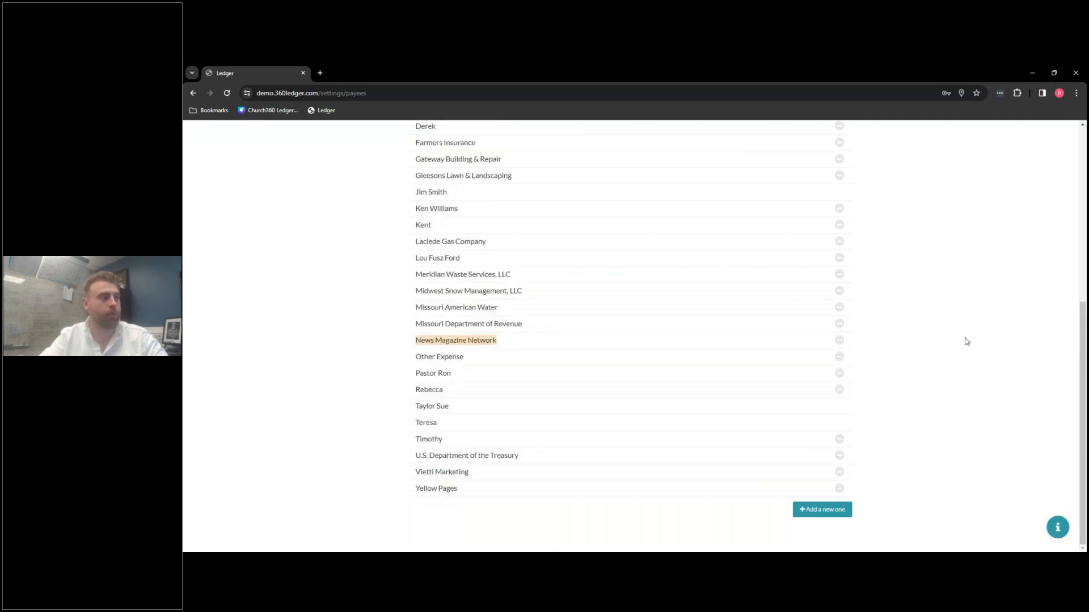
pyautogui.scroll(5, 965, 338)
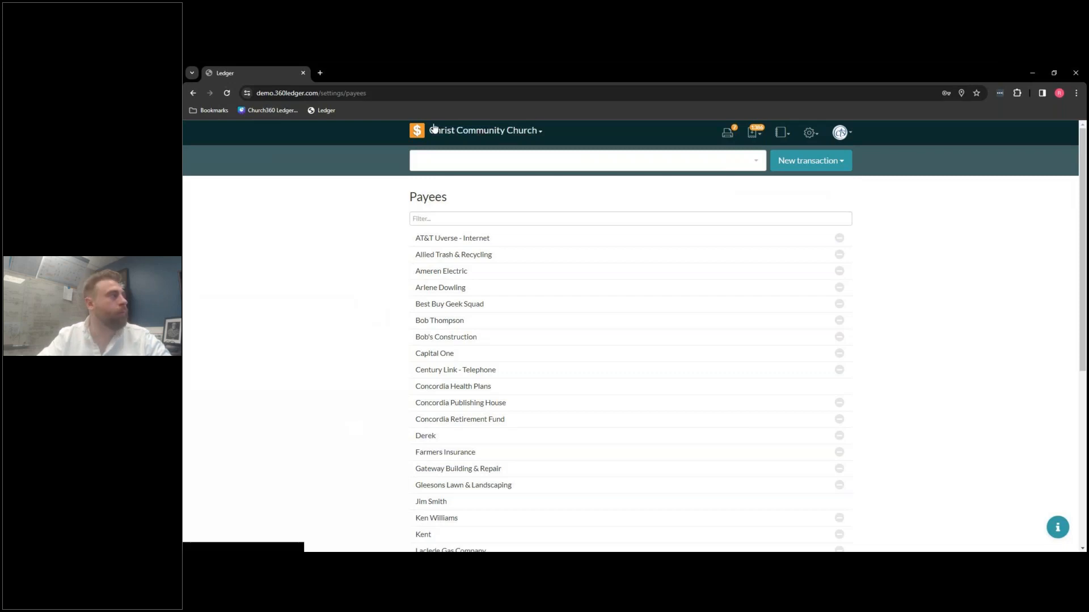
# Return to the home page and open the Books settings again.
pyautogui.click(417, 135)
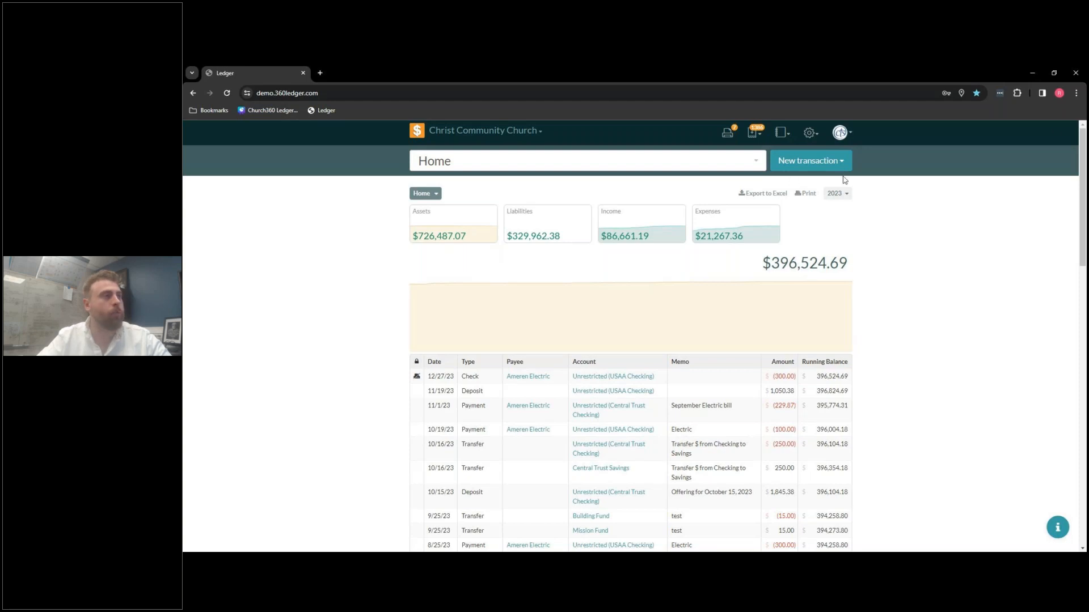
pyautogui.click(842, 136)
pyautogui.click(817, 134)
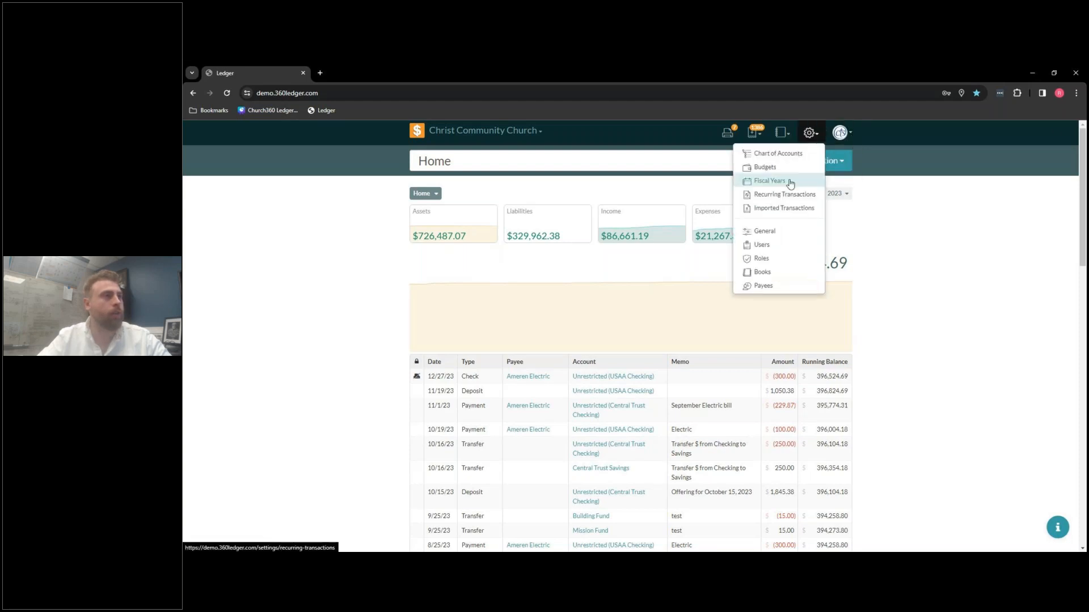
pyautogui.click(759, 272)
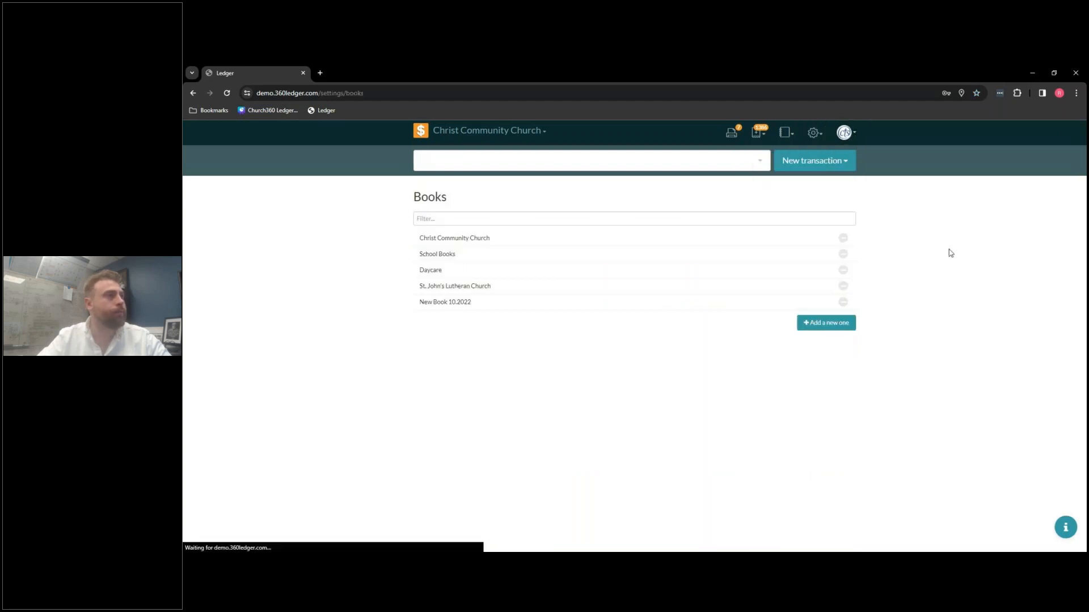
# Add a new book named CCC VBS Account with January as the fiscal year's starting month and submit it.
pyautogui.click(823, 323)
pyautogui.click(472, 321)
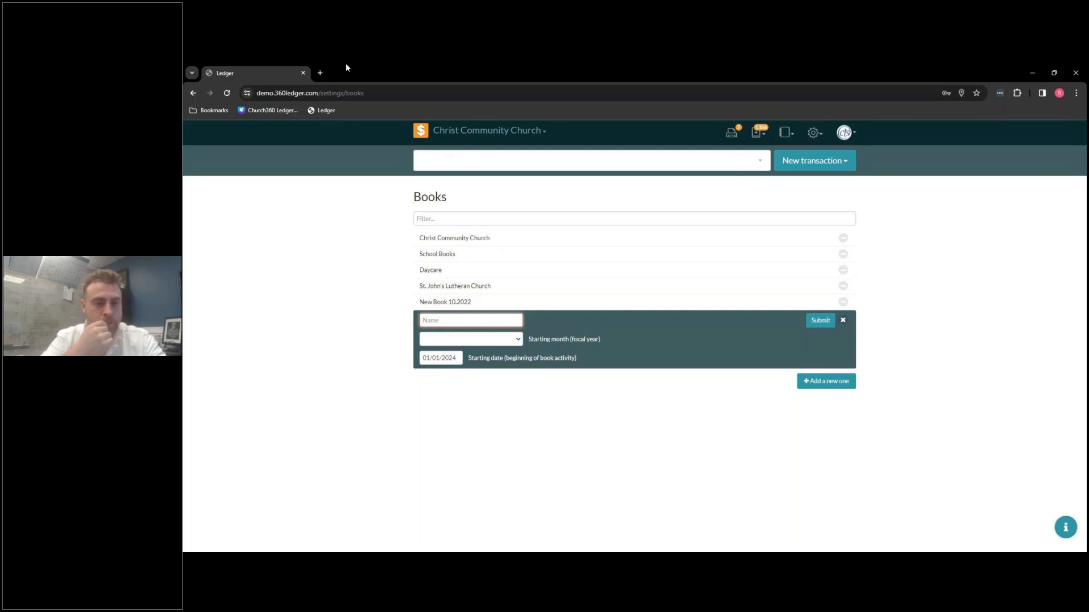
pyautogui.write('CCC VBS Account')
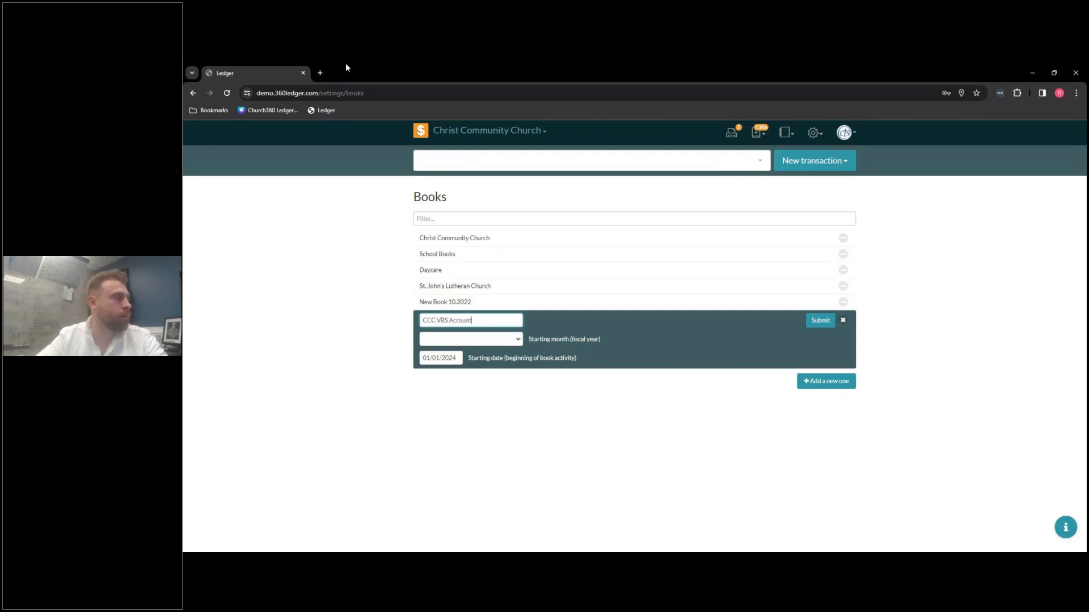
pyautogui.click(516, 339)
pyautogui.click(528, 363)
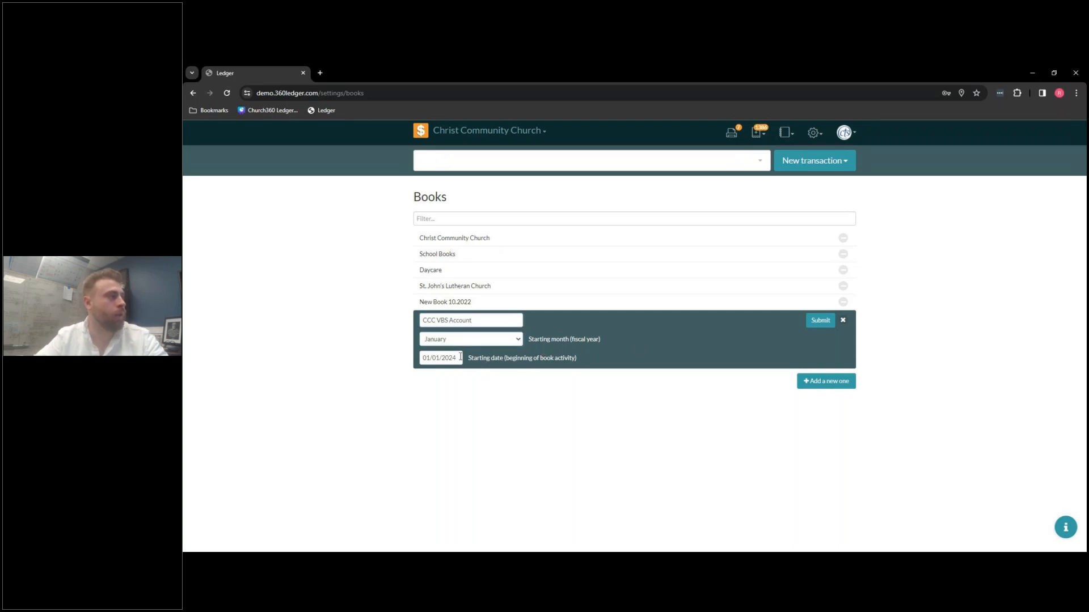
pyautogui.click(819, 323)
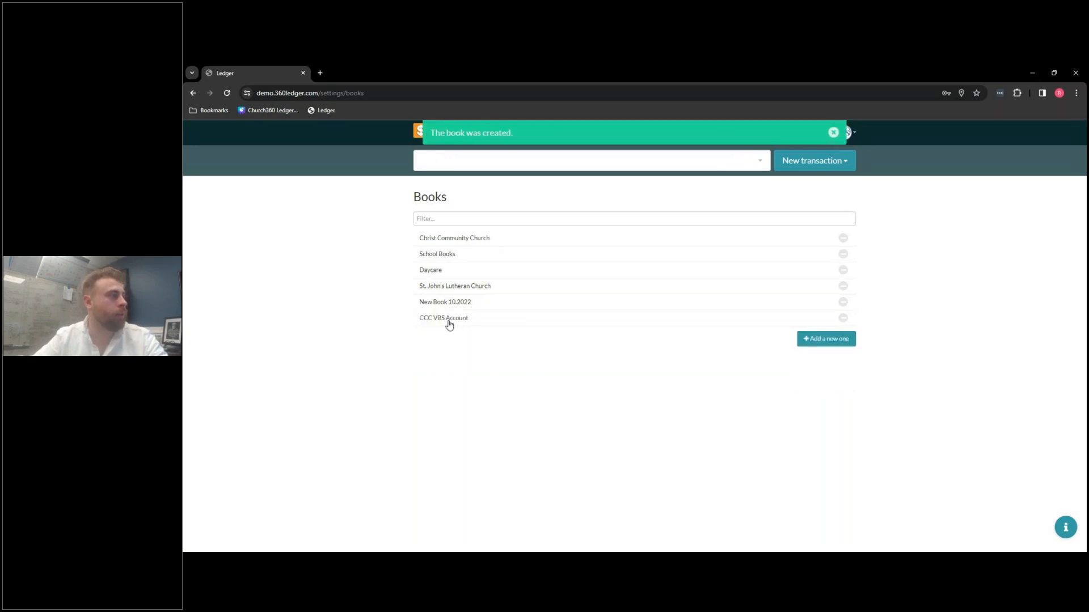
# Look at the details of the CCC VBS Account book, close them and return to the home page.
pyautogui.click(448, 321)
pyautogui.click(843, 321)
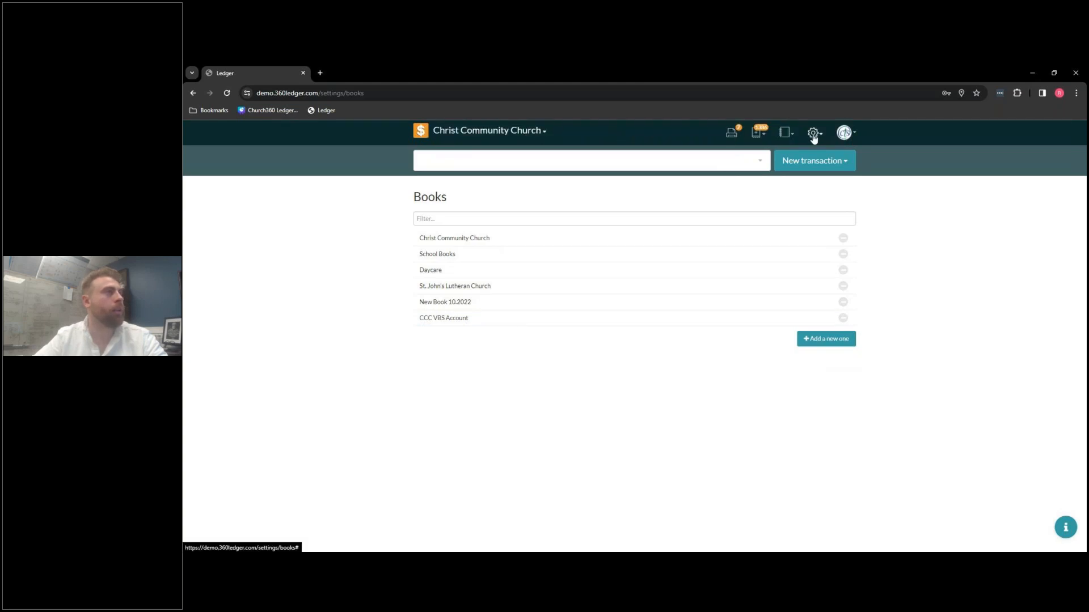
pyautogui.click(431, 137)
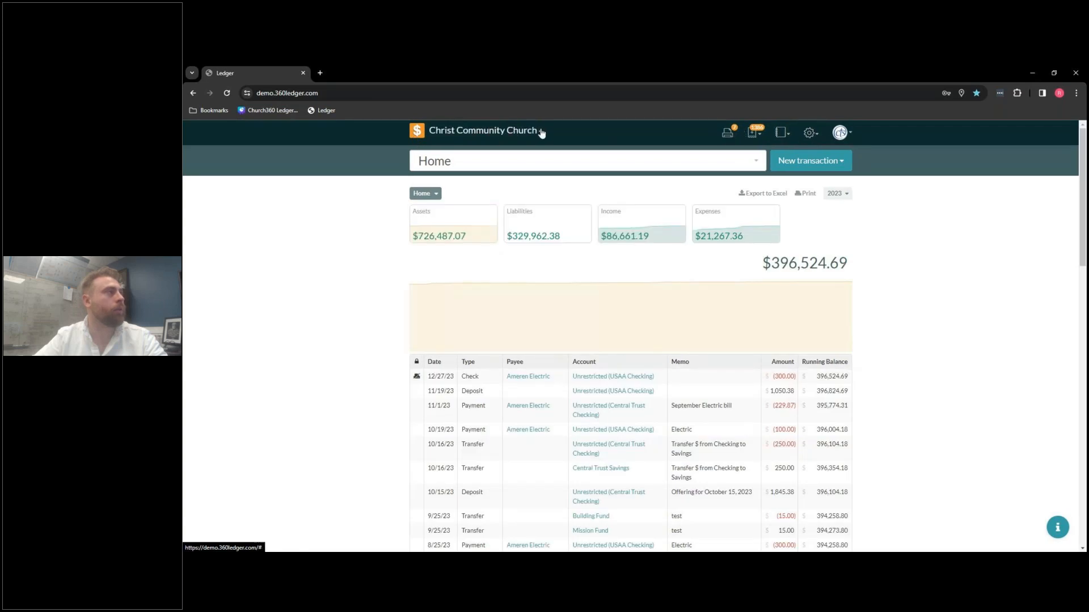
# Open the Chart of Accounts of Christ Community Church and look over its asset accounts and funds.
pyautogui.click(809, 134)
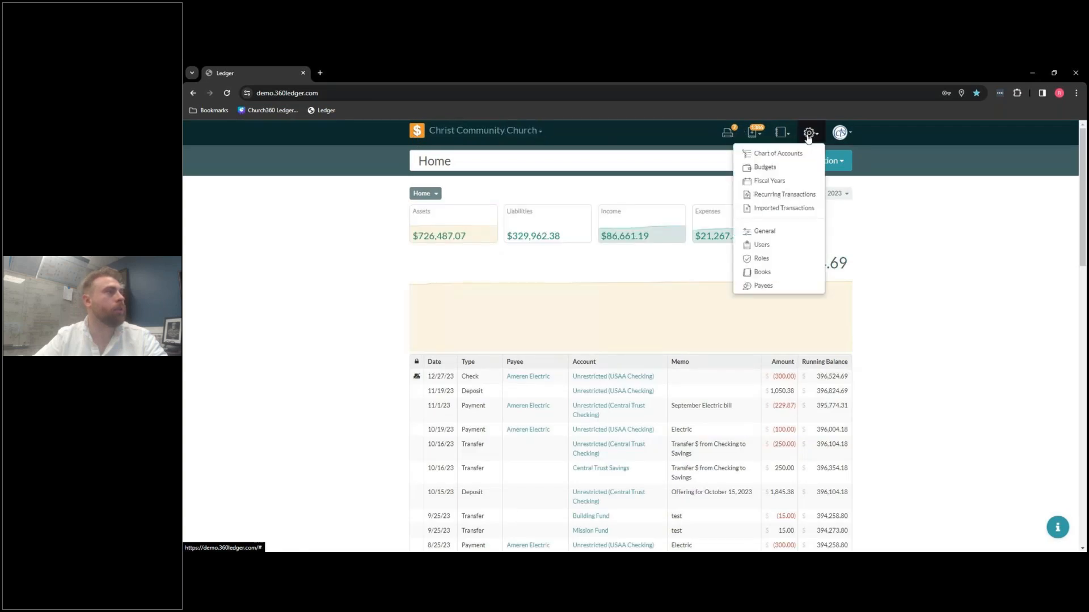
pyautogui.click(790, 155)
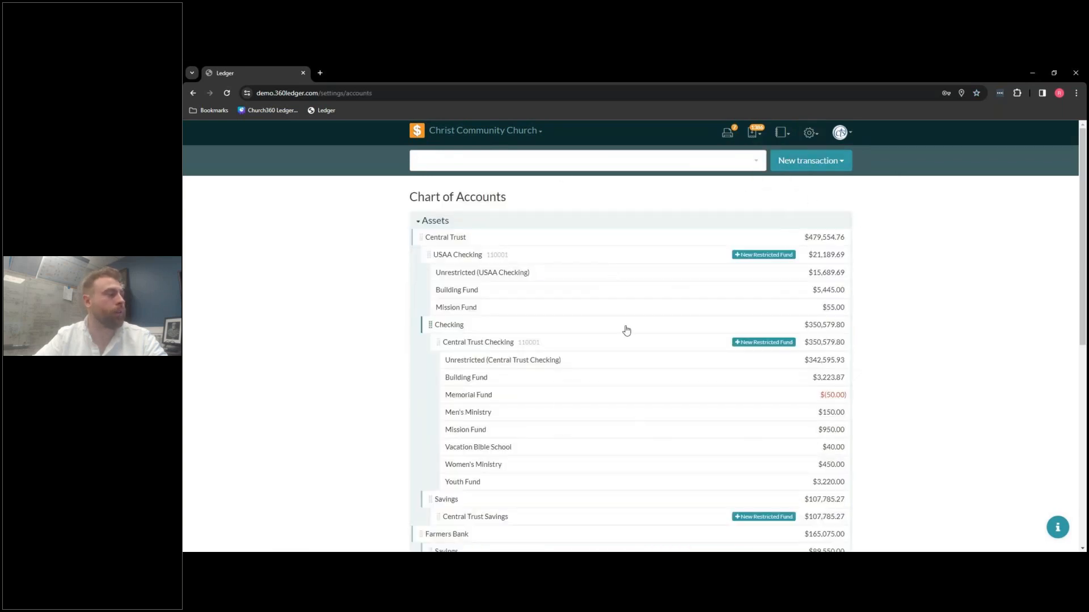
pyautogui.scroll(-3, 624, 331)
pyautogui.scroll(3, 610, 313)
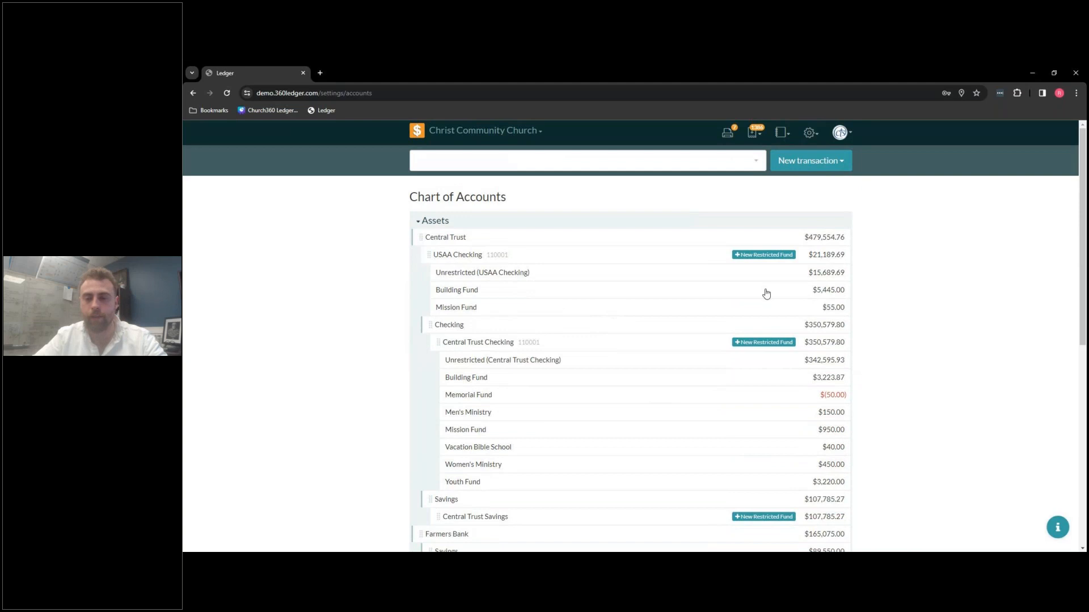
# Switch to the CCC VBS Account book and open its Chart of Accounts.
pyautogui.click(535, 132)
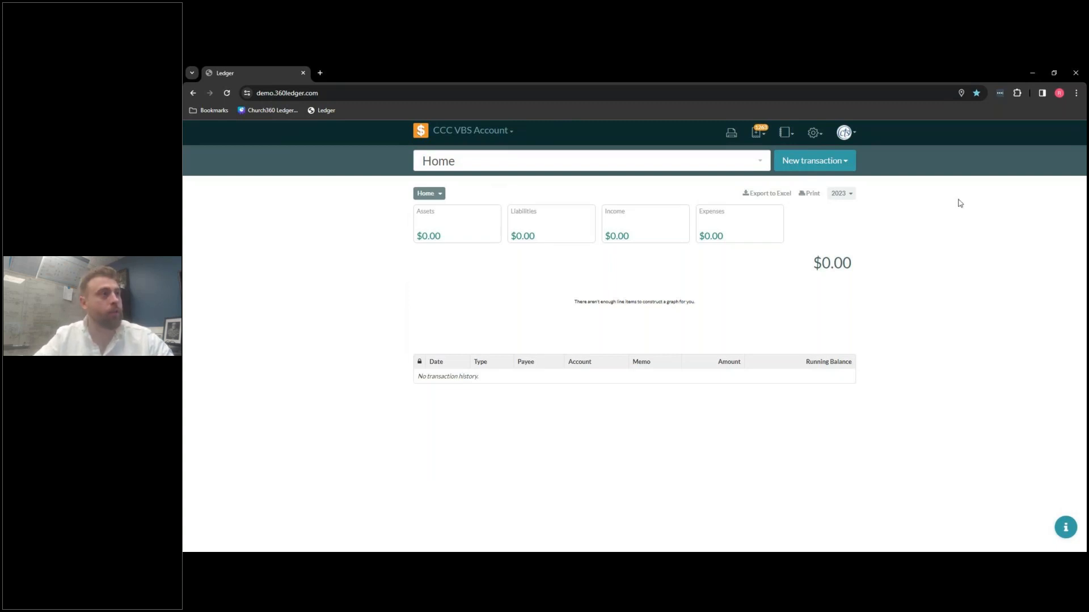
pyautogui.click(790, 136)
pyautogui.click(813, 134)
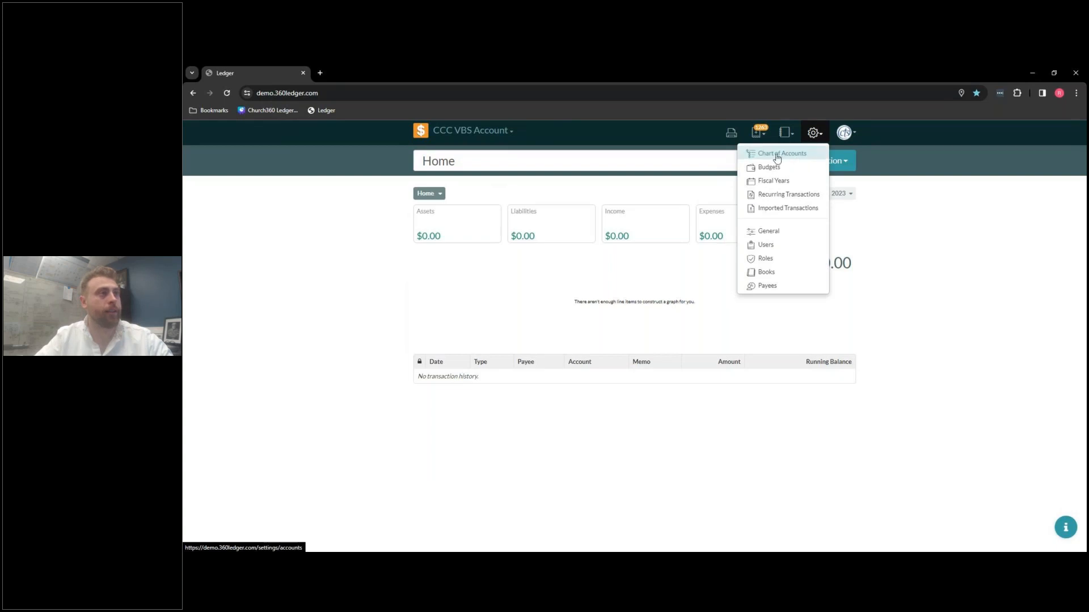
pyautogui.click(794, 154)
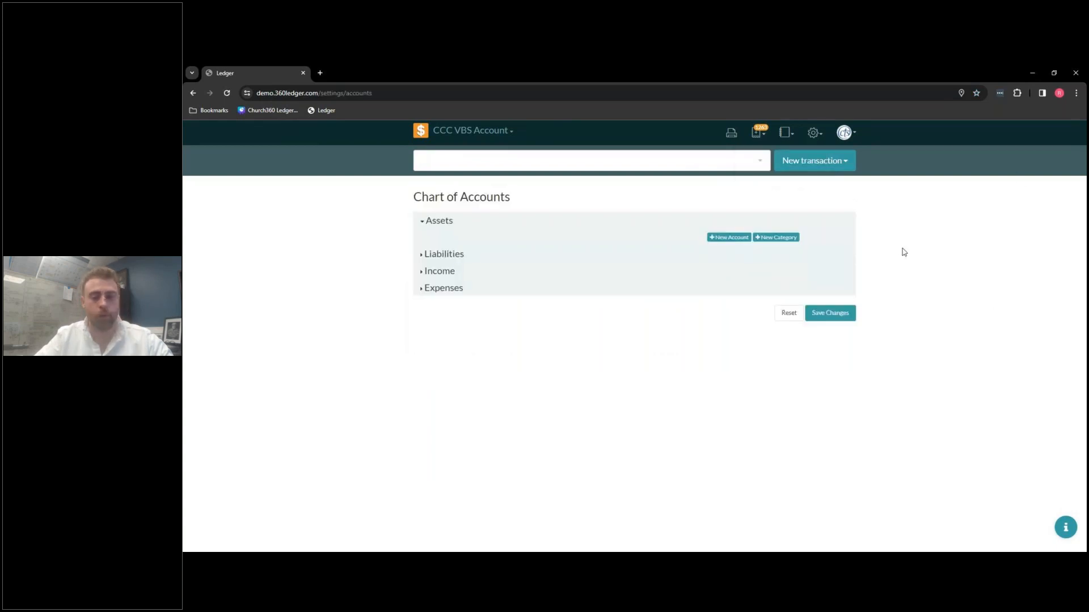
# Add a new category named Bank under Assets.
pyautogui.click(791, 238)
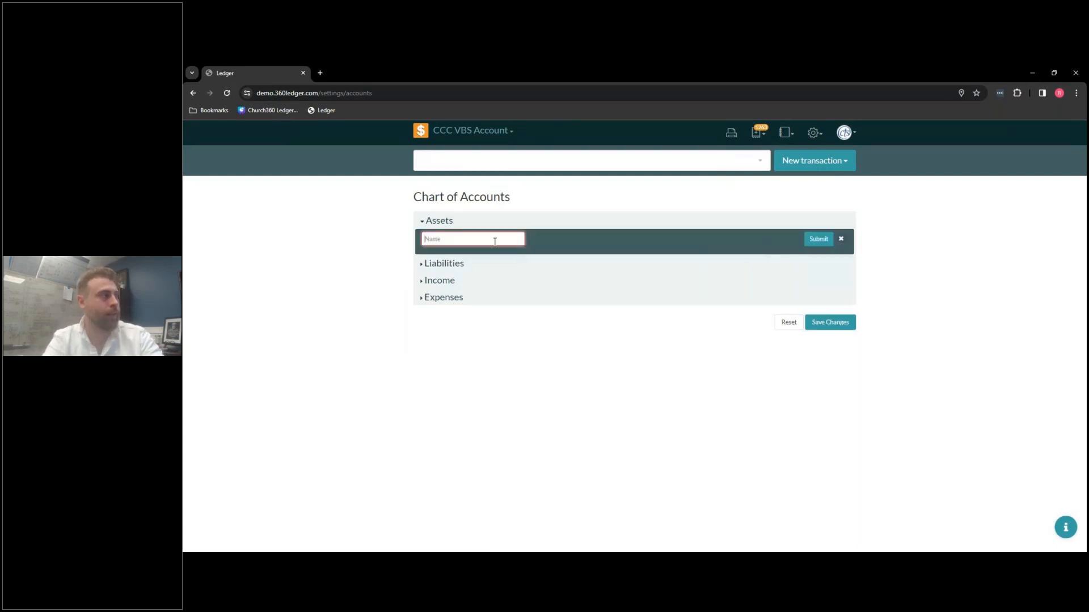
pyautogui.write('Bank')
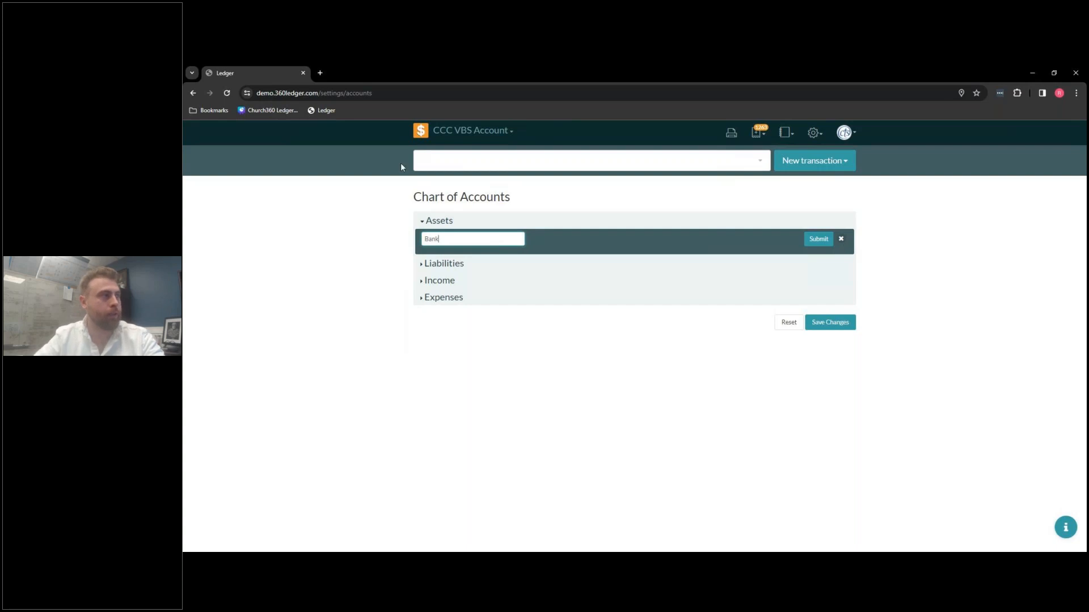
pyautogui.click(817, 240)
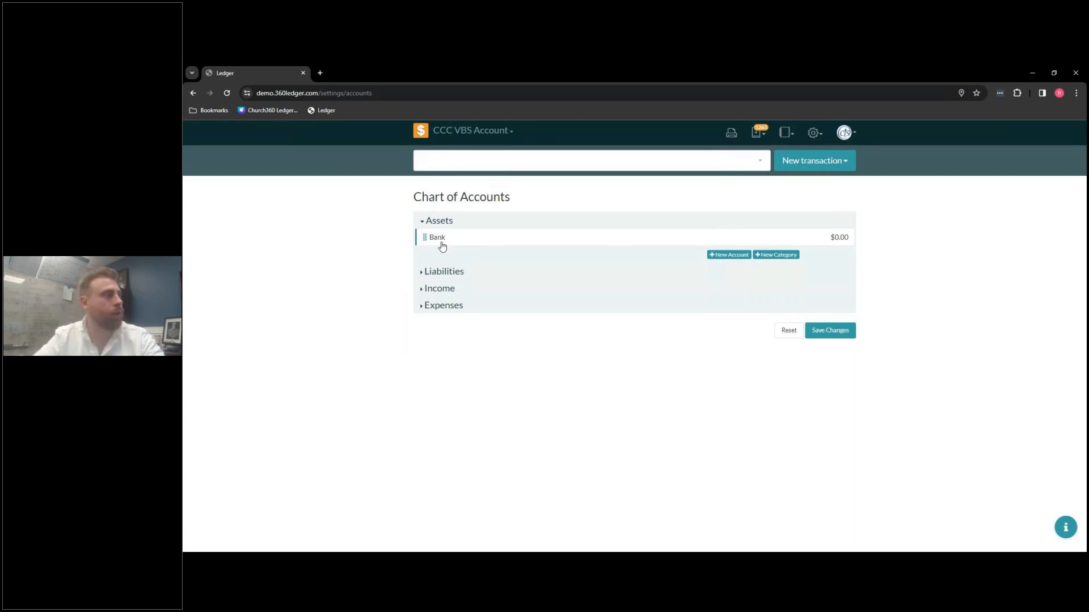
# Add a Checking account under Assets that can write checks, with an initial balance of $500.
pyautogui.click(728, 255)
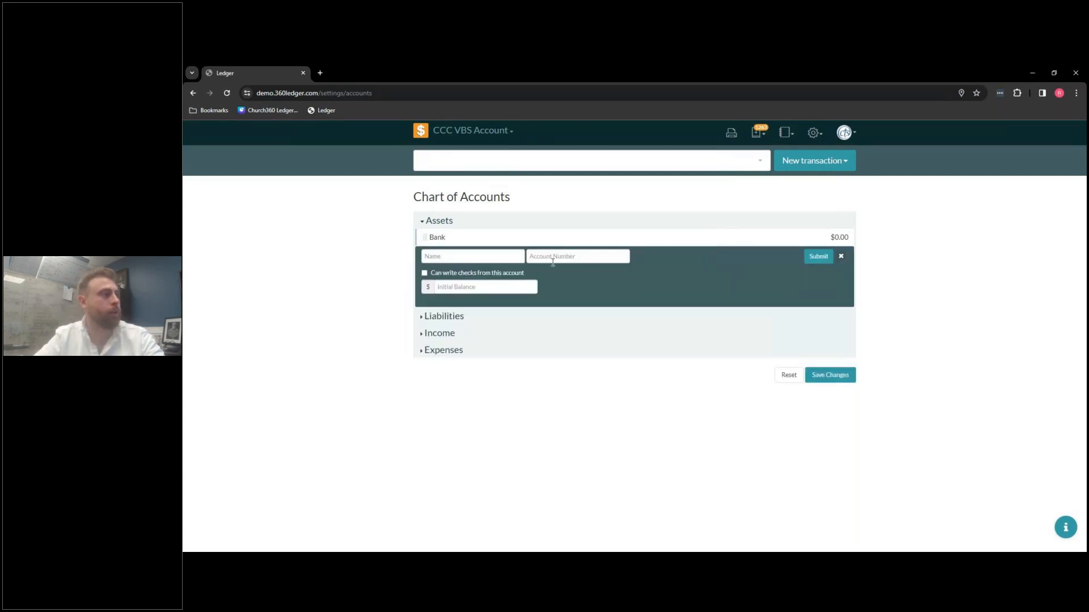
pyautogui.click(511, 257)
pyautogui.write('Checking')
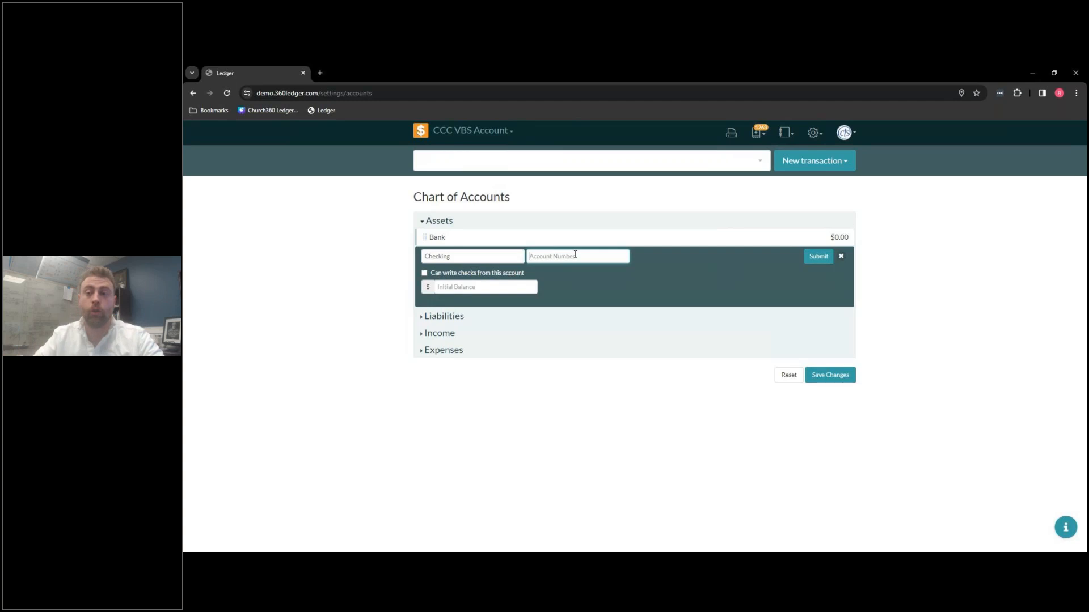
pyautogui.click(485, 275)
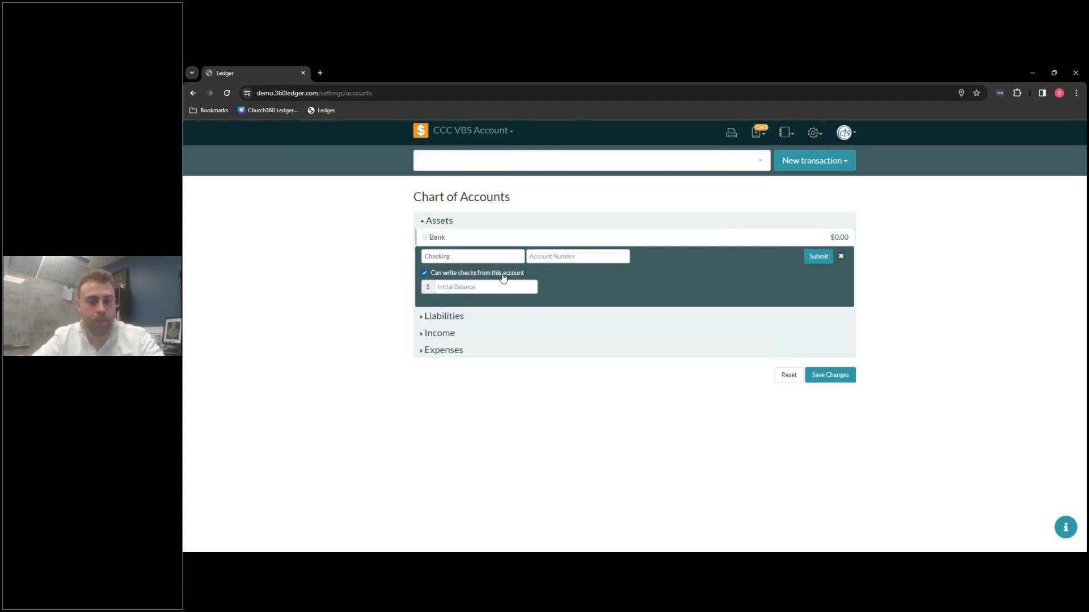
pyautogui.click(497, 290)
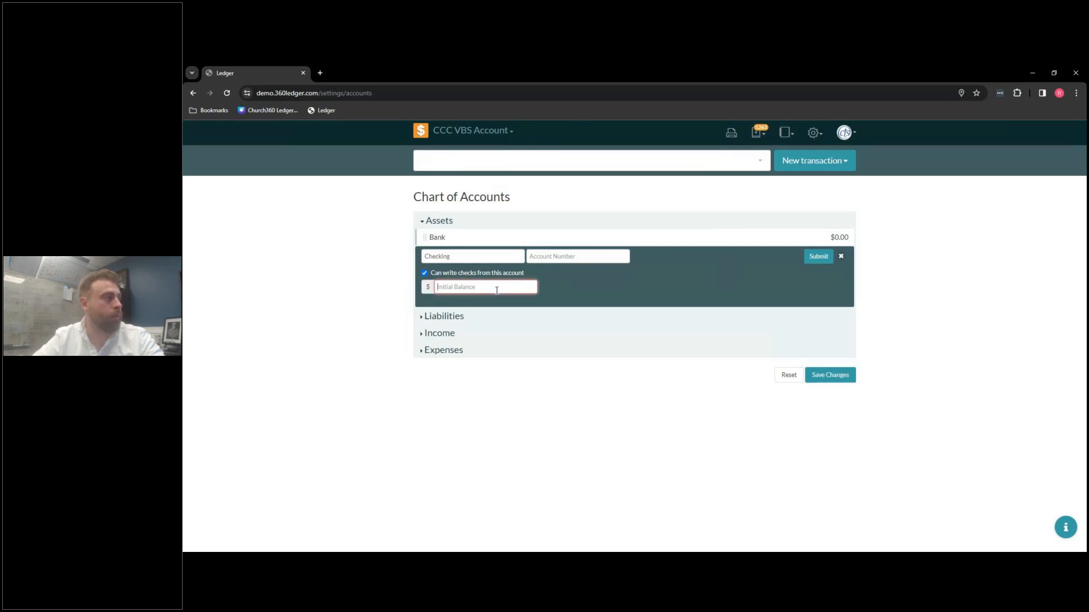
pyautogui.write('500')
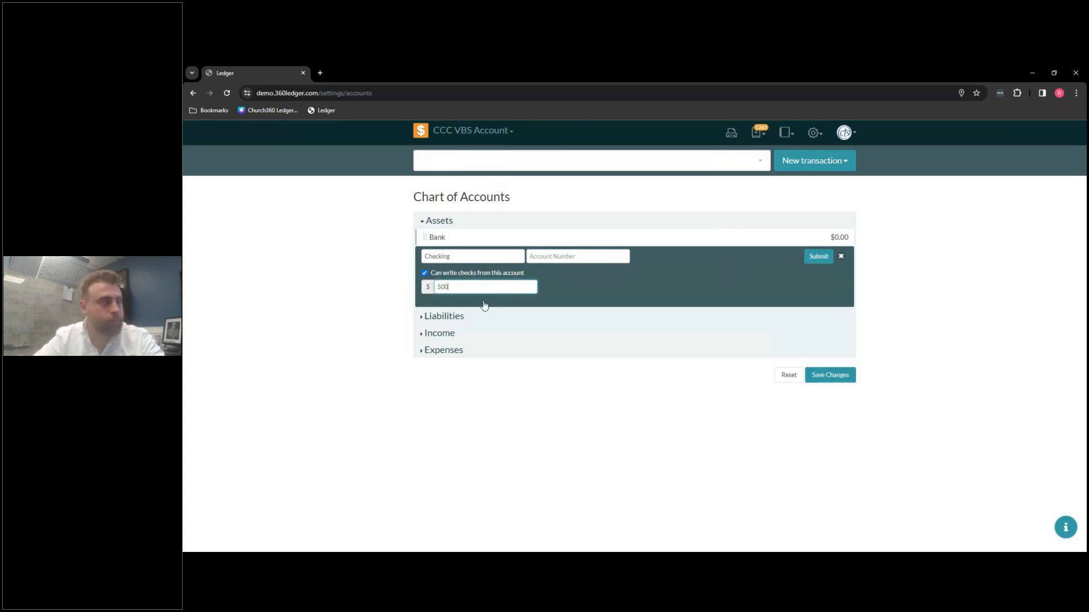
pyautogui.click(818, 256)
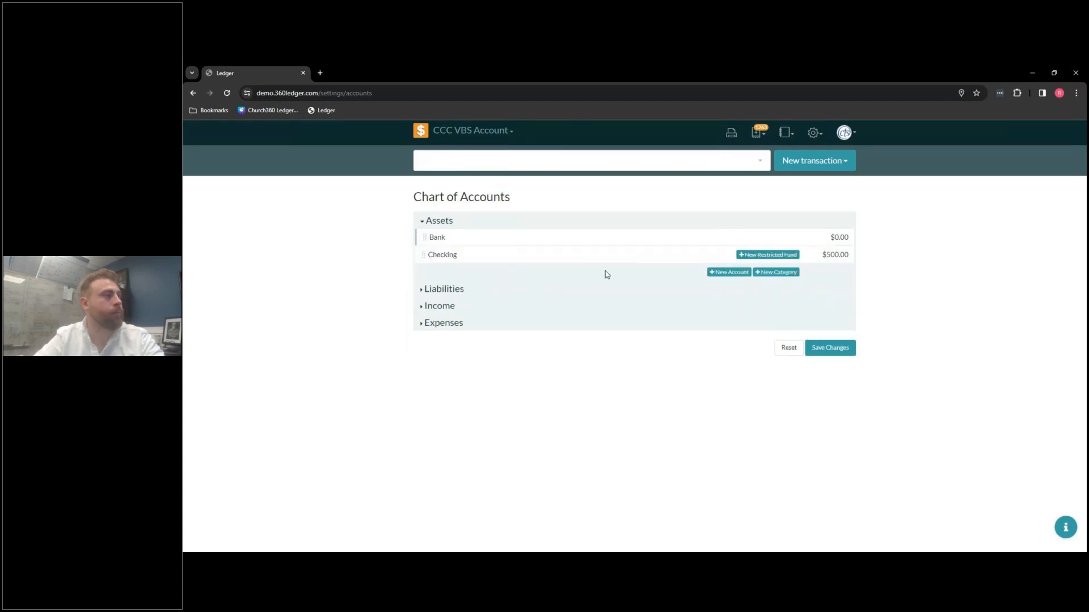
# Add a Savings account with an initial balance of $1000 under Assets, and nest Checking and Savings inside the Bank category.
pyautogui.click(729, 272)
pyautogui.click(487, 274)
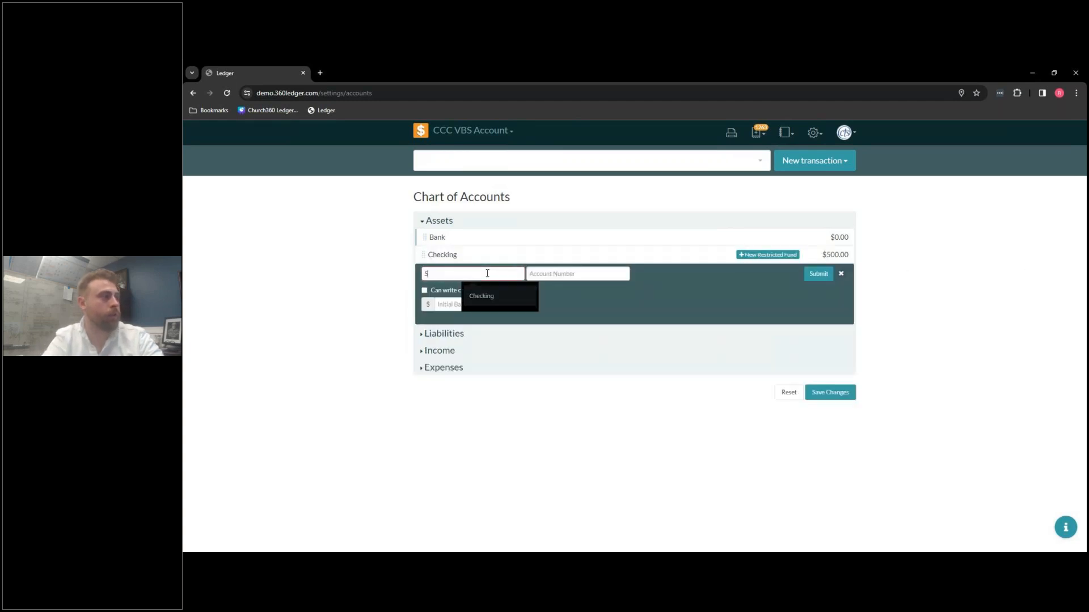
pyautogui.write('Savings')
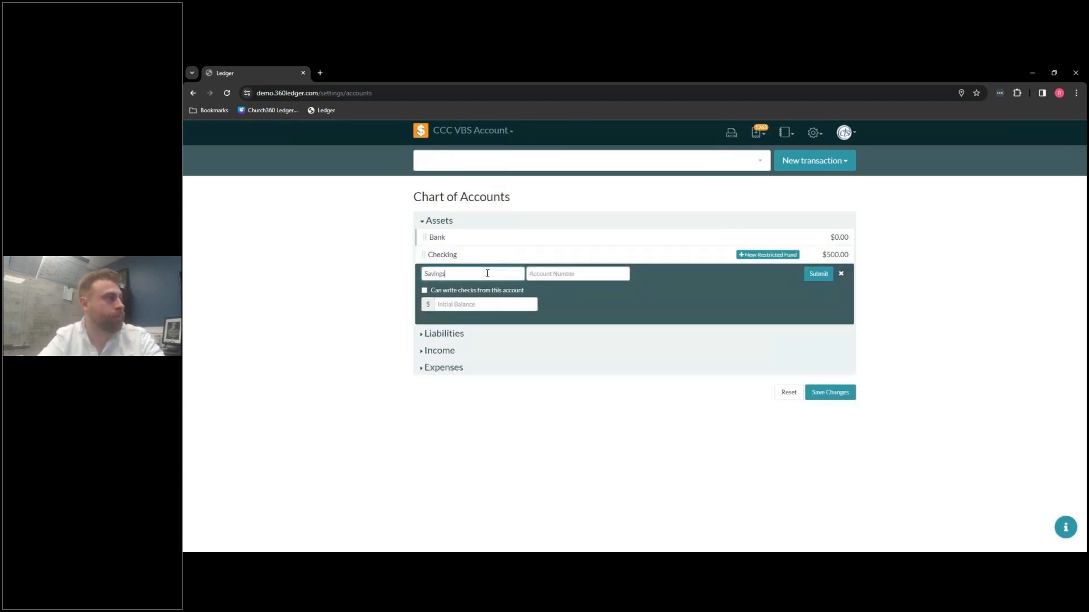
pyautogui.click(481, 305)
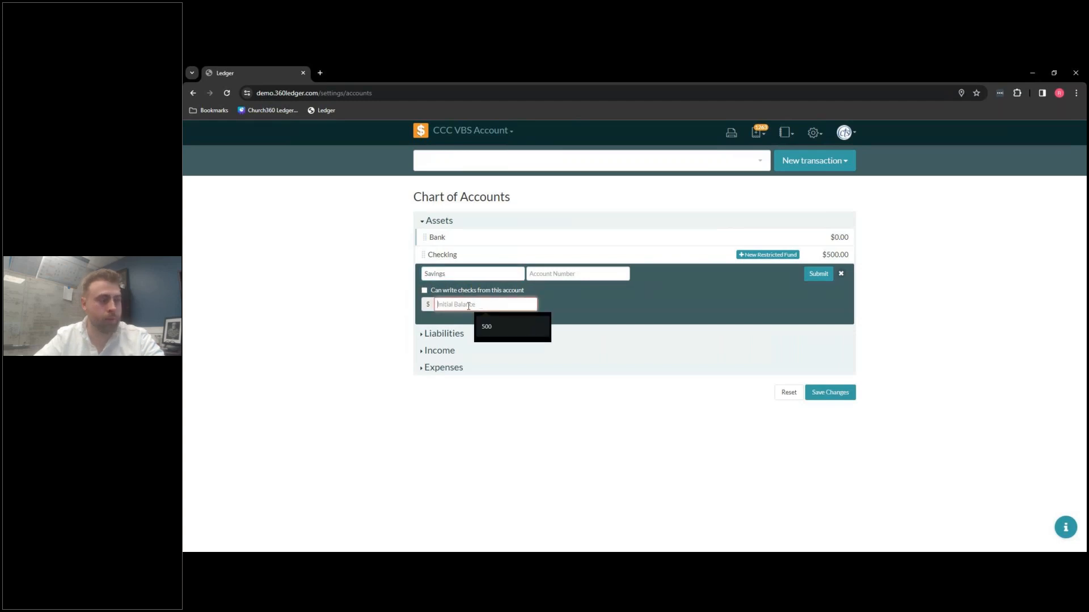
pyautogui.write('1000')
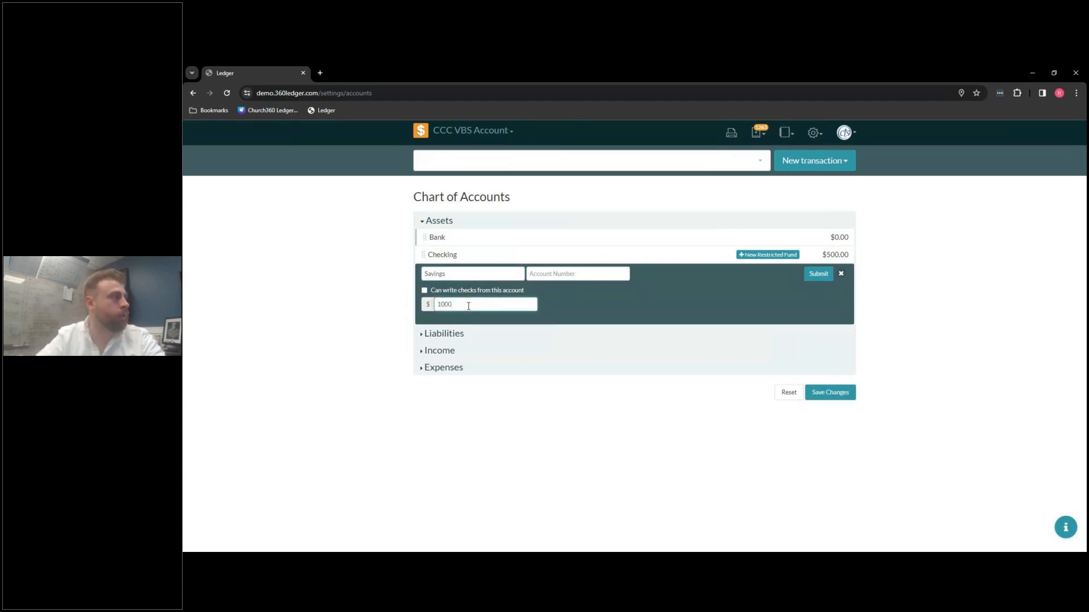
pyautogui.click(818, 274)
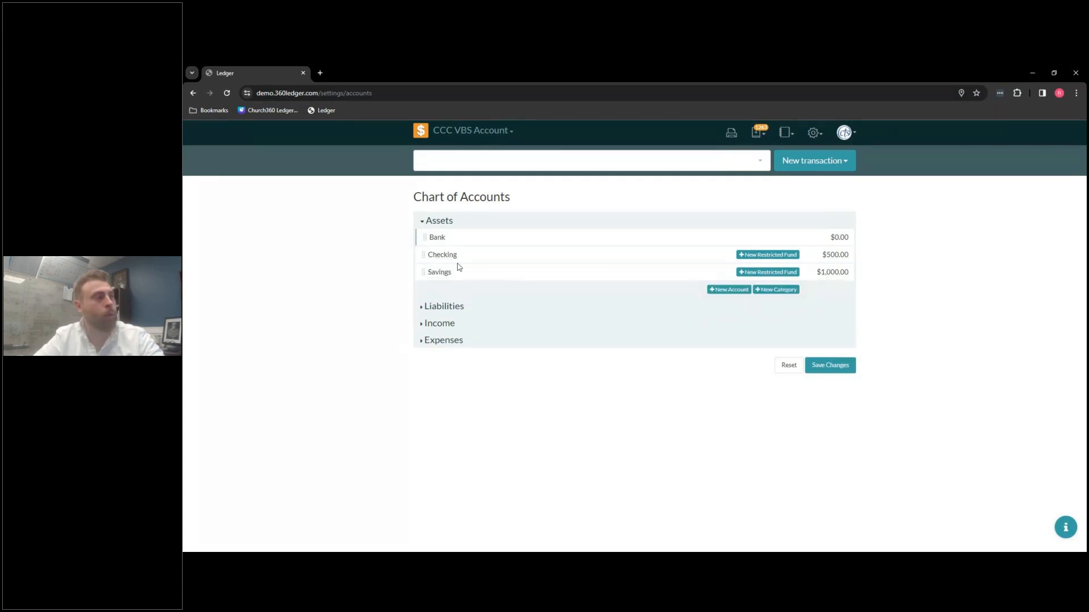
pyautogui.moveTo(428, 255); pyautogui.dragTo(482, 274)
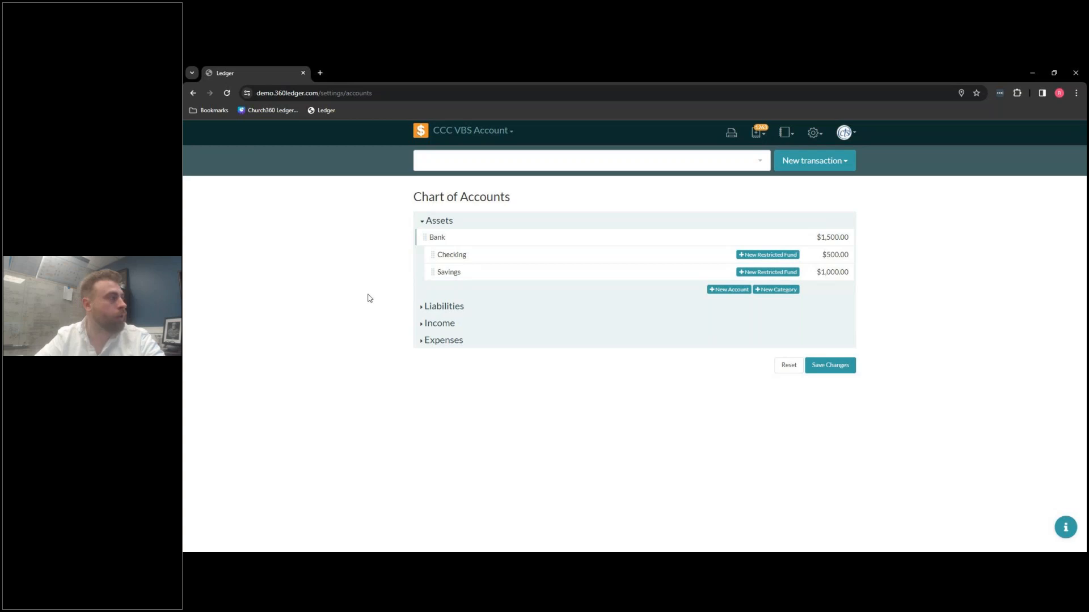
# Add a new category named Credit Card under Liabilities.
pyautogui.click(424, 307)
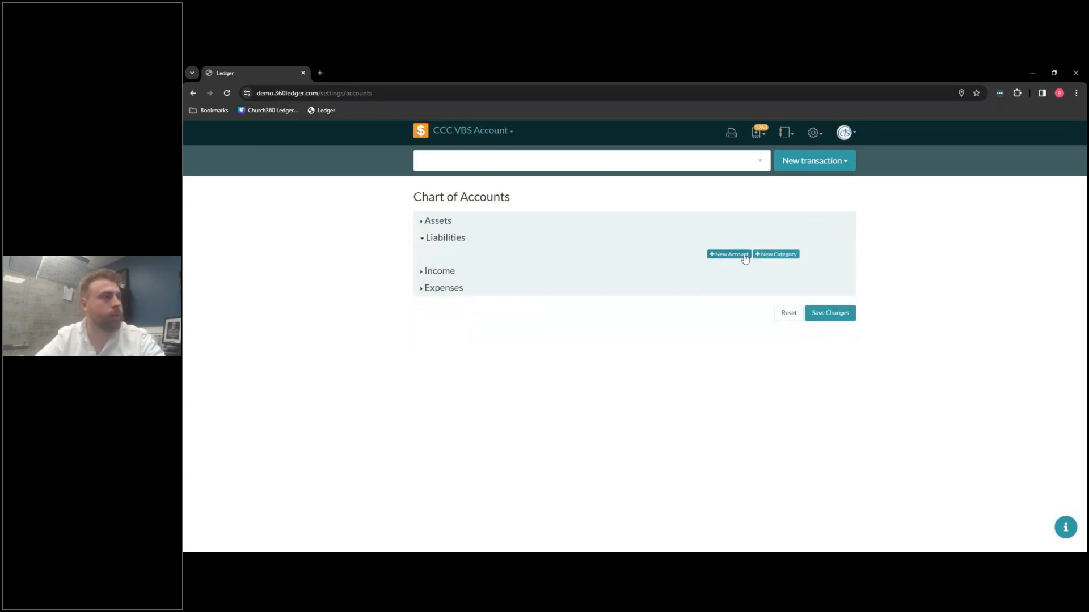
pyautogui.click(782, 254)
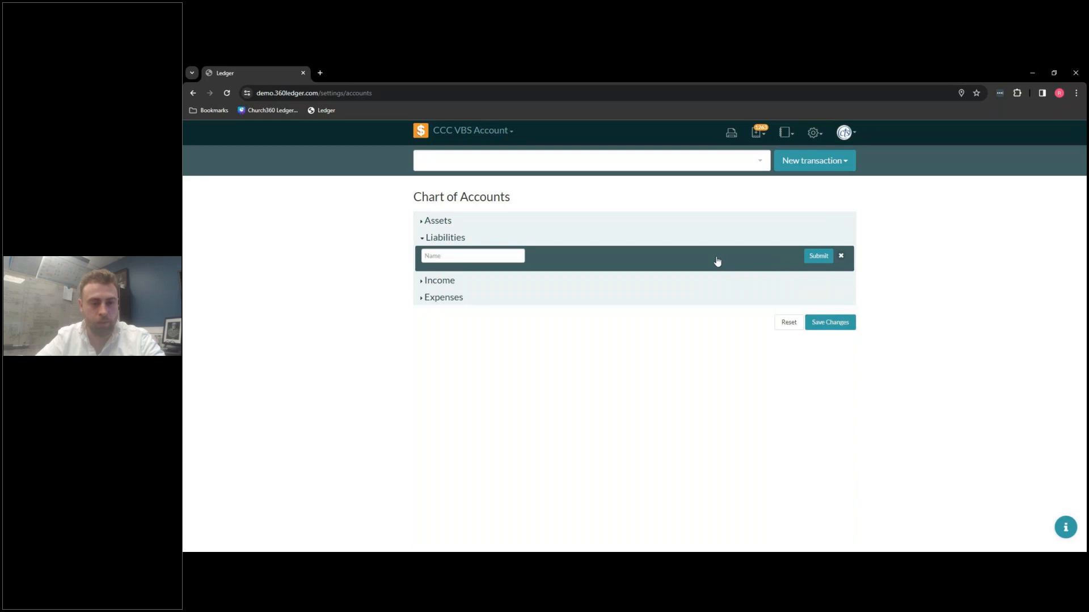
pyautogui.click(476, 256)
pyautogui.write('Credit Card')
pyautogui.click(819, 257)
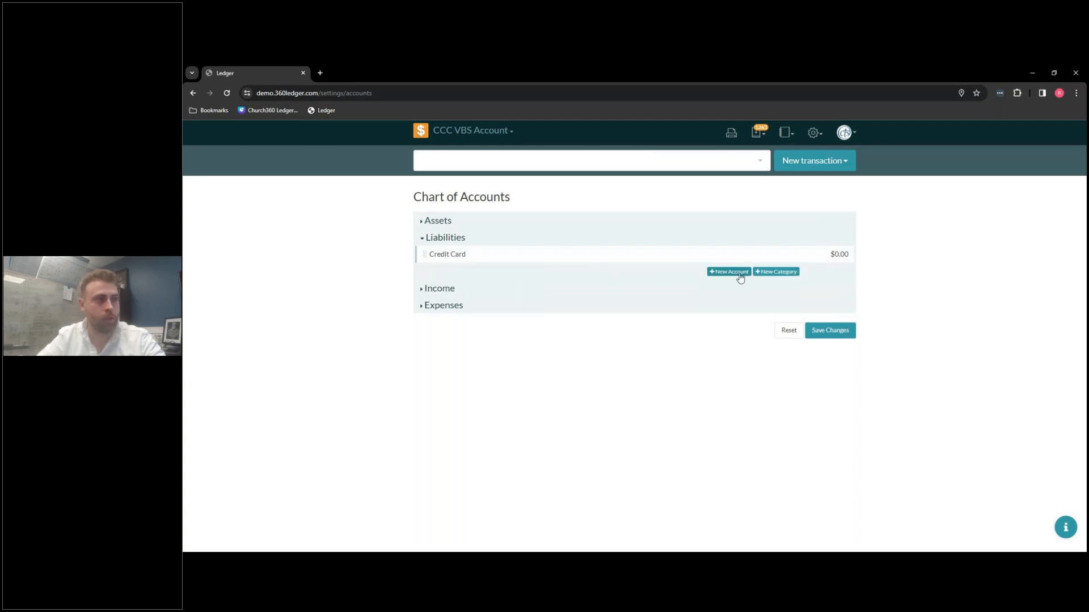
# Add a Visa liability account with an initial balance of $250 and nest it inside the Credit Card category.
pyautogui.click(731, 272)
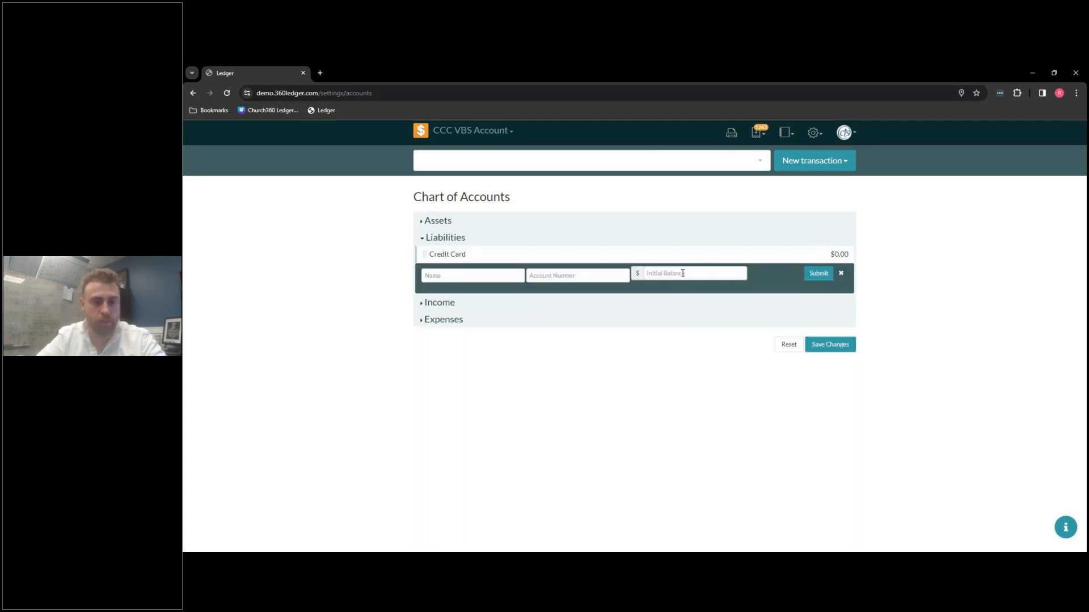
pyautogui.click(463, 276)
pyautogui.write('Visa')
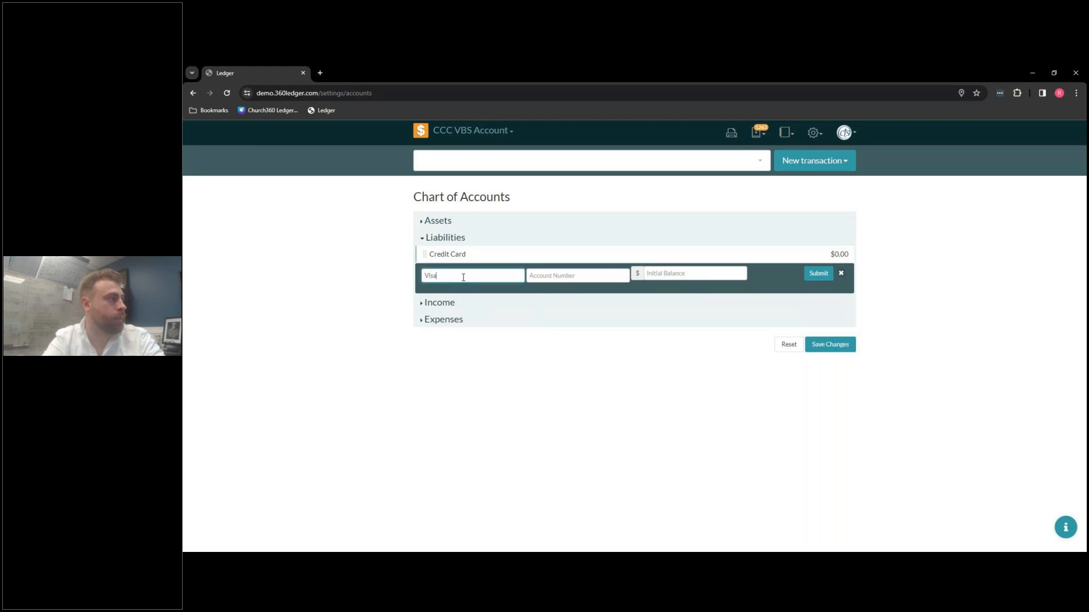
pyautogui.click(706, 272)
pyautogui.write('250')
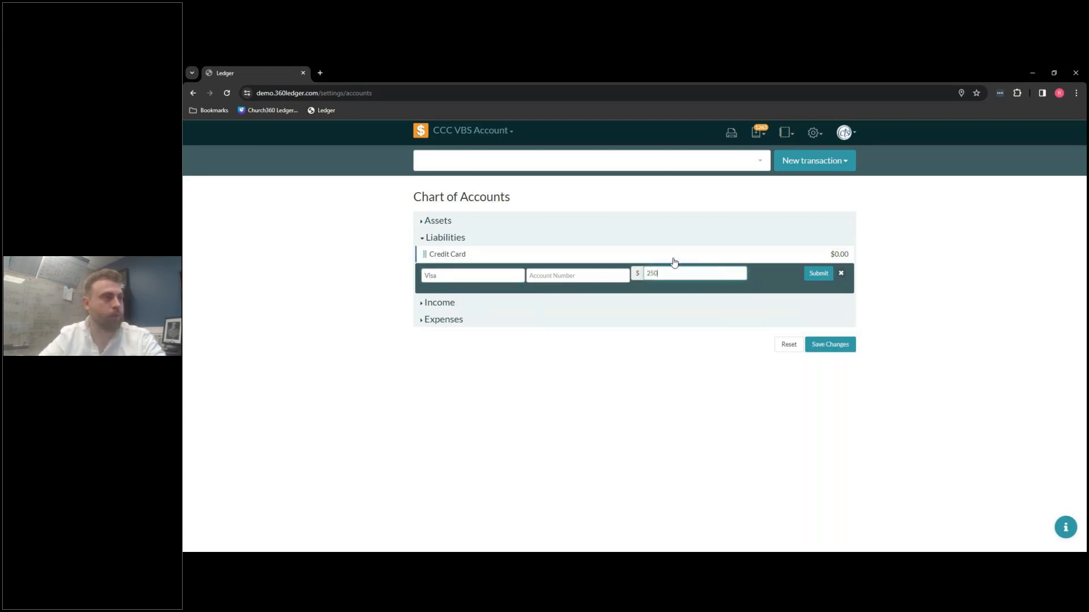
pyautogui.click(817, 274)
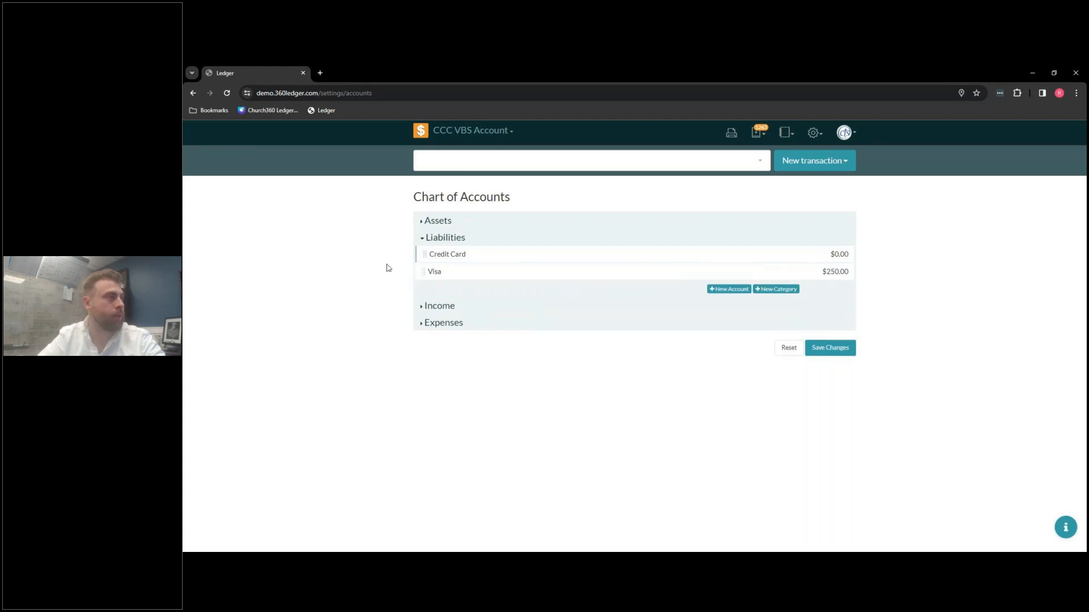
pyautogui.moveTo(423, 272); pyautogui.dragTo(485, 278)
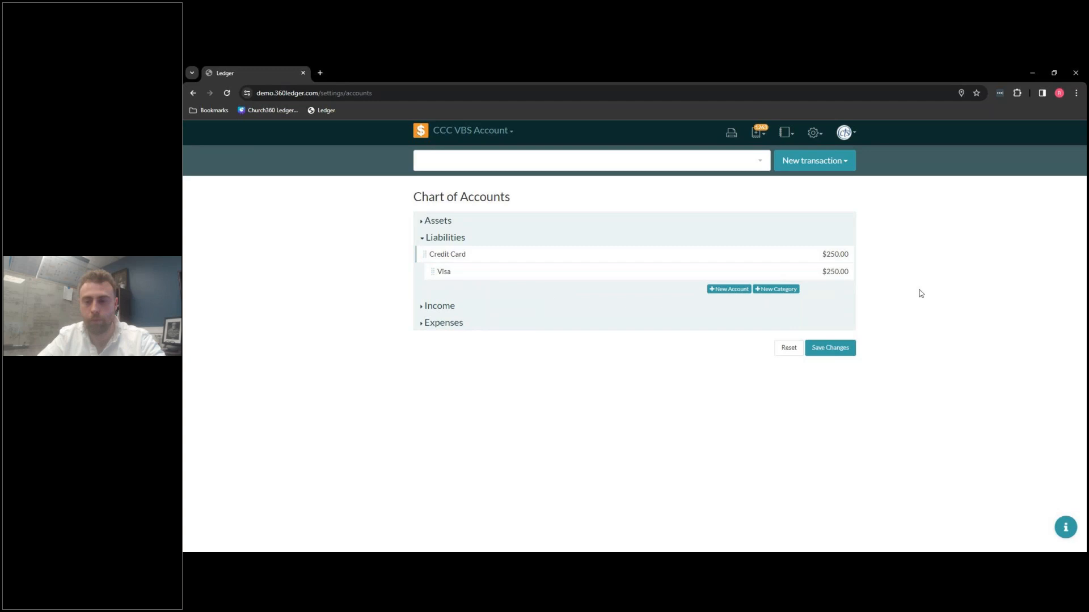
# Add a new category named Offerings under Income.
pyautogui.click(441, 308)
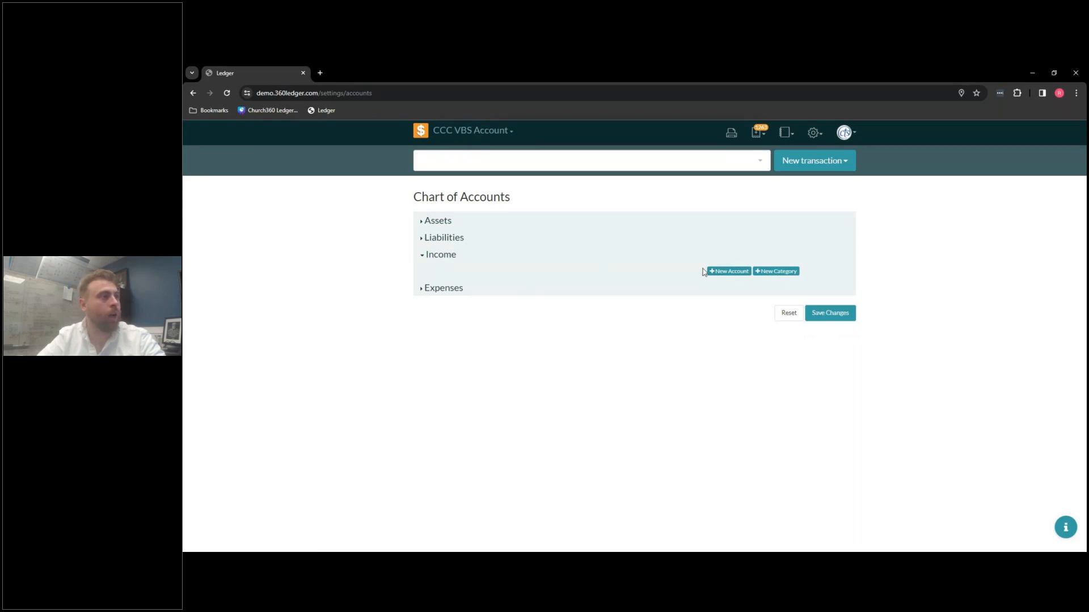
pyautogui.click(785, 273)
pyautogui.click(496, 273)
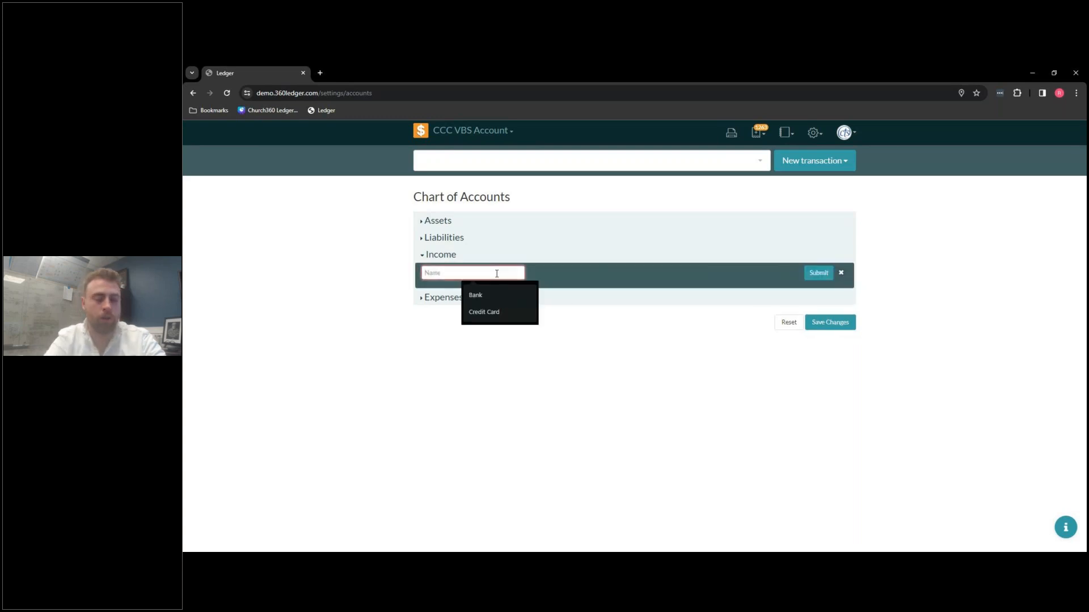
pyautogui.write('Offerings')
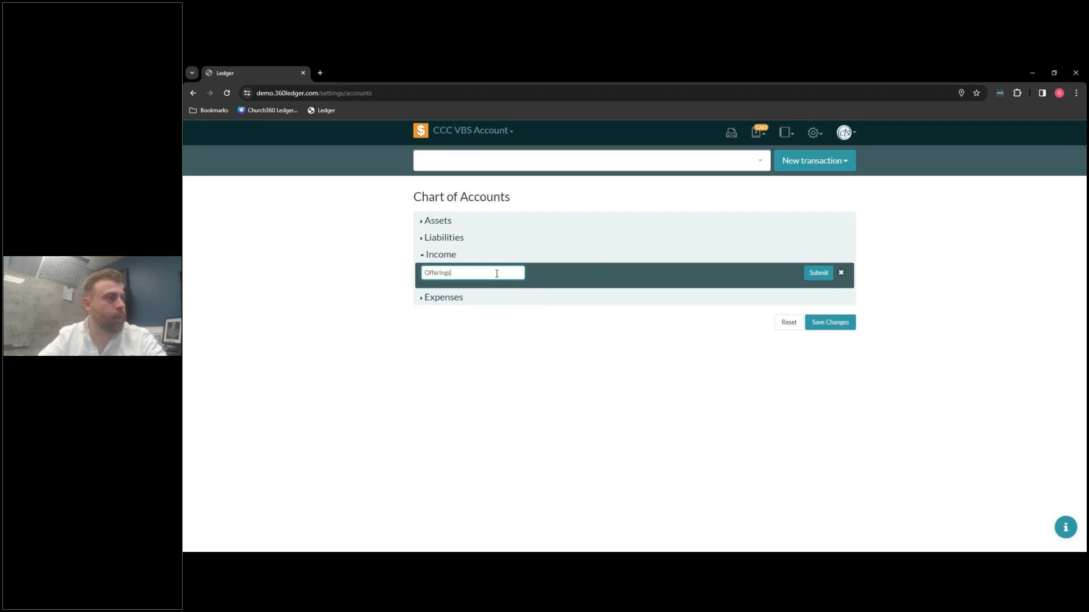
pyautogui.click(818, 273)
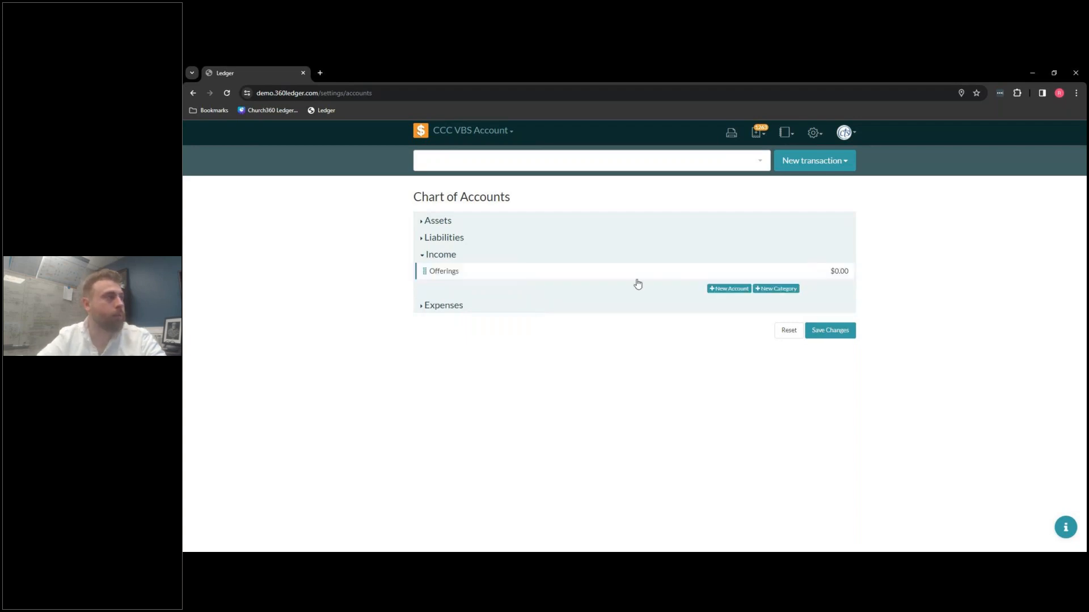
# Add an income account named General with an initial balance of 0.
pyautogui.click(730, 289)
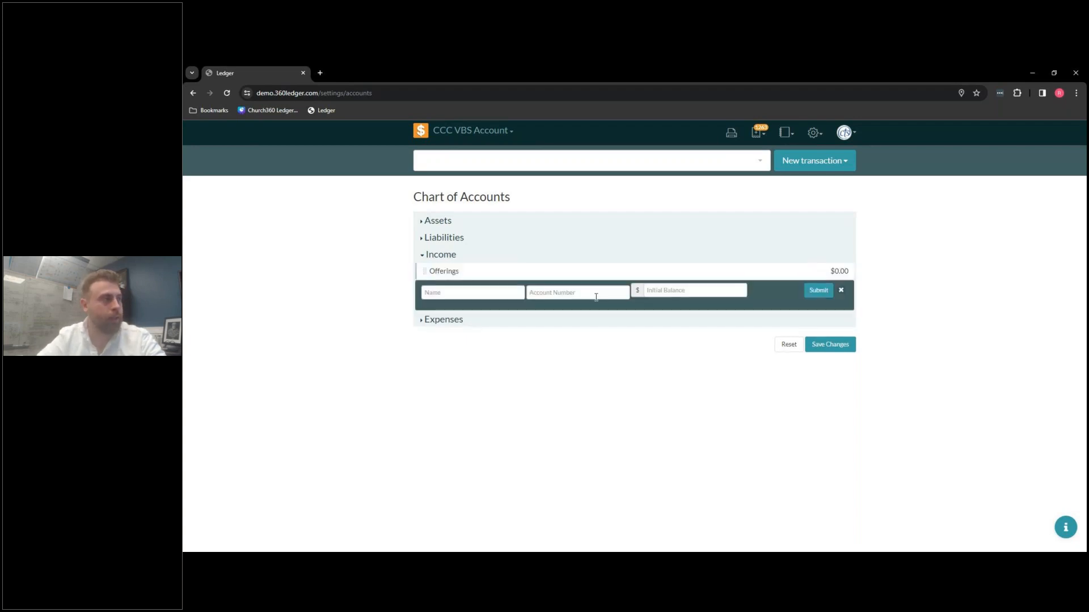
pyautogui.click(480, 296)
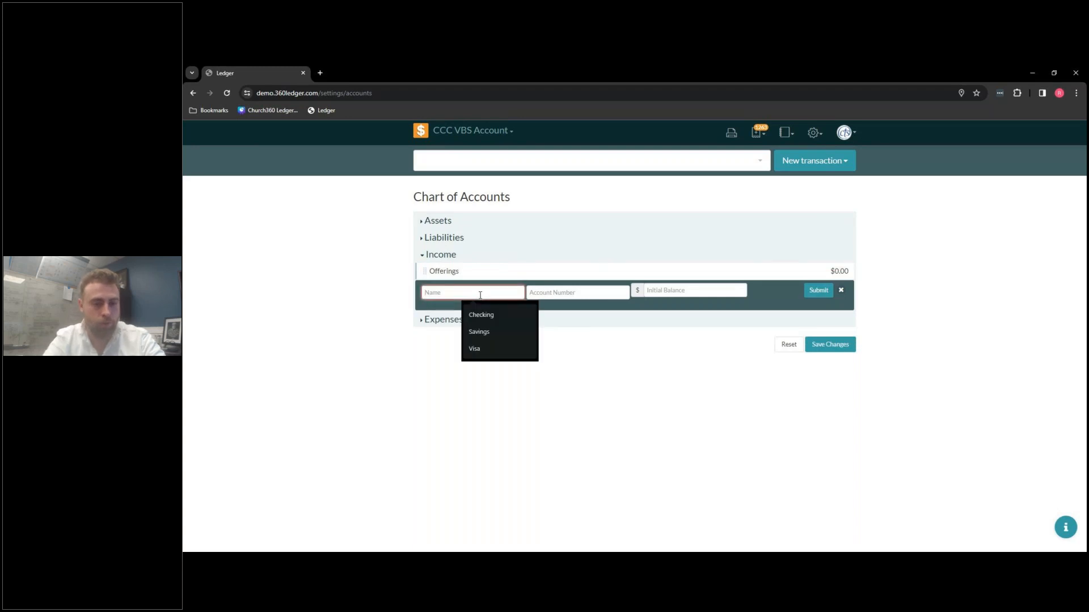
pyautogui.write('Gne')
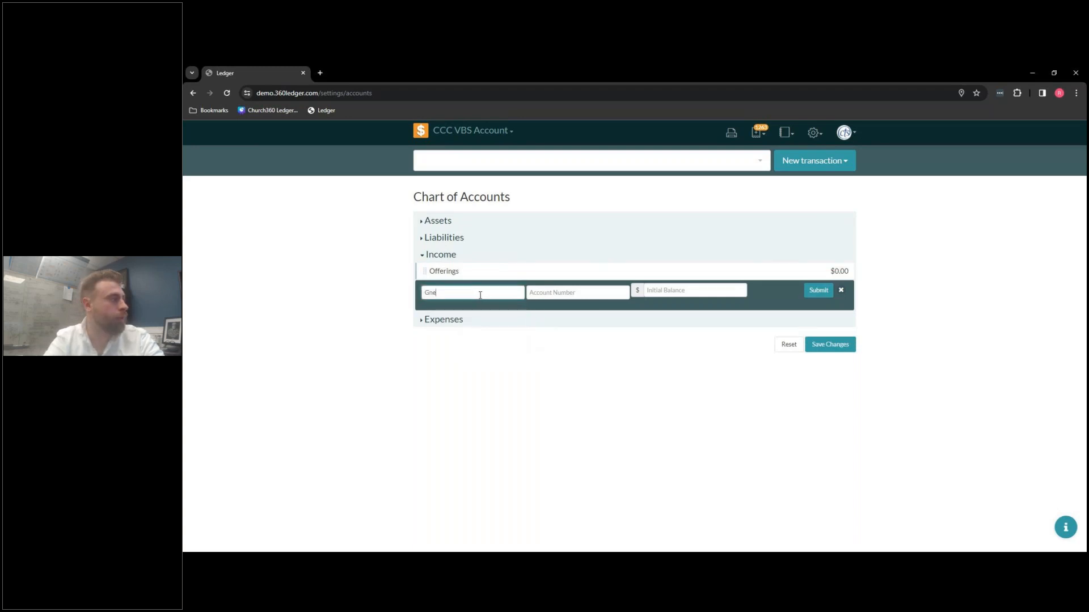
pyautogui.write('eral')
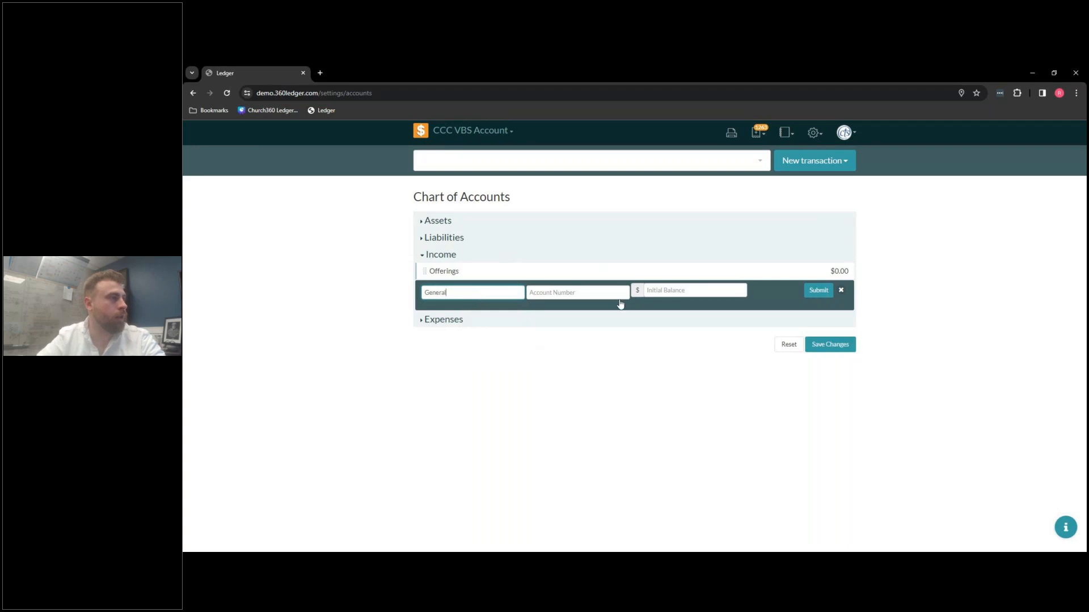
pyautogui.click(684, 288)
pyautogui.write('0')
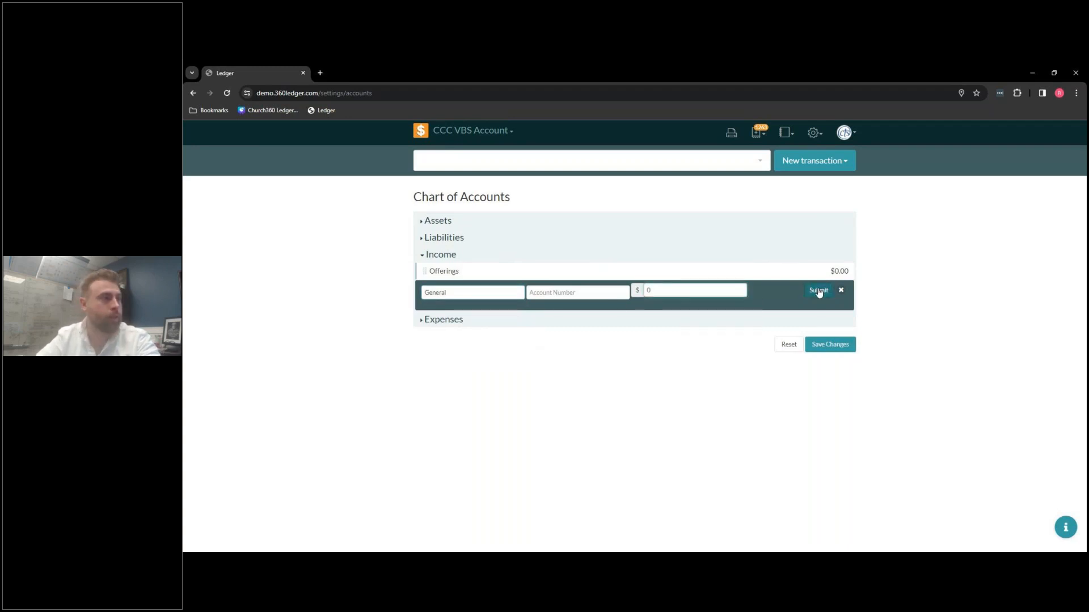
pyautogui.click(819, 291)
# Add an income account named VBS with an initial balance of 0.
pyautogui.click(738, 307)
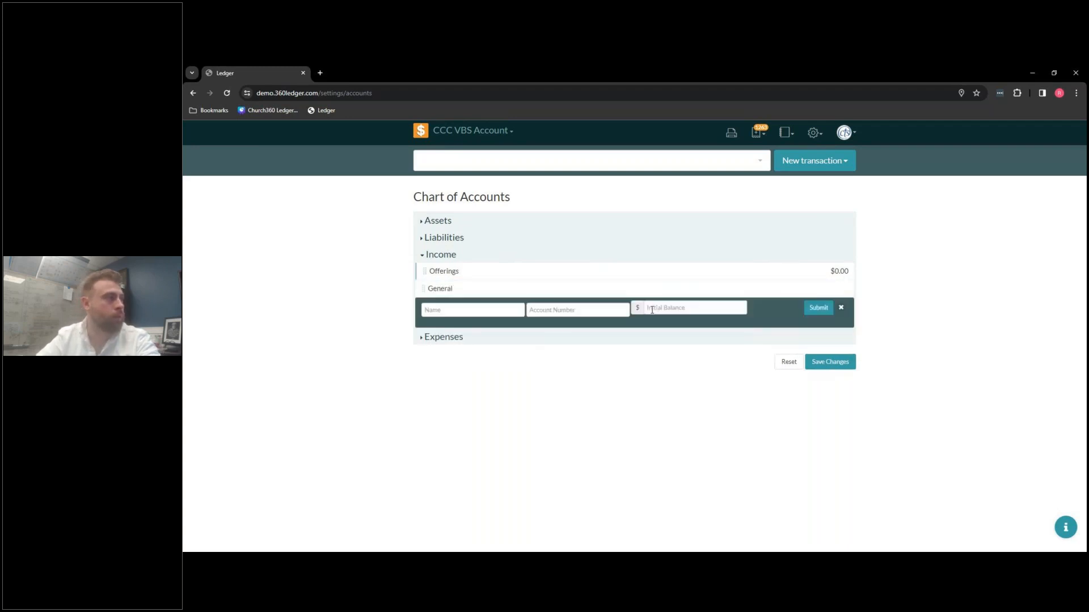
pyautogui.click(478, 311)
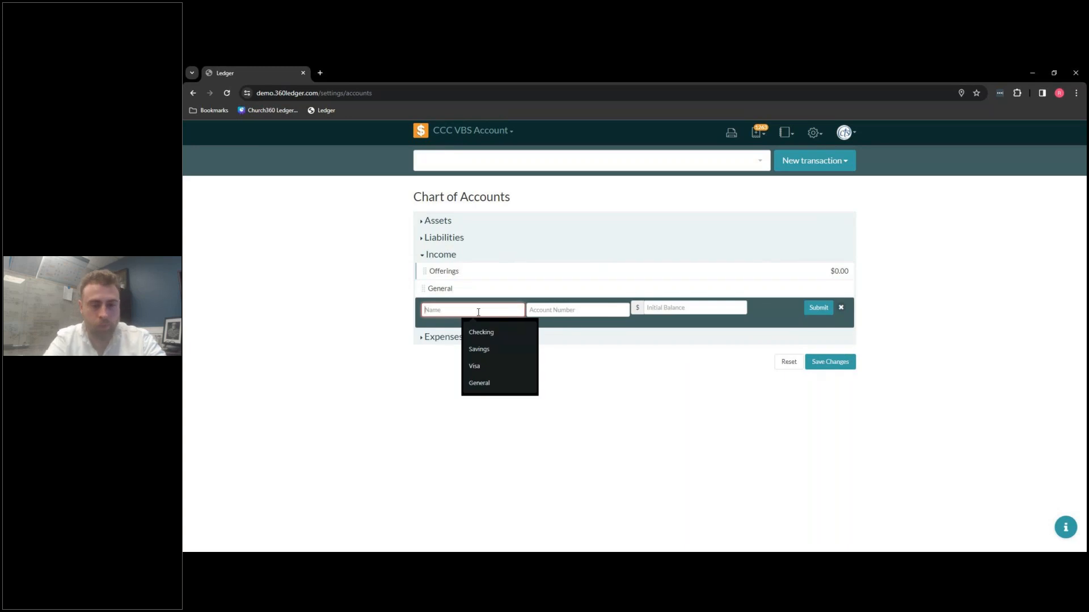
pyautogui.write('VBS')
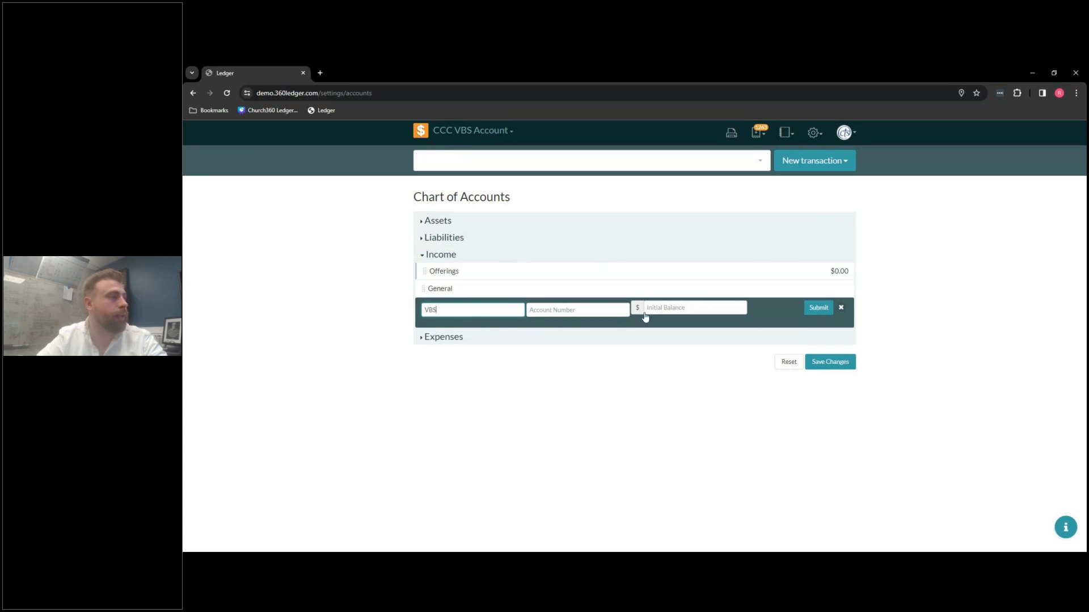
pyautogui.click(645, 310)
pyautogui.write('0')
pyautogui.click(819, 309)
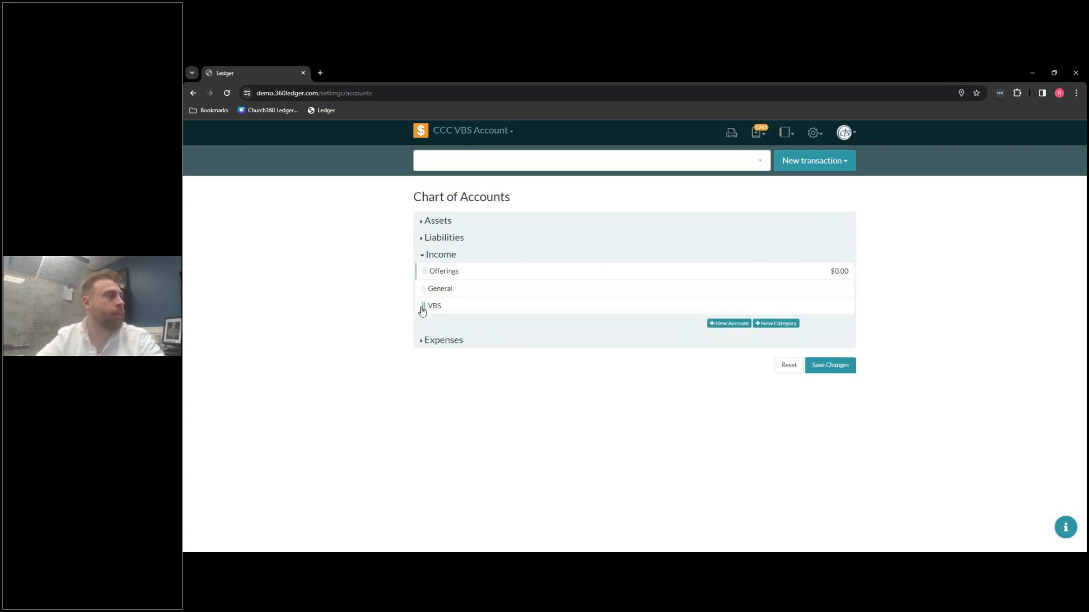
# Add an income account named VBS Crafts with an initial balance of 0.
pyautogui.click(481, 329)
pyautogui.write('Vb')
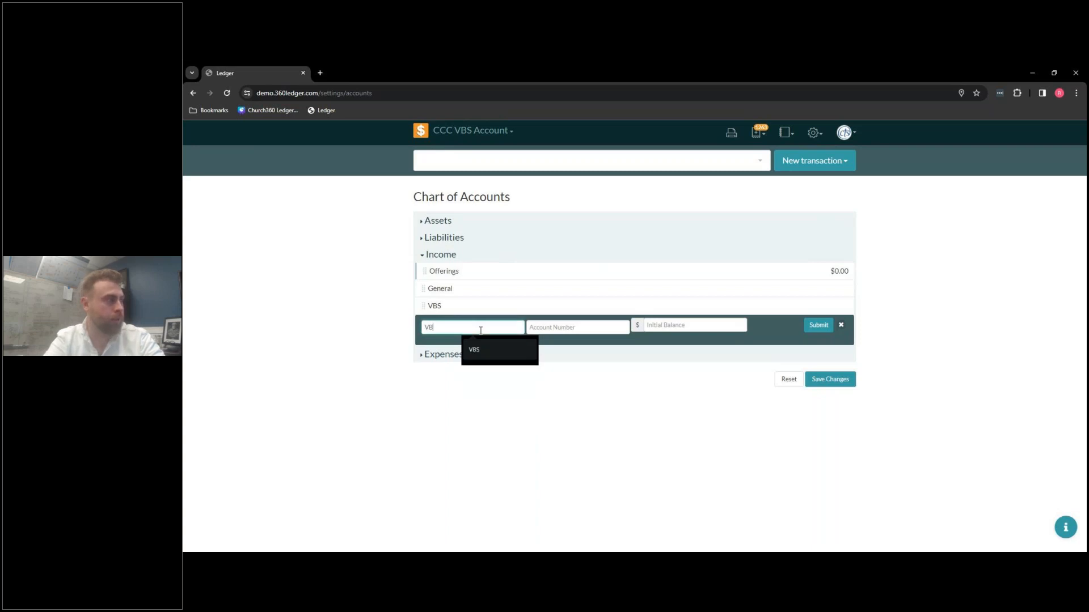
pyautogui.write('S Crafts')
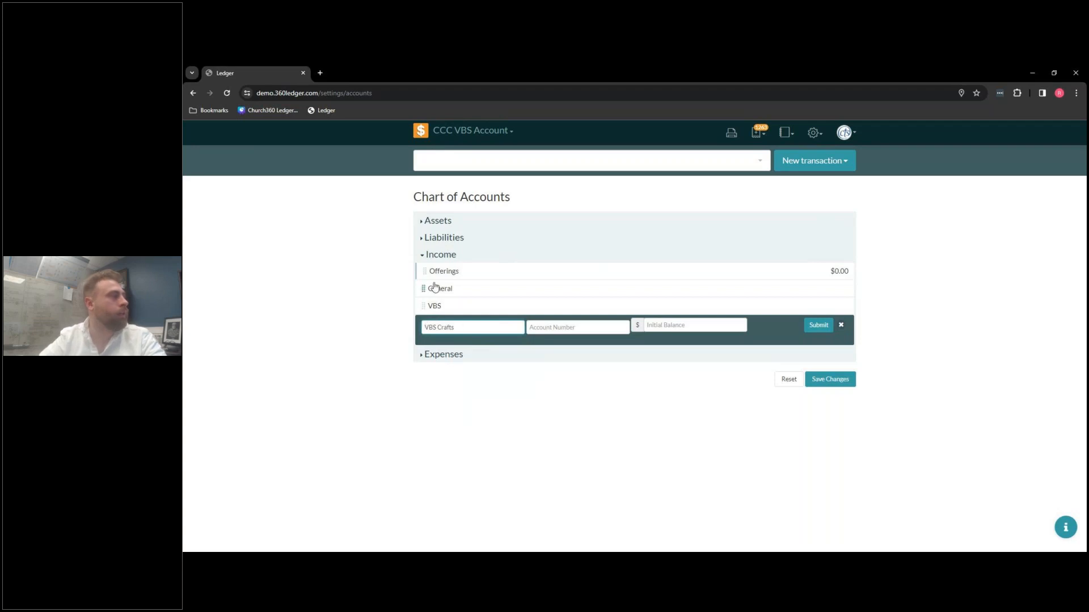
pyautogui.click(819, 325)
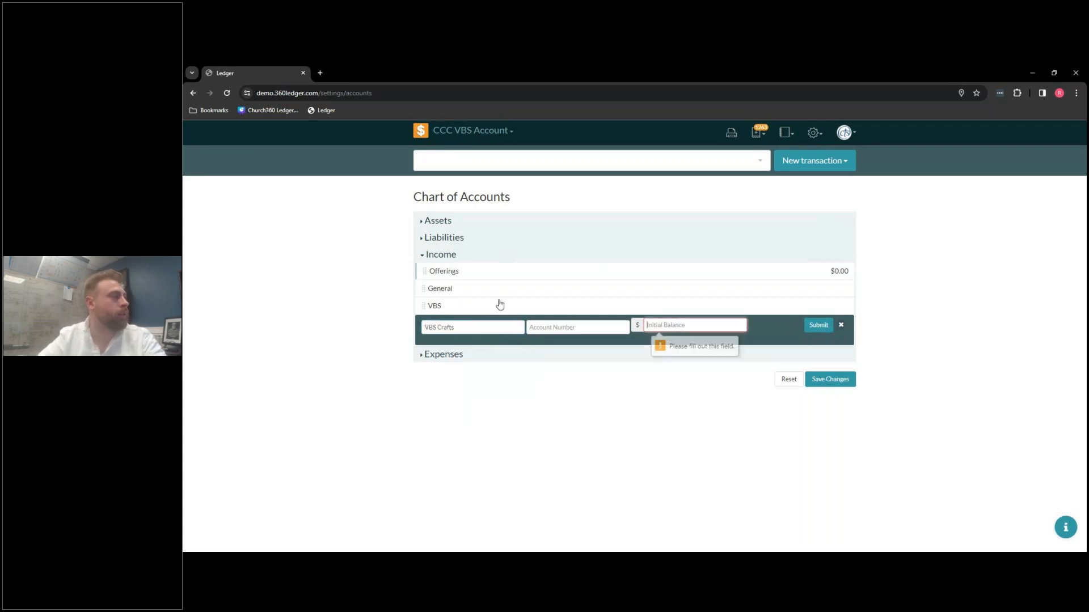
pyautogui.click(693, 325)
pyautogui.write('0')
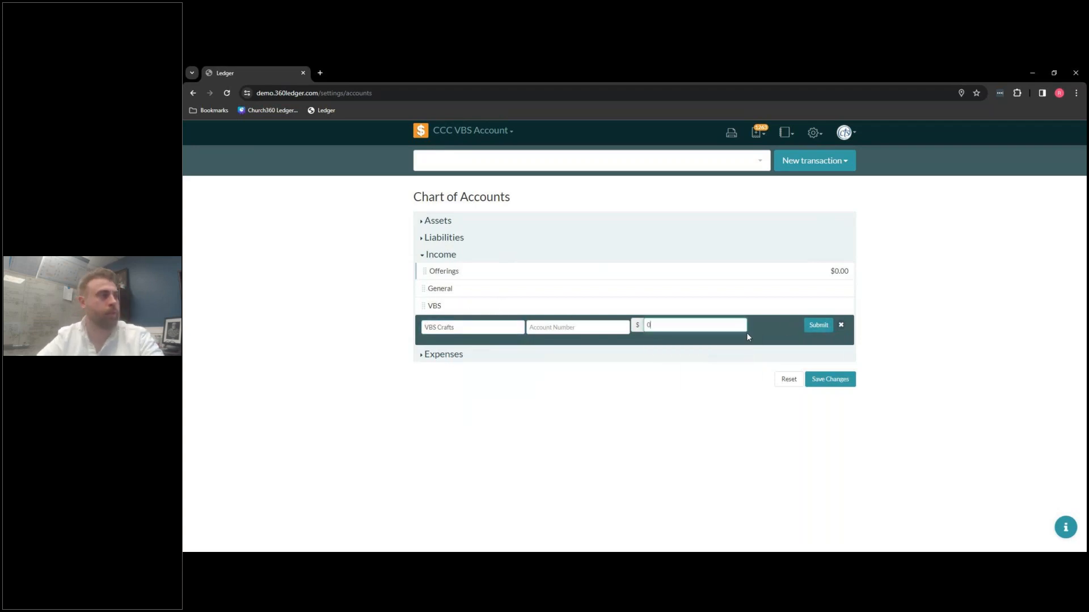
pyautogui.click(818, 325)
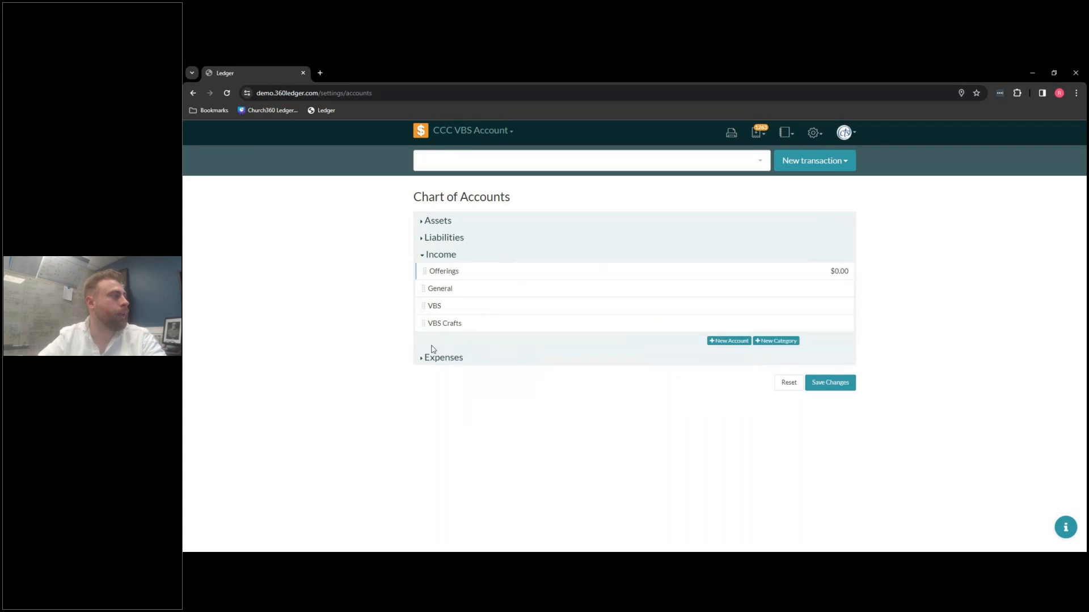
# Add a new category named Other Income under Income.
pyautogui.click(777, 343)
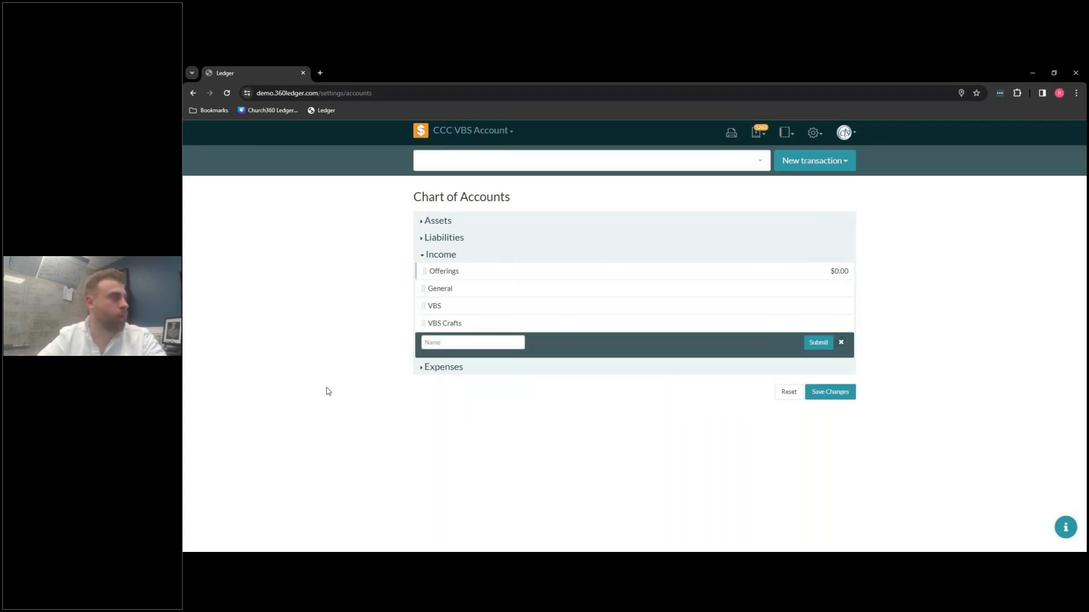
pyautogui.click(488, 341)
pyautogui.write('Other INco')
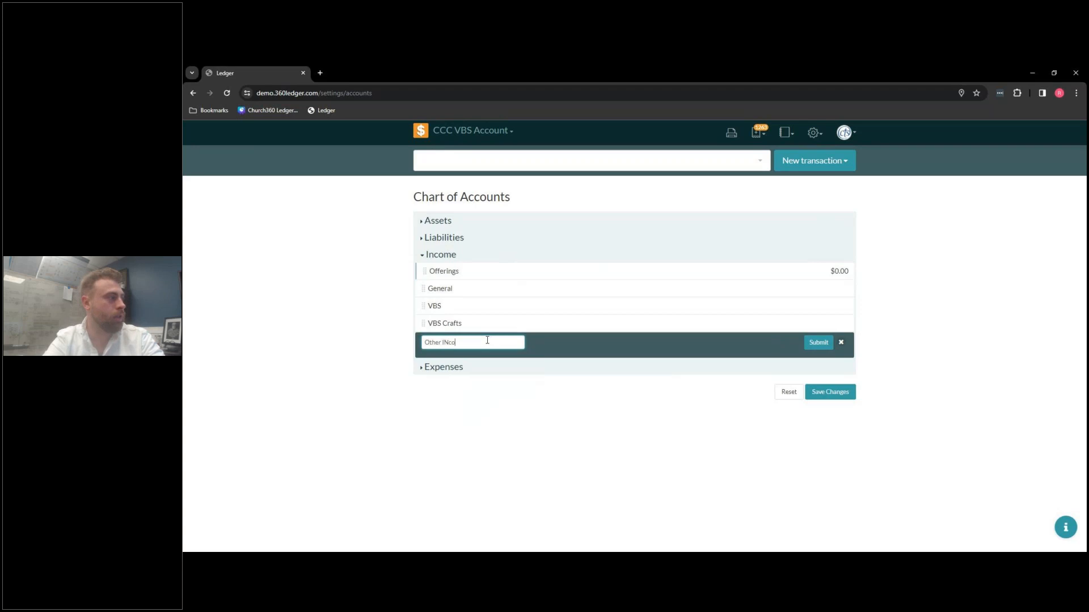
pyautogui.write('ome')
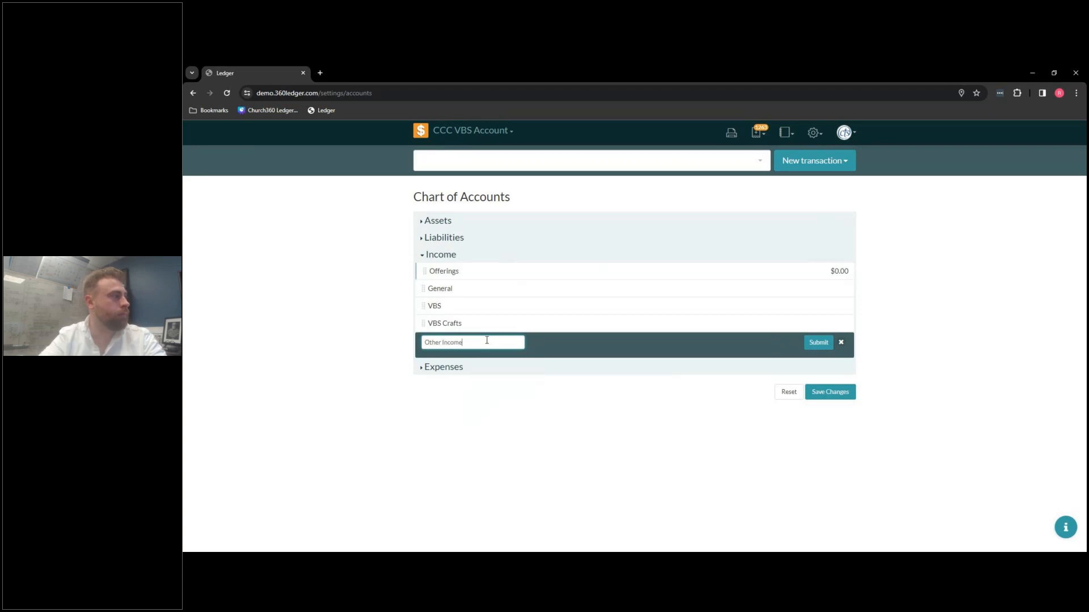
pyautogui.click(819, 343)
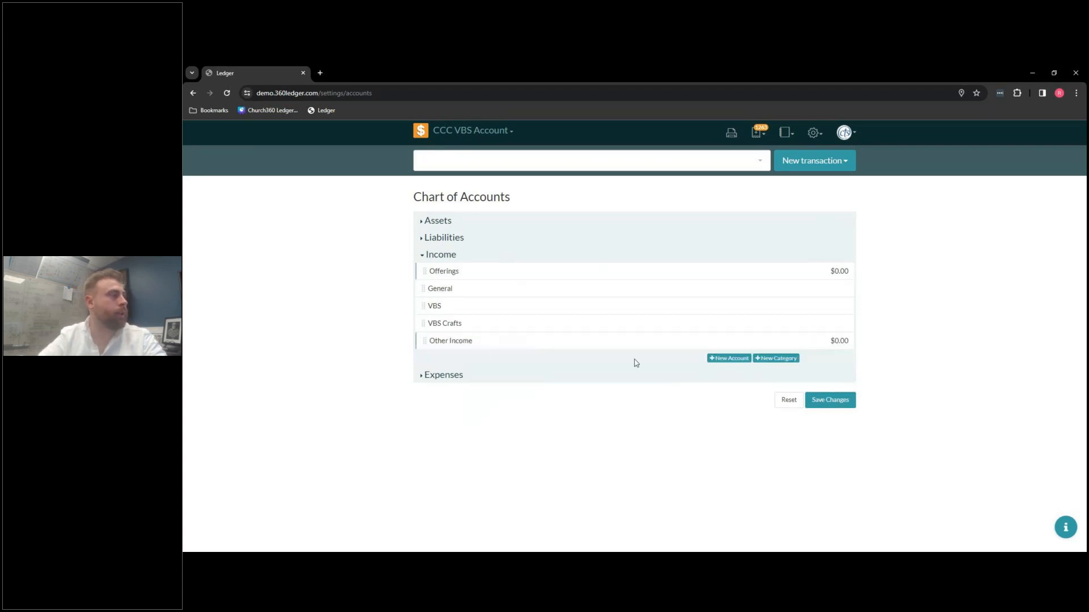
# Add an income account named Snack Sales with an initial balance of 0.
pyautogui.click(729, 361)
pyautogui.click(498, 366)
pyautogui.write('Snack Sales')
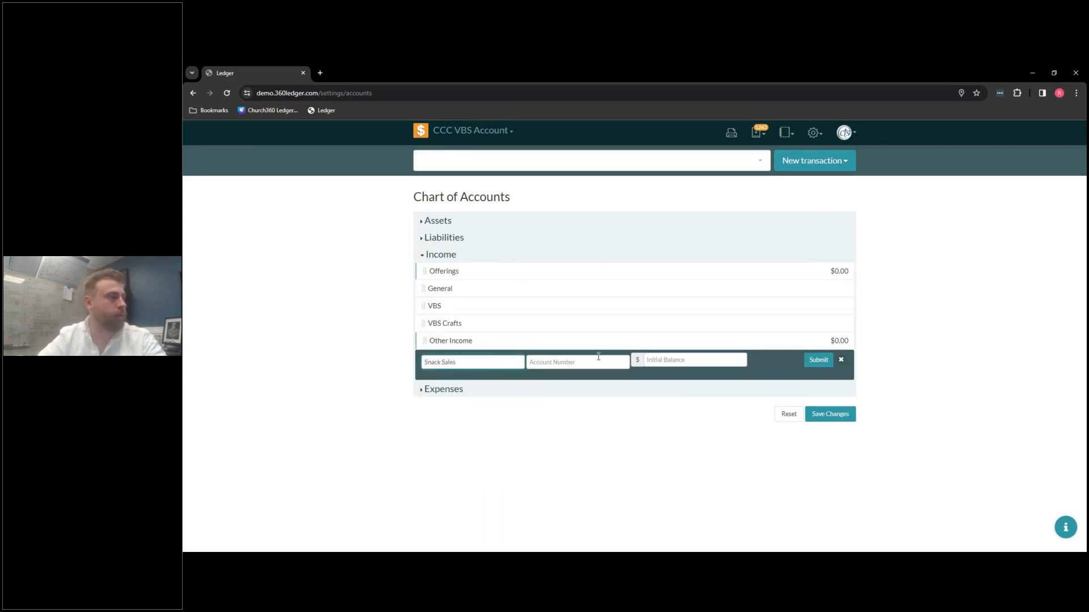
pyautogui.click(692, 361)
pyautogui.click(757, 379)
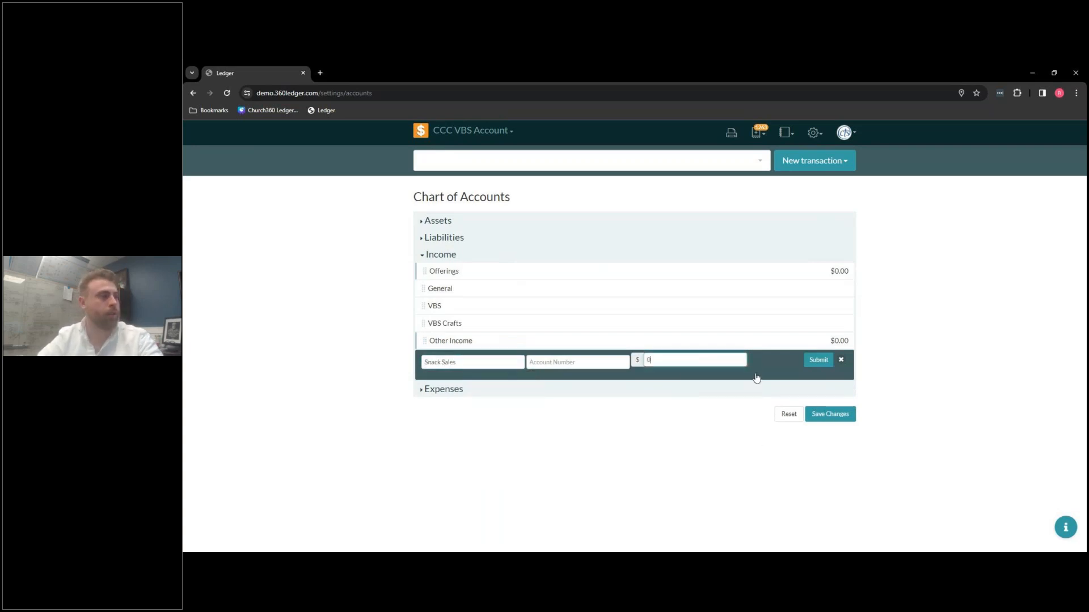
pyautogui.click(817, 360)
# Nest Snack Sales inside the Other Income category, and General, VBS and VBS Crafts inside the Offerings category.
pyautogui.moveTo(425, 360); pyautogui.dragTo(471, 358)
pyautogui.moveTo(424, 288); pyautogui.dragTo(520, 330)
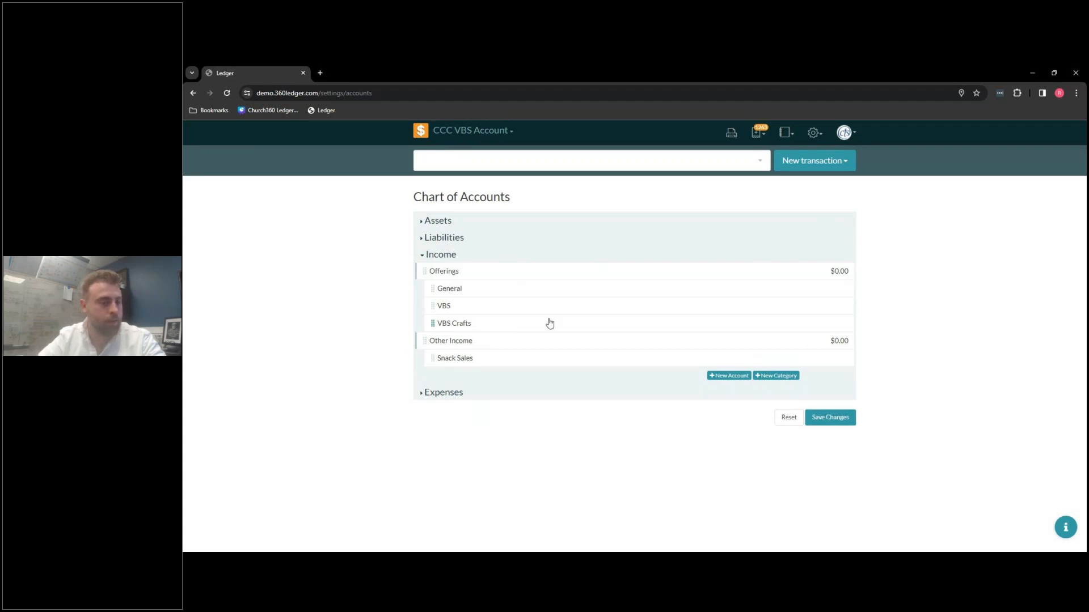
# Add a new category named VBS under Expenses.
pyautogui.click(426, 392)
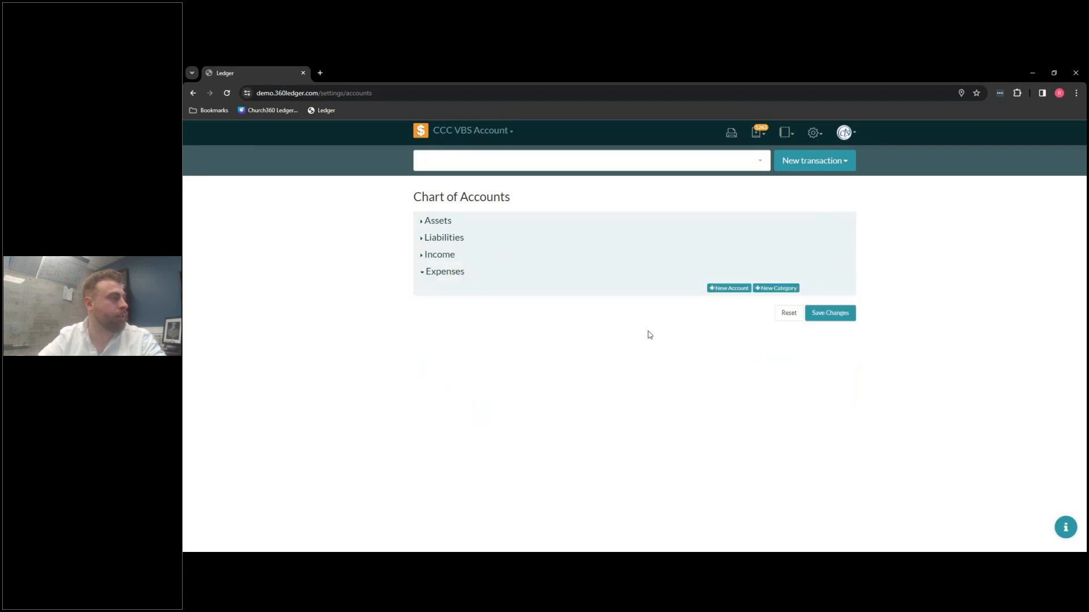
pyautogui.click(774, 288)
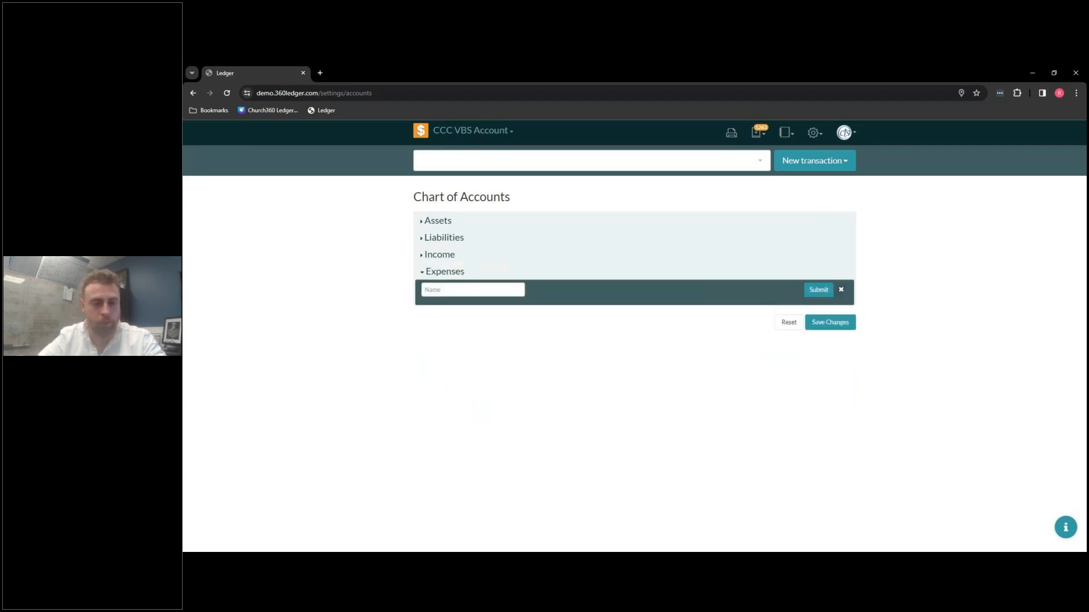
pyautogui.click(466, 289)
pyautogui.write('VBS')
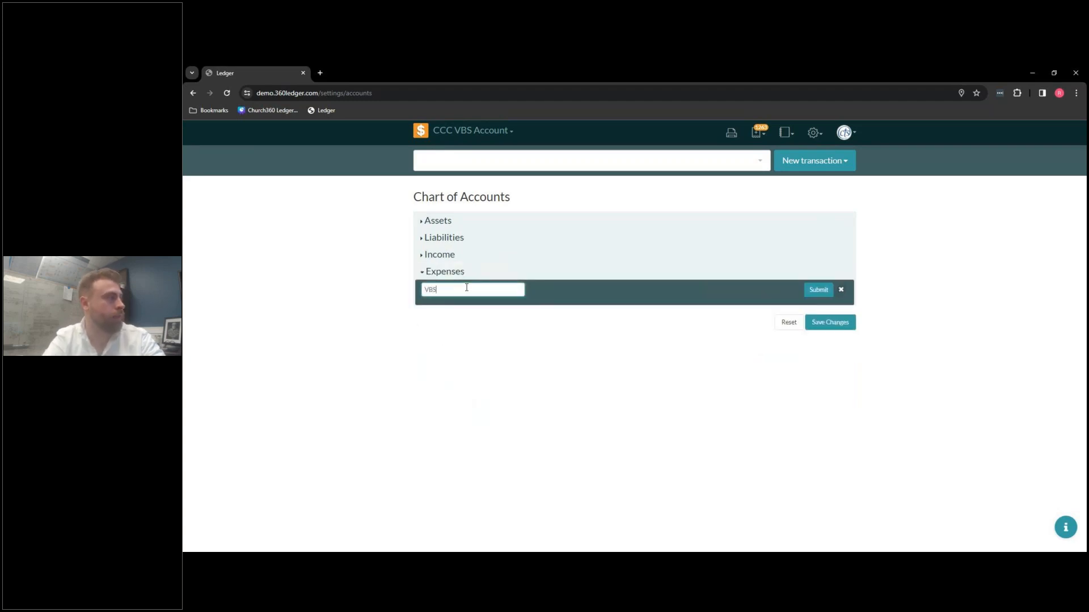
pyautogui.click(818, 290)
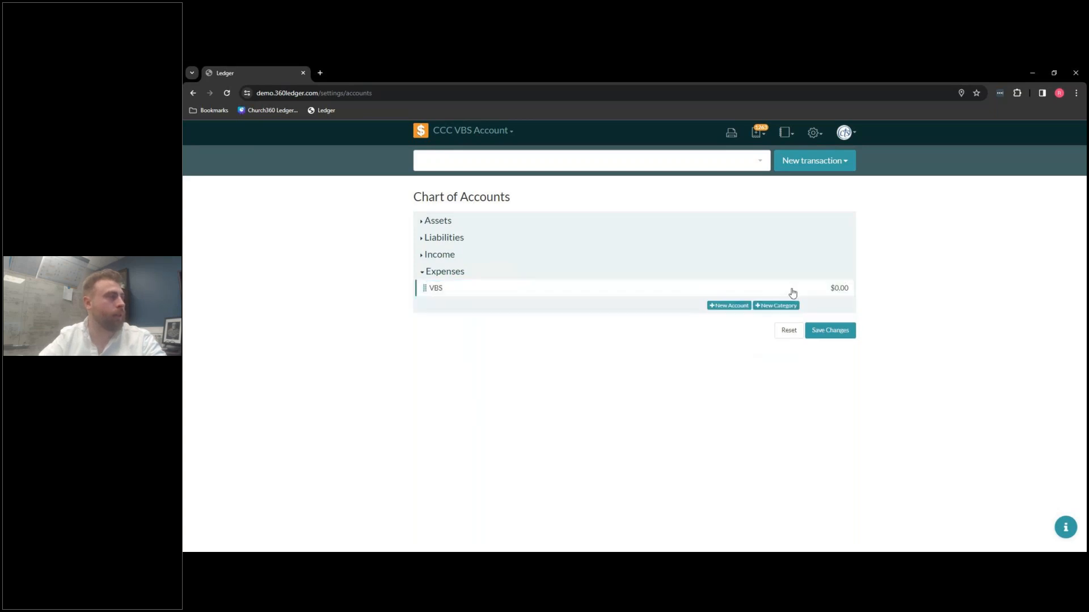
# Add an expense account named Starter Kit with an initial balance of 0.
pyautogui.click(730, 306)
pyautogui.click(482, 310)
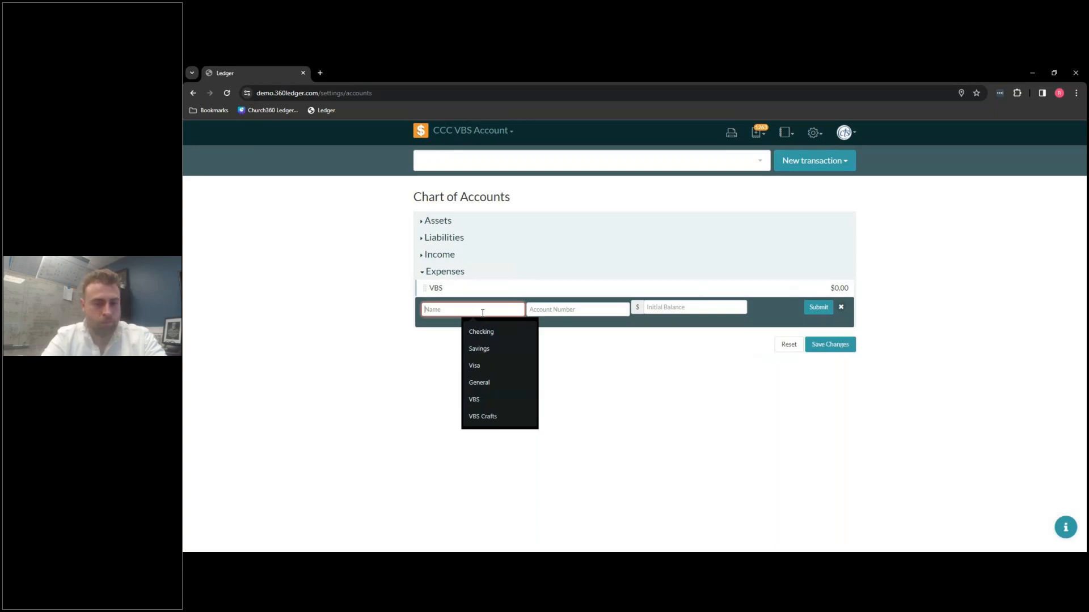
pyautogui.write('Starter Kit')
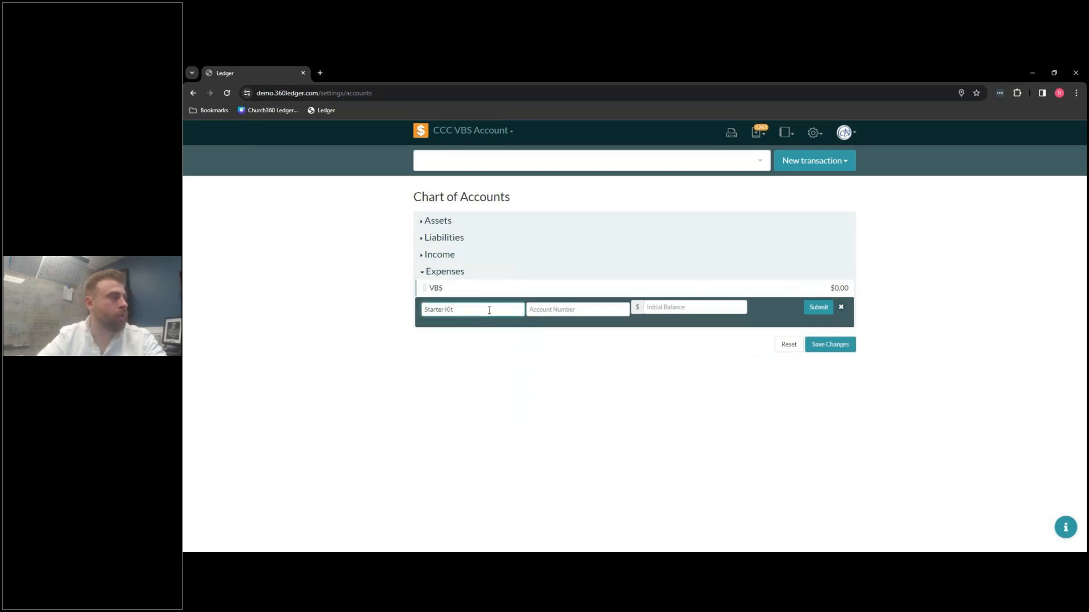
pyautogui.click(677, 307)
pyautogui.write('0')
pyautogui.click(816, 308)
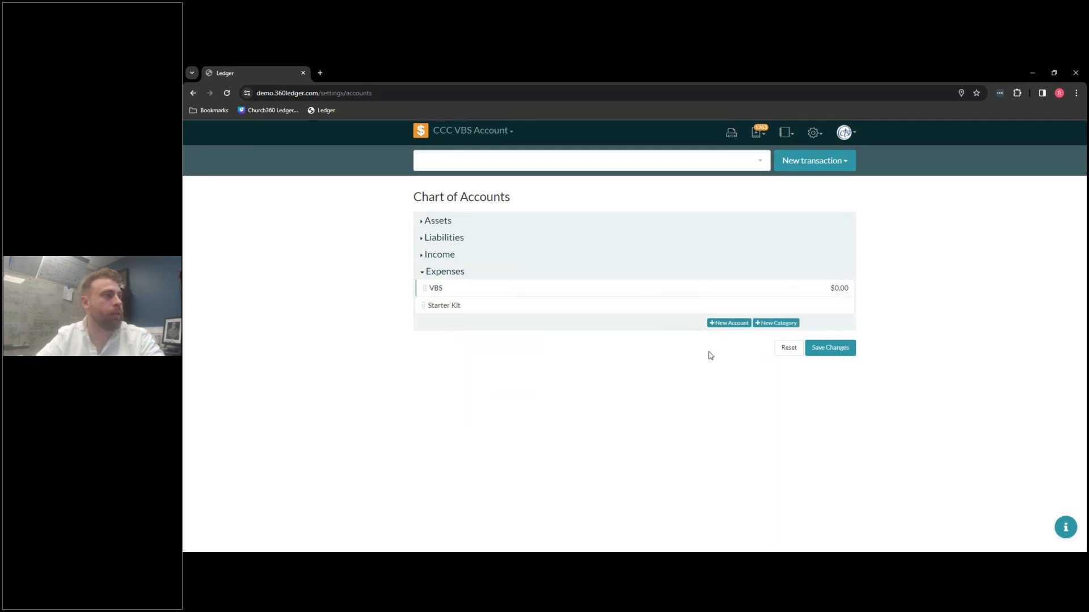
# Add an expense account named Crafts with an initial balance of 0.
pyautogui.click(727, 323)
pyautogui.click(458, 327)
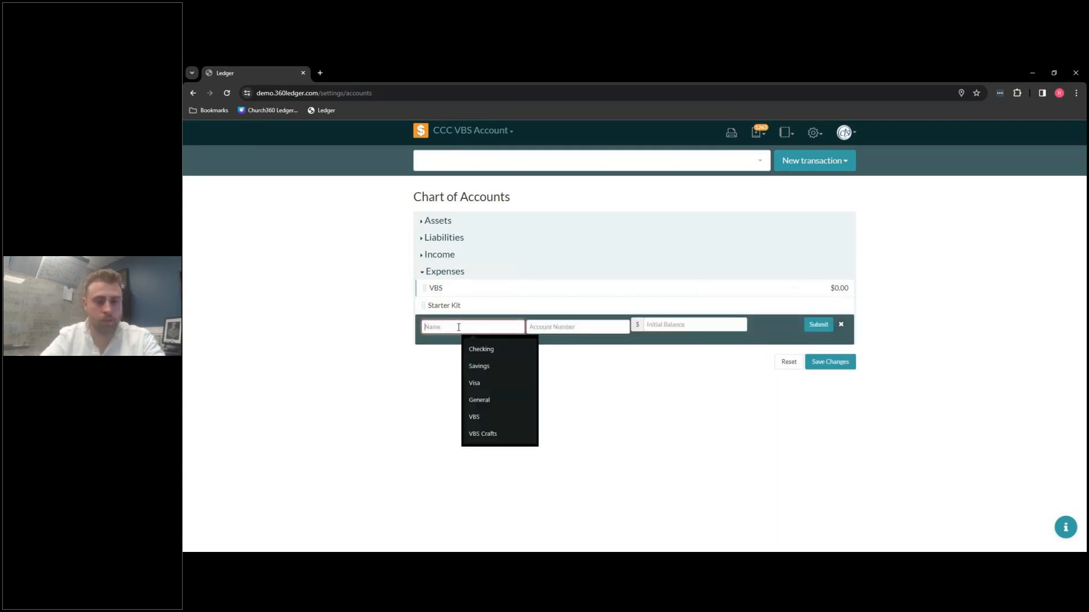
pyautogui.write('Crafts')
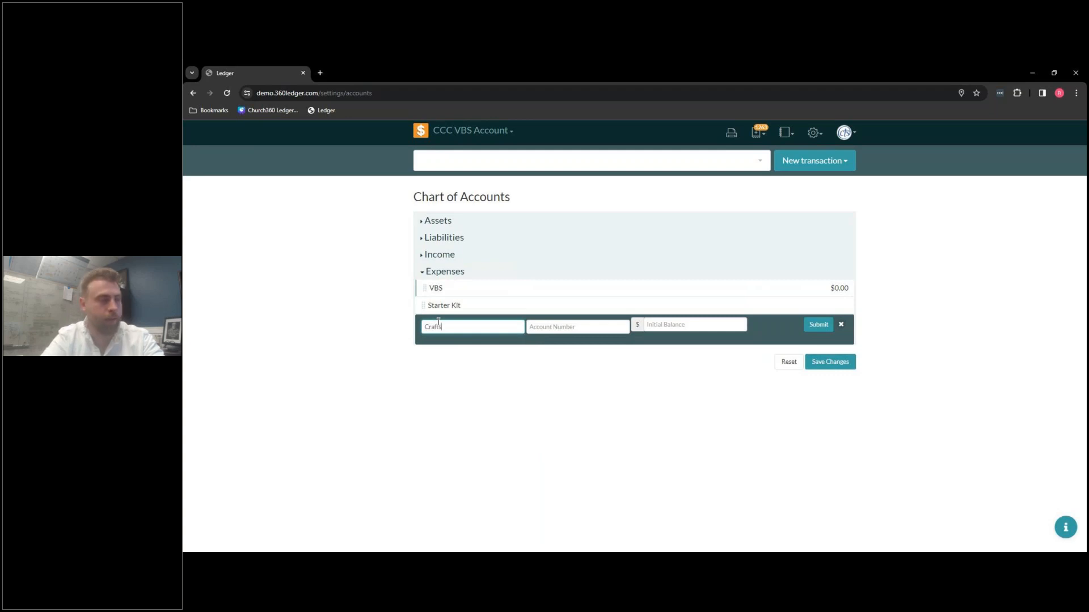
pyautogui.click(679, 326)
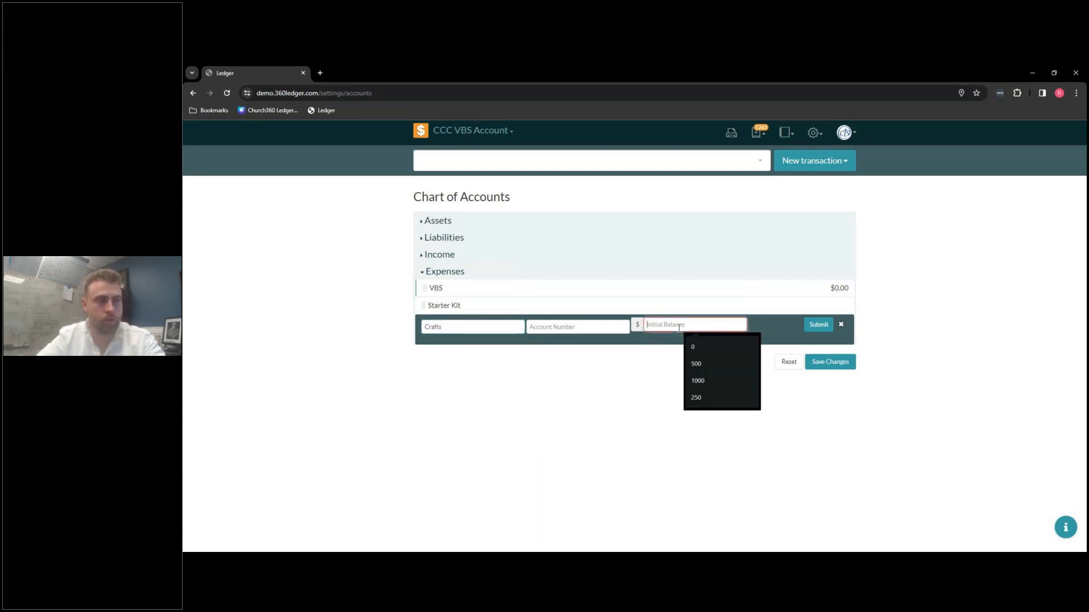
pyautogui.click(691, 346)
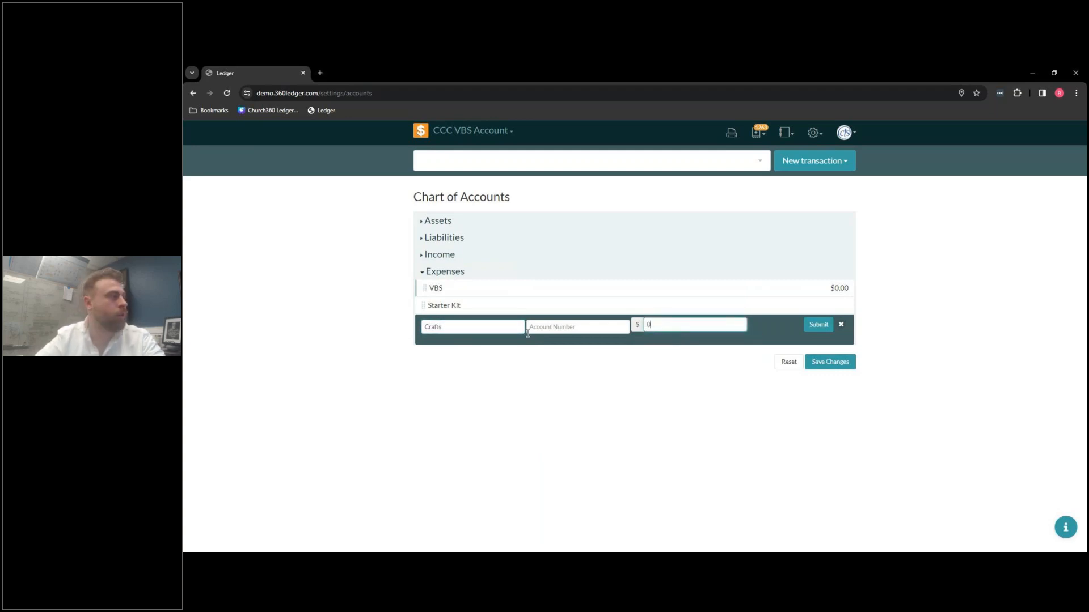
pyautogui.click(818, 324)
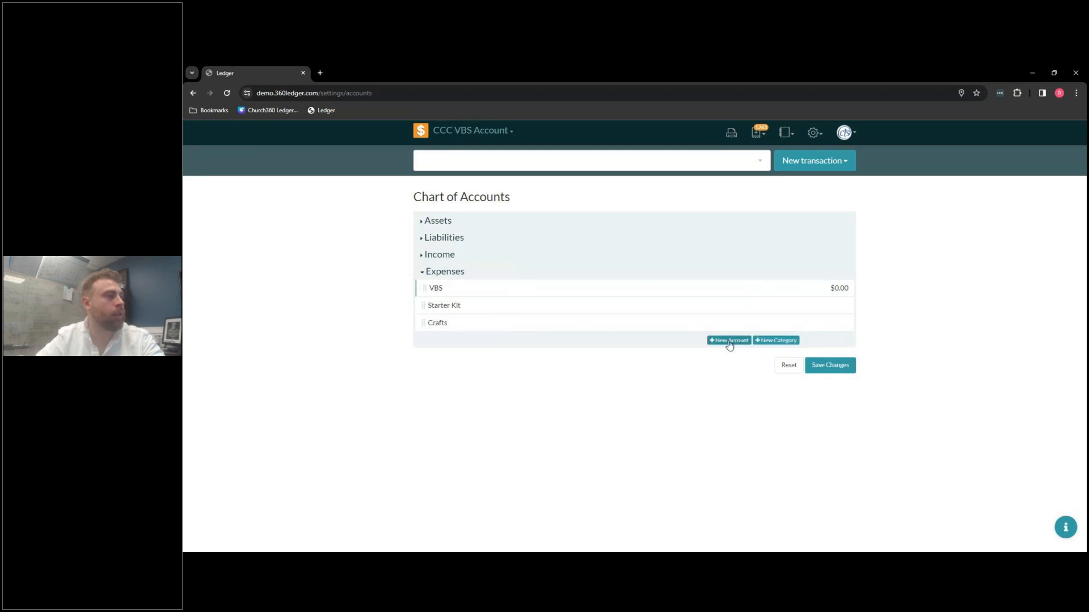
# Add a Snacks expense account with an initial balance of 0, and nest Starter Kit, Crafts and Snacks inside the VBS category.
pyautogui.click(727, 340)
pyautogui.click(483, 350)
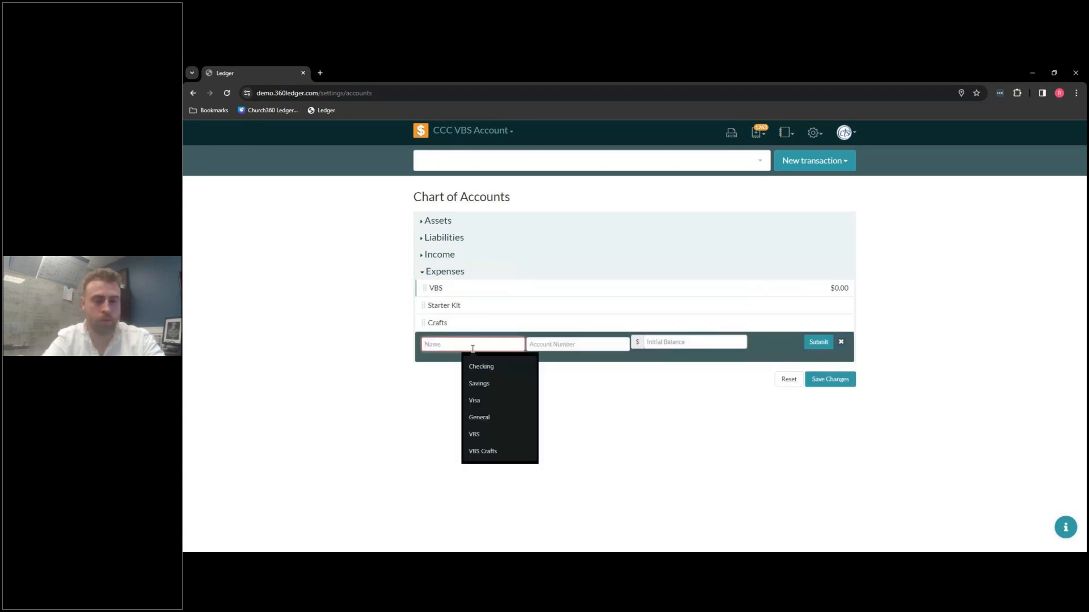
pyautogui.write('Snacks')
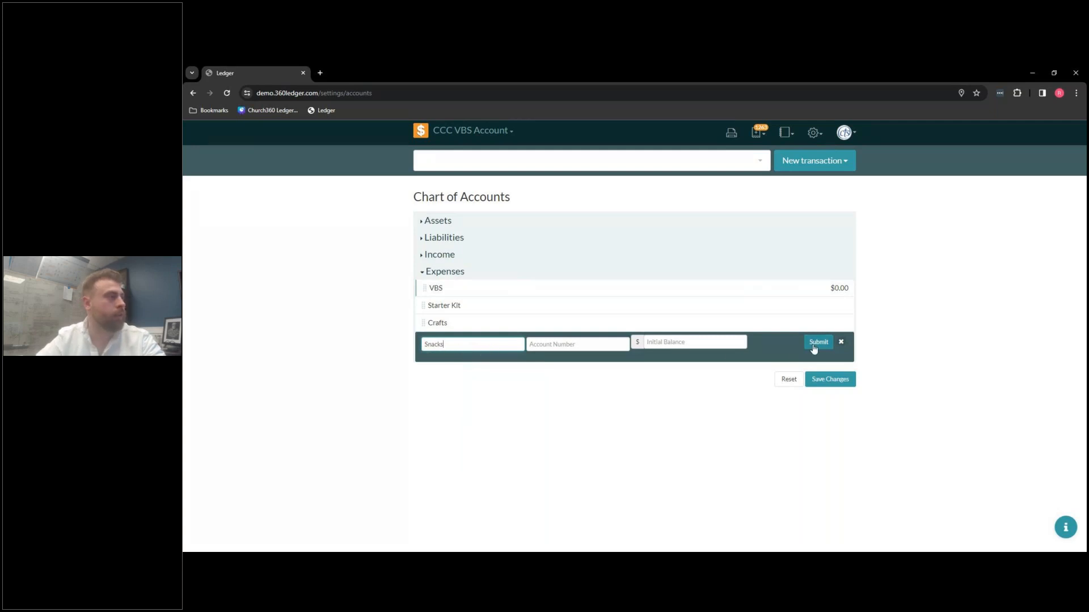
pyautogui.press('Tab')
pyautogui.press('Tab')
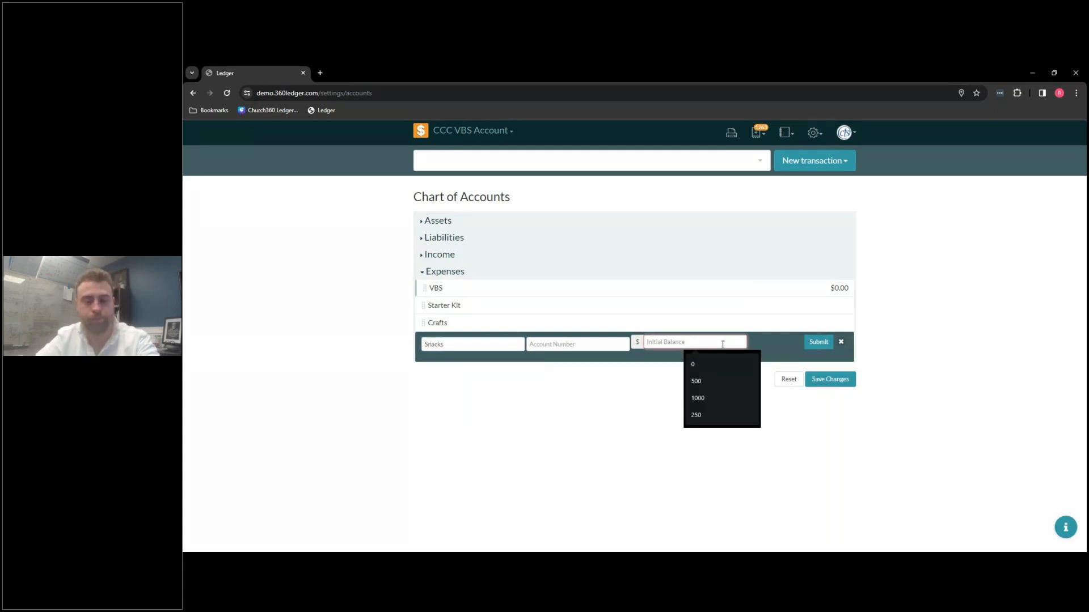
pyautogui.write('0')
pyautogui.click(820, 344)
pyautogui.moveTo(423, 306); pyautogui.dragTo(472, 354)
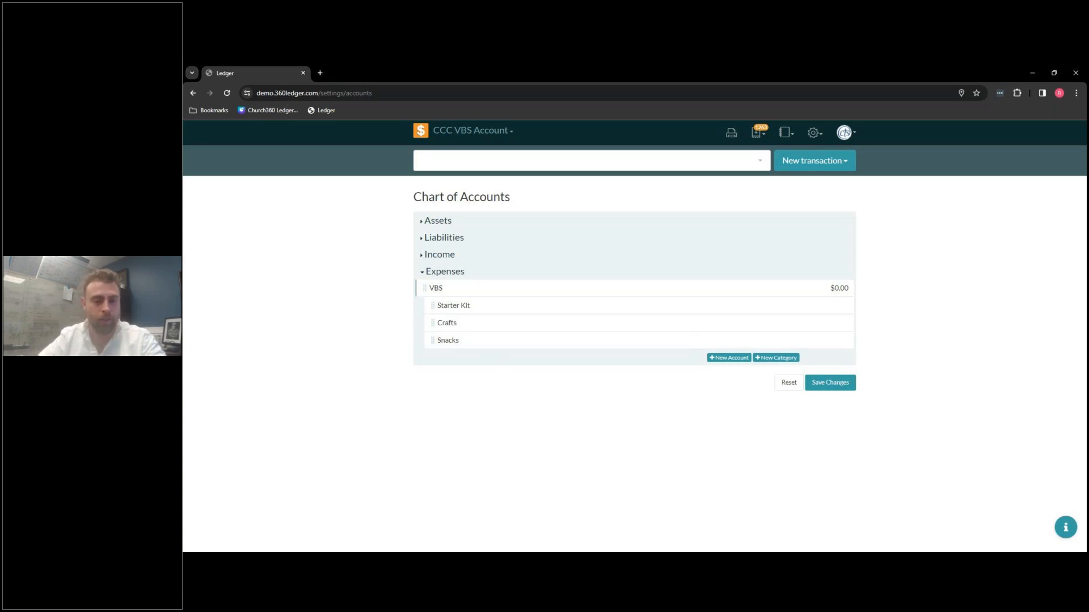
# Add a restricted fund named Mission Fund to the Savings account under Assets.
pyautogui.click(423, 223)
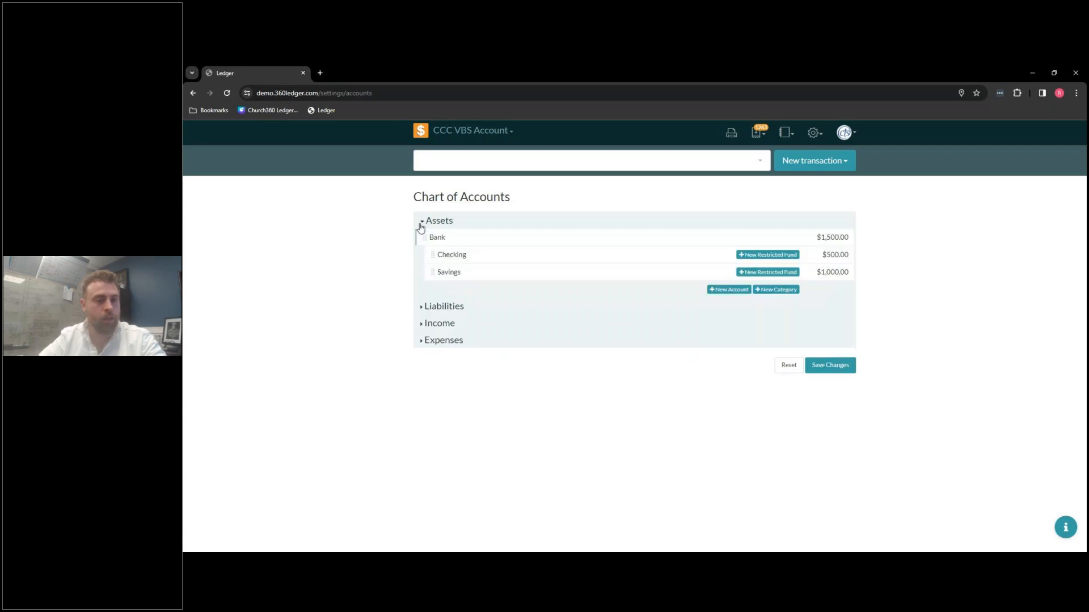
pyautogui.click(778, 273)
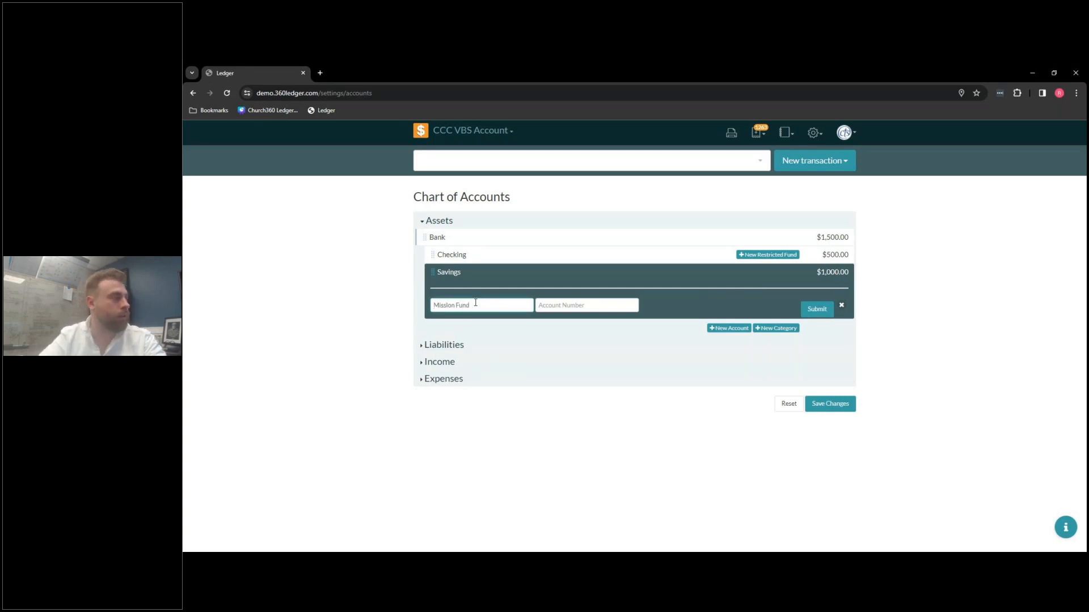
pyautogui.click(811, 308)
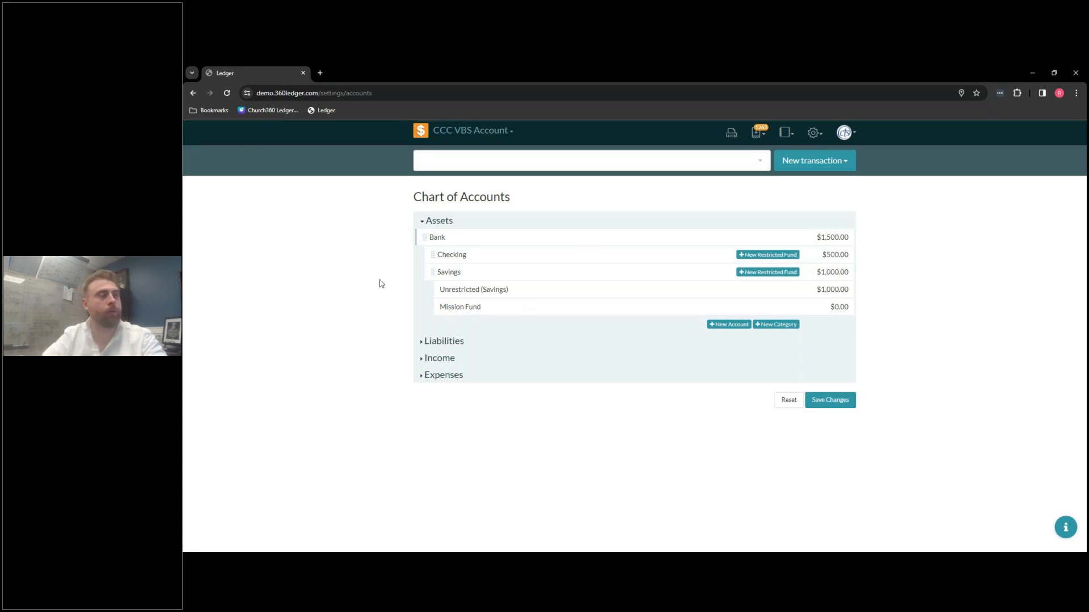
# Save the chart of accounts changes and confirm the new categories and accounts.
pyautogui.click(790, 134)
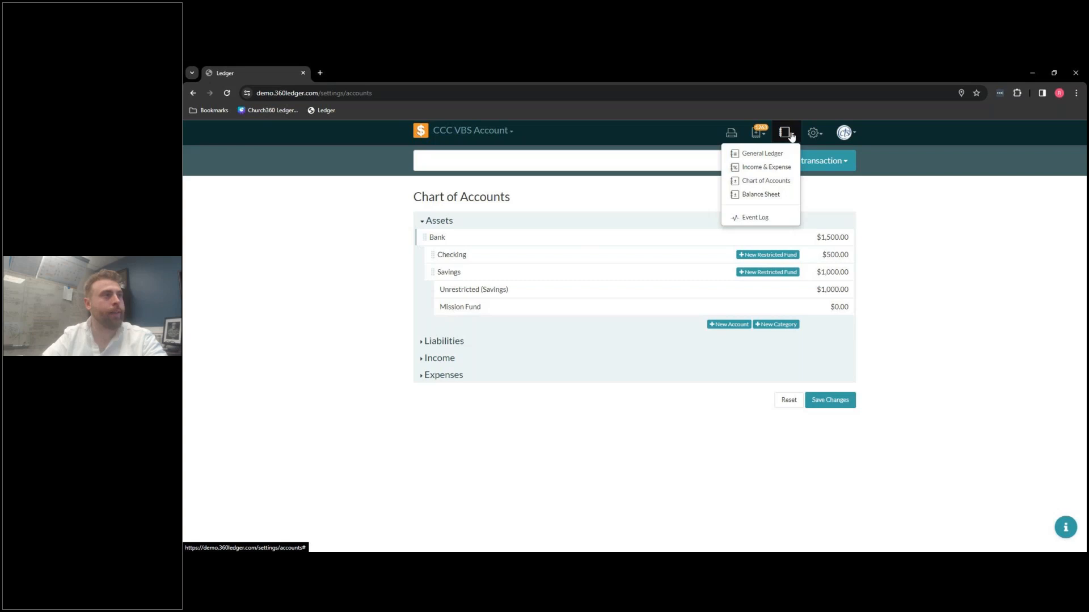
pyautogui.click(814, 137)
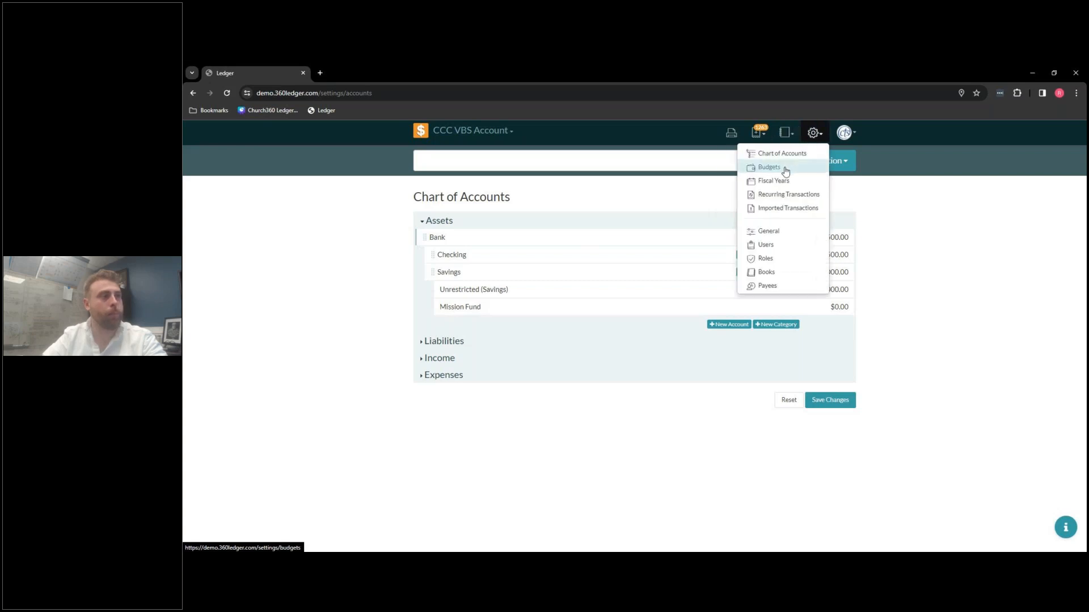
pyautogui.click(829, 403)
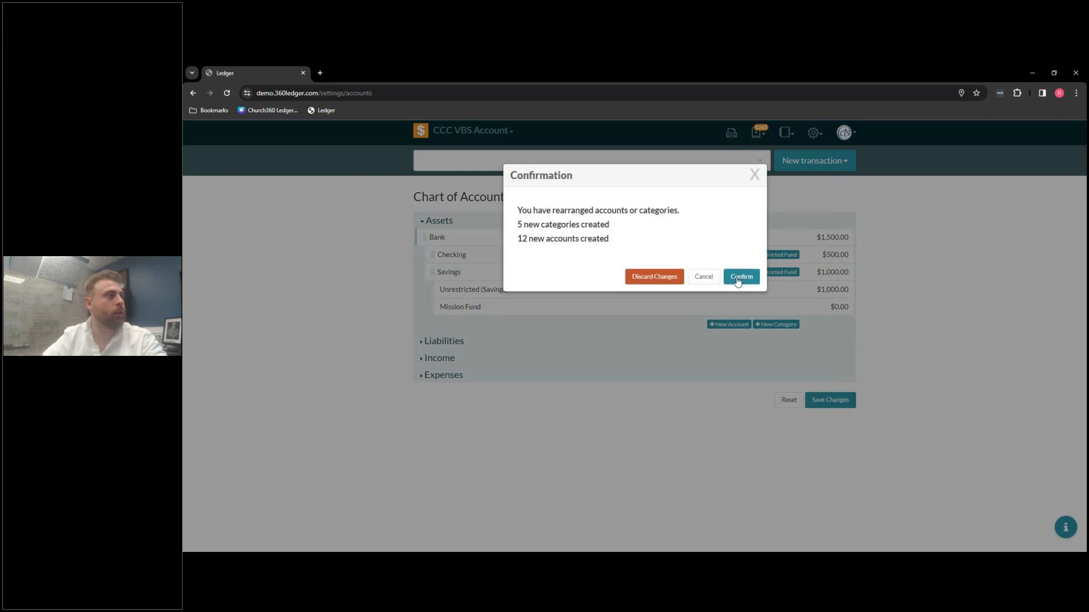
pyautogui.click(741, 277)
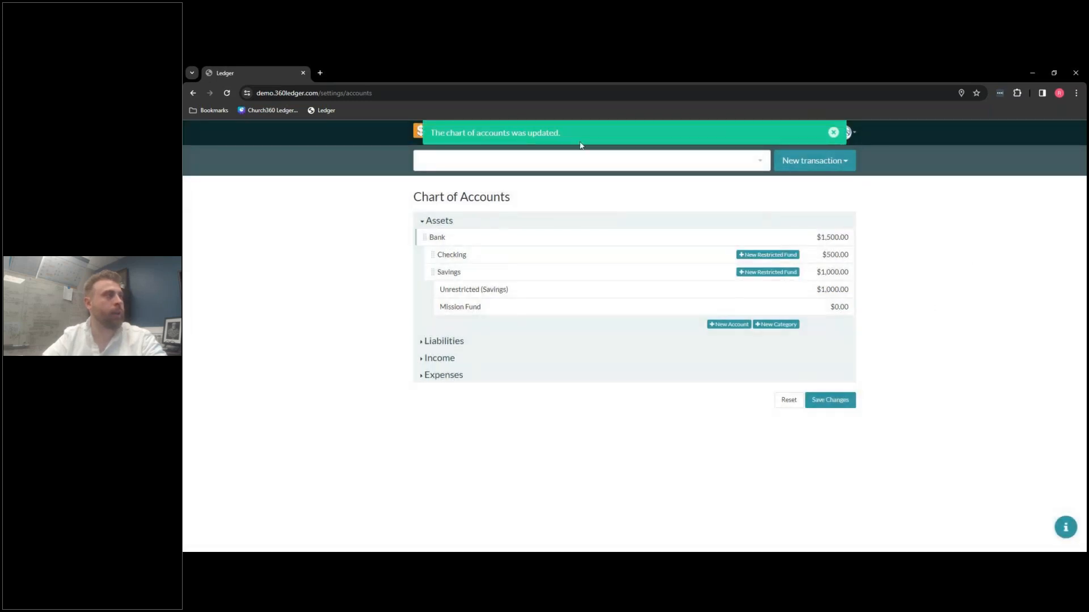
# Dismiss the chart of accounts notification and open the Budgets page for the CCC VBS Account book.
pyautogui.click(833, 132)
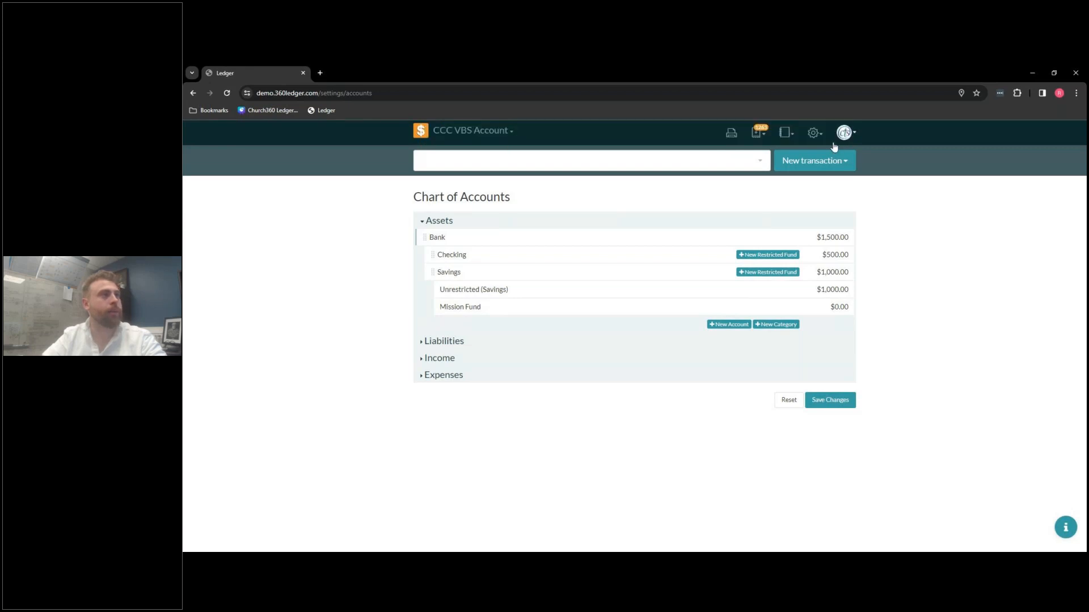
pyautogui.click(764, 134)
pyautogui.click(813, 132)
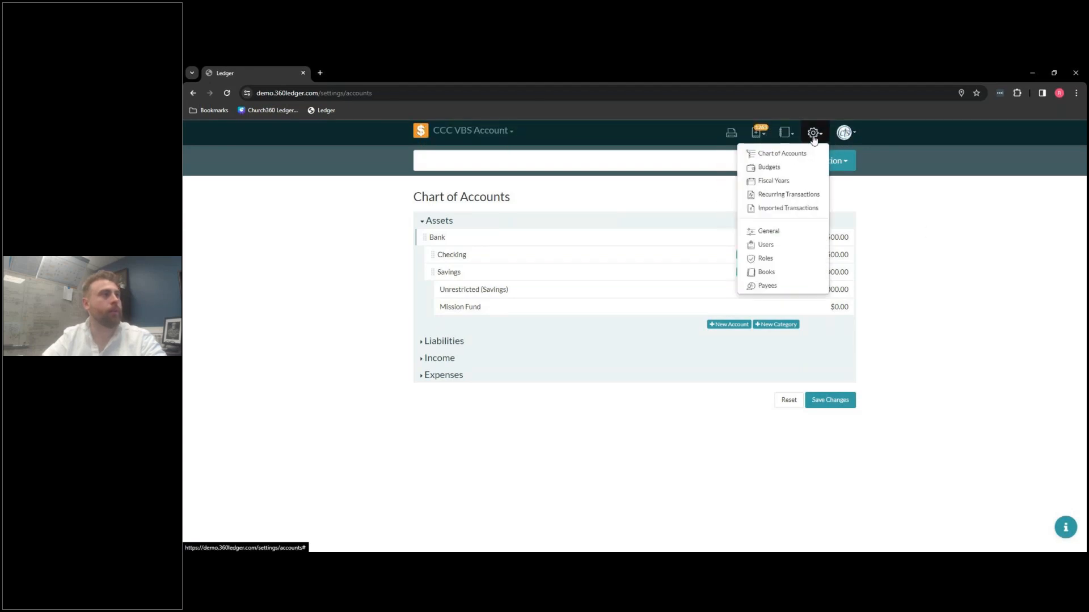
pyautogui.click(760, 168)
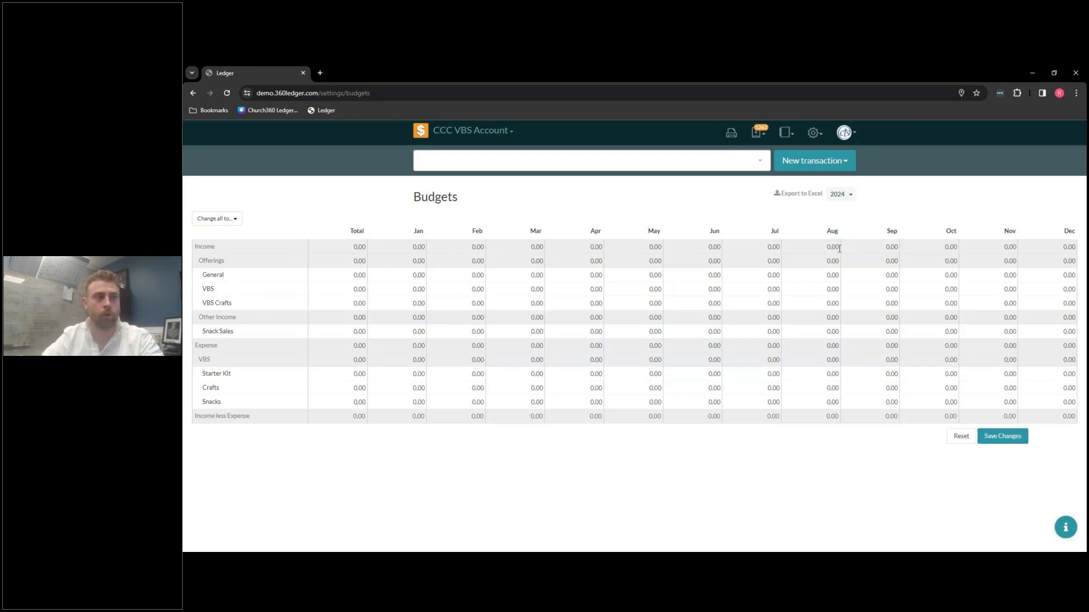
# Set the annual total budget of the General offerings income account to 300, spread across all months of 2024.
pyautogui.click(419, 275)
pyautogui.click(461, 275)
pyautogui.click(459, 313)
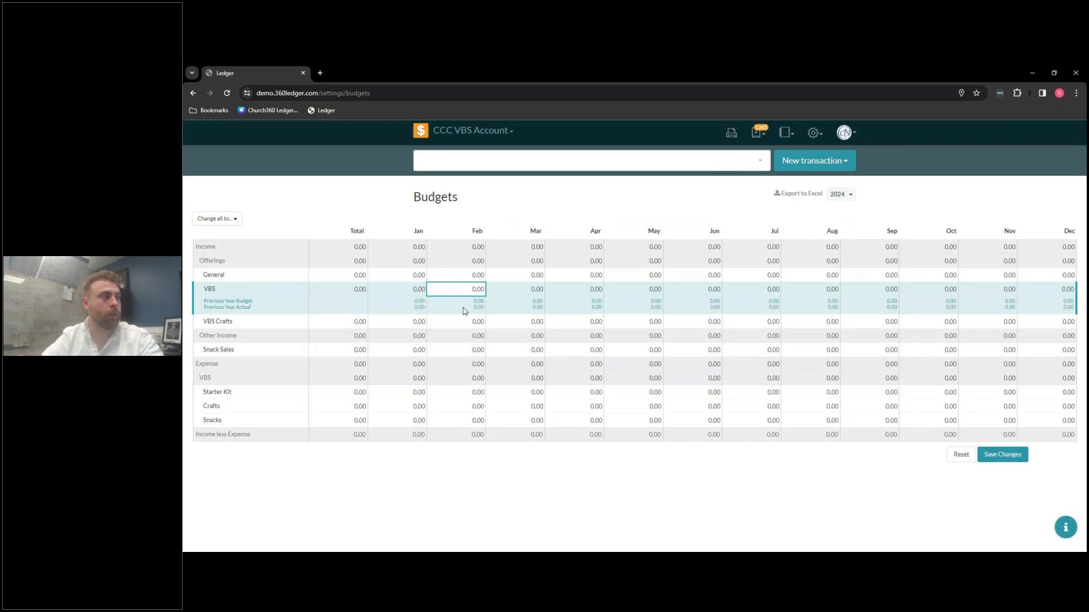
pyautogui.click(535, 324)
pyautogui.click(348, 279)
pyautogui.write('300')
pyautogui.click(482, 510)
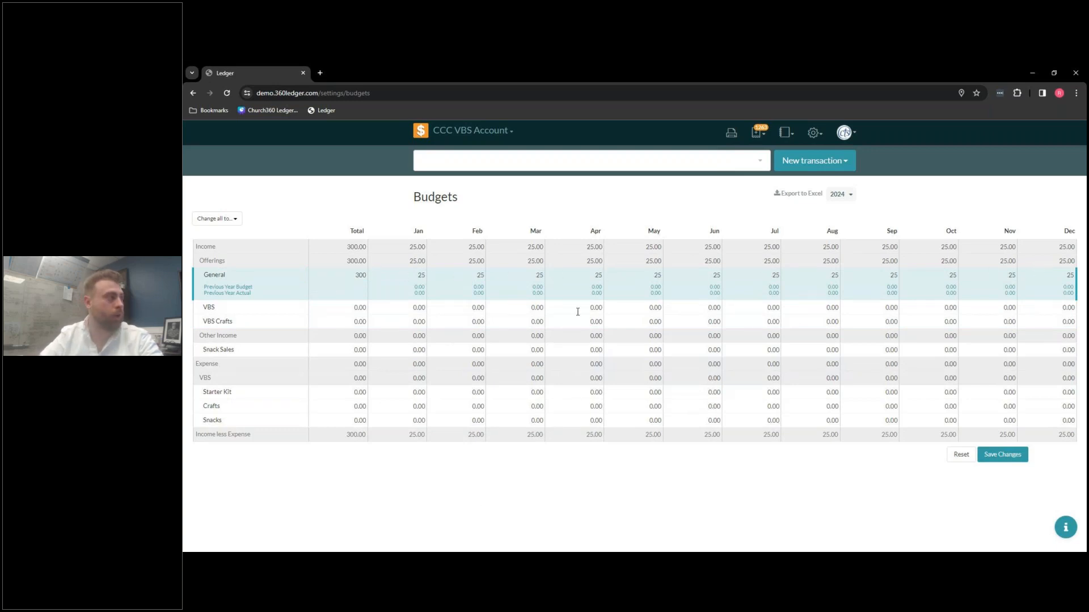
# Budget the VBS offerings income account at 500 for March, 1000 for April, 1500 for May and 200 for June.
pyautogui.click(341, 309)
pyautogui.click(480, 289)
pyautogui.click(521, 290)
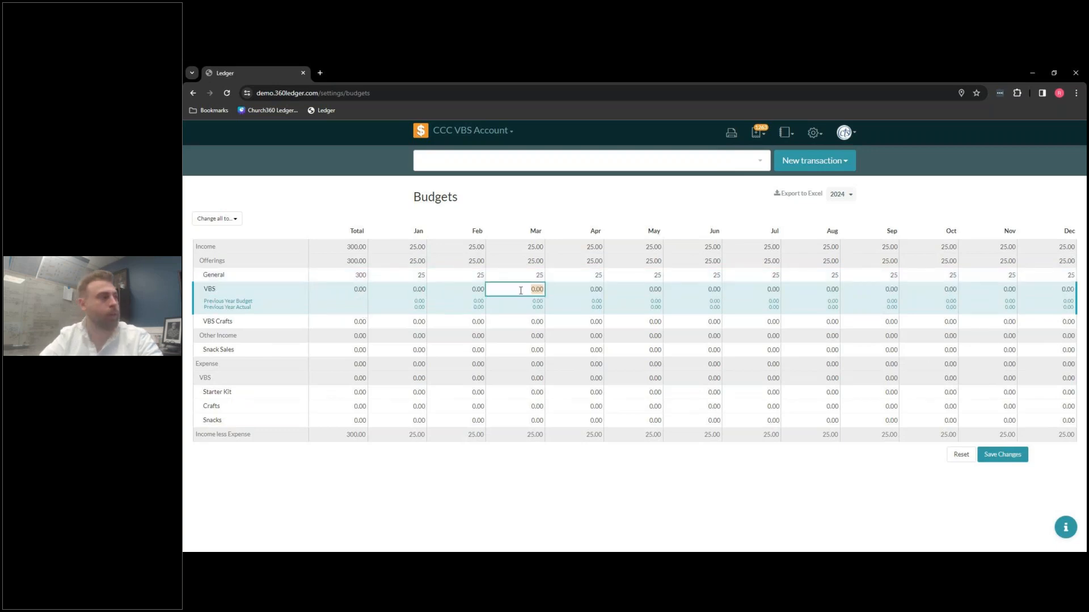
pyautogui.write('500')
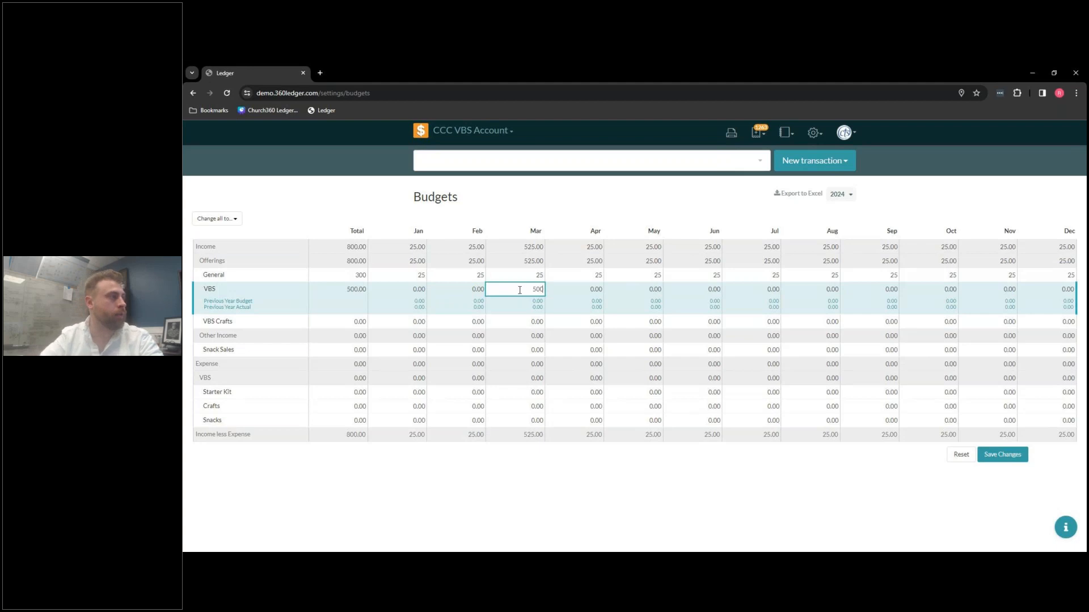
pyautogui.click(560, 288)
pyautogui.write('1000')
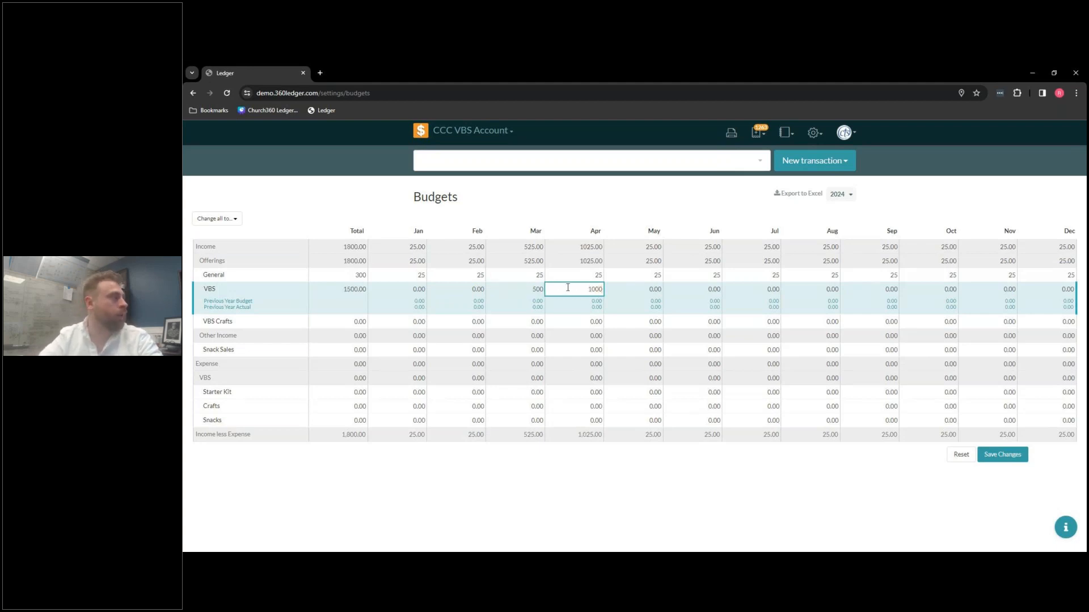
pyautogui.click(624, 286)
pyautogui.write('1500')
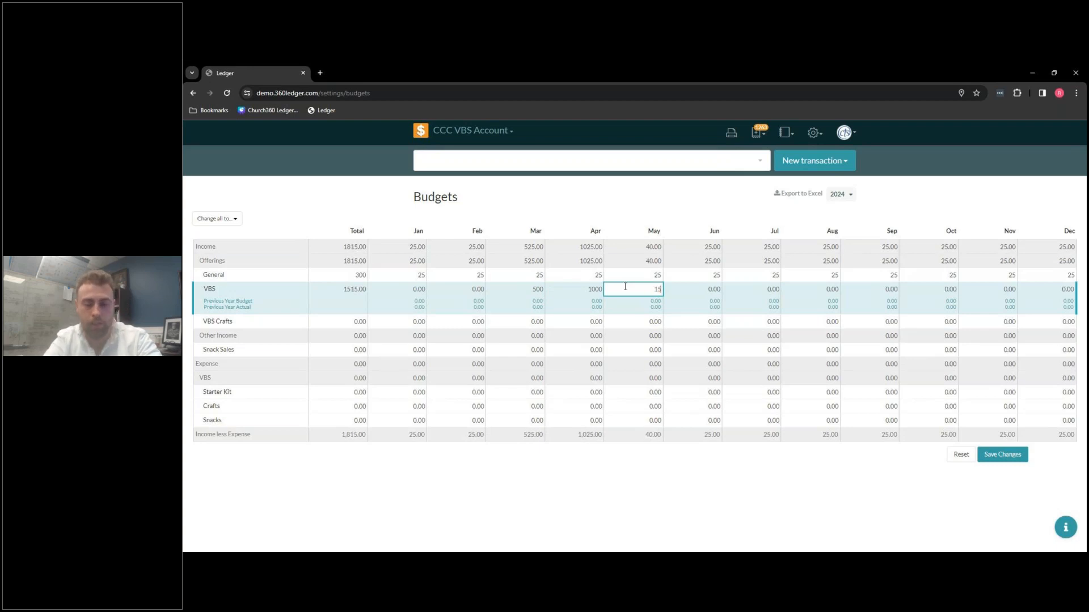
pyautogui.click(686, 286)
pyautogui.write('200')
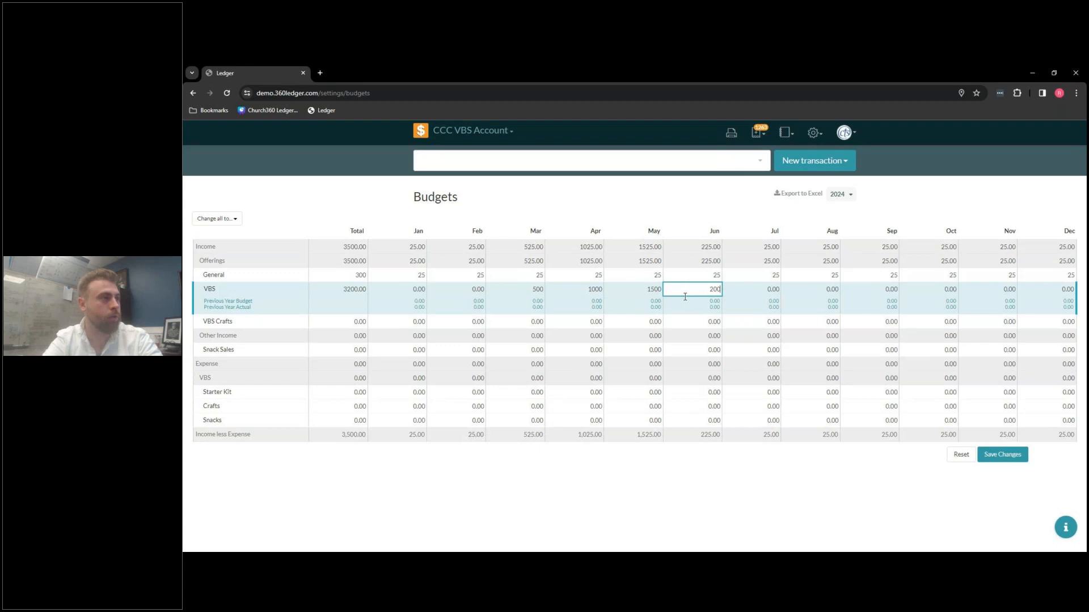
pyautogui.click(719, 479)
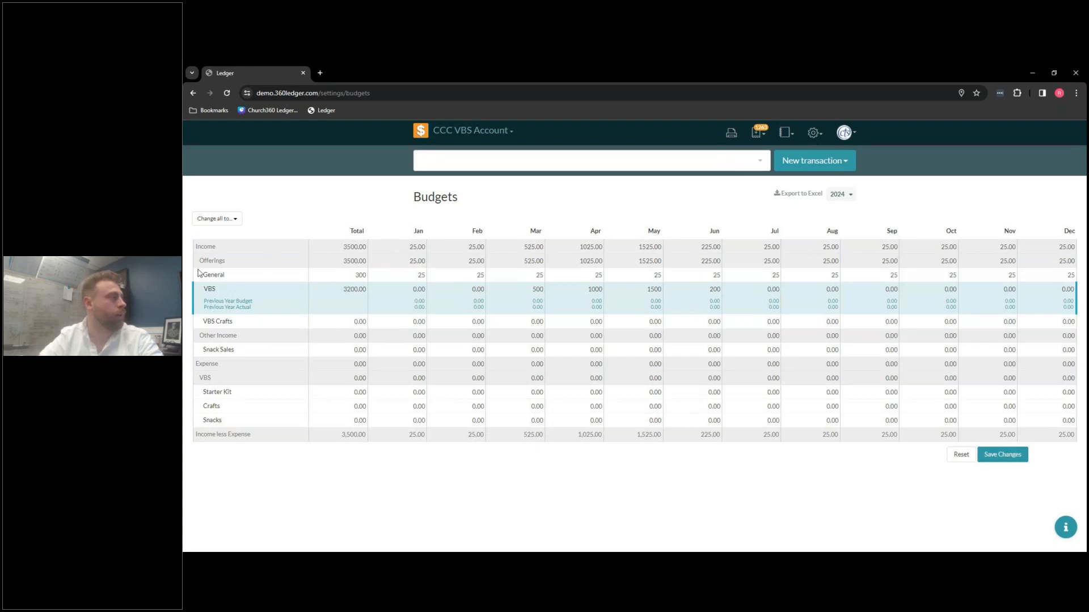
# Set the July budget of the Snack Sales account under Other Income to 5000.
pyautogui.click(346, 322)
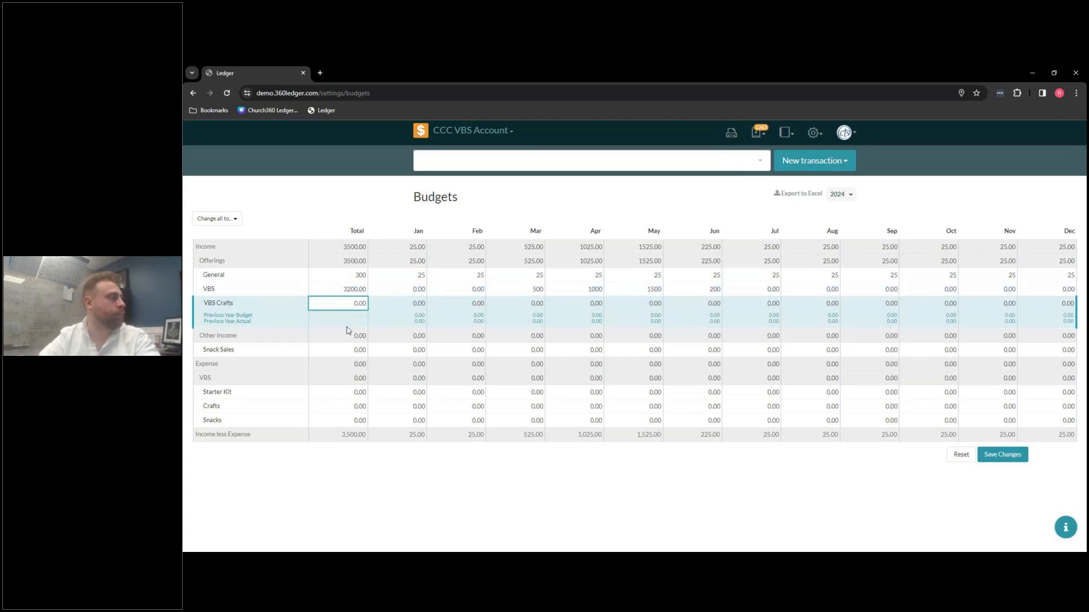
pyautogui.click(341, 349)
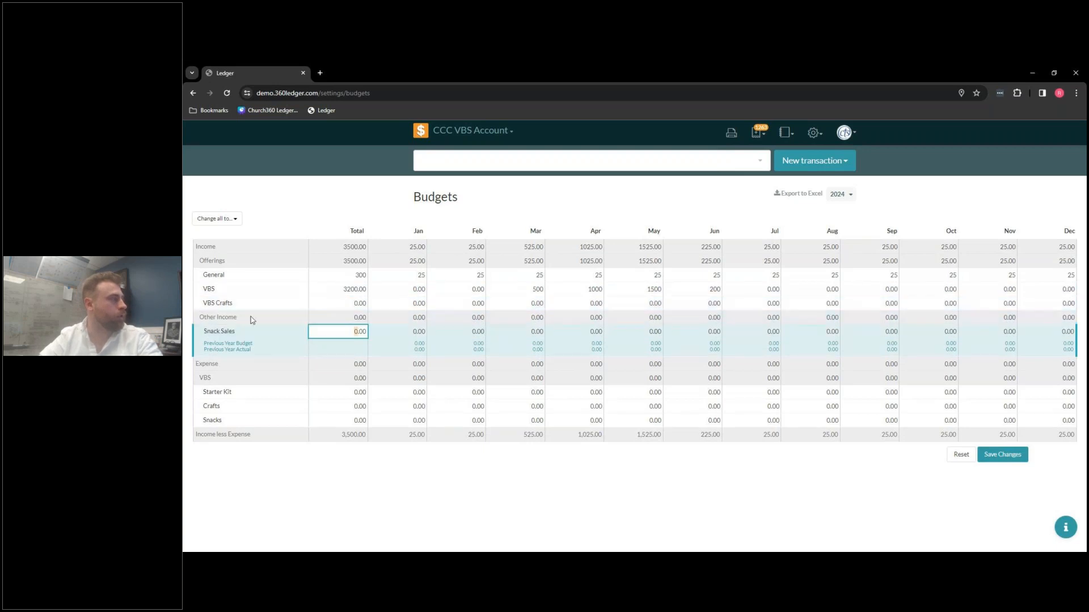
pyautogui.click(399, 334)
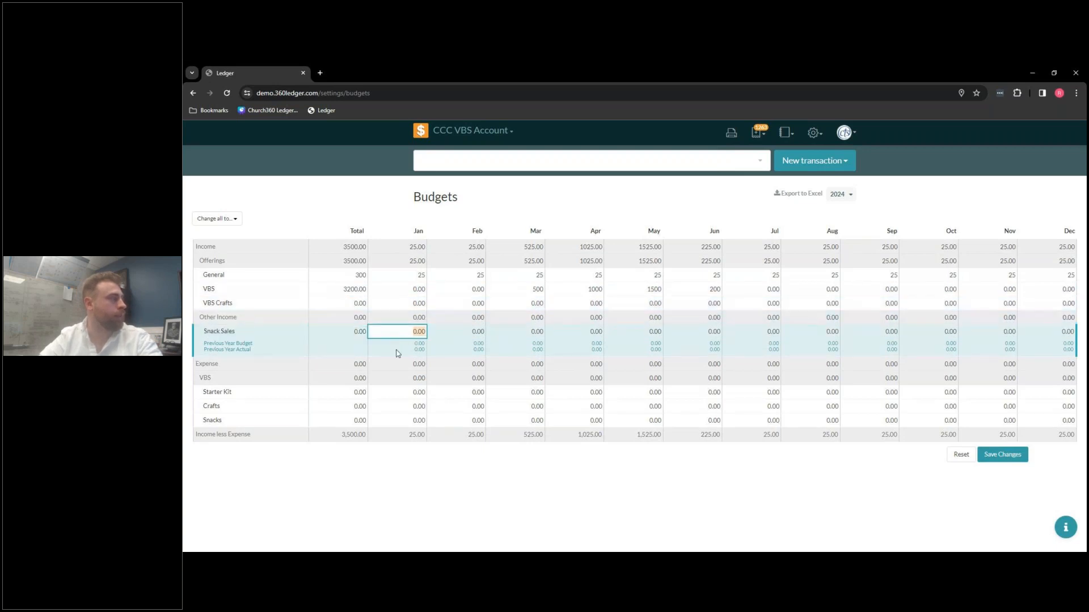
pyautogui.click(471, 334)
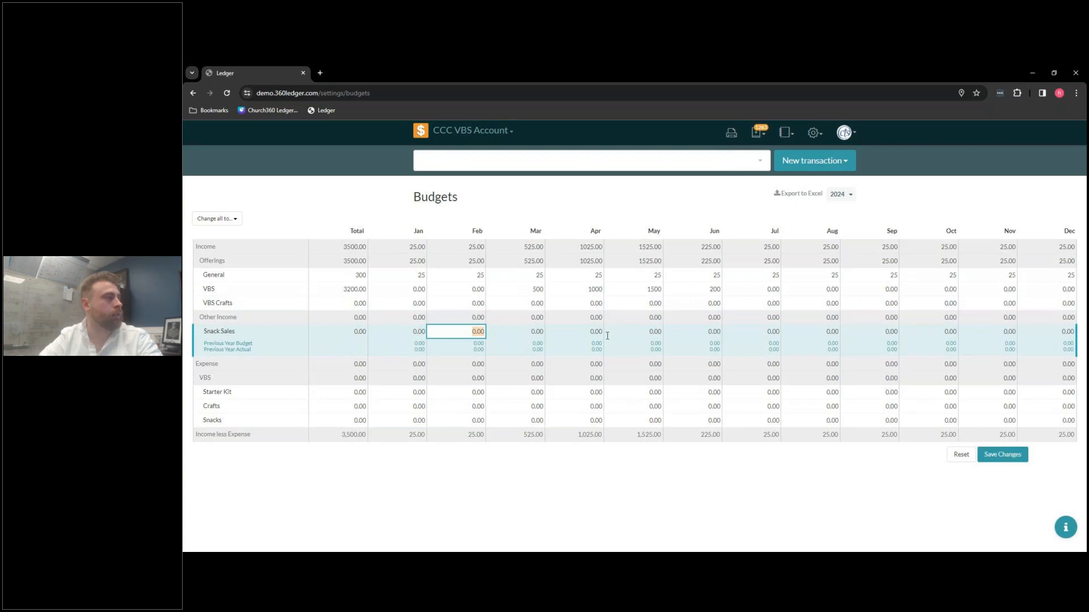
pyautogui.click(765, 333)
pyautogui.write('50000')
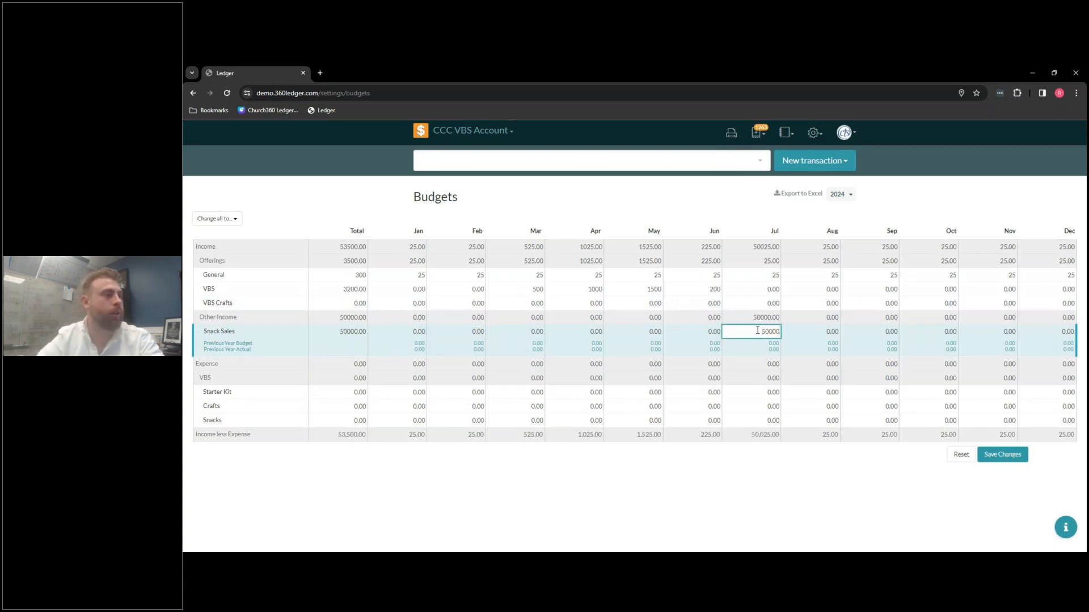
pyautogui.press('BackSpace')
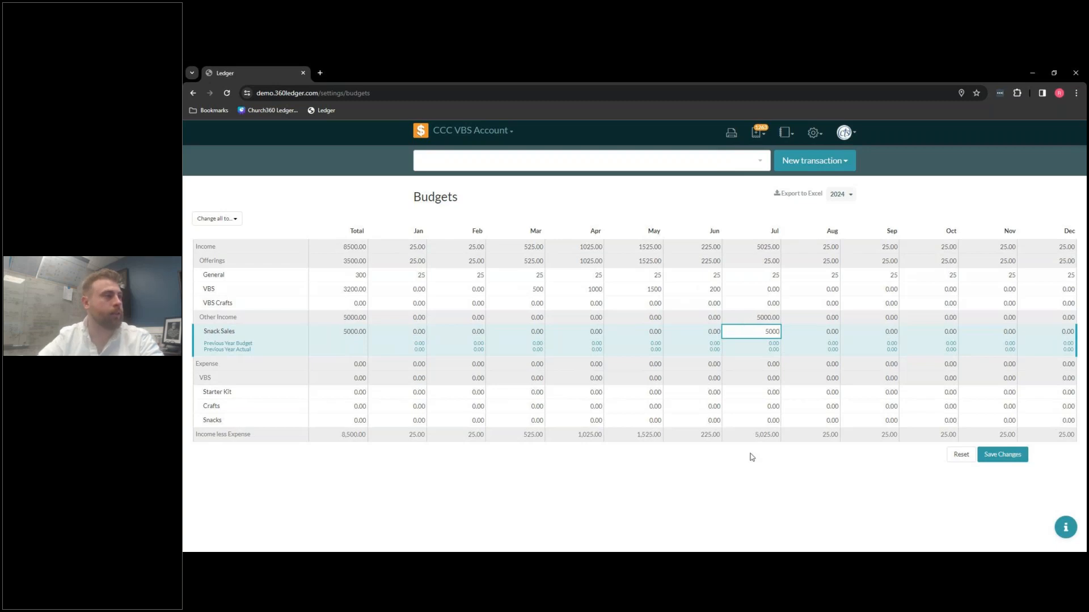
pyautogui.click(755, 491)
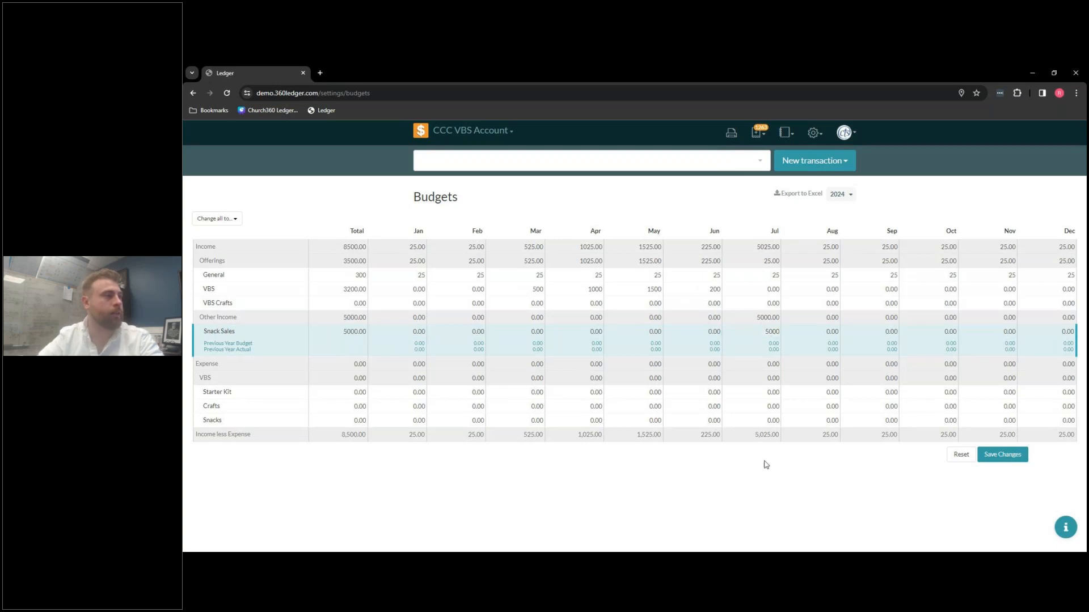
# Set the February budget of the VBS Crafts offerings income account to 150.
pyautogui.click(347, 304)
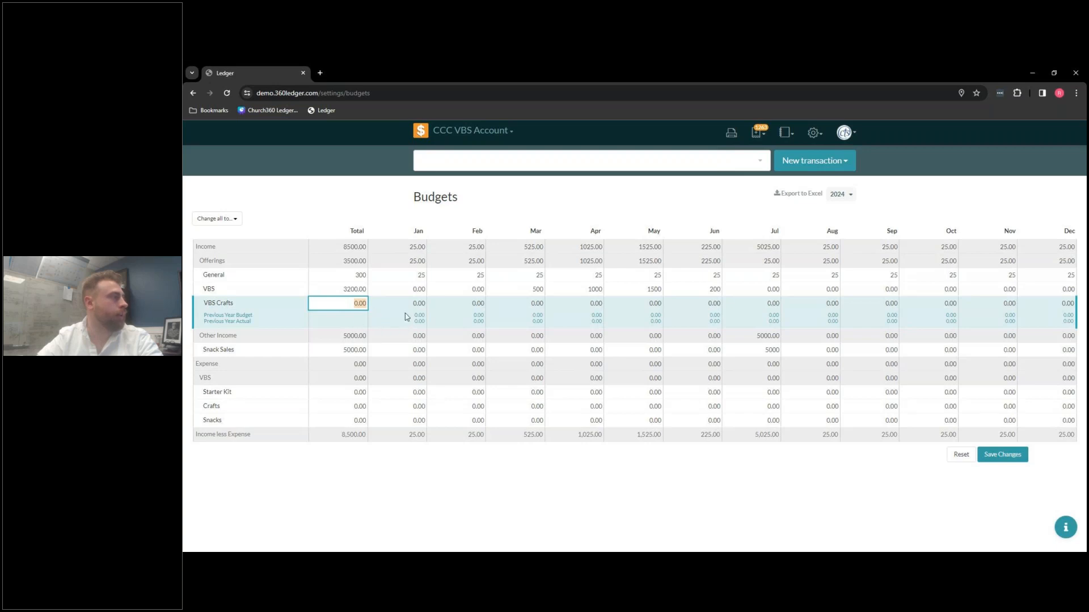
pyautogui.click(463, 311)
pyautogui.write('150')
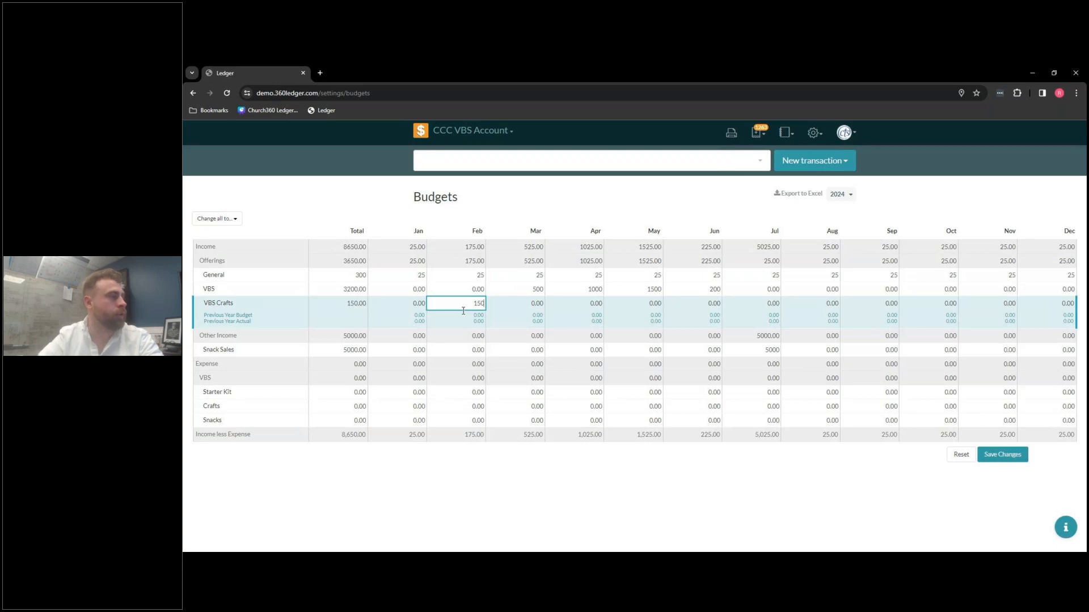
pyautogui.click(534, 471)
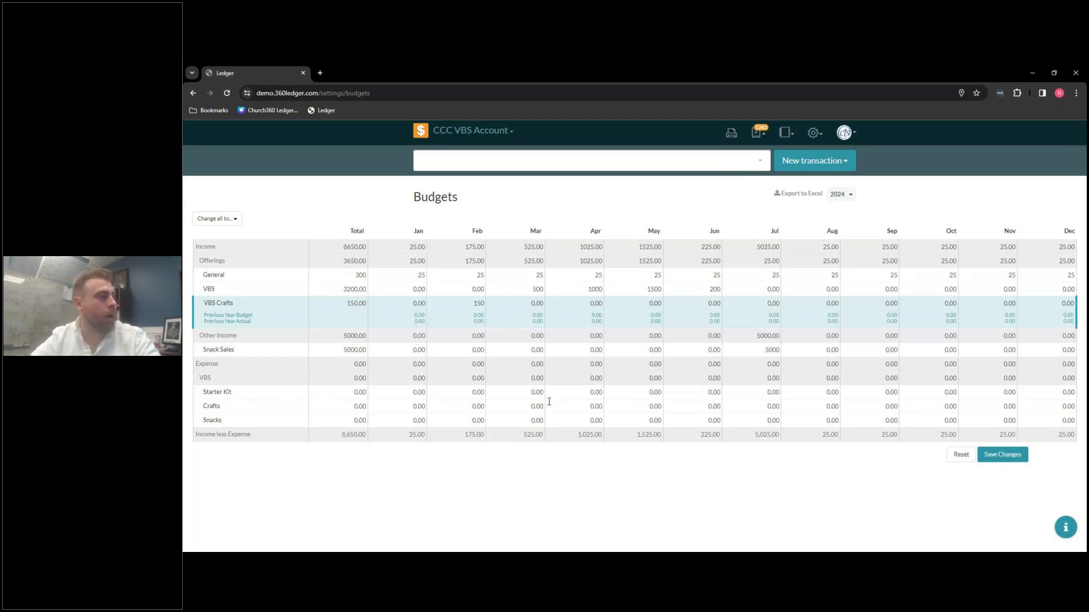
# Budget the Starter Kit expense at 250 for June and 100 for July, and the Crafts expense at 50 for each of those months.
pyautogui.click(703, 395)
pyautogui.click(704, 375)
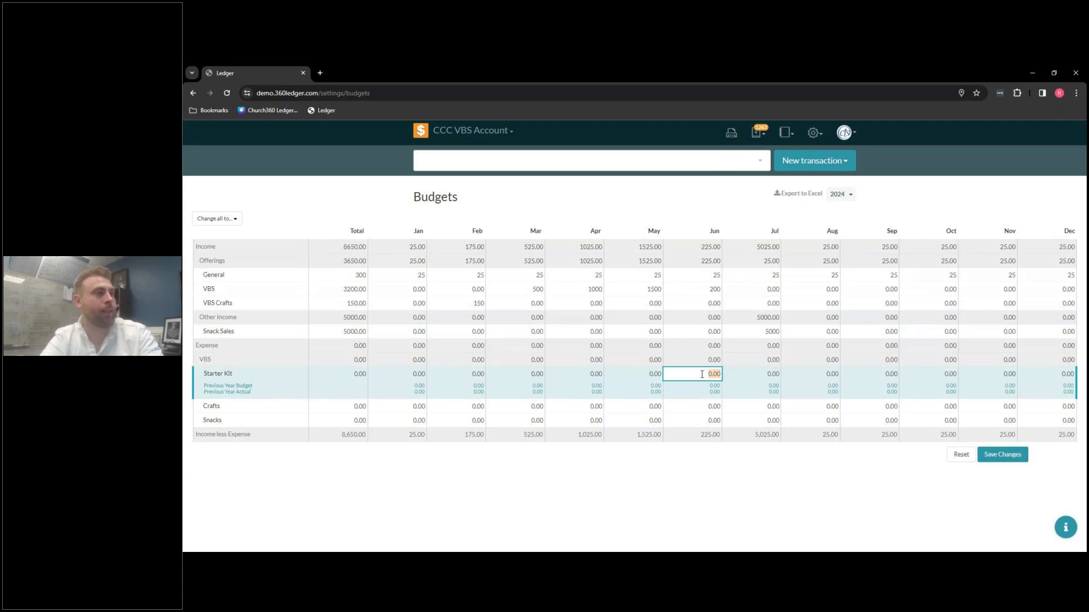
pyautogui.write('250')
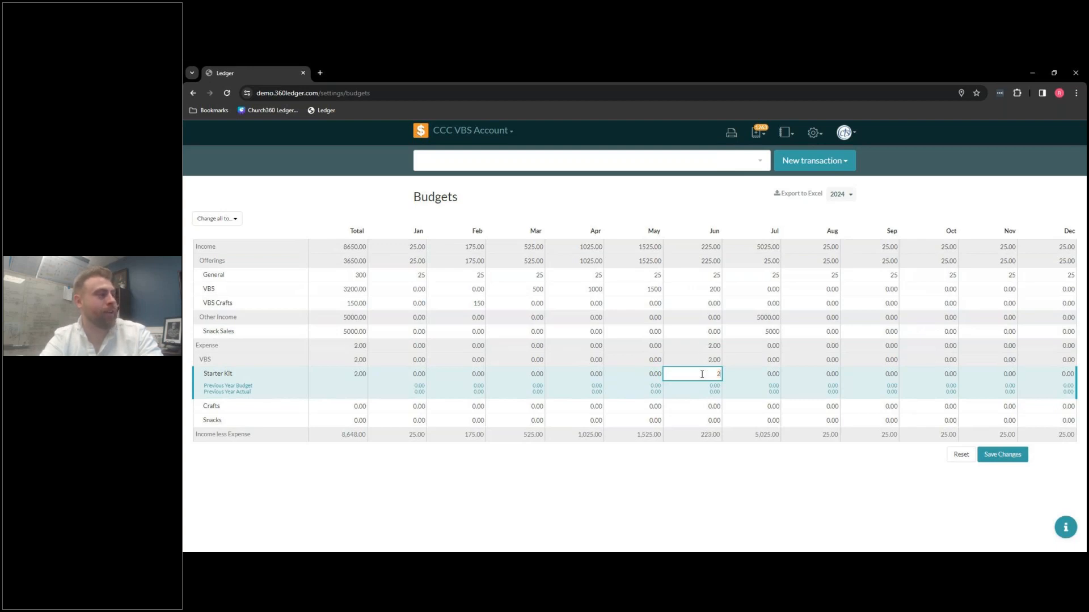
pyautogui.click(696, 406)
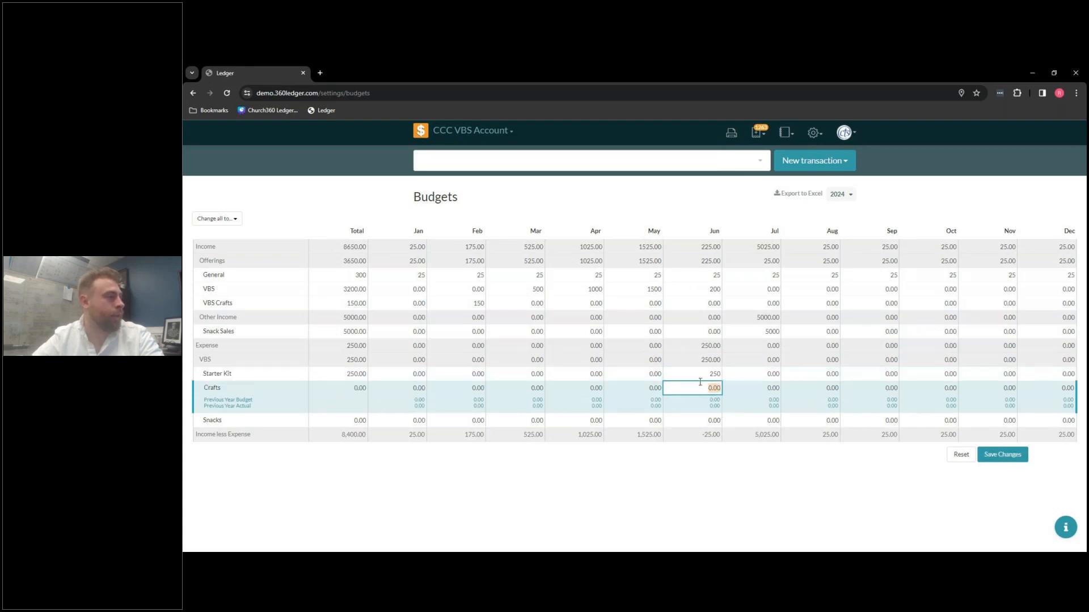
pyautogui.write('50')
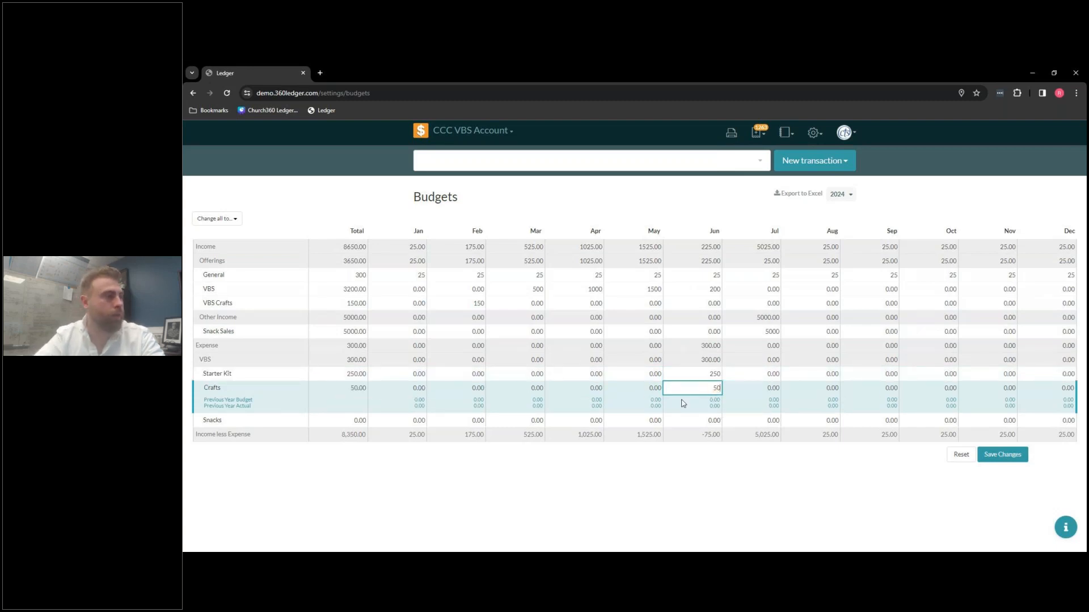
pyautogui.click(768, 389)
pyautogui.write('50')
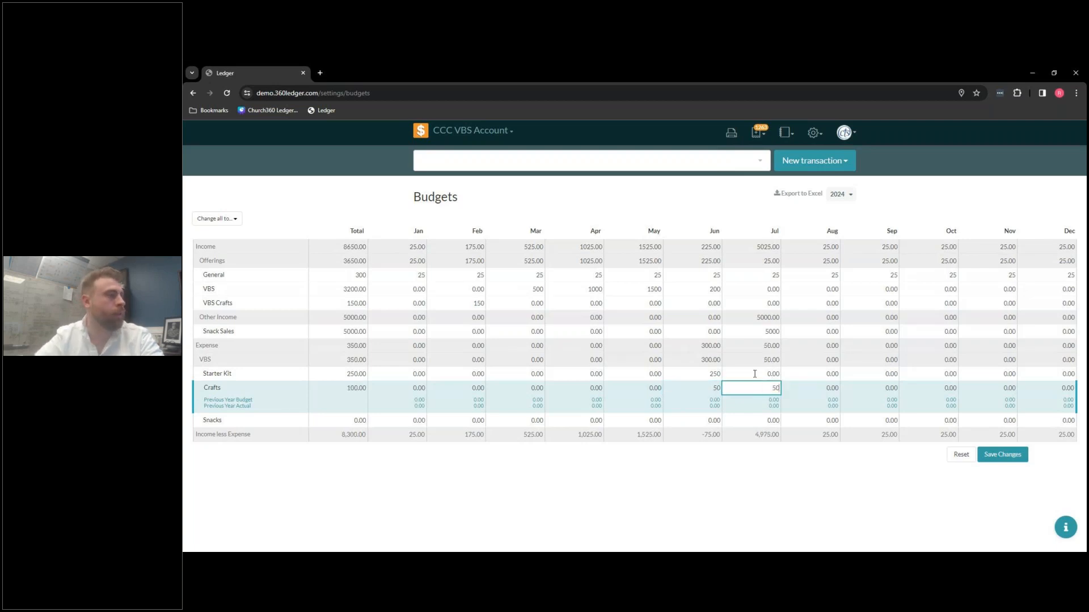
pyautogui.click(753, 374)
pyautogui.write('100')
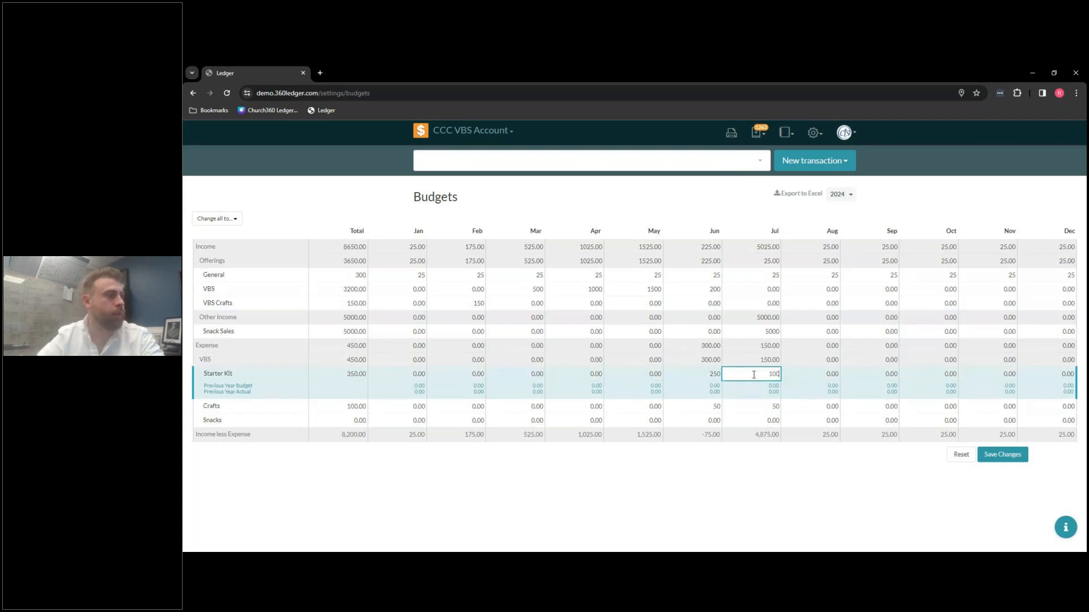
# Set the Snacks expense budget to 500 for June and 500 for July.
pyautogui.click(708, 422)
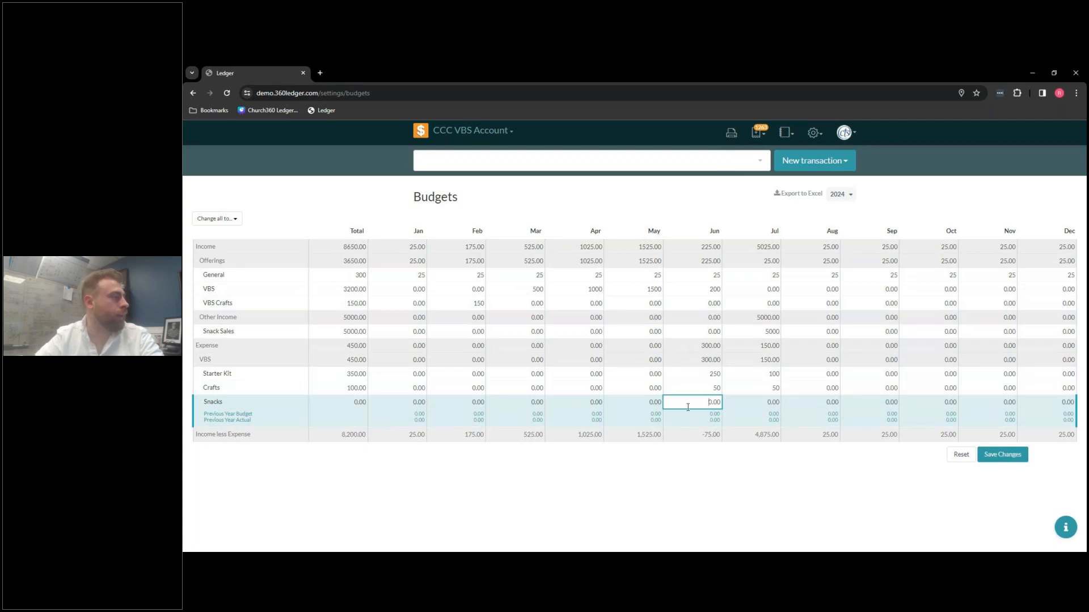
pyautogui.click(699, 403)
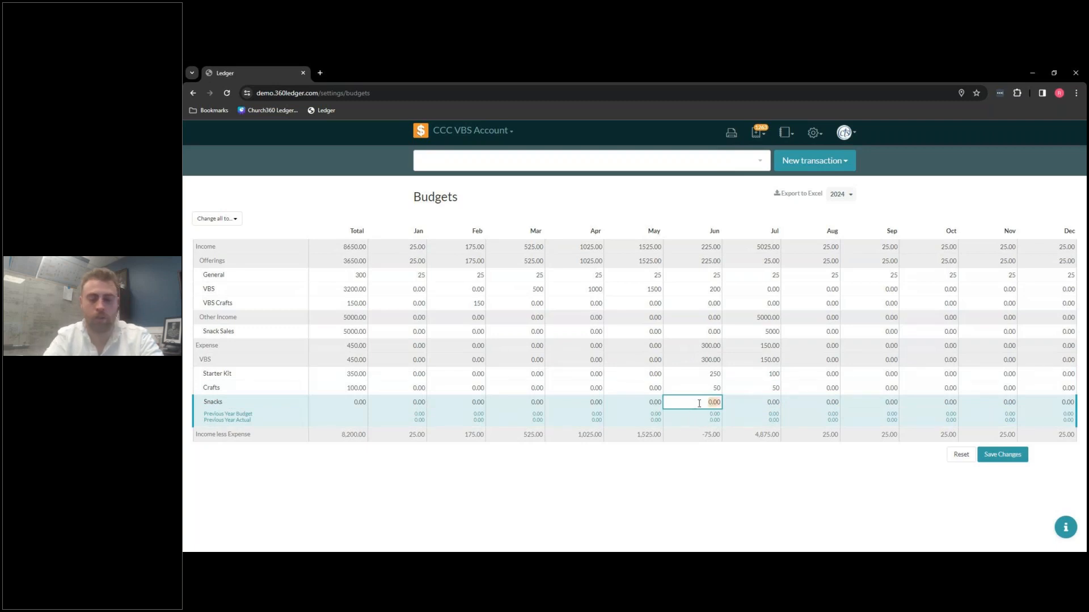
pyautogui.write('50')
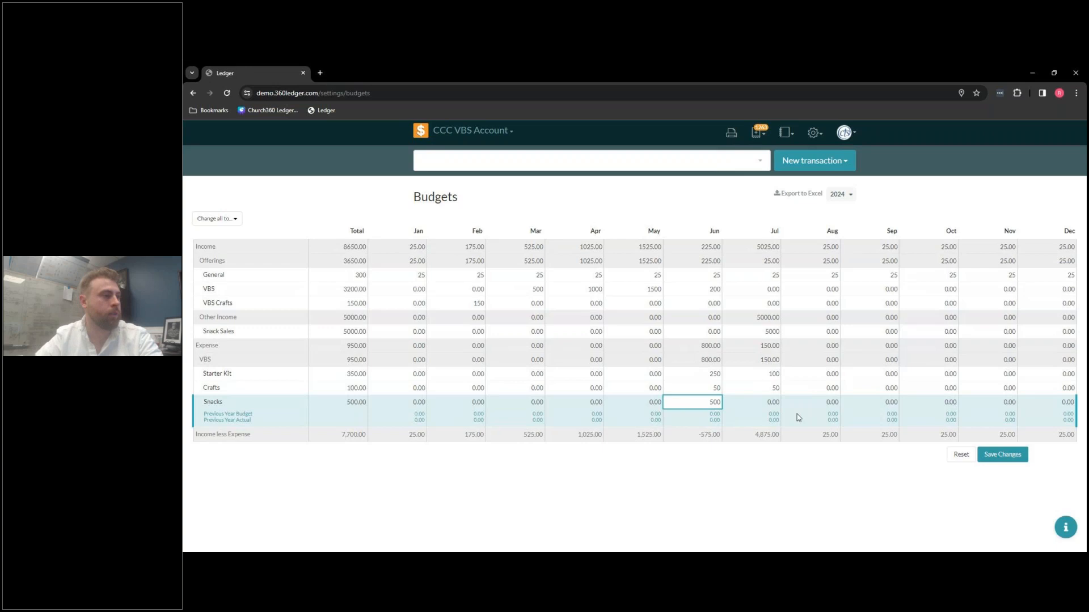
pyautogui.click(766, 405)
pyautogui.write('5000')
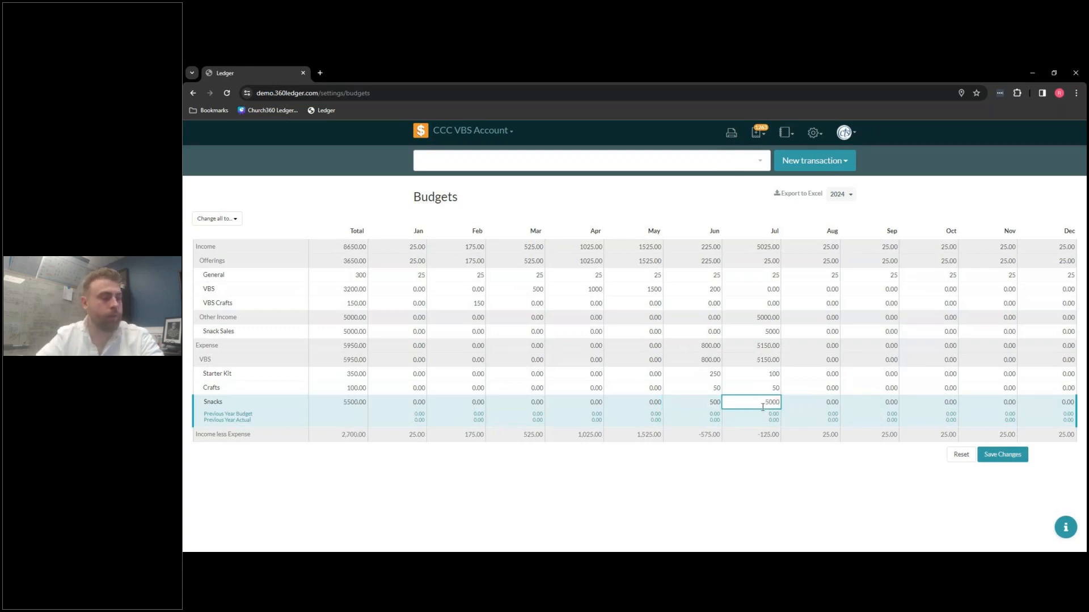
pyautogui.press('BackSpace')
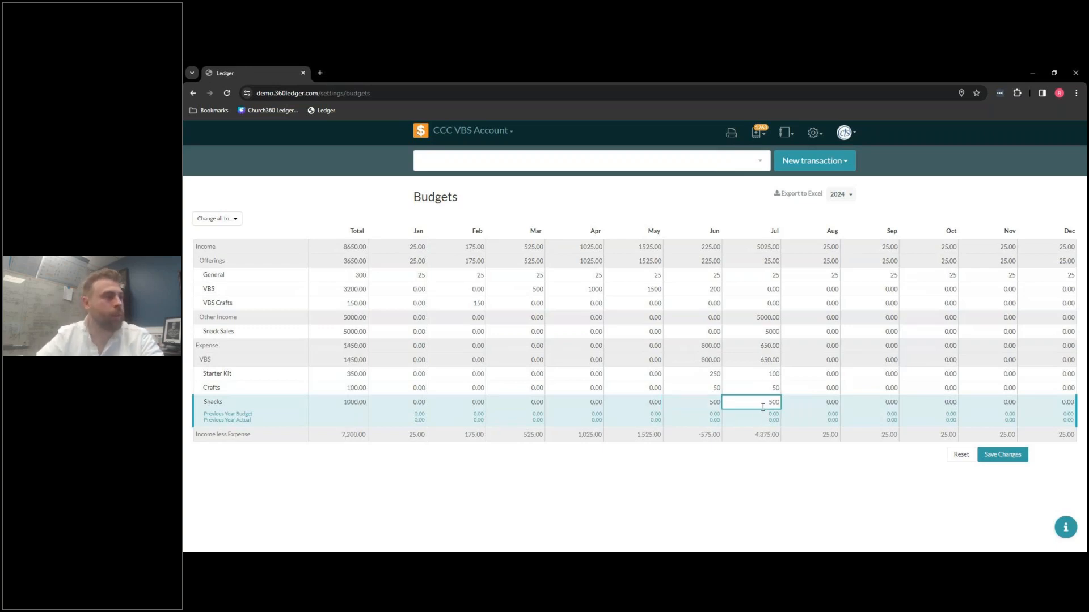
pyautogui.click(767, 470)
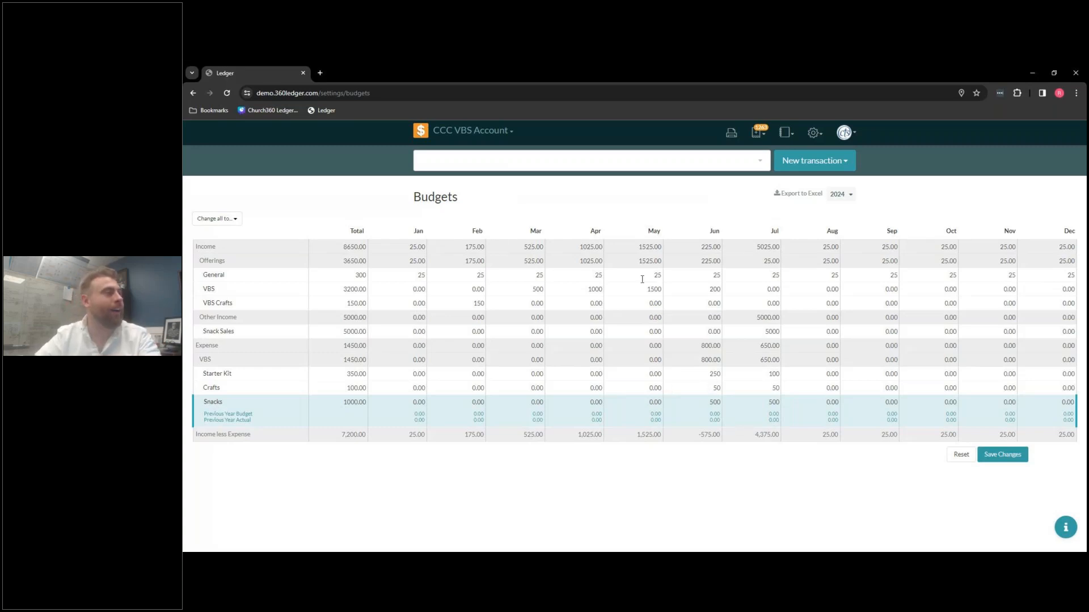
# Save the 2024 budget changes for the CCC VBS Account book.
pyautogui.click(1008, 455)
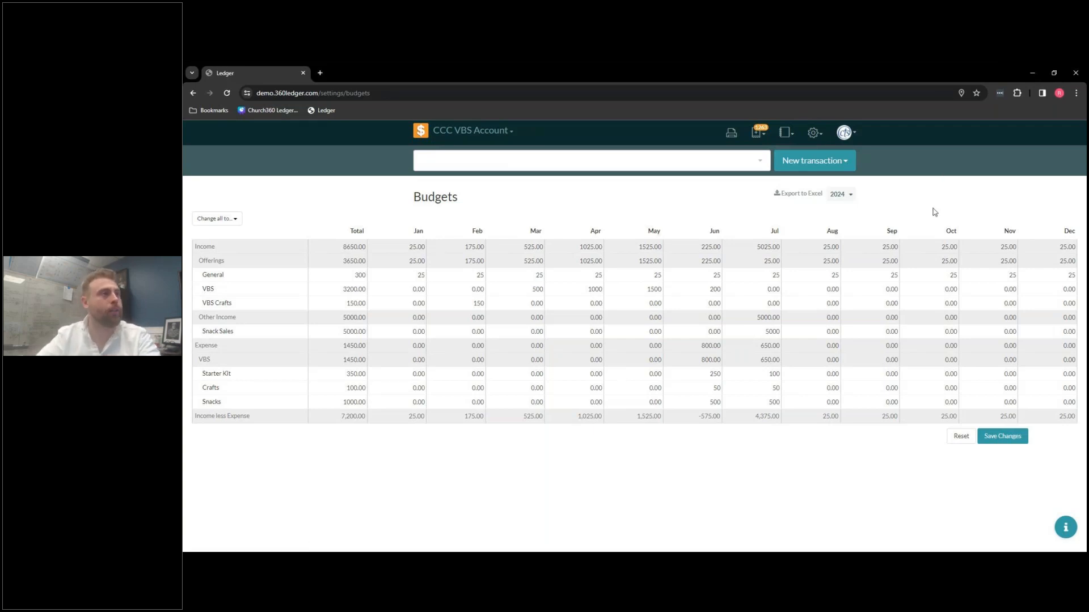
pyautogui.click(789, 135)
pyautogui.click(789, 135)
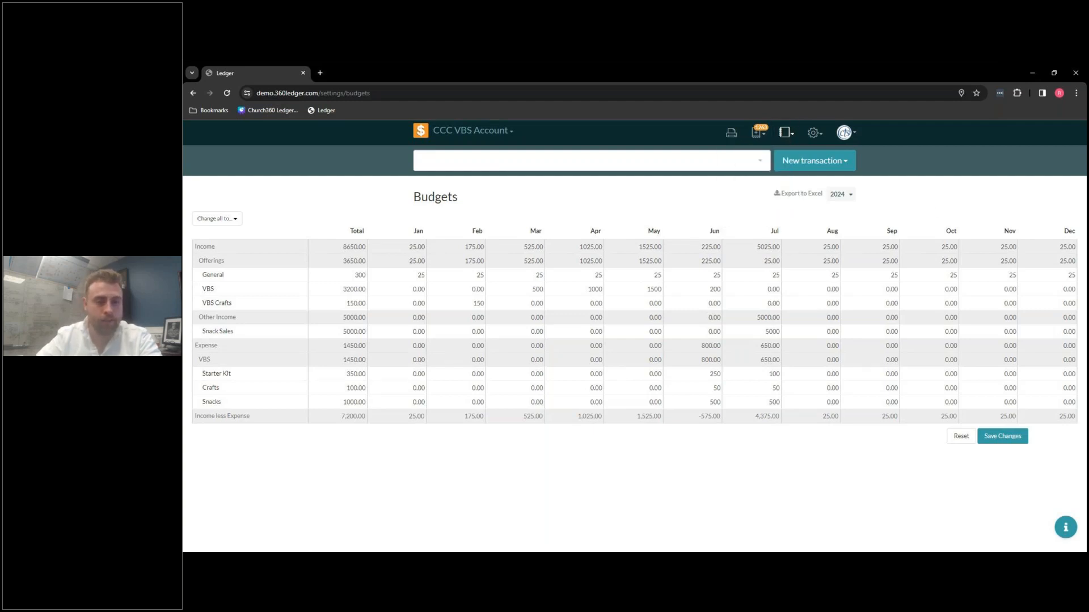
# Review the CCC VBS Account book's home overview and its Assets page, and return to the overview.
pyautogui.click(421, 131)
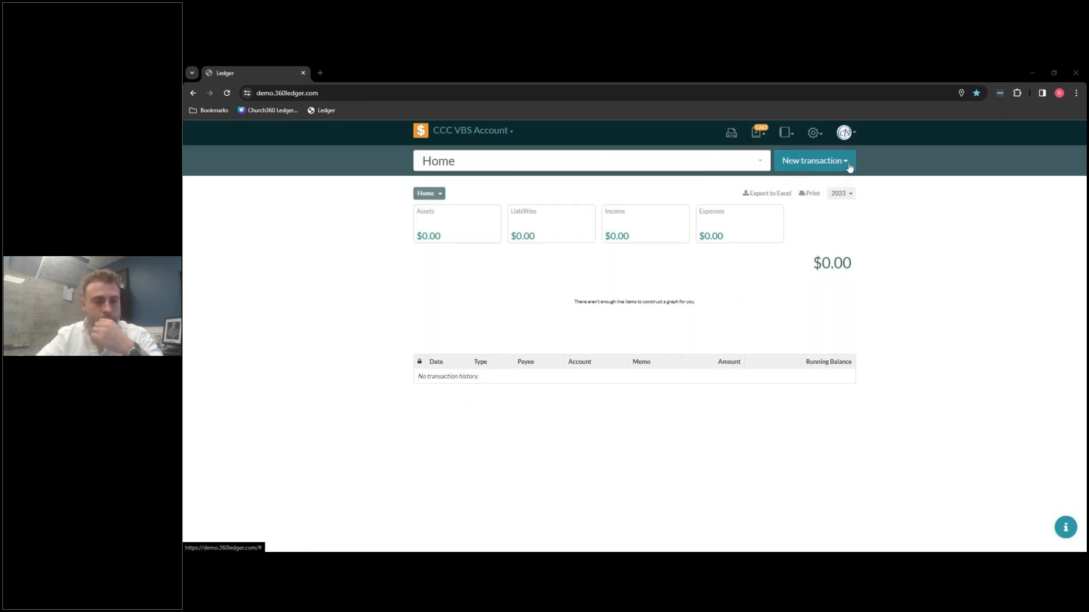
pyautogui.click(454, 232)
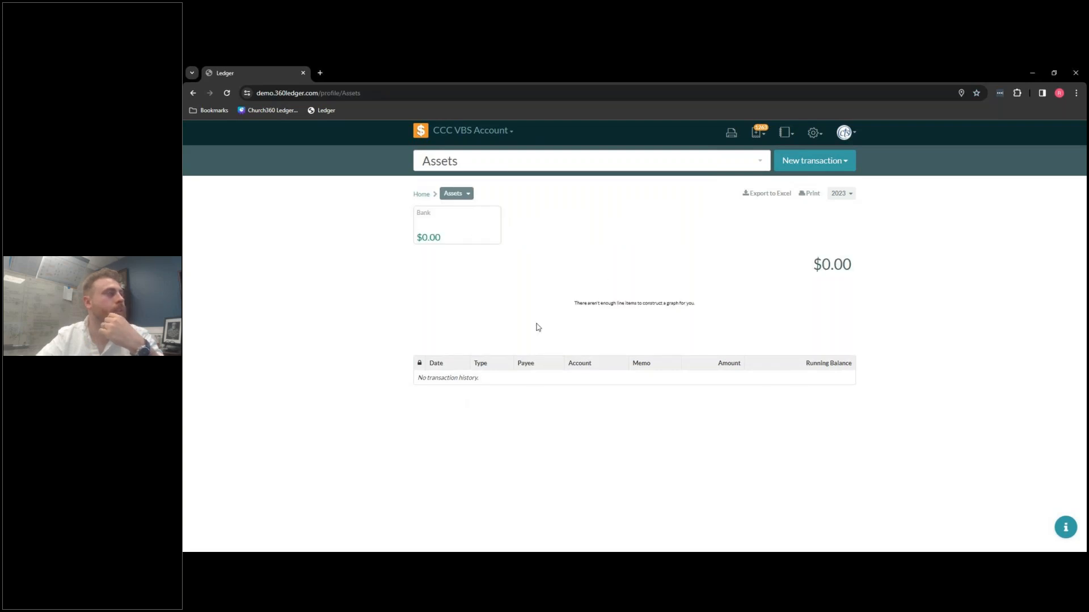
pyautogui.click(422, 194)
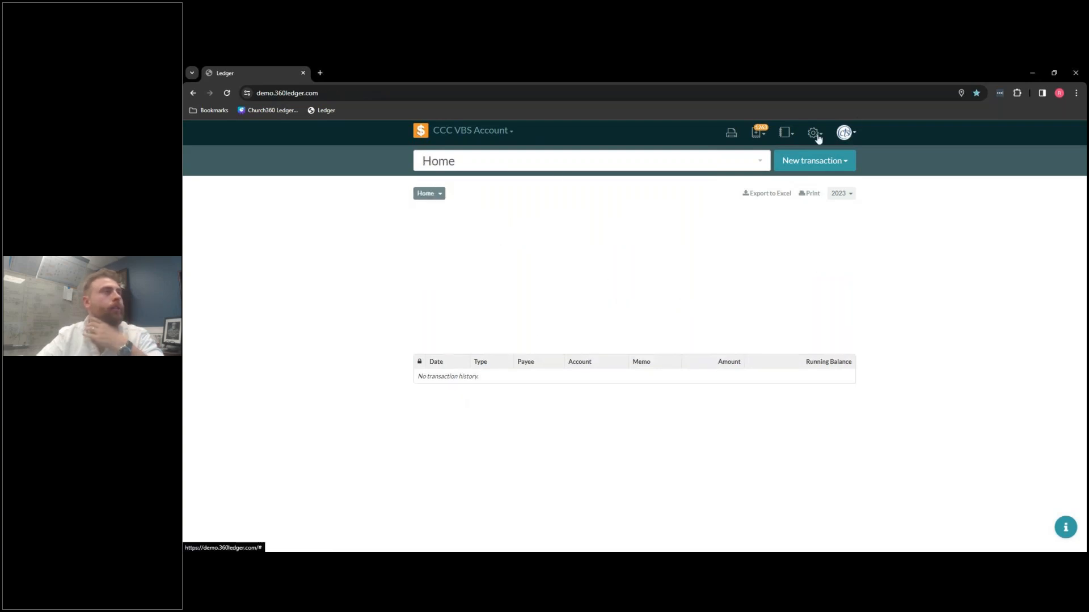
pyautogui.click(815, 134)
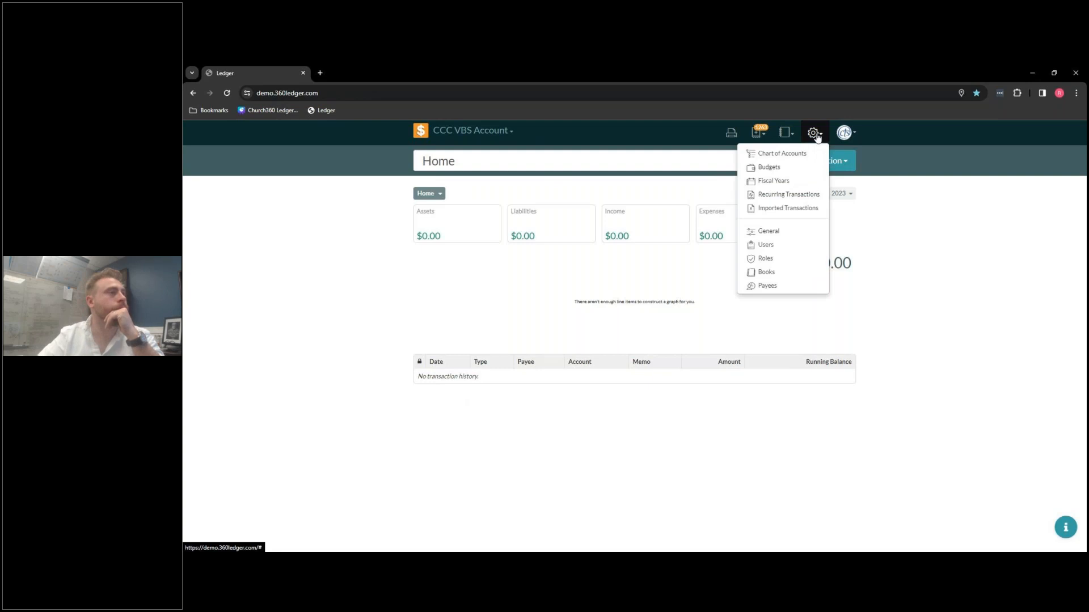
pyautogui.click(816, 135)
pyautogui.click(788, 135)
pyautogui.click(788, 135)
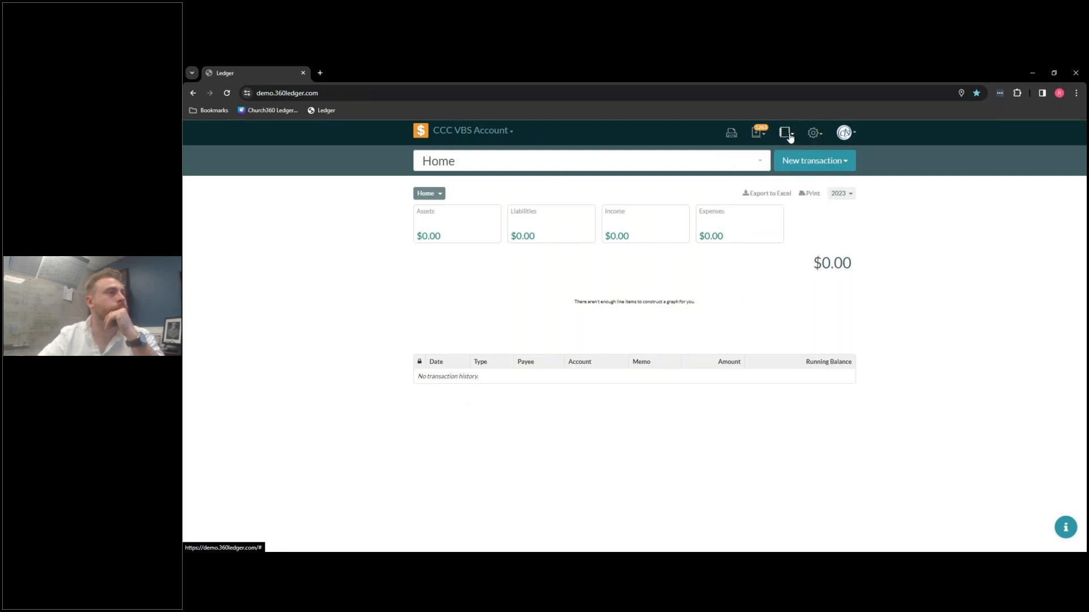
# Start a new journal entry with the memo "Moving Money From Unrestricted".
pyautogui.click(816, 161)
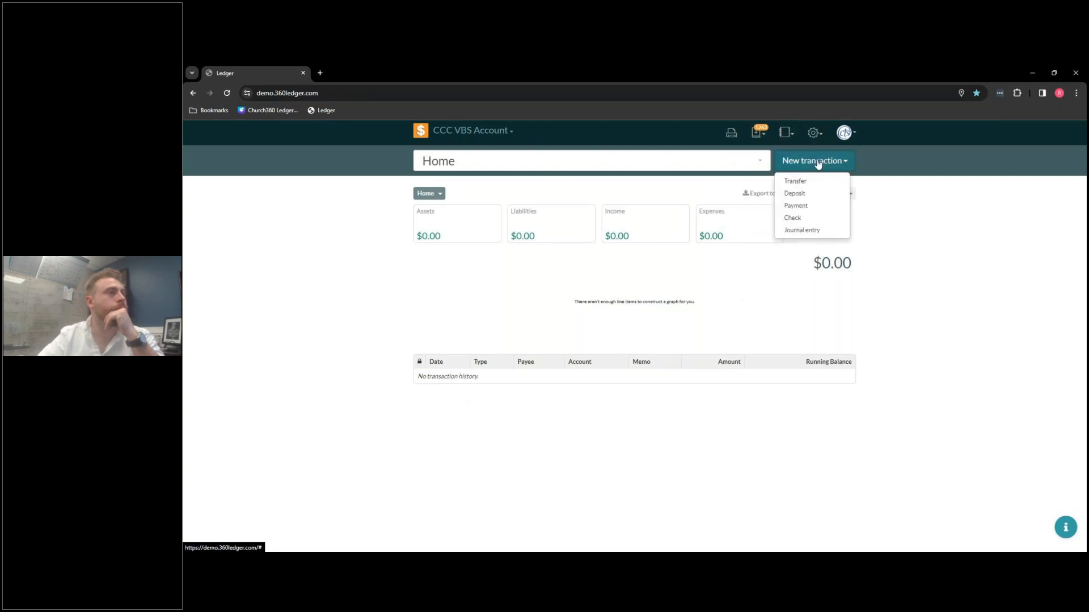
pyautogui.click(814, 230)
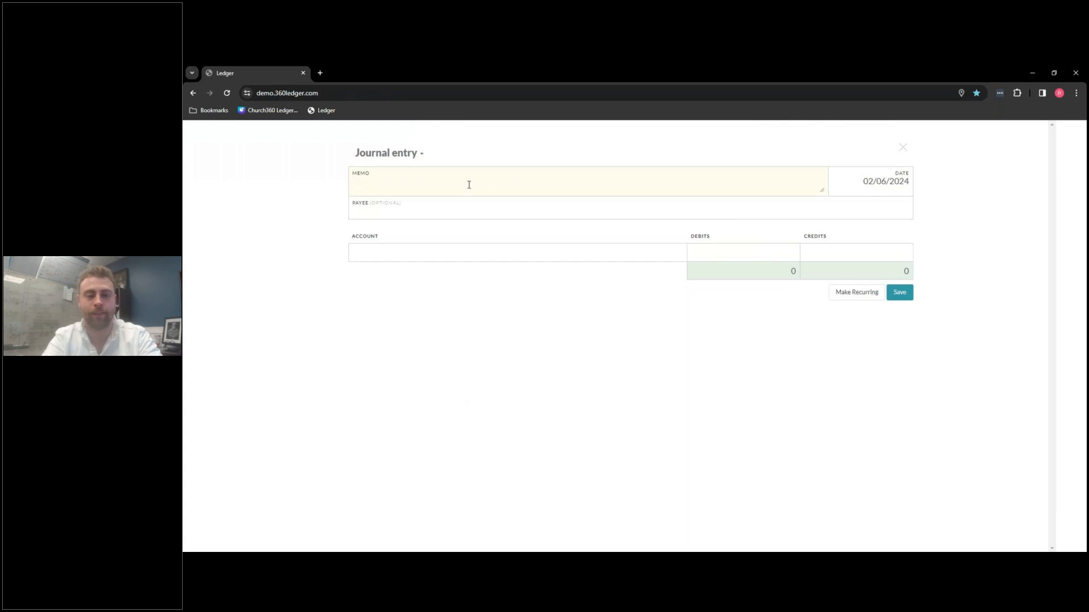
pyautogui.write('Moving M')
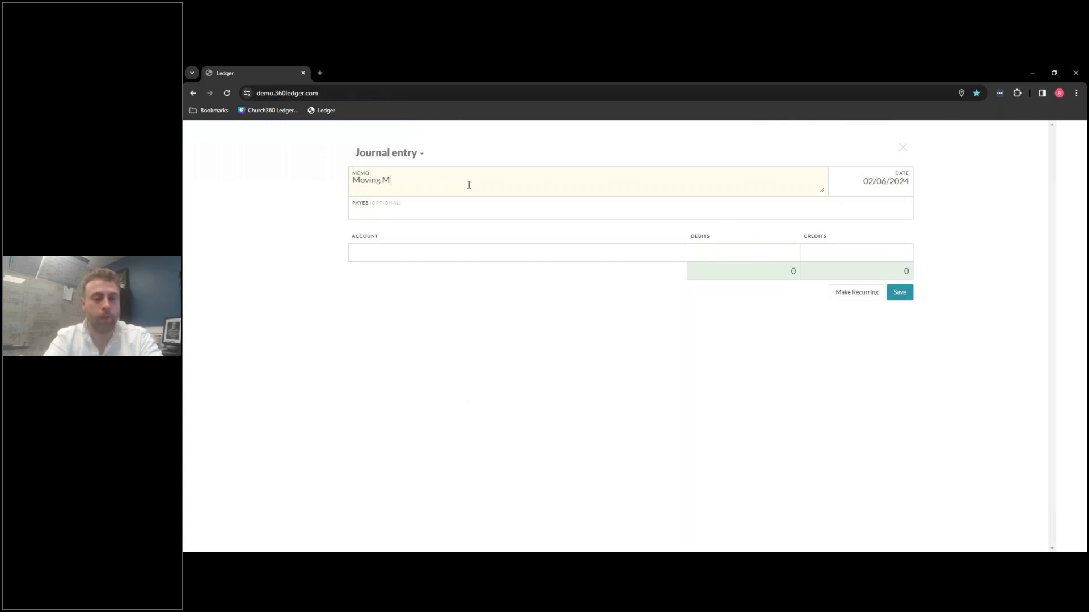
pyautogui.write('oney From Unre')
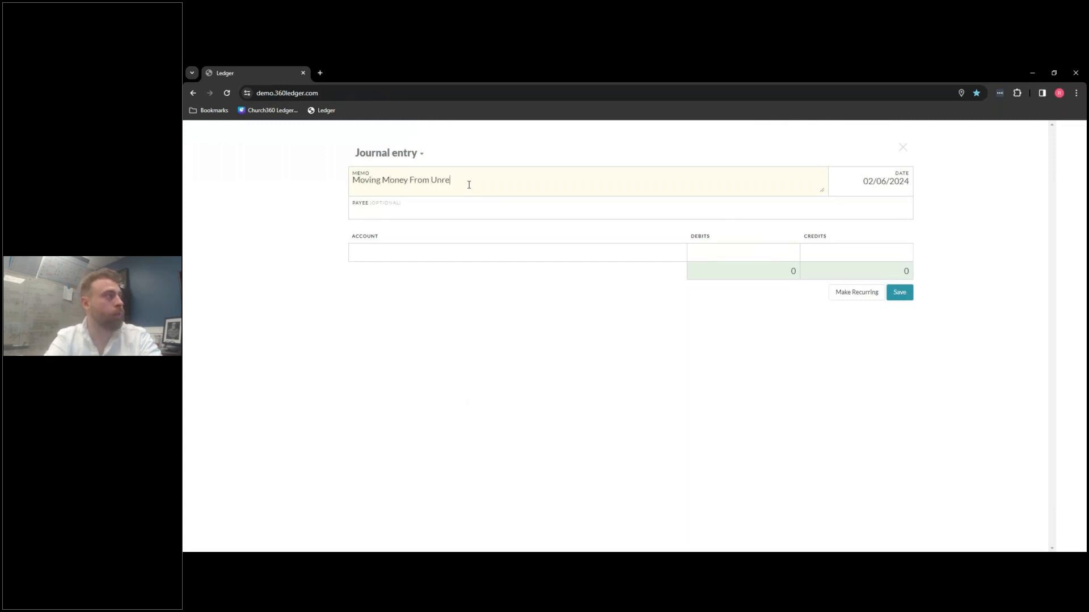
pyautogui.write('stricted')
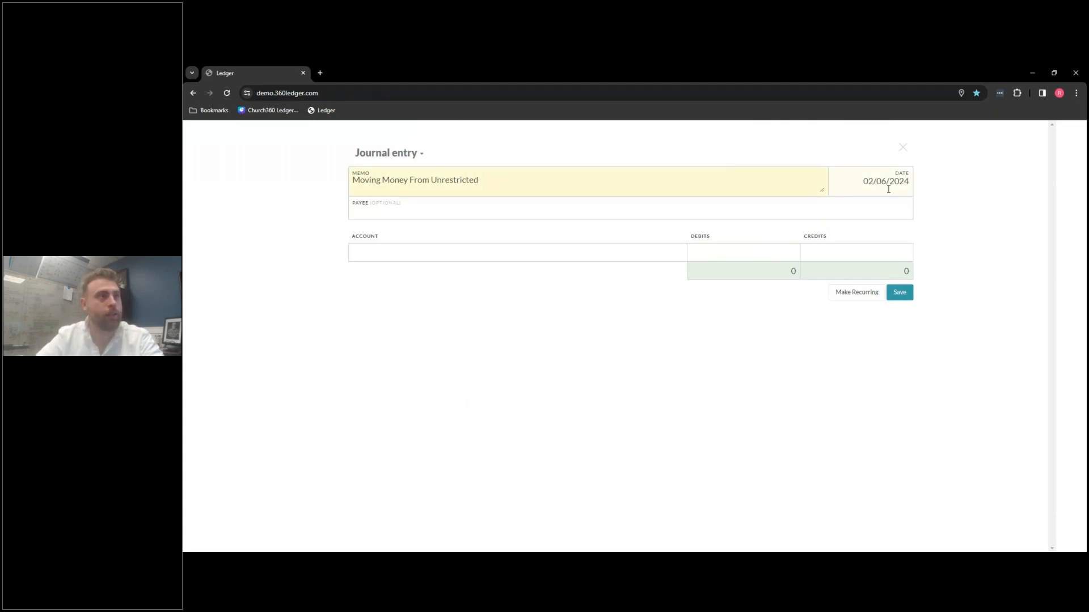
pyautogui.click(420, 207)
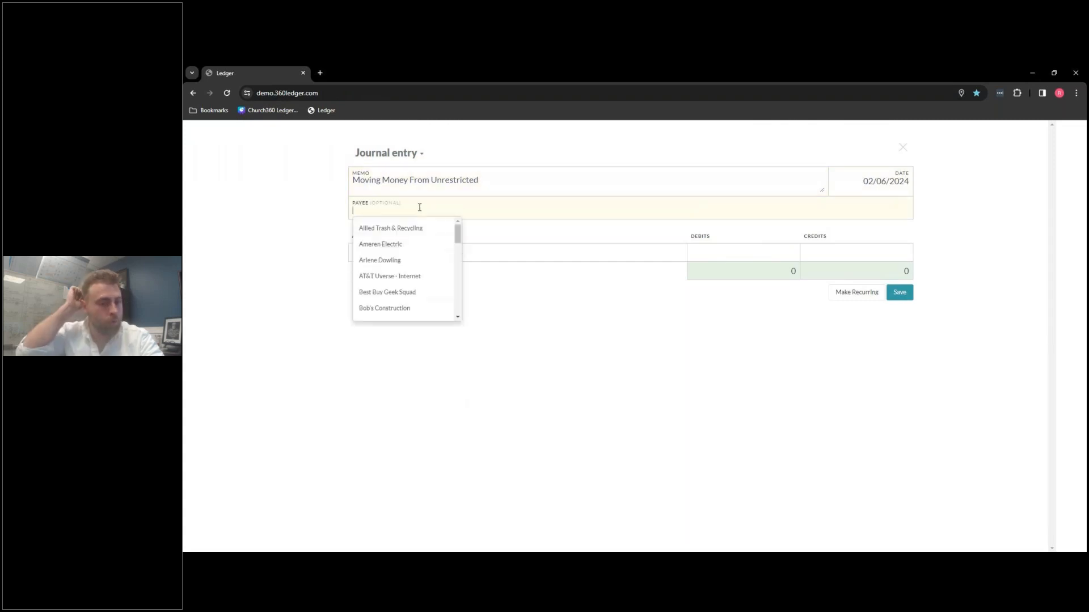
pyautogui.write('unr')
pyautogui.press('BackSpace')
pyautogui.press('BackSpace')
pyautogui.press('BackSpace')
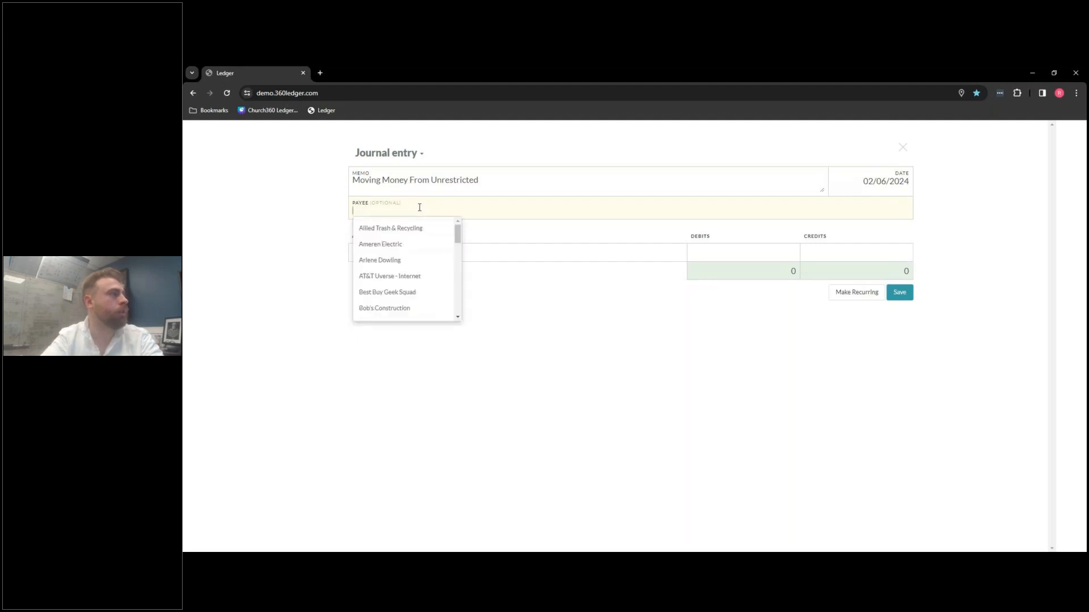
pyautogui.click(322, 215)
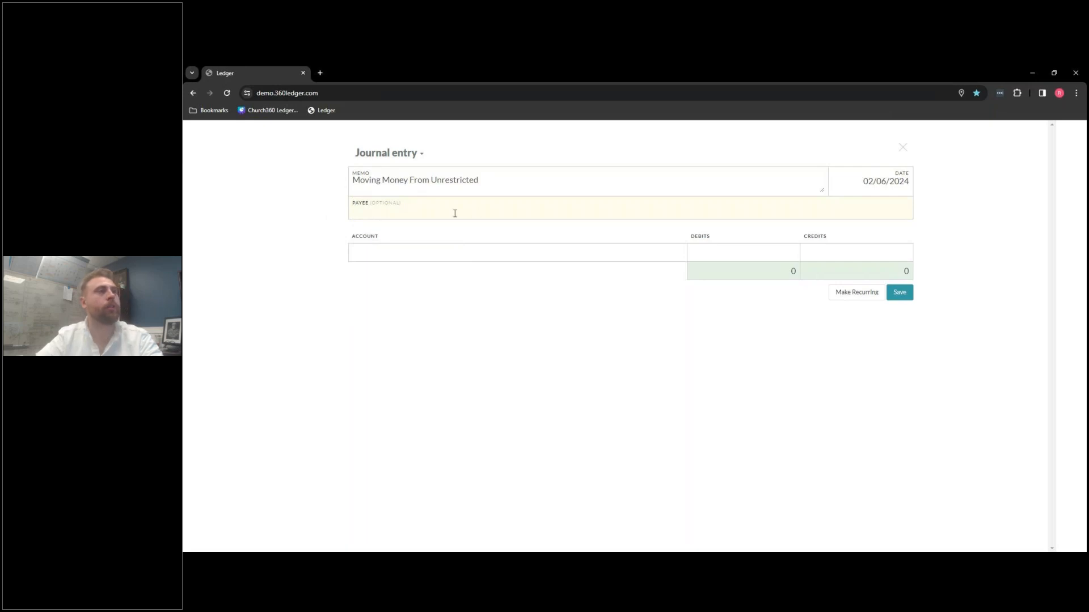
# Add Unrestricted (Savings) and Mission Fund as the two account lines of the journal entry.
pyautogui.click(474, 256)
pyautogui.click(525, 286)
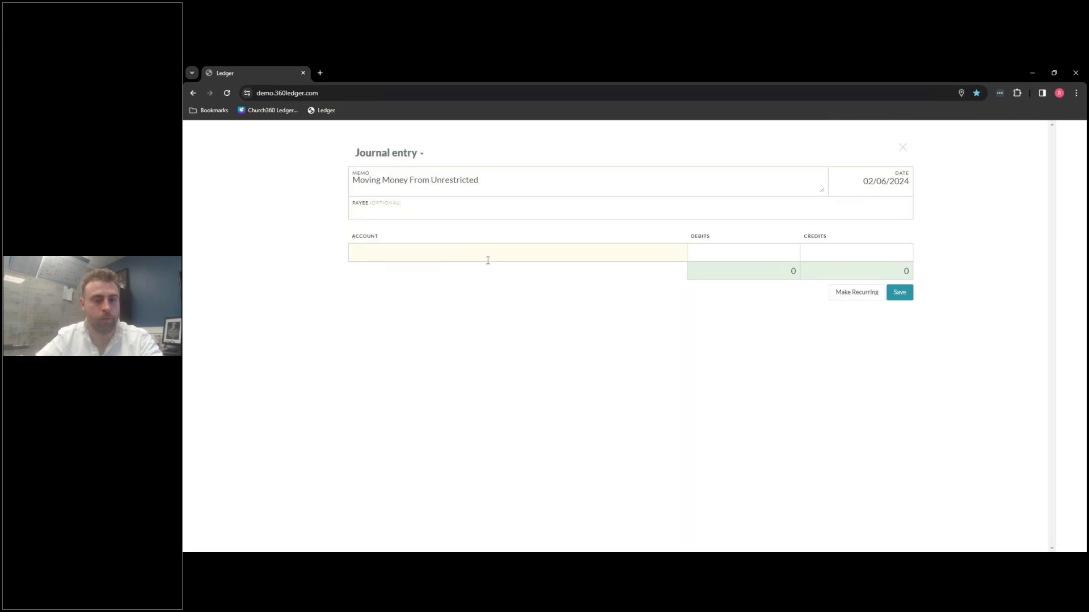
pyautogui.click(442, 256)
pyautogui.click(407, 299)
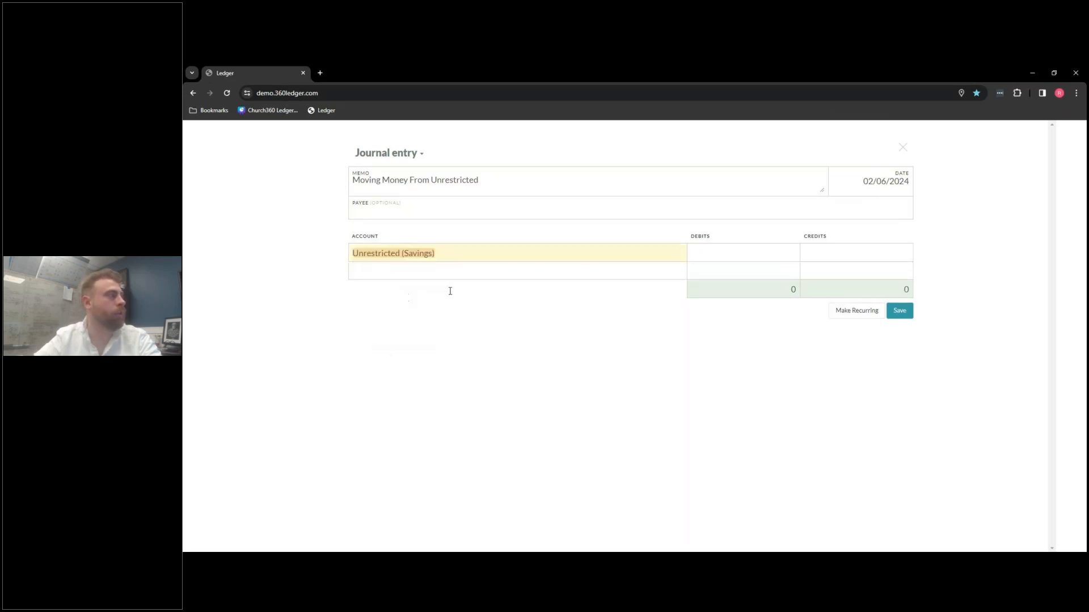
pyautogui.click(511, 271)
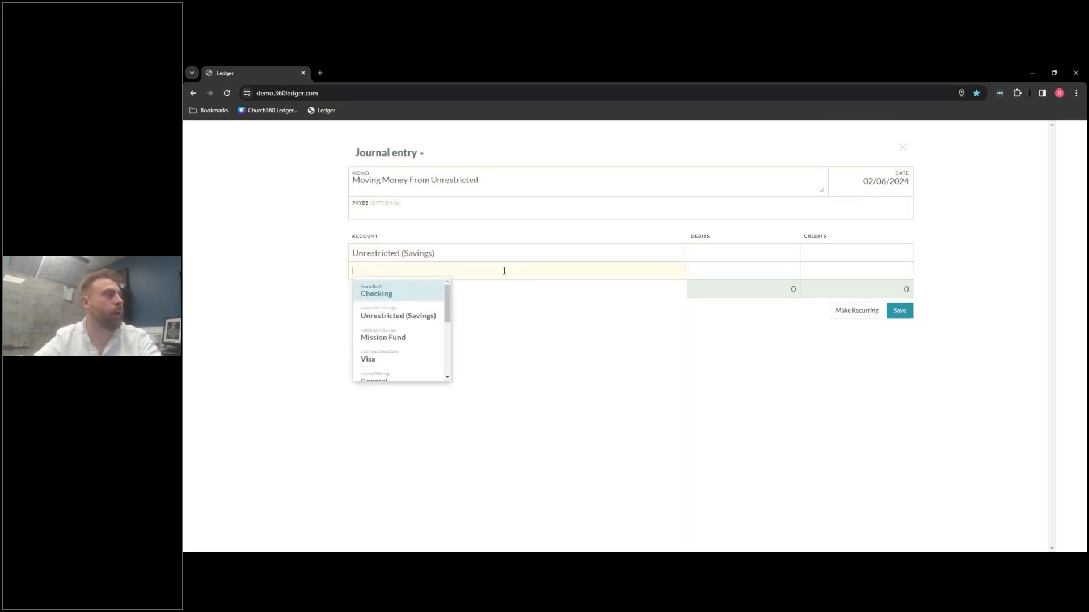
pyautogui.click(399, 337)
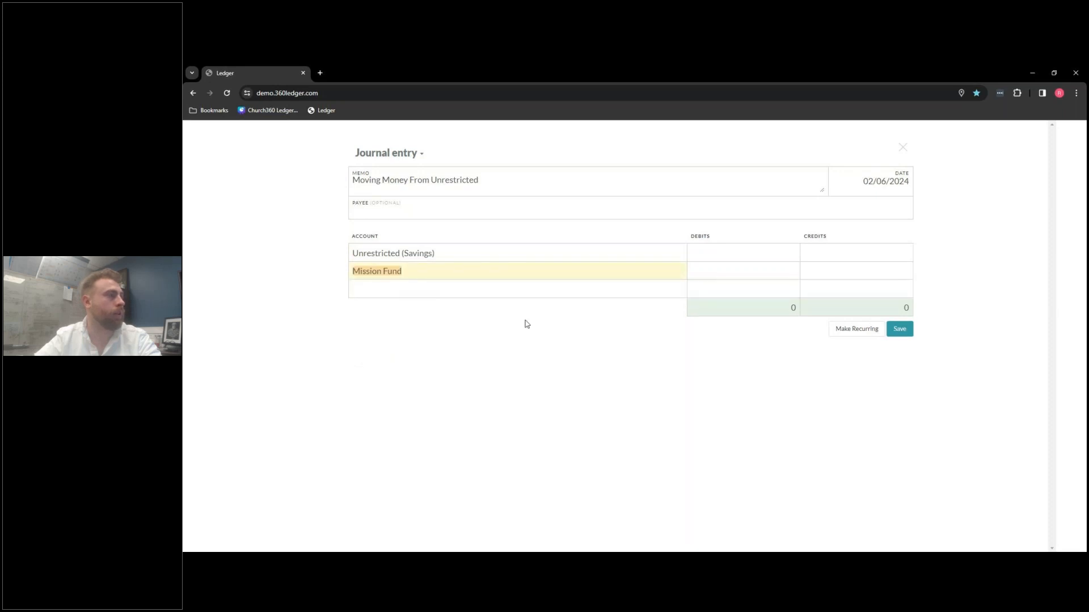
# Credit Unrestricted (Savings) 250, debit Mission Fund 250, and save the journal entry.
pyautogui.click(852, 256)
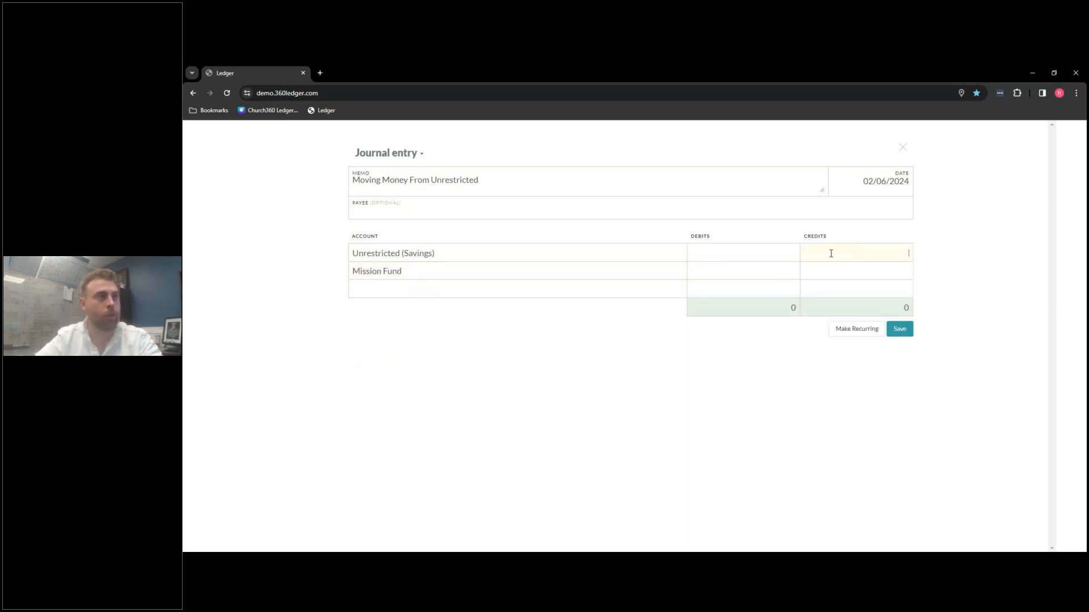
pyautogui.write('2')
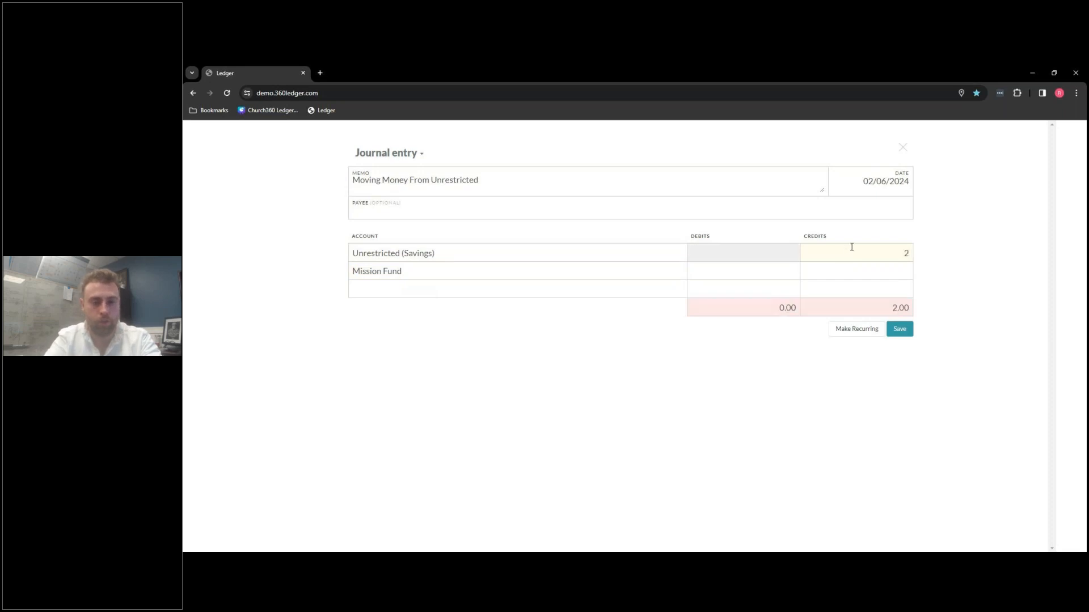
pyautogui.write('50')
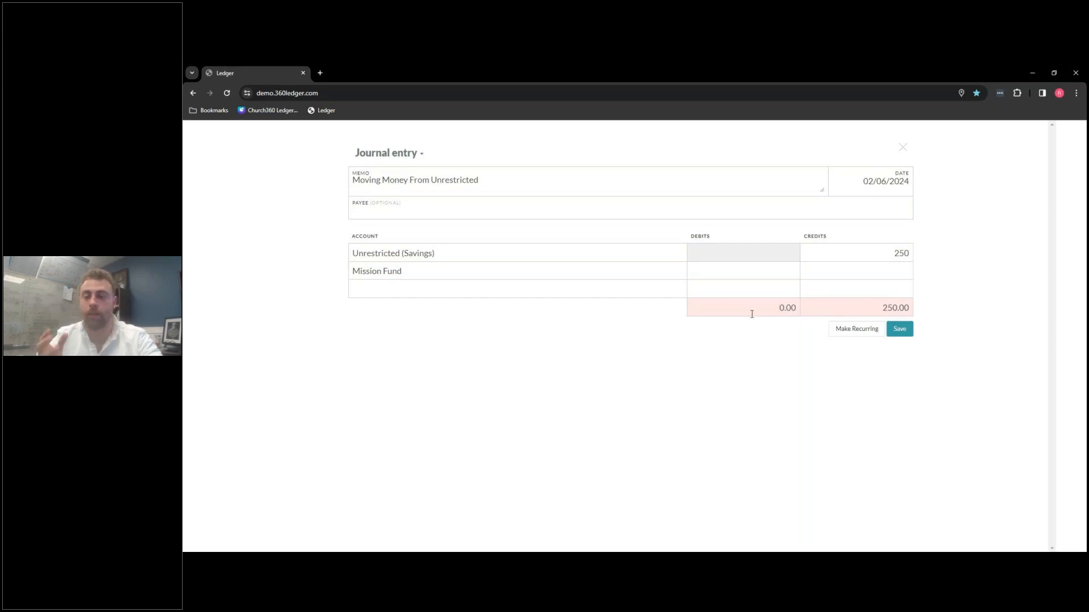
pyautogui.click(739, 273)
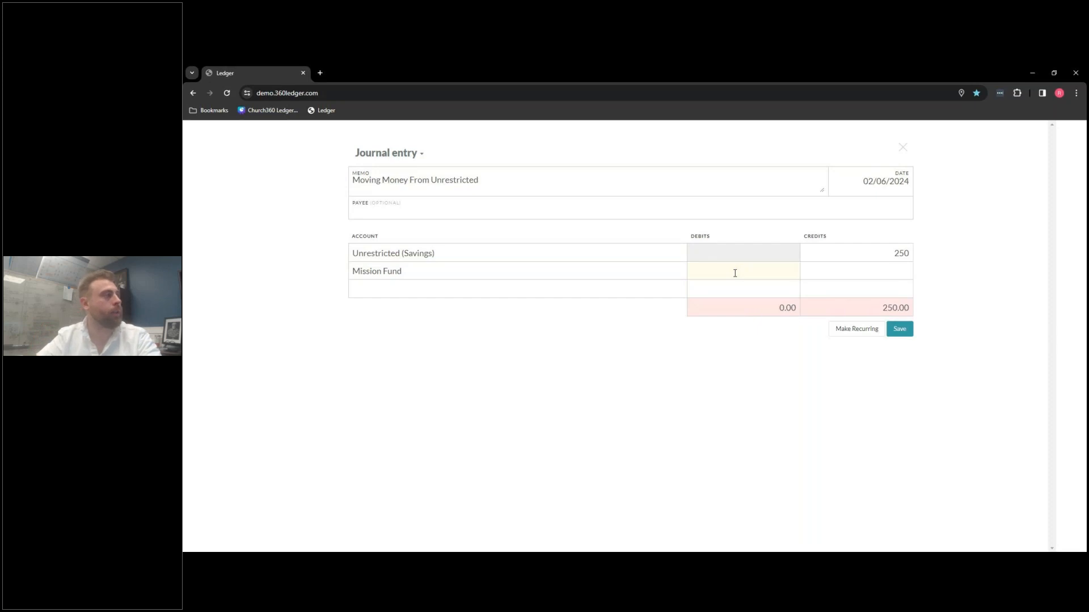
pyautogui.write('250')
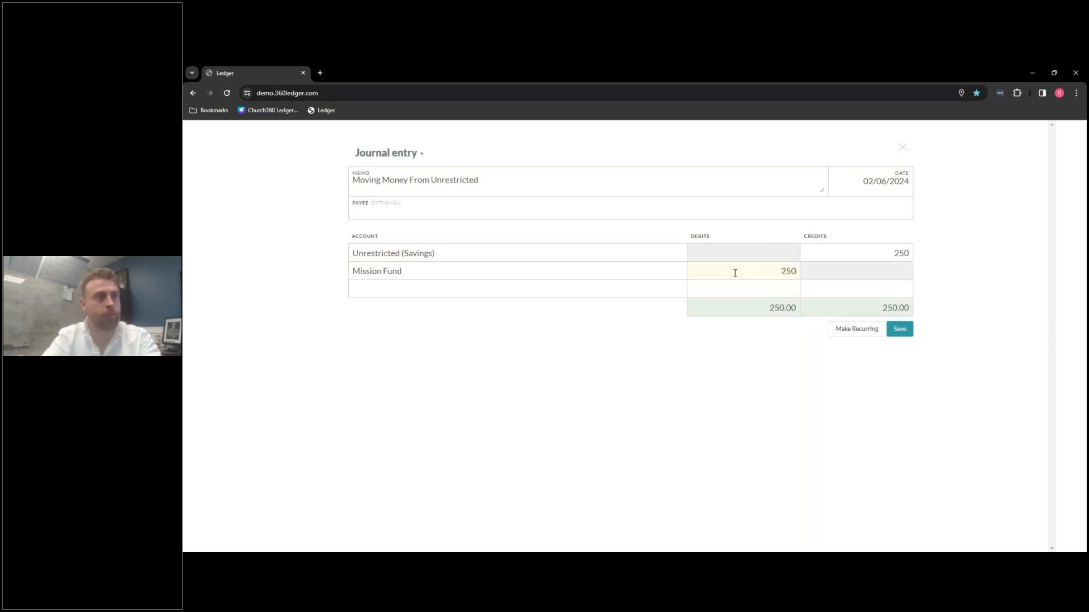
pyautogui.click(765, 402)
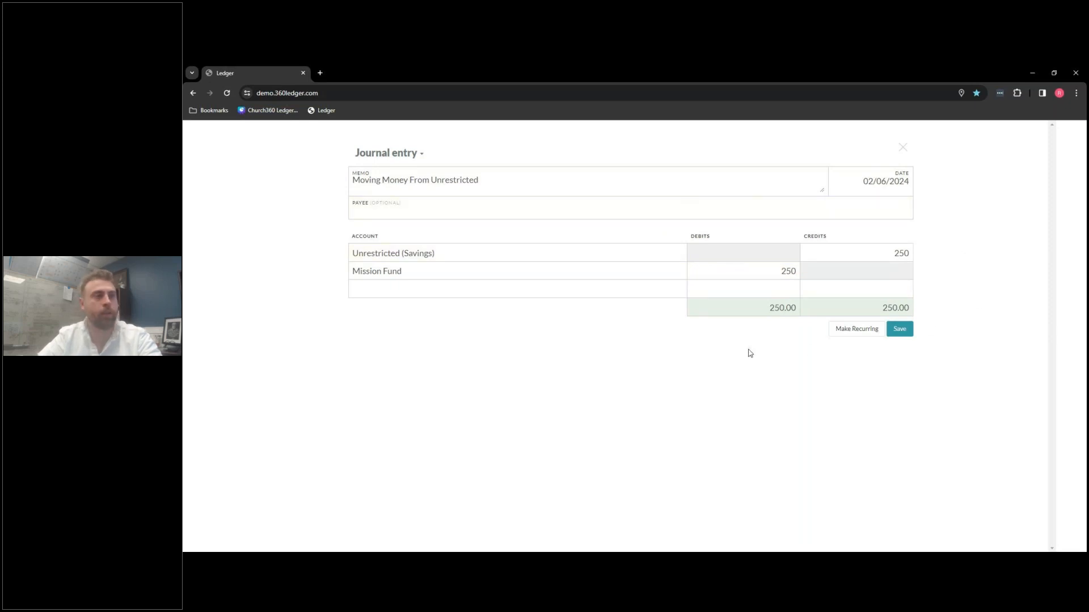
pyautogui.click(899, 329)
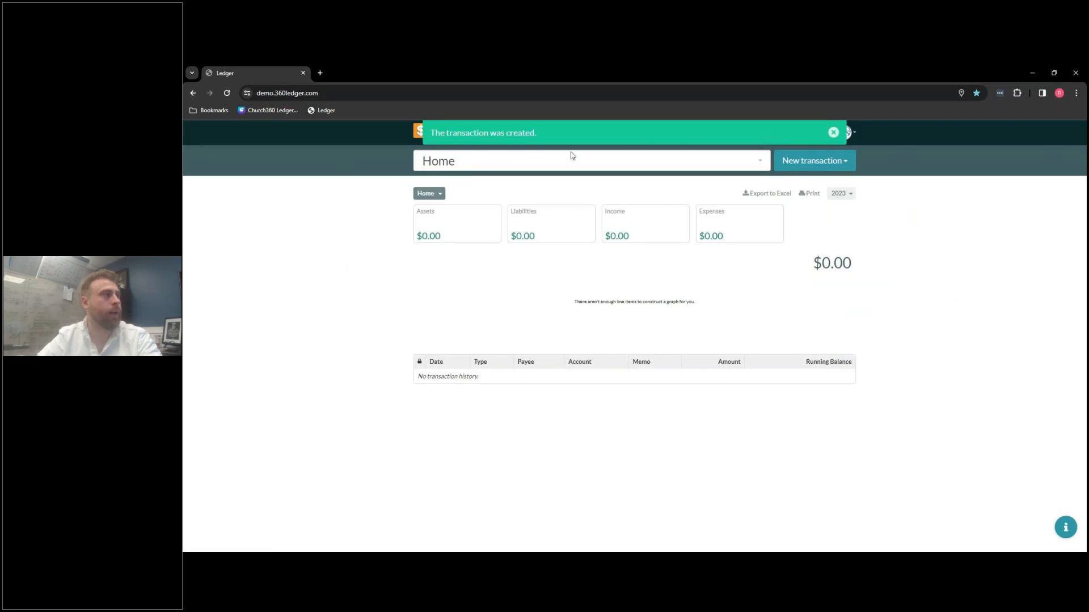
# Look for the saved journal entry in the book's home overview and under Assets.
pyautogui.click(814, 137)
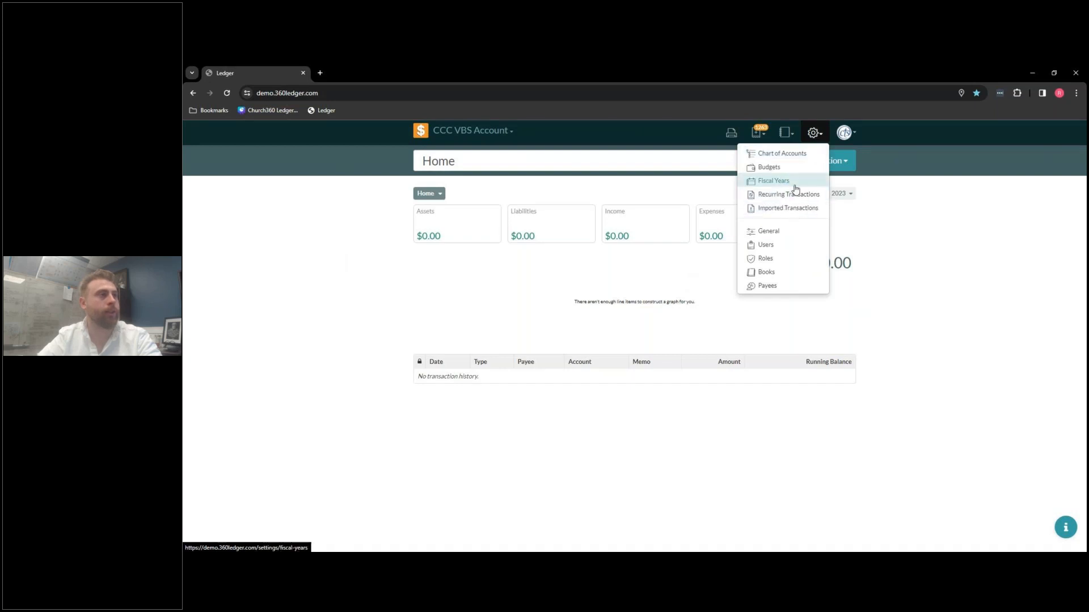
pyautogui.click(788, 135)
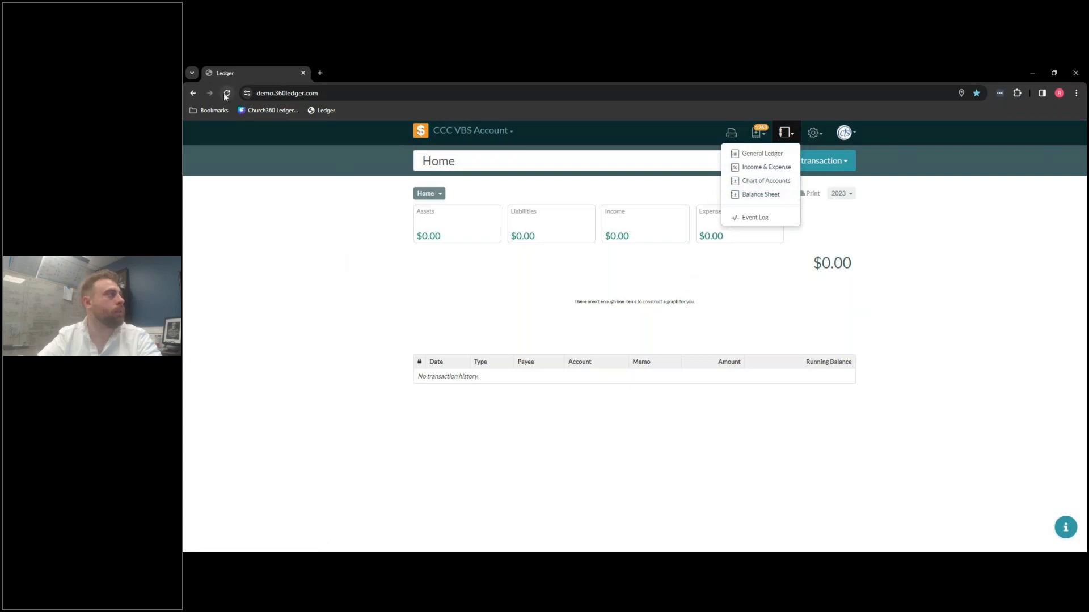
pyautogui.click(420, 132)
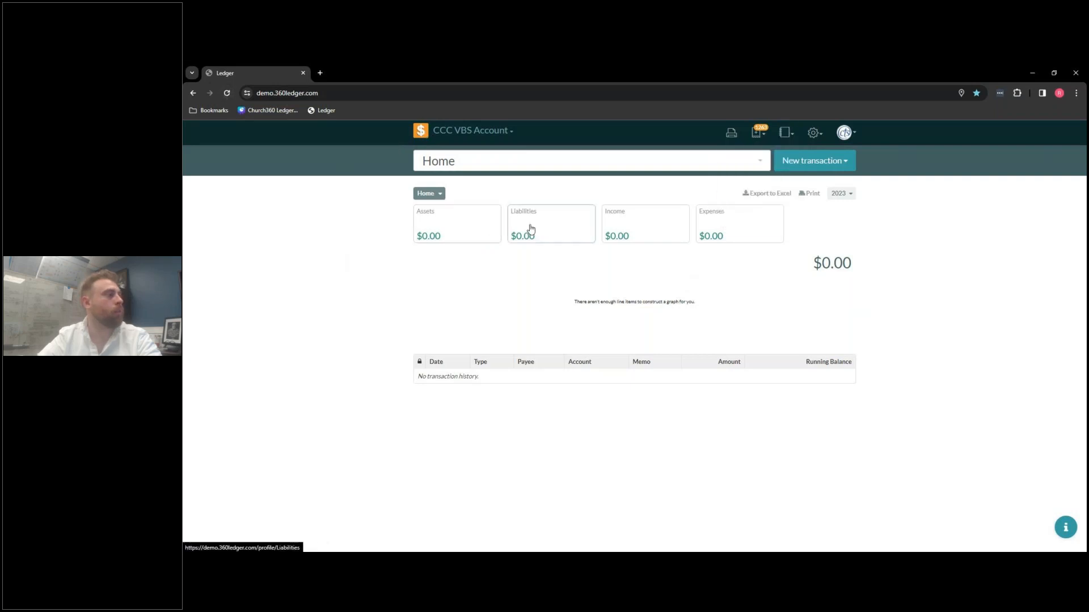
pyautogui.click(473, 227)
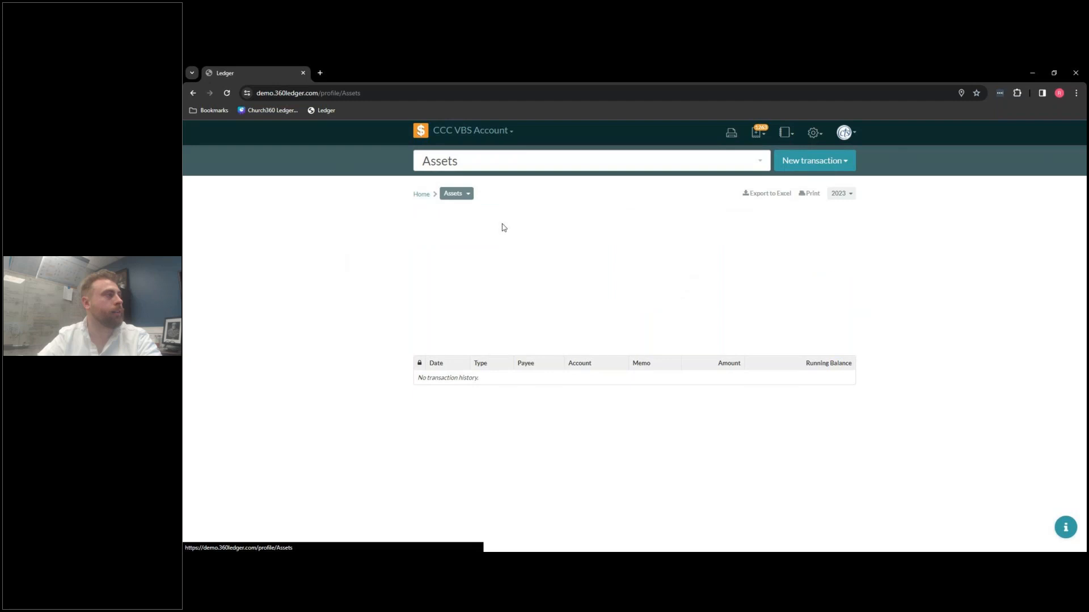
pyautogui.click(423, 194)
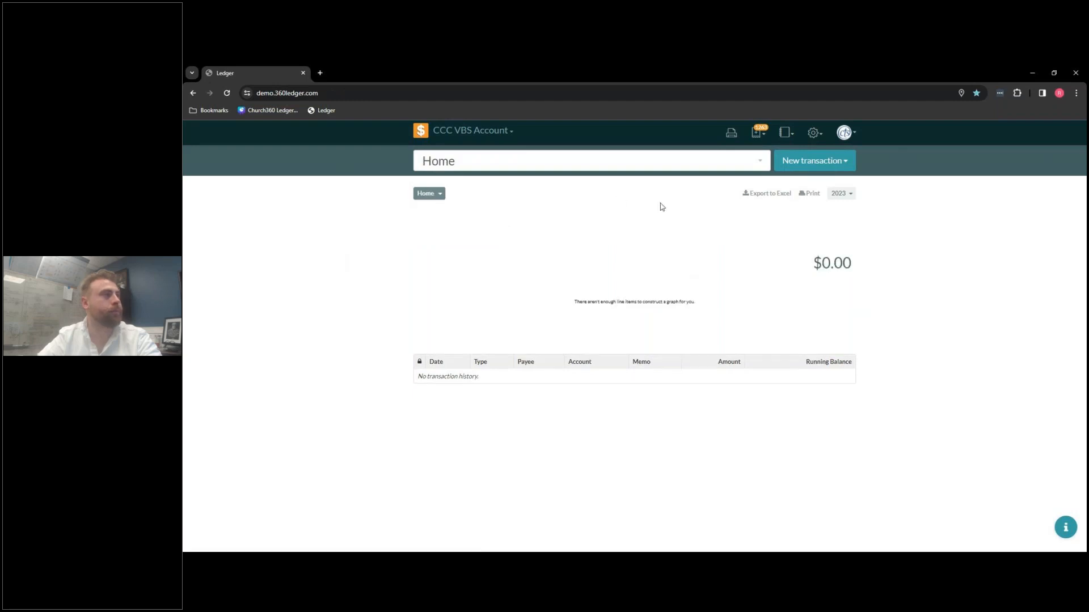
# View the General Ledger report and the Balance Sheet report for the book.
pyautogui.click(786, 132)
pyautogui.click(776, 158)
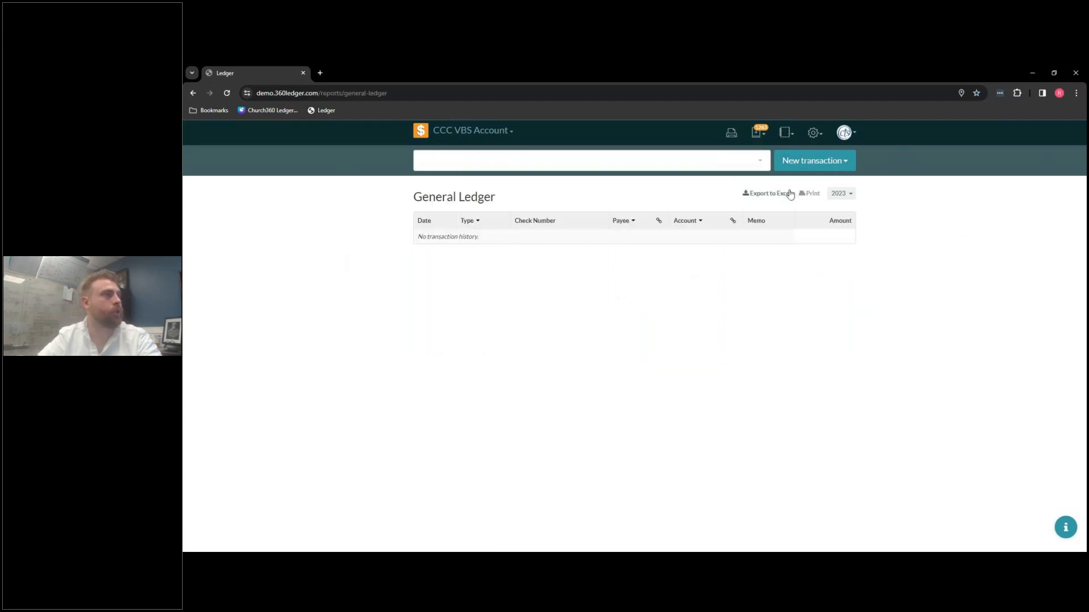
pyautogui.click(785, 135)
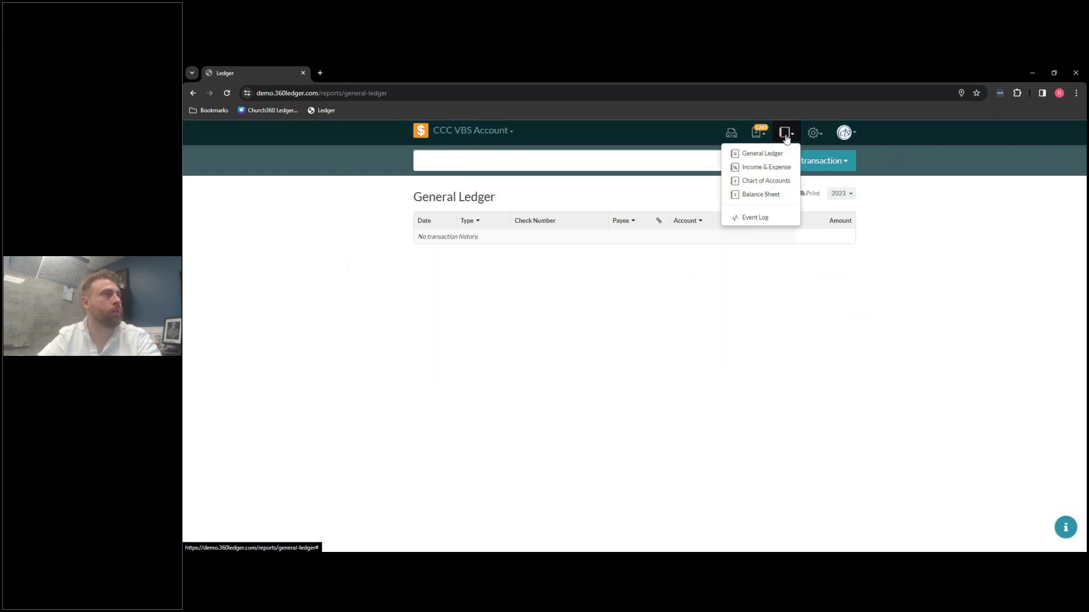
pyautogui.click(766, 194)
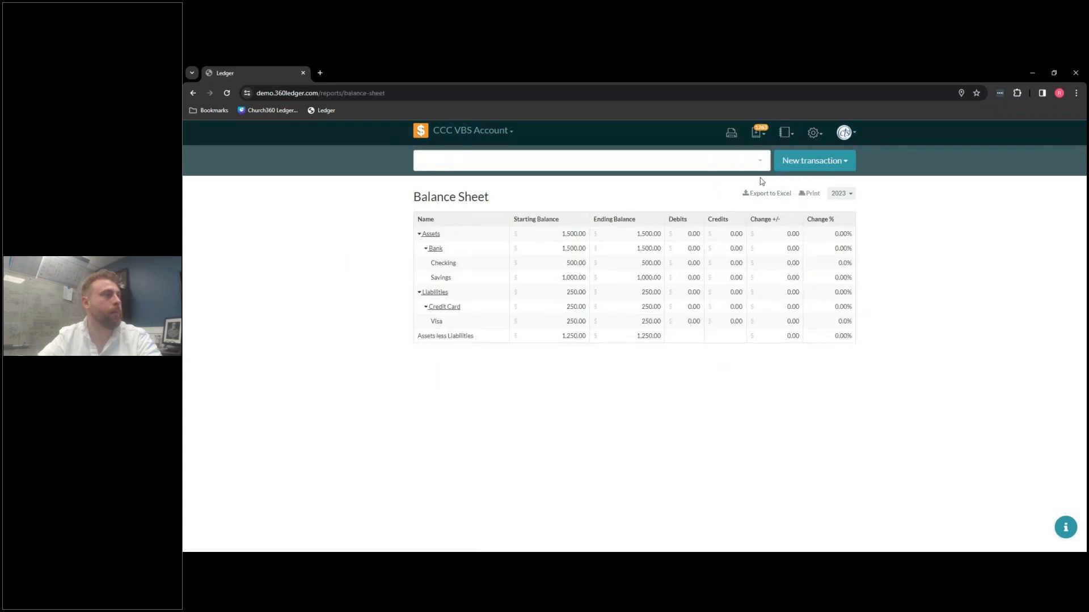
# Request the Chart of Accounts report, and view the Income & Expense report for the book.
pyautogui.click(790, 134)
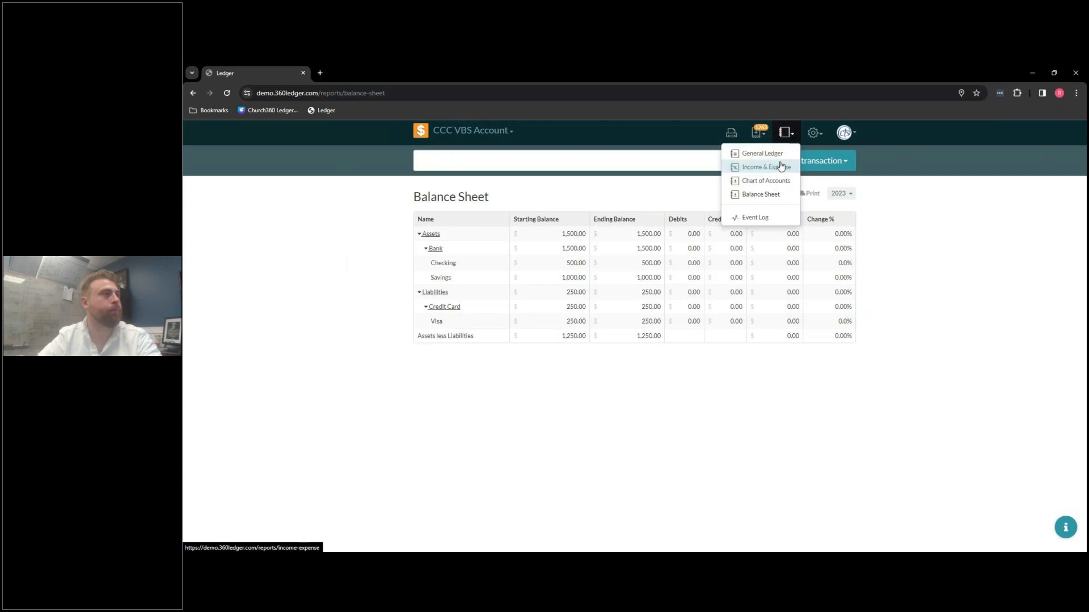
pyautogui.click(781, 181)
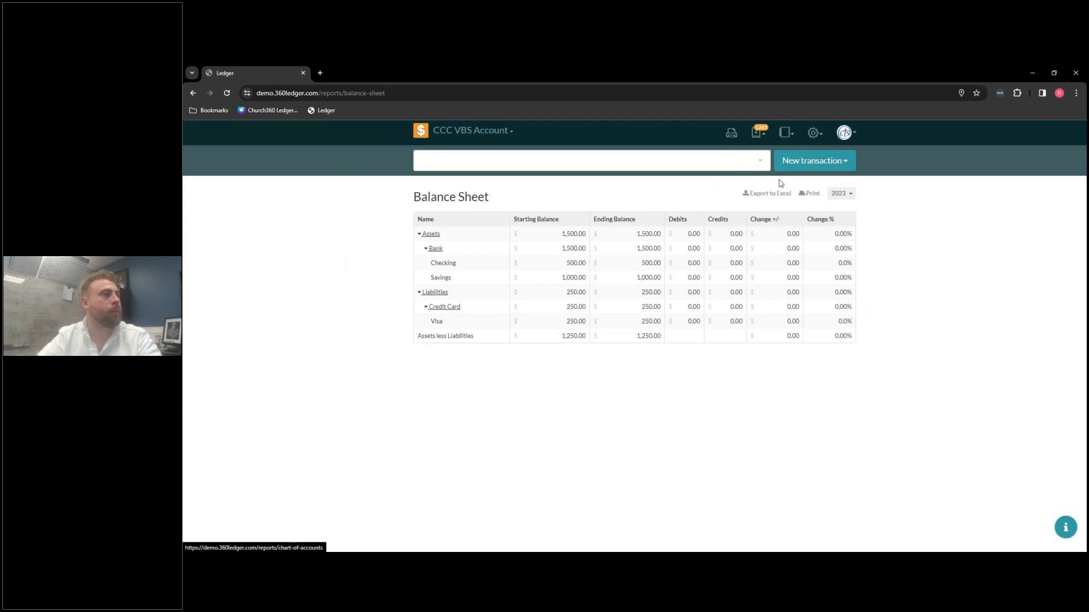
pyautogui.click(785, 136)
pyautogui.click(775, 168)
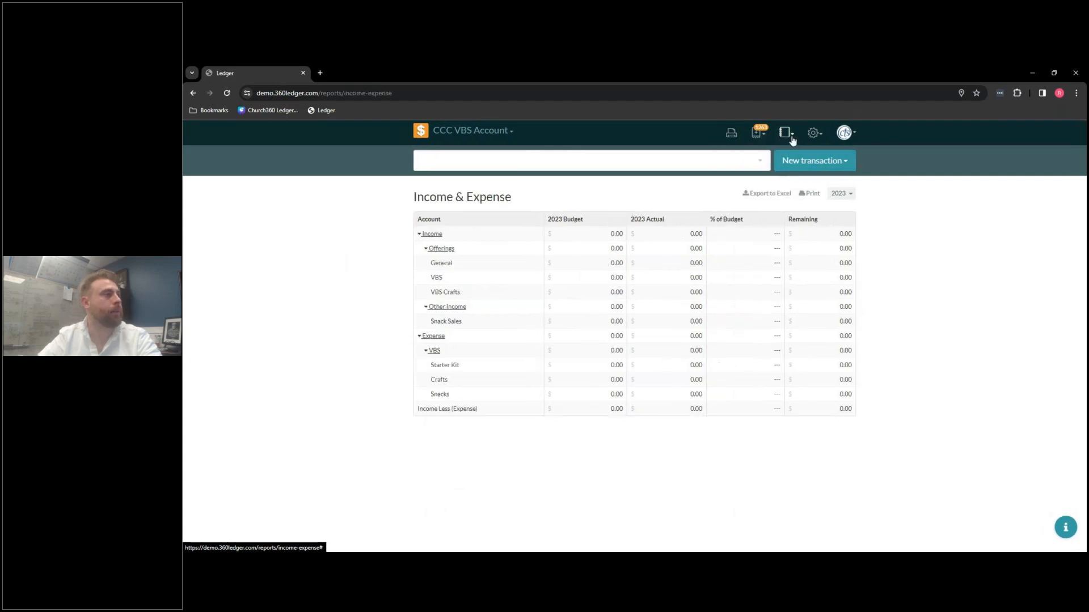
# Return to the book's home overview, reload it, and set the displayed period to 2024.
pyautogui.click(814, 134)
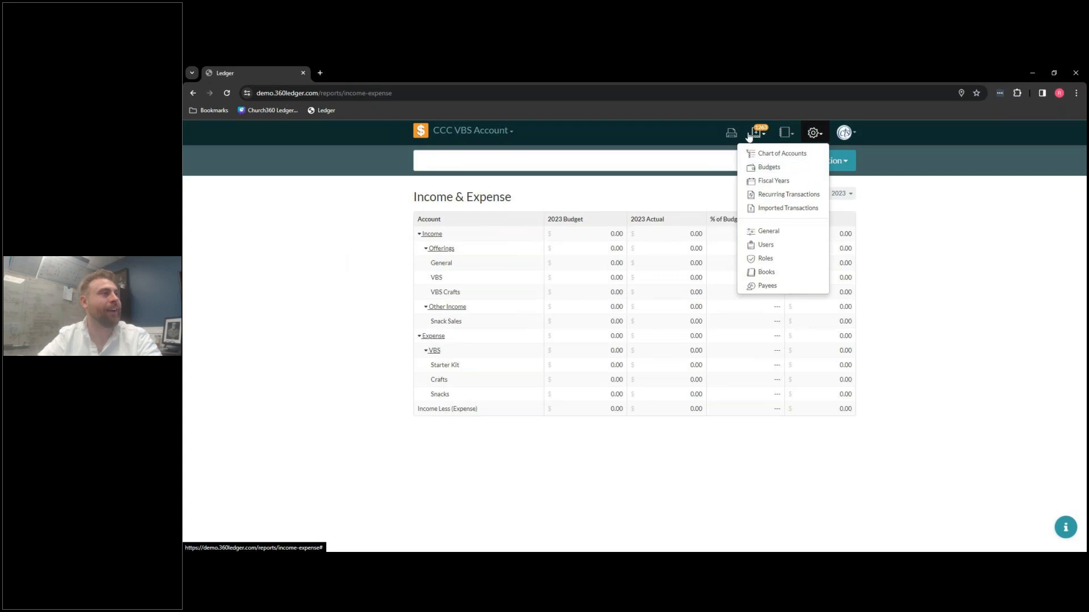
pyautogui.click(420, 131)
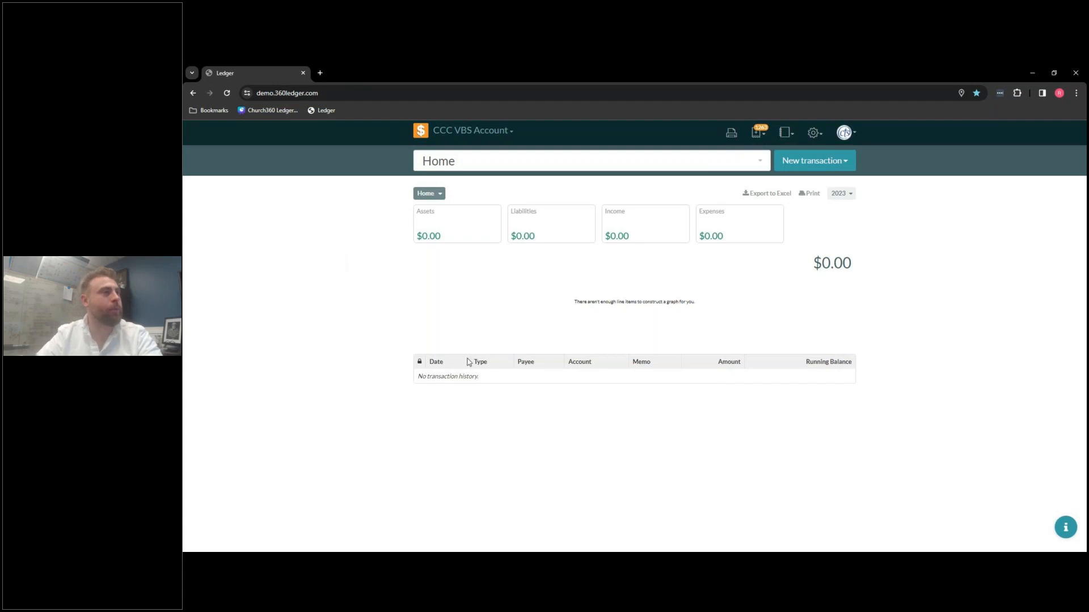
pyautogui.click(227, 96)
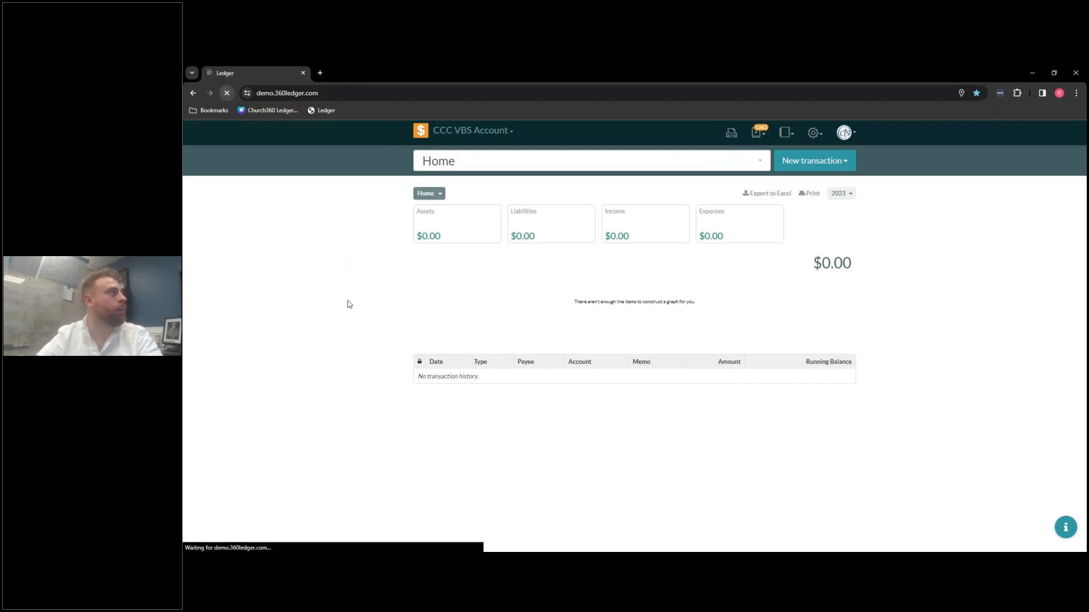
pyautogui.click(851, 194)
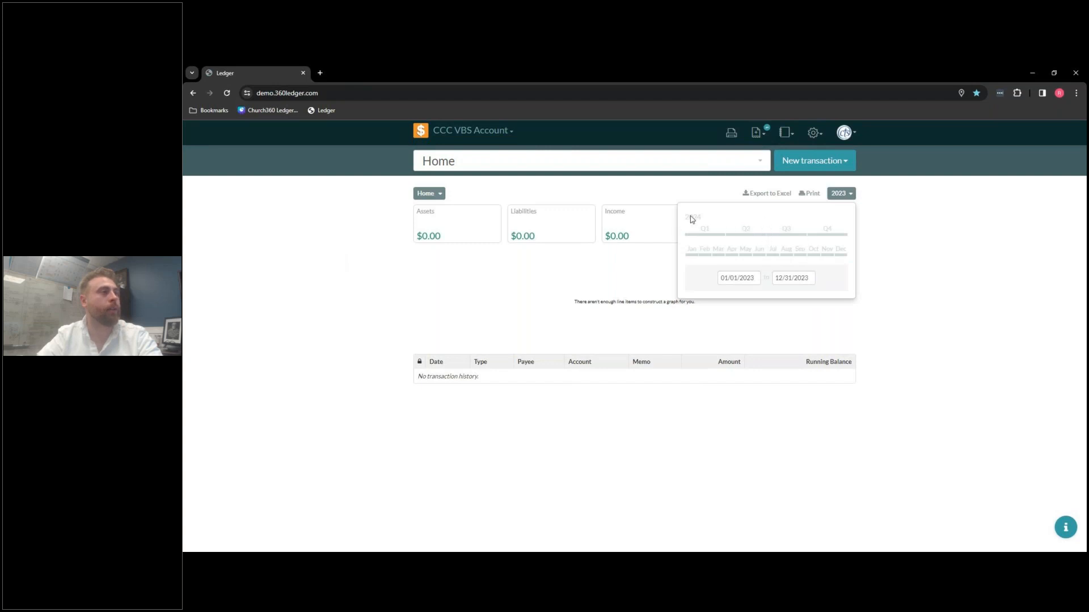
pyautogui.click(705, 233)
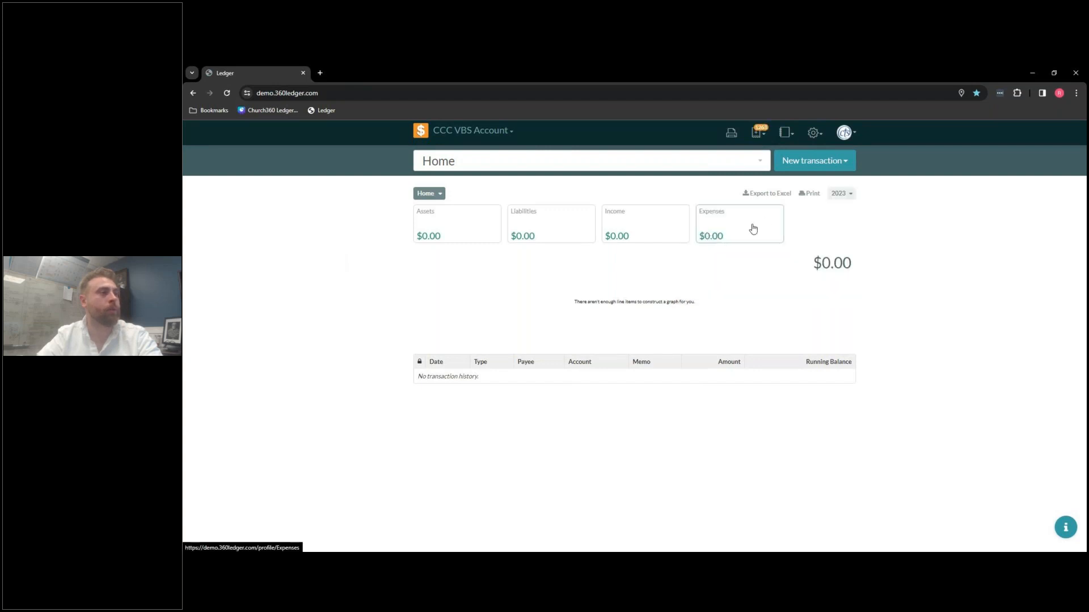
pyautogui.click(841, 196)
pyautogui.click(693, 218)
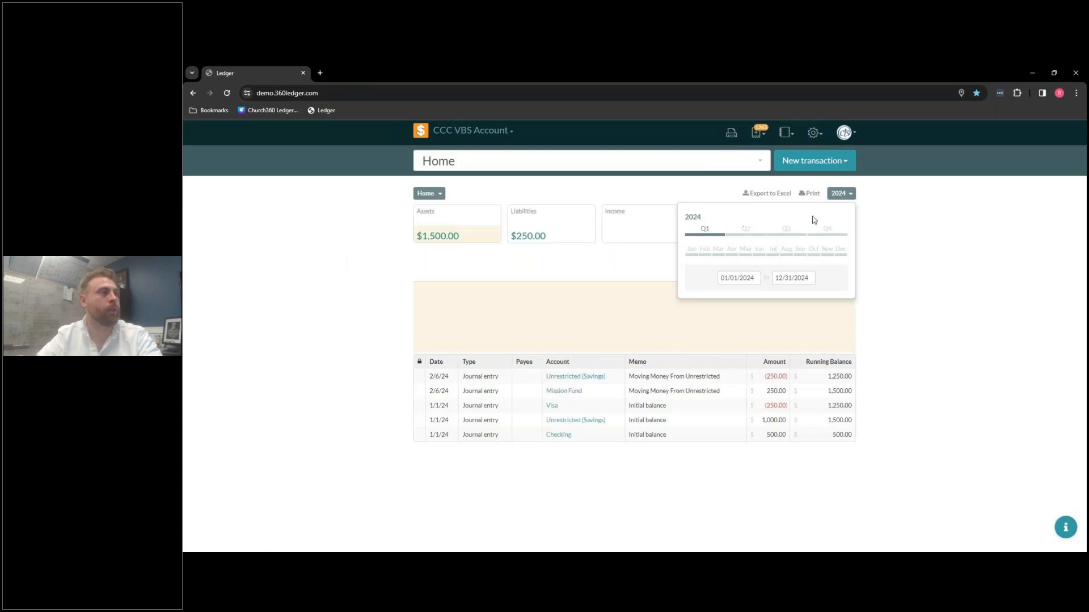
pyautogui.click(929, 257)
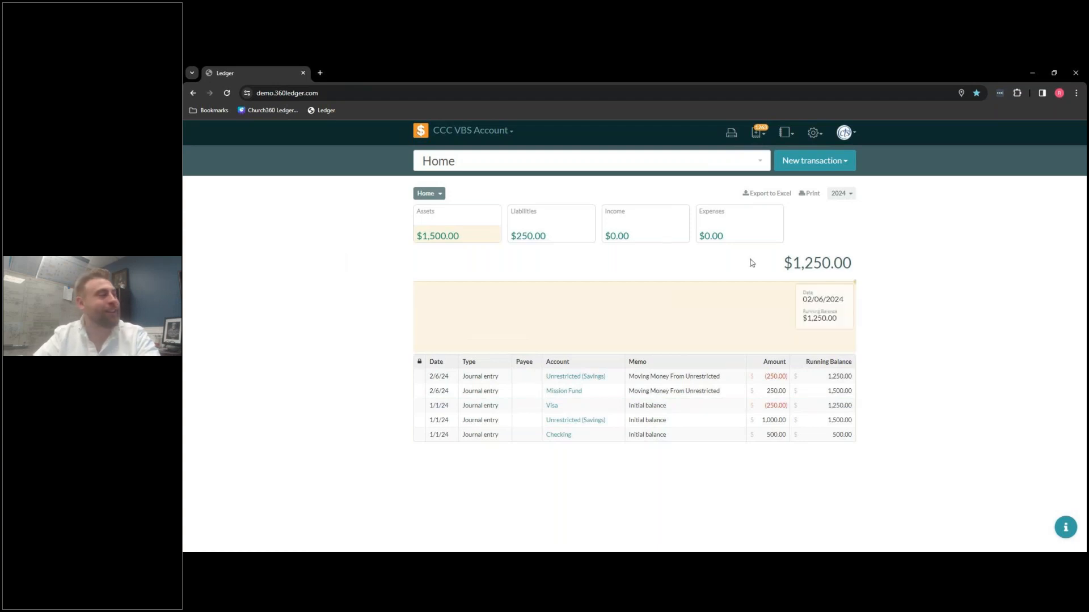
# View the Unrestricted (Savings) account and inspect the 2/6/24 journal entry from the home overview, closing it without editing.
pyautogui.click(562, 379)
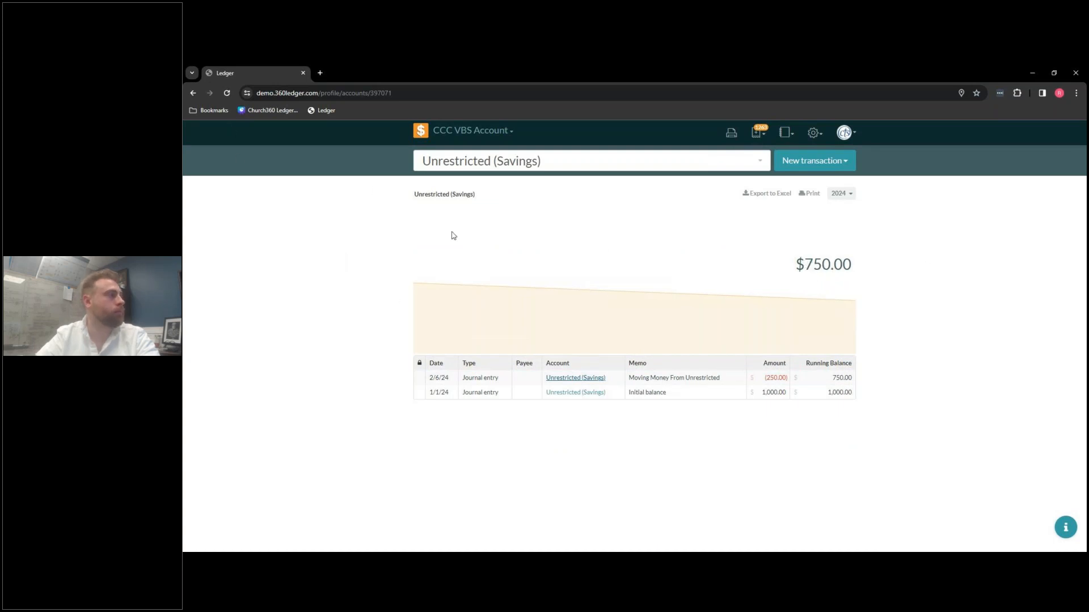
pyautogui.click(421, 131)
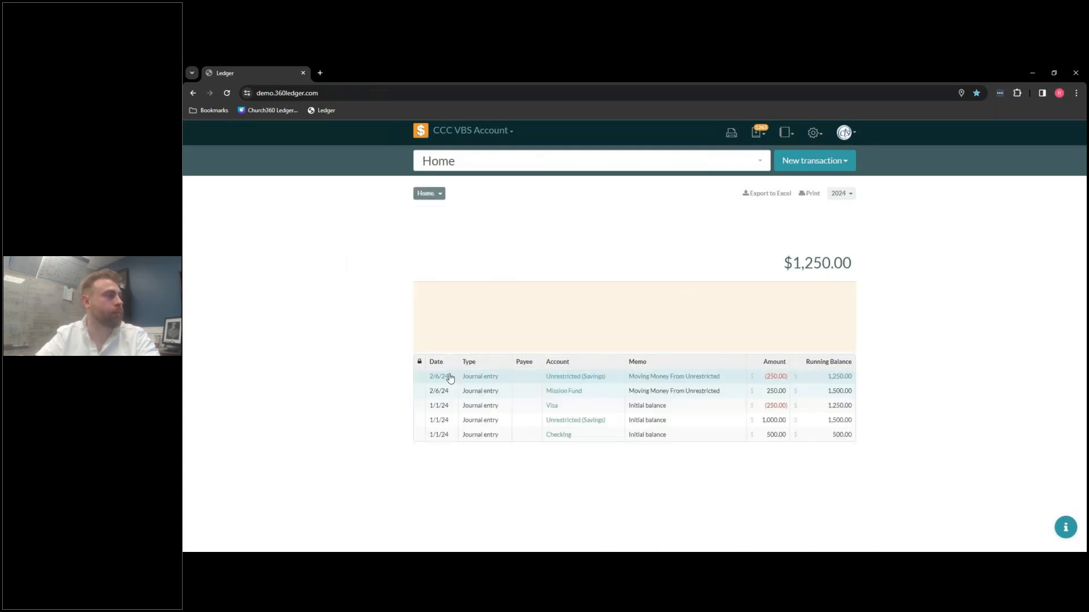
pyautogui.click(830, 377)
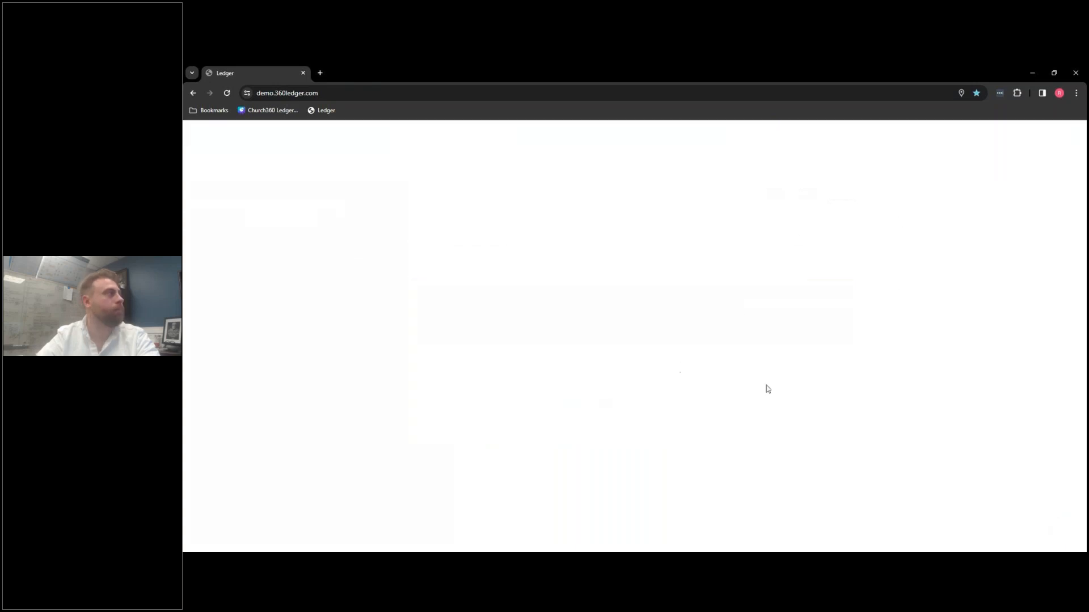
pyautogui.click(227, 93)
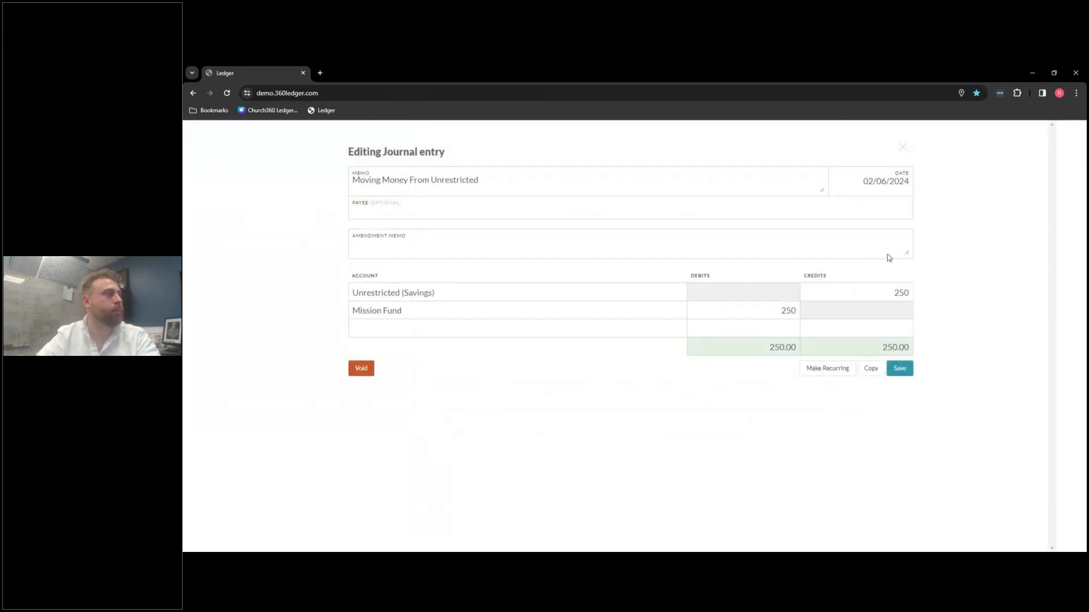
pyautogui.click(896, 245)
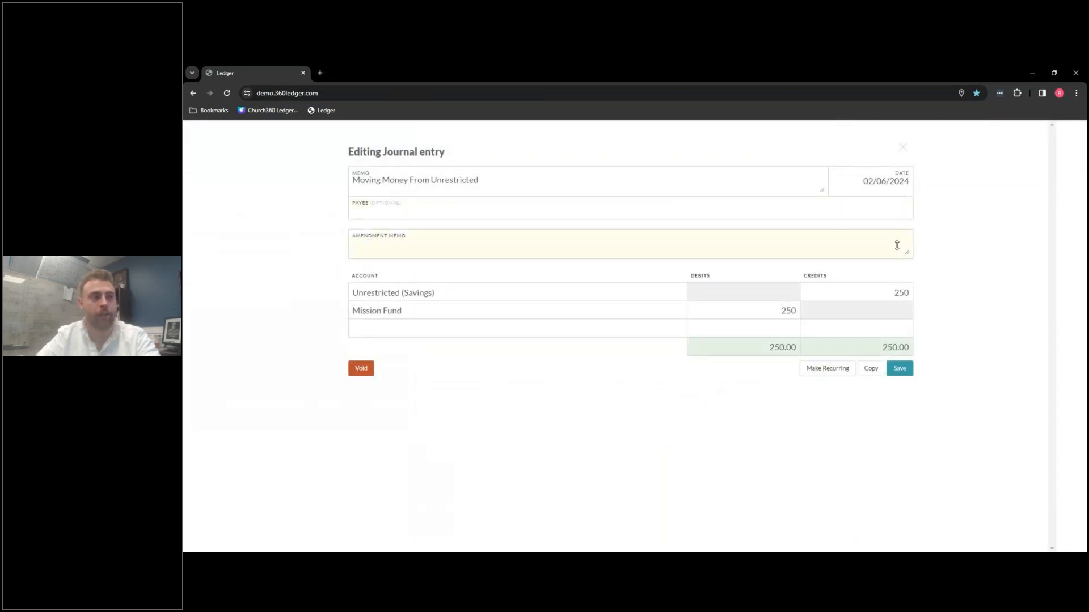
pyautogui.click(902, 147)
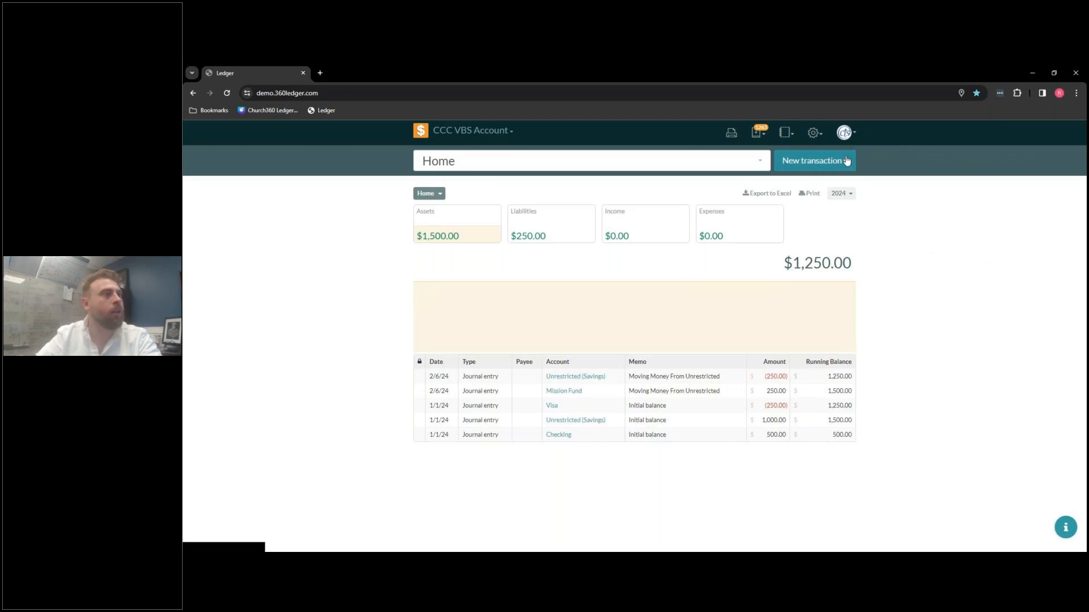
# Create and save a transfer of 250 from Unrestricted (Savings) to Mission Fund.
pyautogui.click(812, 161)
pyautogui.click(800, 183)
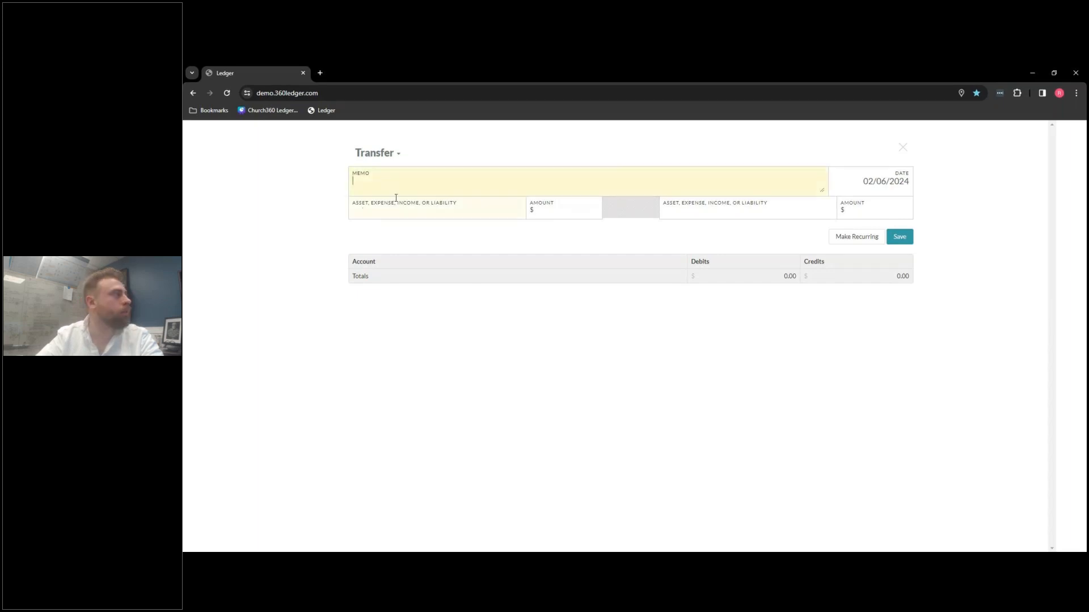
pyautogui.click(450, 208)
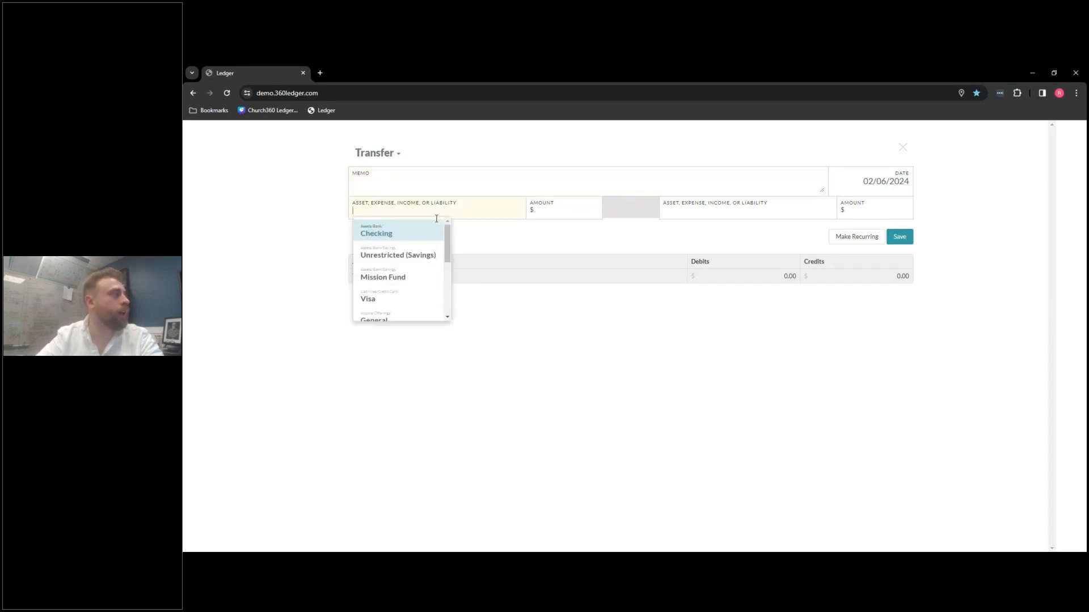
pyautogui.click(400, 255)
pyautogui.click(547, 214)
pyautogui.write('25')
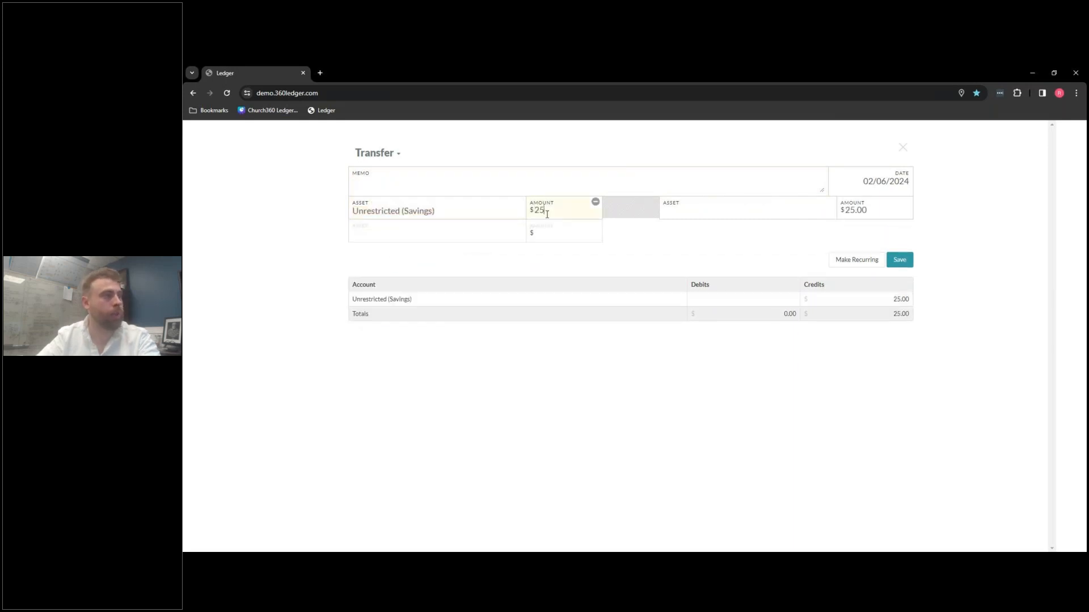
pyautogui.write('0')
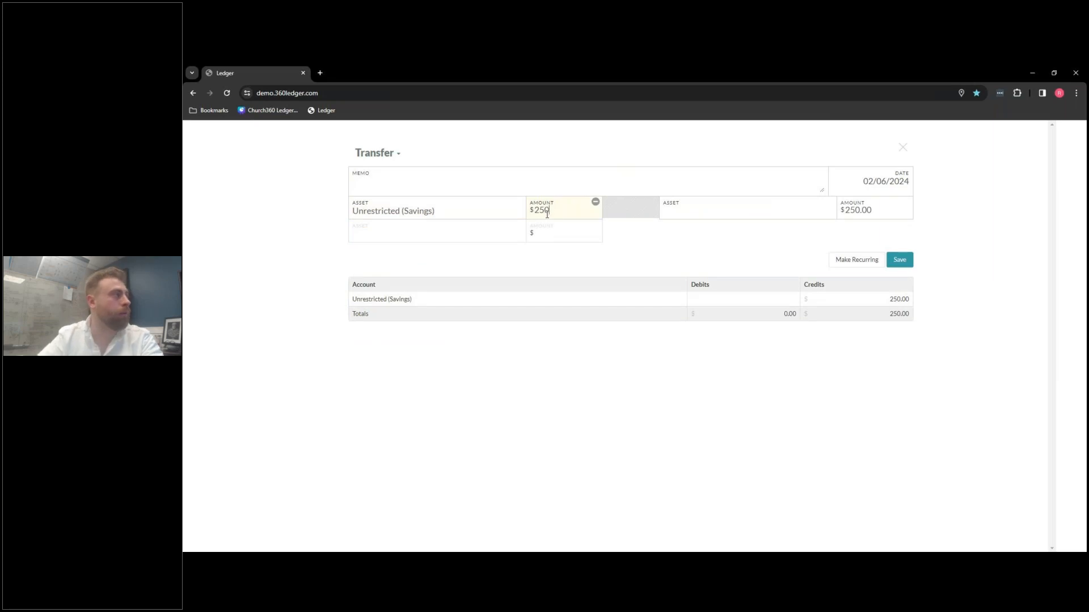
pyautogui.click(672, 208)
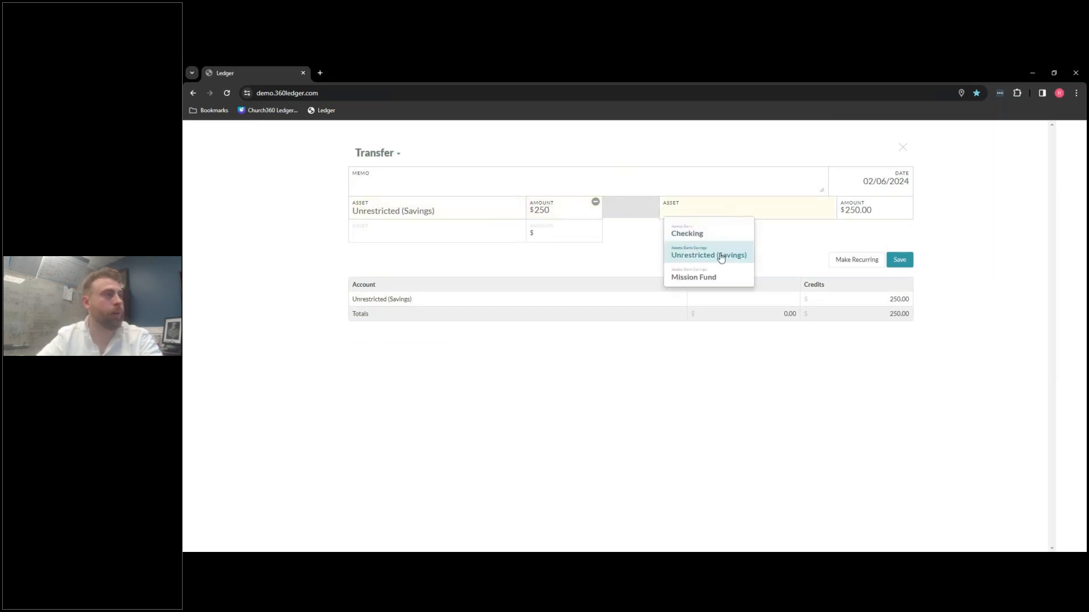
pyautogui.click(710, 278)
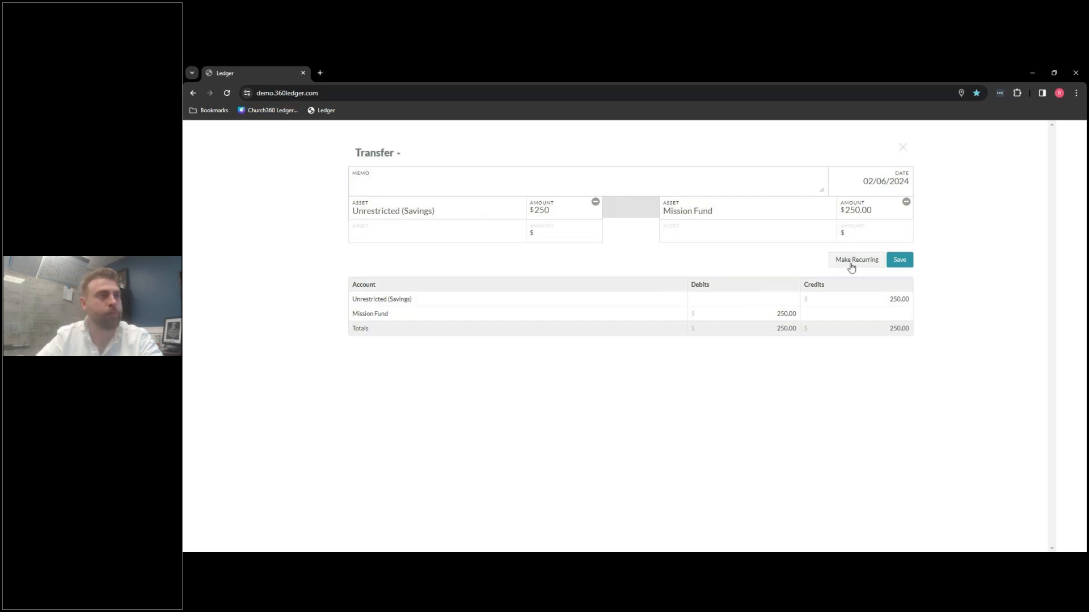
pyautogui.click(899, 260)
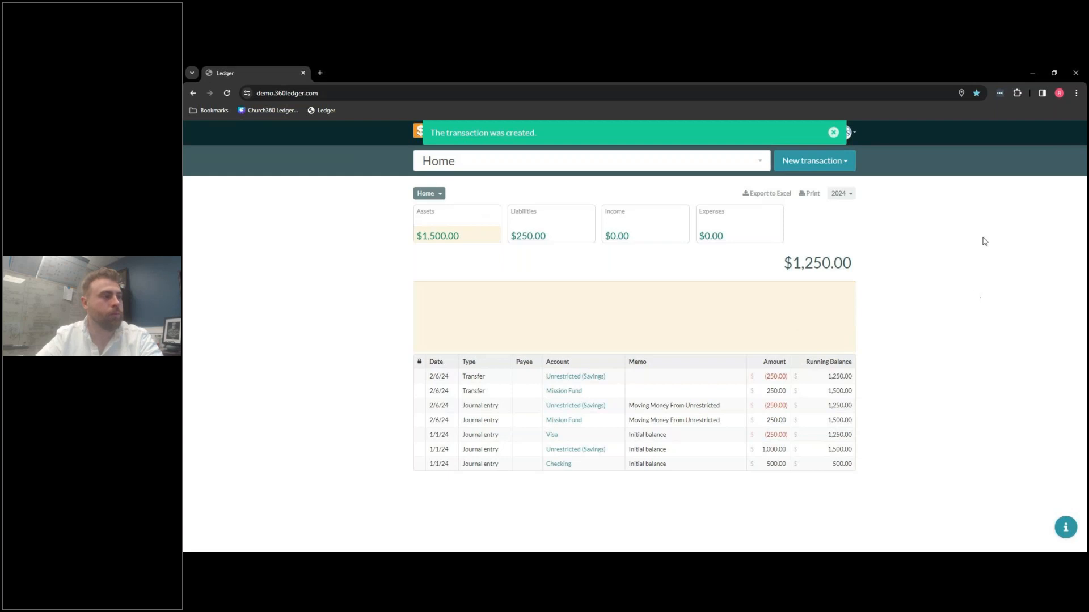
# Start a new deposit with the memo "Offerings From Sunday" and the date 01/29/2024.
pyautogui.click(812, 161)
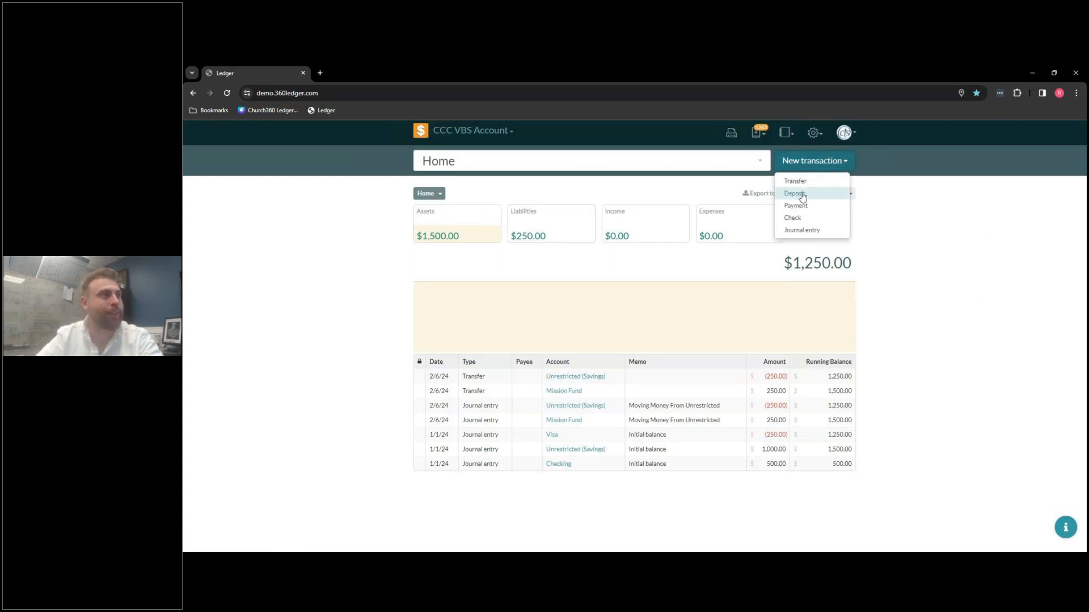
pyautogui.click(802, 198)
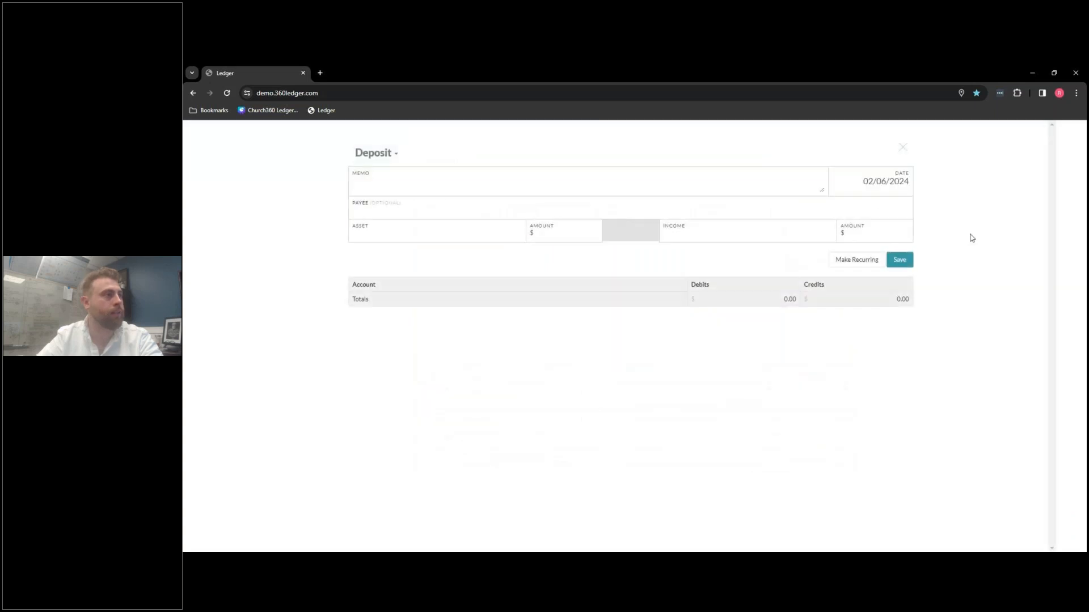
pyautogui.click(531, 191)
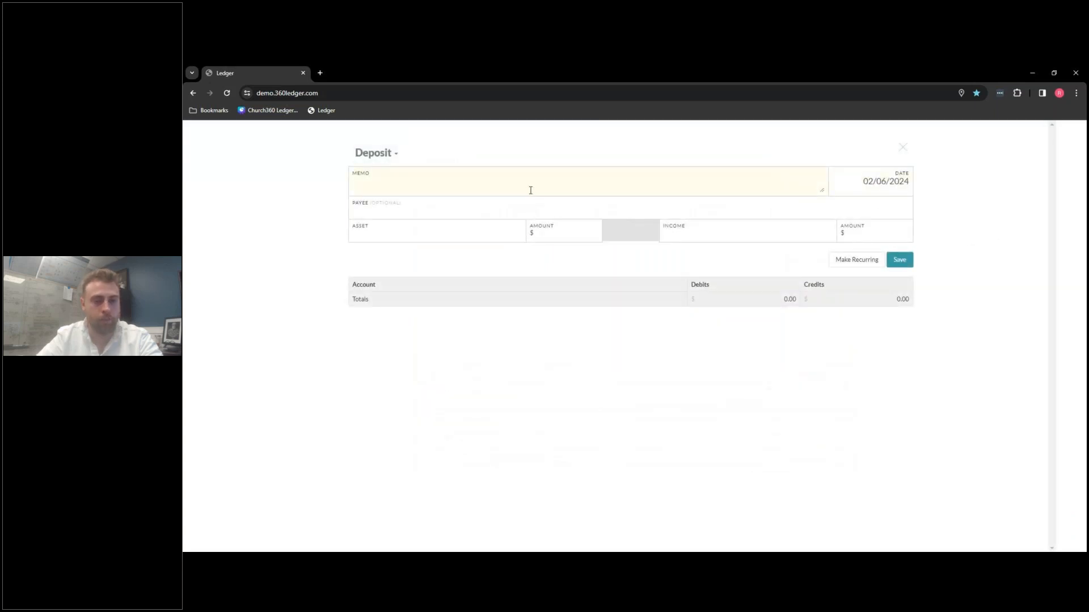
pyautogui.write('Offerings From Sunday')
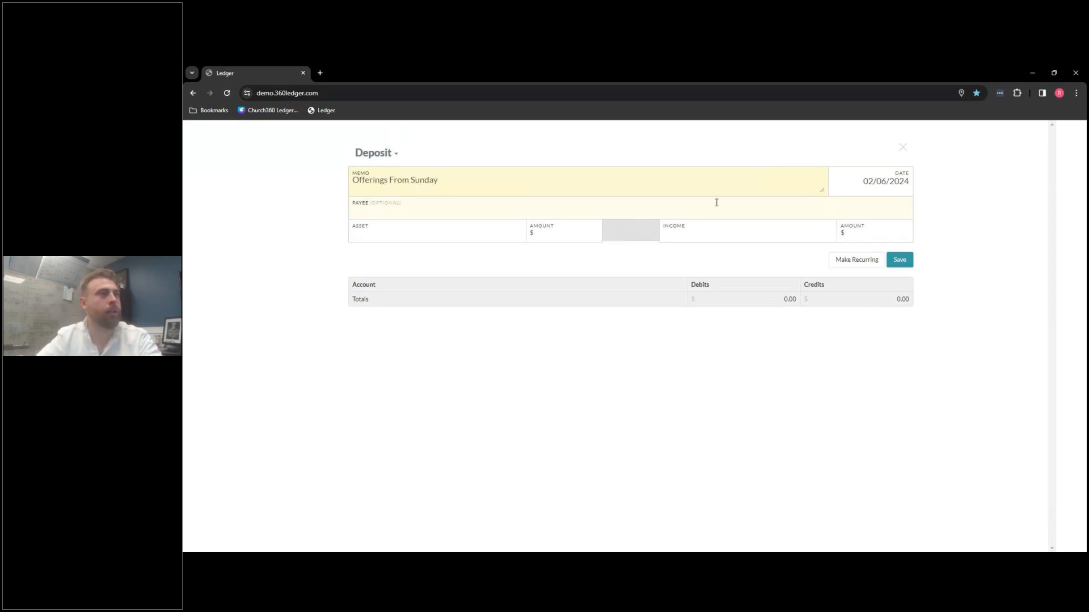
pyautogui.click(884, 180)
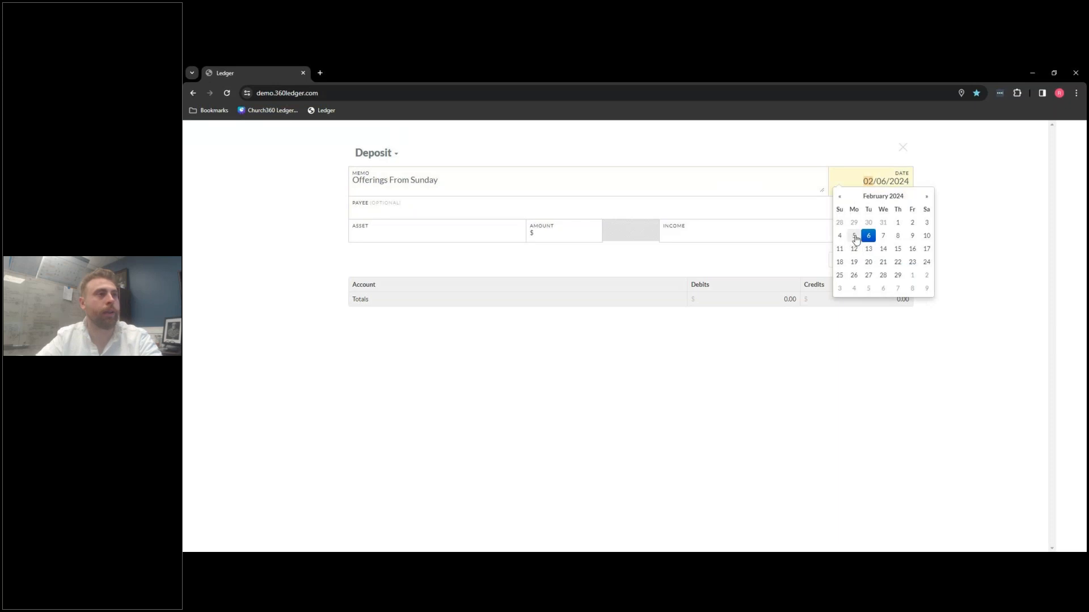
pyautogui.click(854, 252)
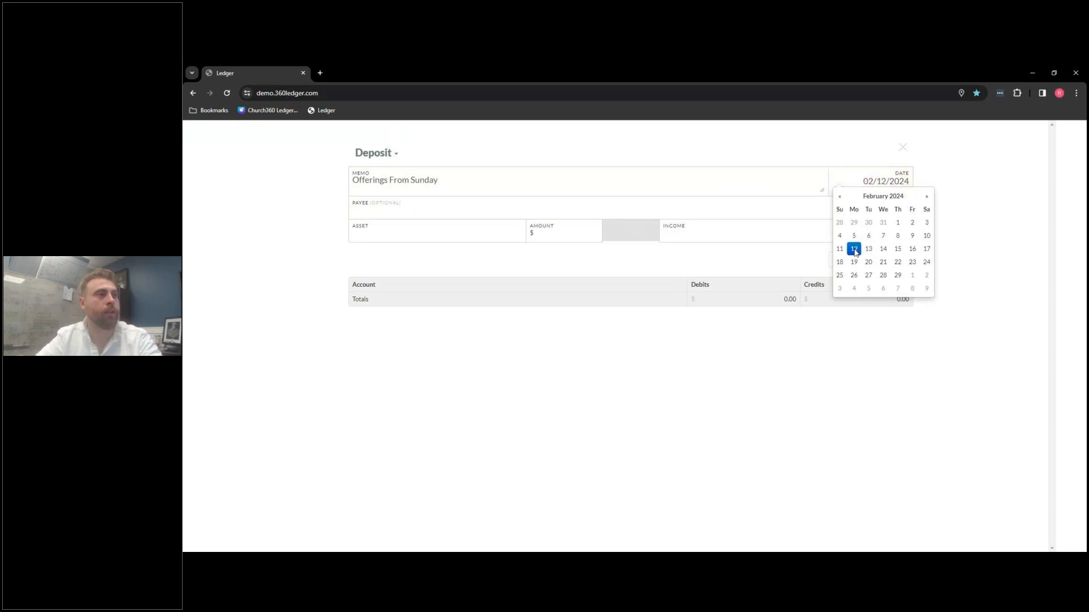
pyautogui.click(855, 226)
pyautogui.click(980, 262)
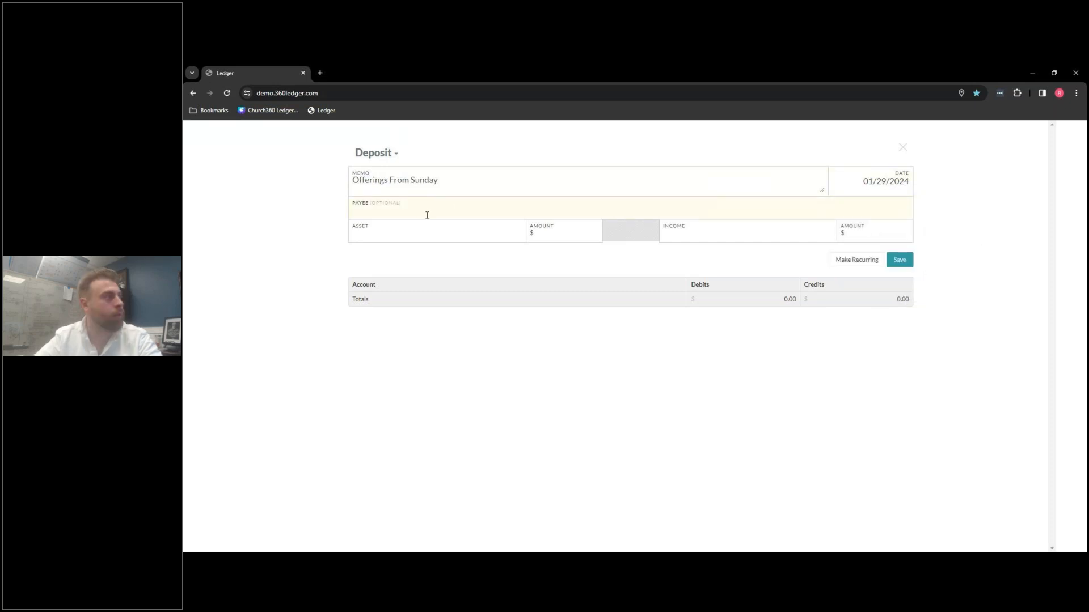
# Assign Checking as the deposit's asset account with an amount of 500.
pyautogui.click(424, 234)
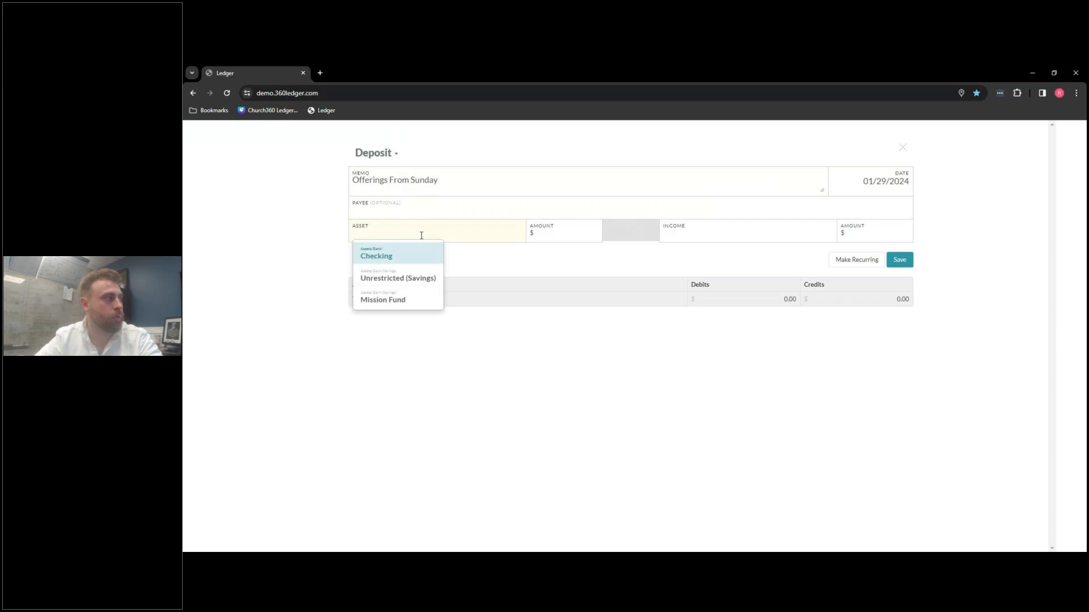
pyautogui.click(409, 262)
pyautogui.click(552, 235)
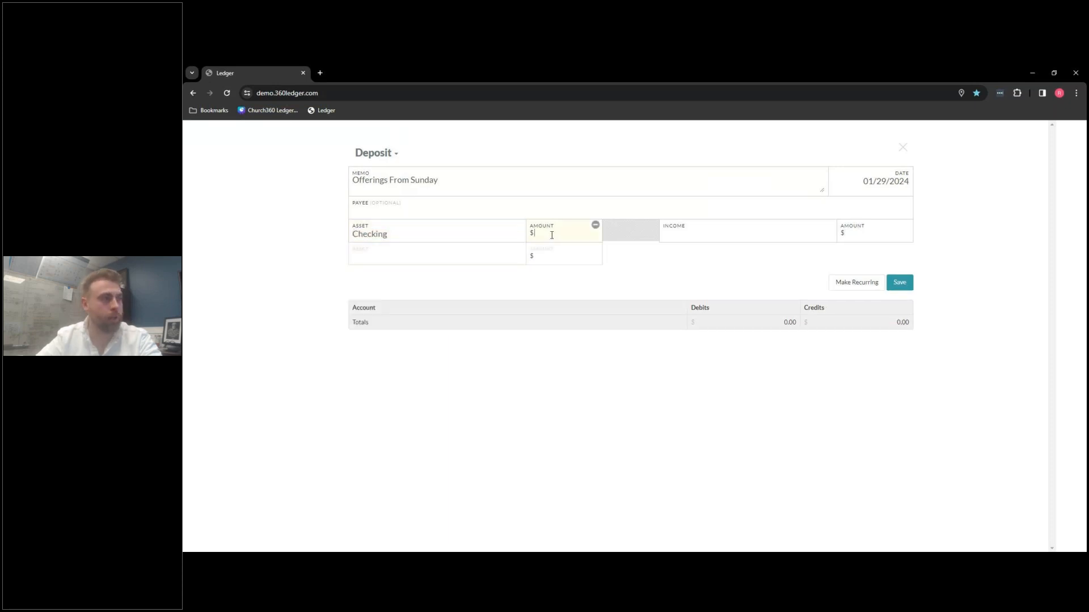
pyautogui.write('500')
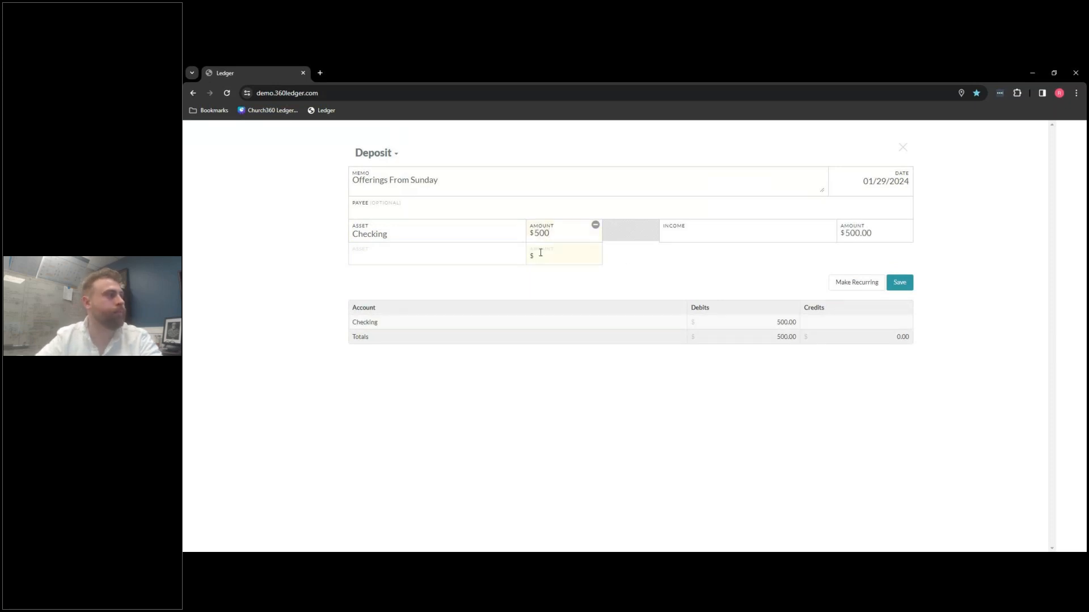
pyautogui.click(477, 255)
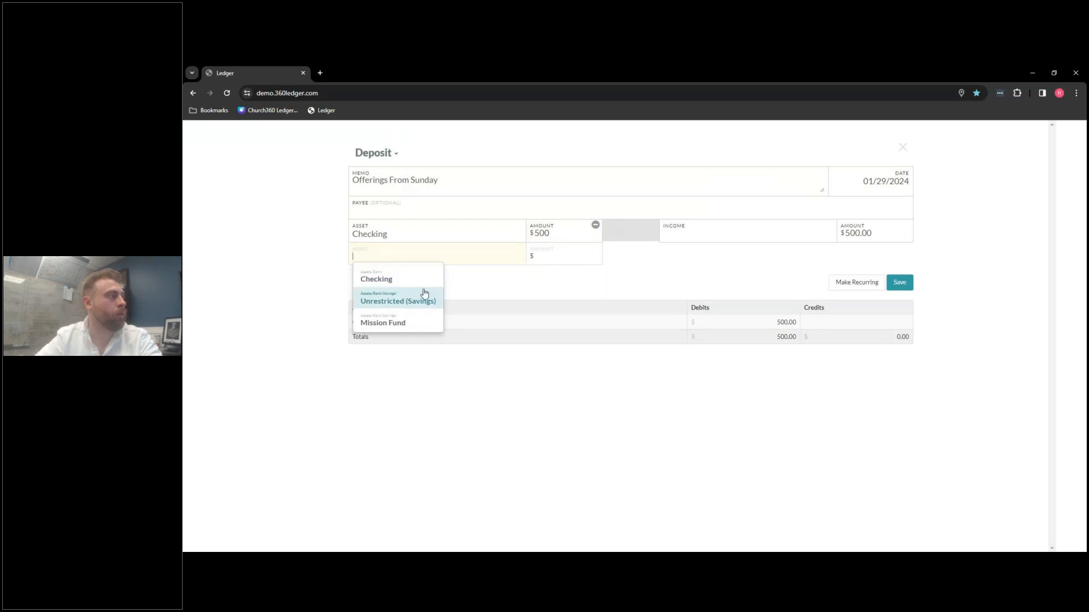
pyautogui.click(602, 287)
# Assign VBS as the deposit's first income account and set its amount to 50.
pyautogui.click(670, 234)
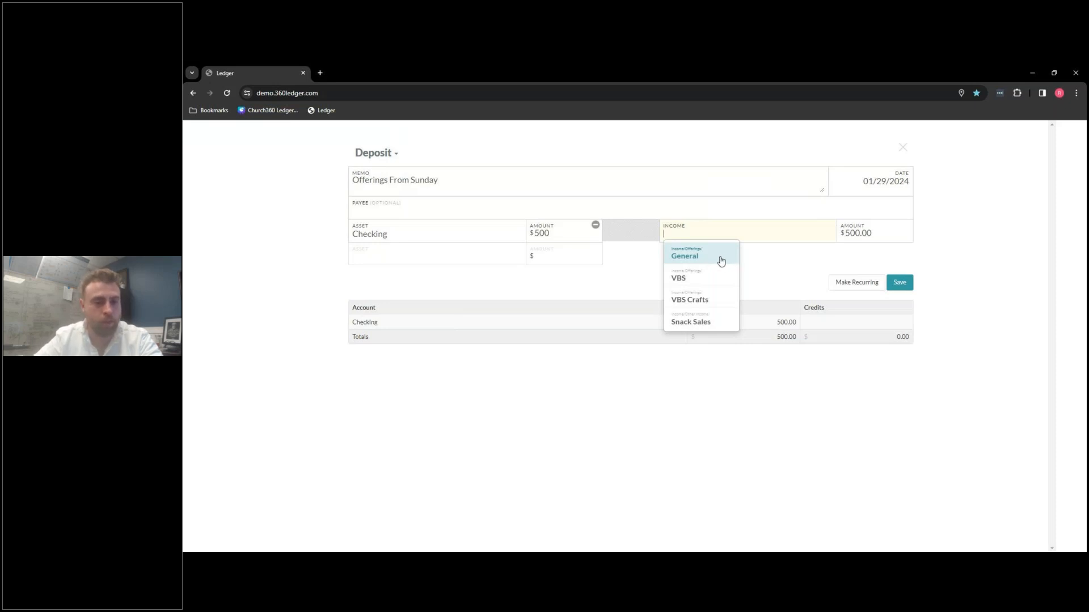
pyautogui.click(708, 278)
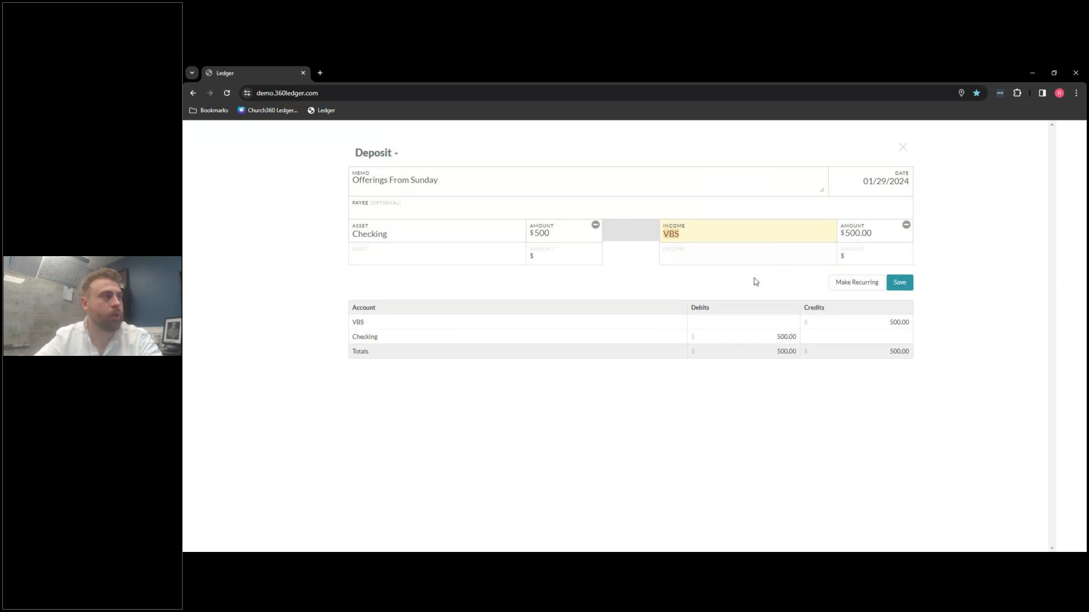
pyautogui.click(759, 257)
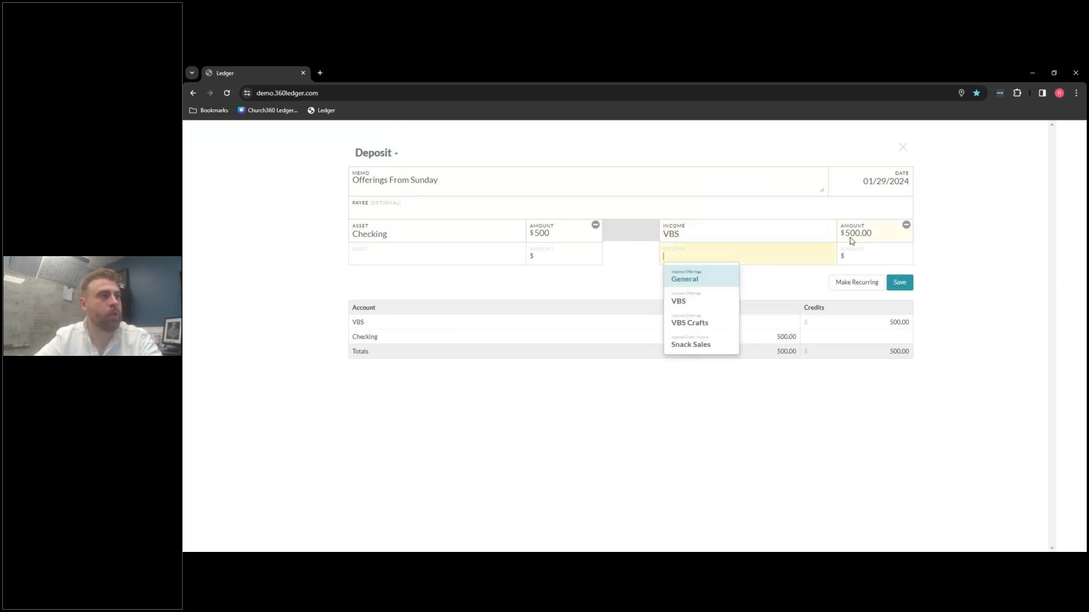
pyautogui.click(867, 232)
pyautogui.doubleClick(863, 233)
pyautogui.write('50')
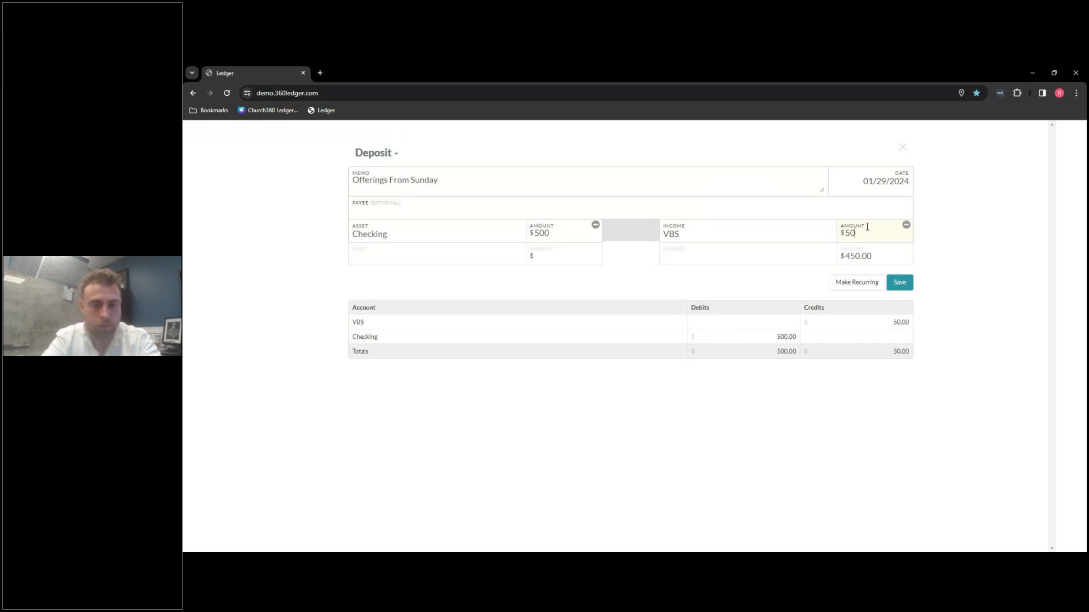
# Set the deposit's VBS income amount to 400 and add a VBS Crafts income line of 50.
pyautogui.press('BackSpace')
pyautogui.press('BackSpace')
pyautogui.write('400')
pyautogui.click(710, 252)
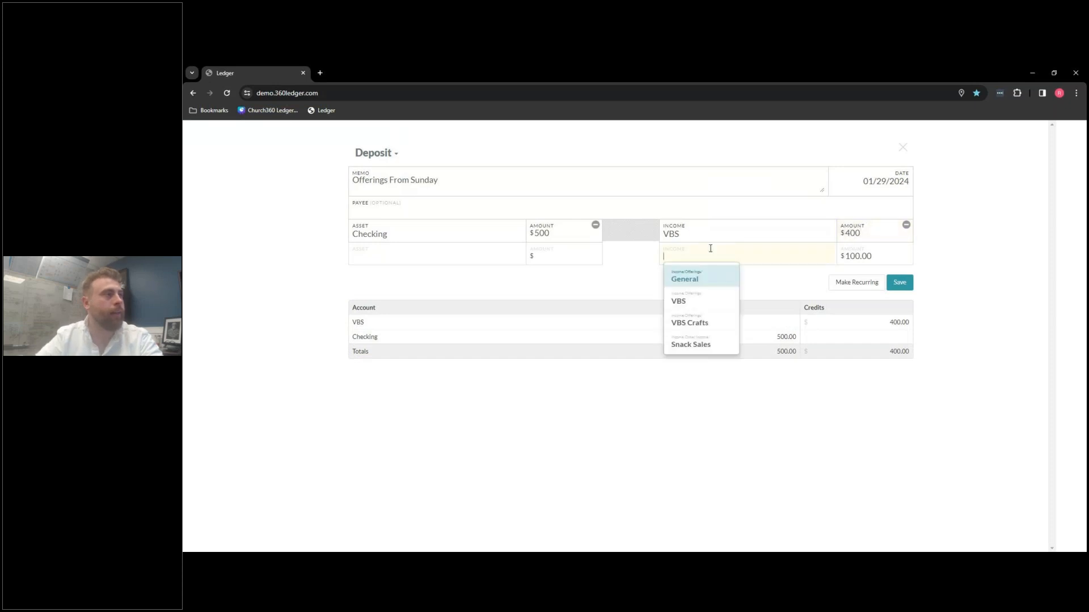
pyautogui.click(711, 318)
pyautogui.click(872, 255)
pyautogui.write('50')
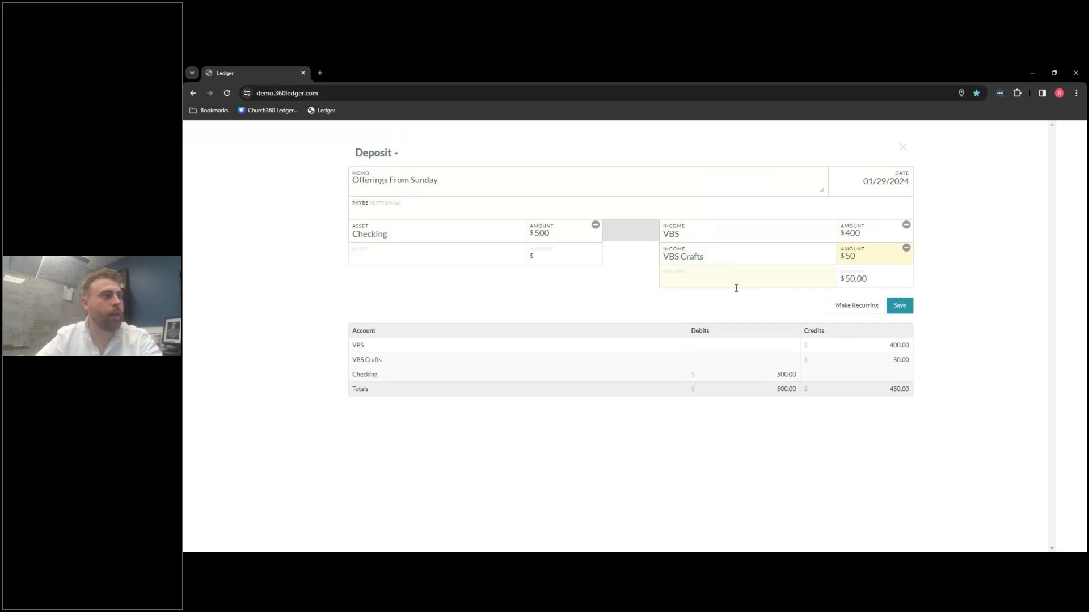
# Add General as the deposit's third income account with 50.00 and save the deposit.
pyautogui.click(732, 281)
pyautogui.click(692, 302)
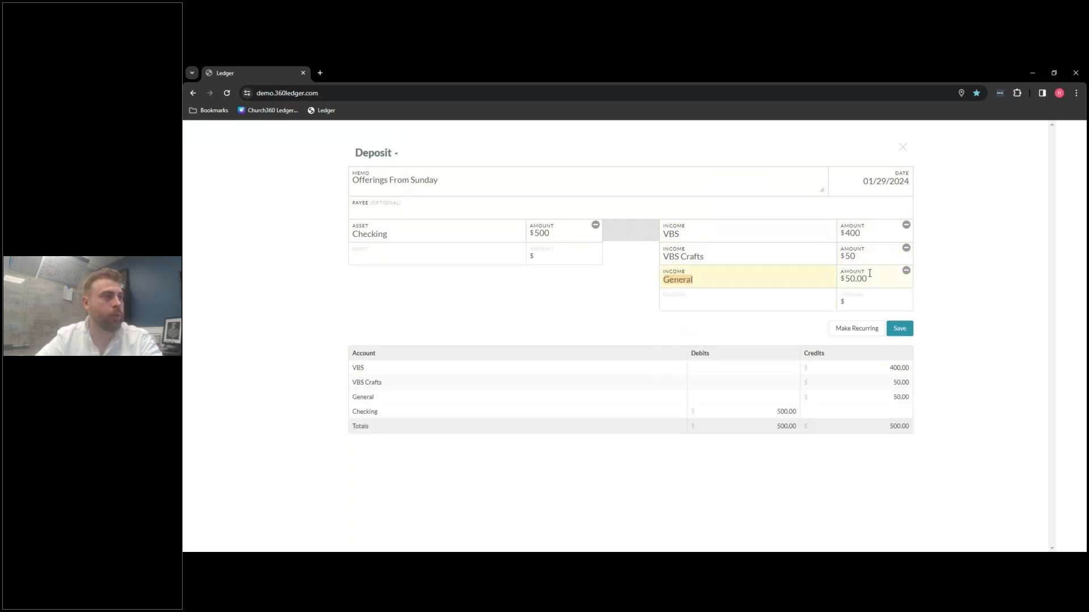
pyautogui.click(872, 283)
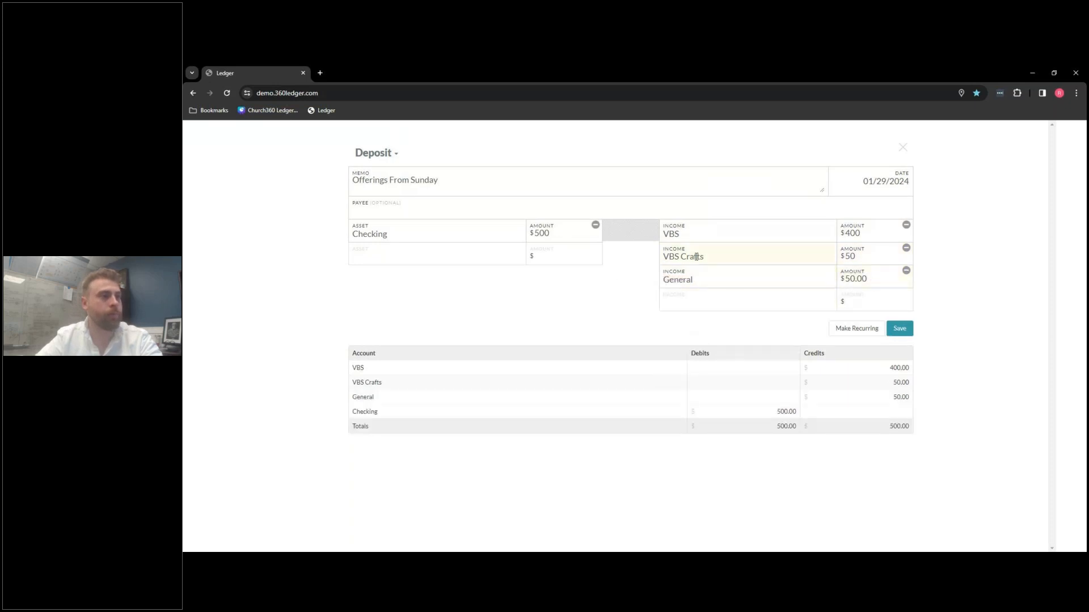
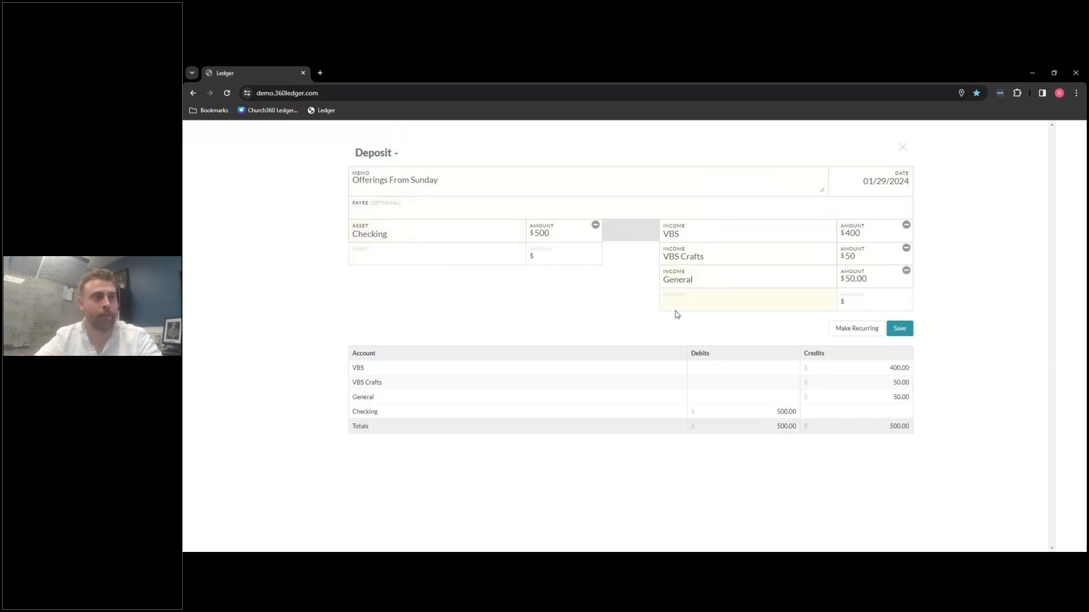
pyautogui.click(901, 329)
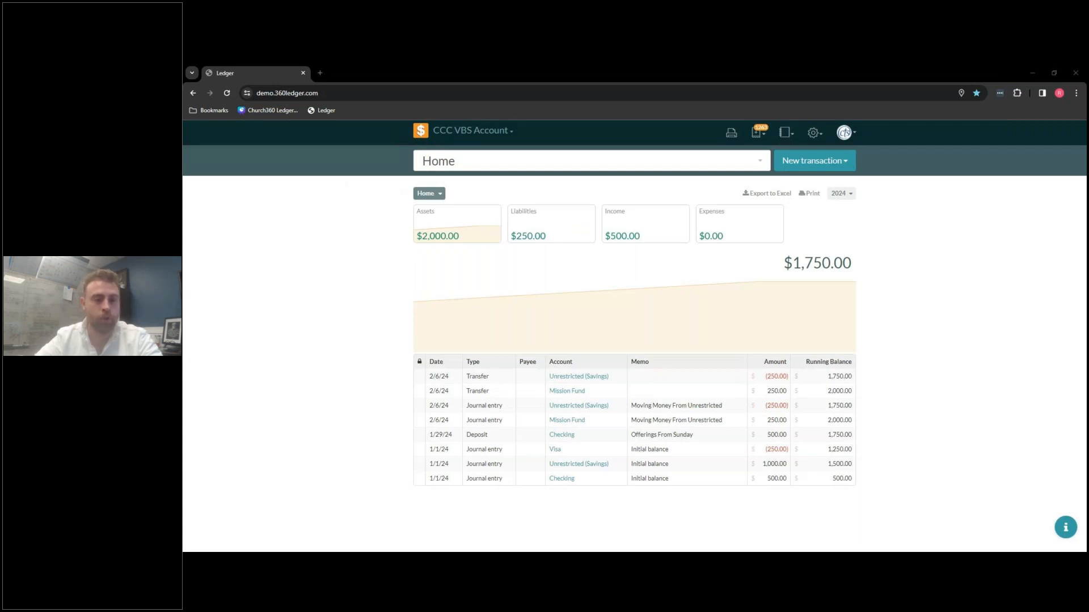
# Start a new payment with the memo "VBS Starter Kit" and Concordia Publishing House as payee.
pyautogui.click(816, 167)
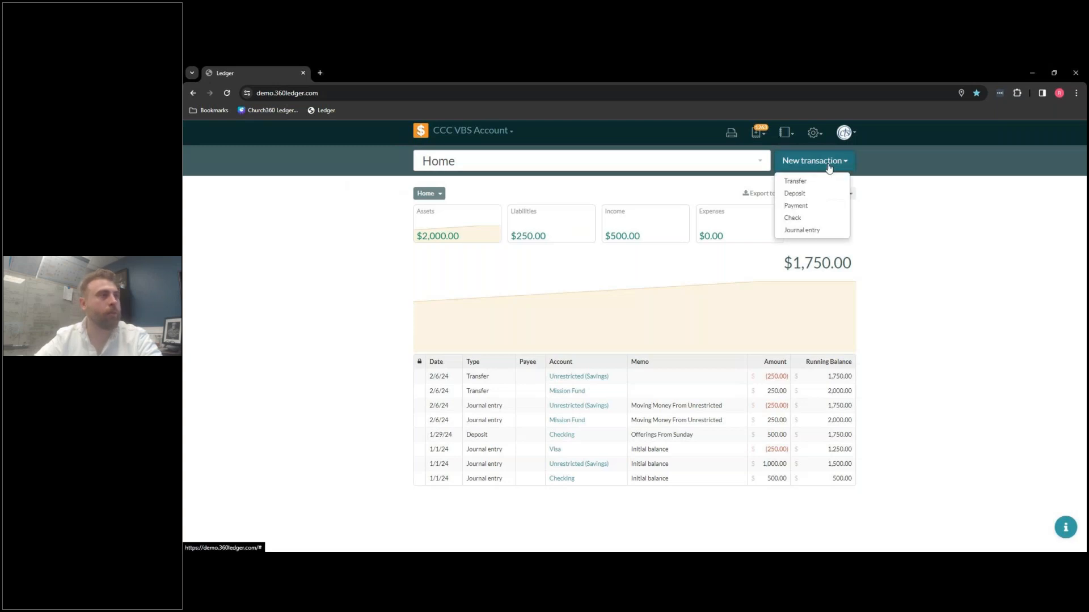
pyautogui.click(797, 205)
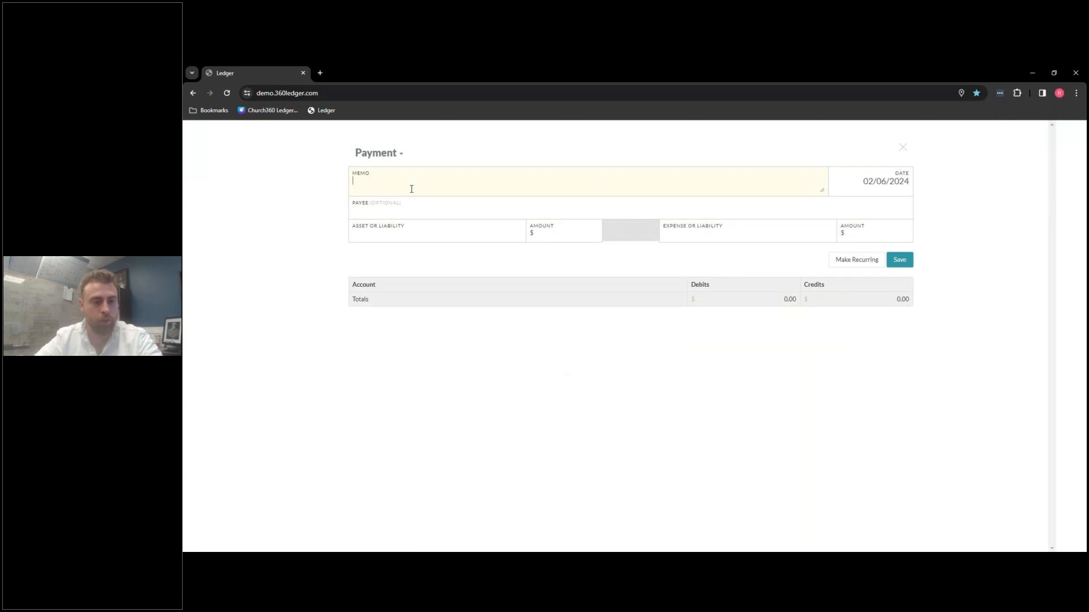
pyautogui.write('VBS S')
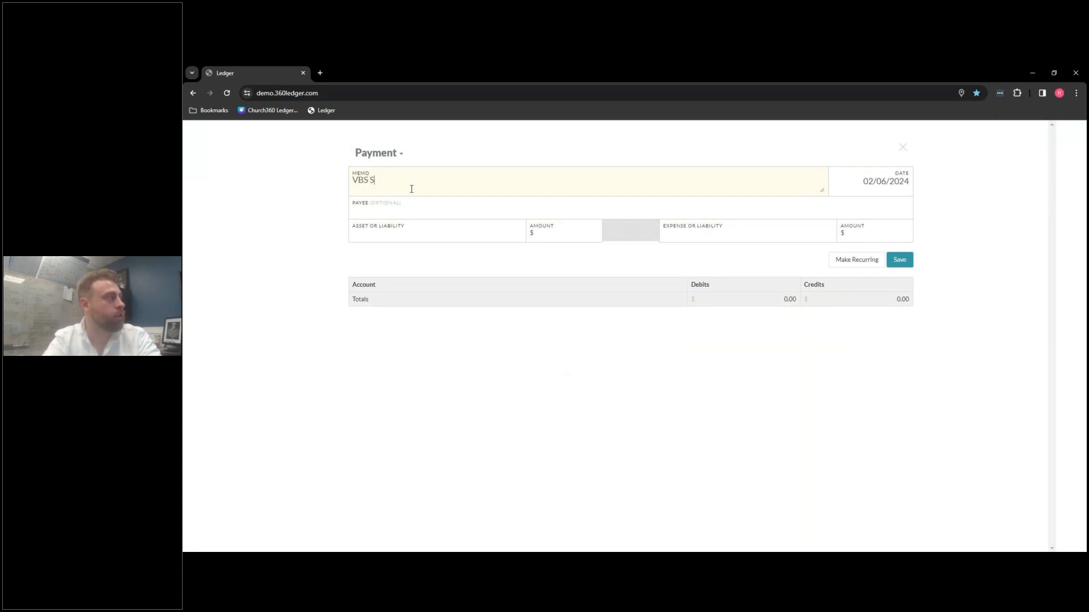
pyautogui.write('tarter Kit')
pyautogui.press('Tab')
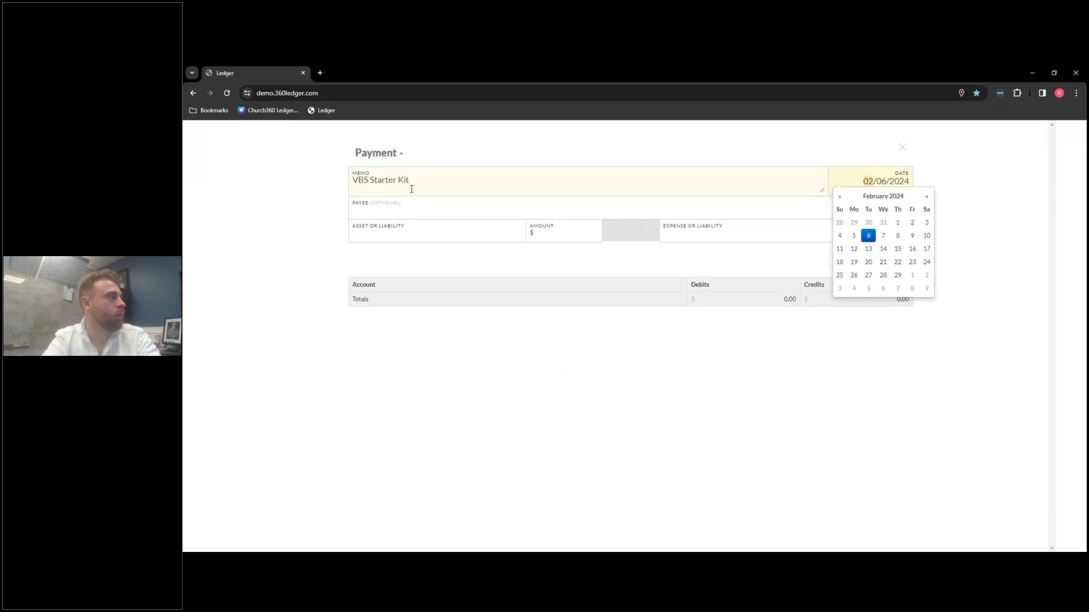
pyautogui.click(434, 208)
pyautogui.write('Conc')
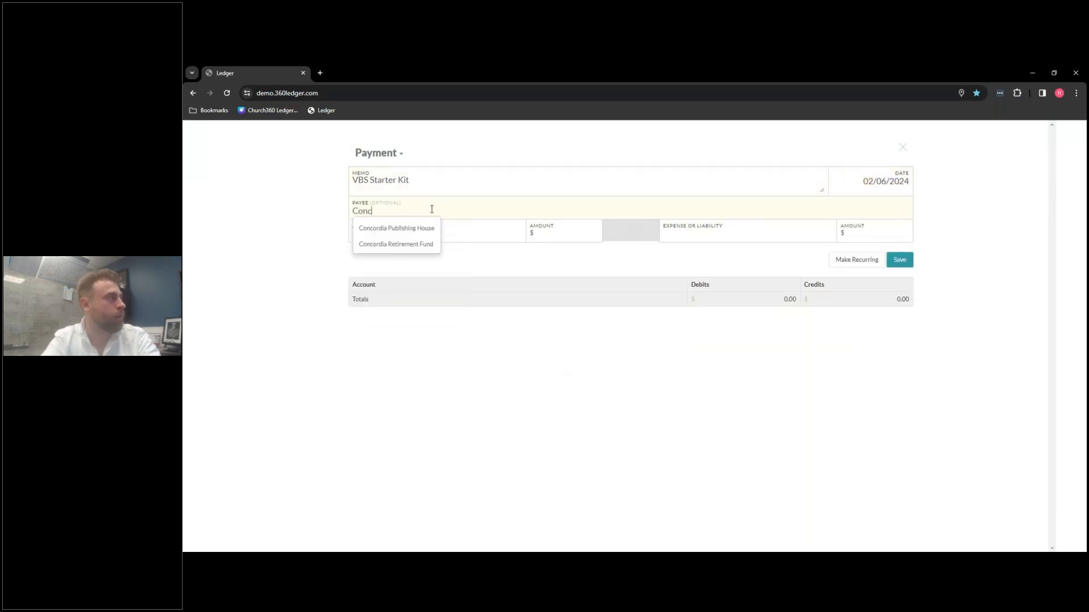
pyautogui.click(420, 227)
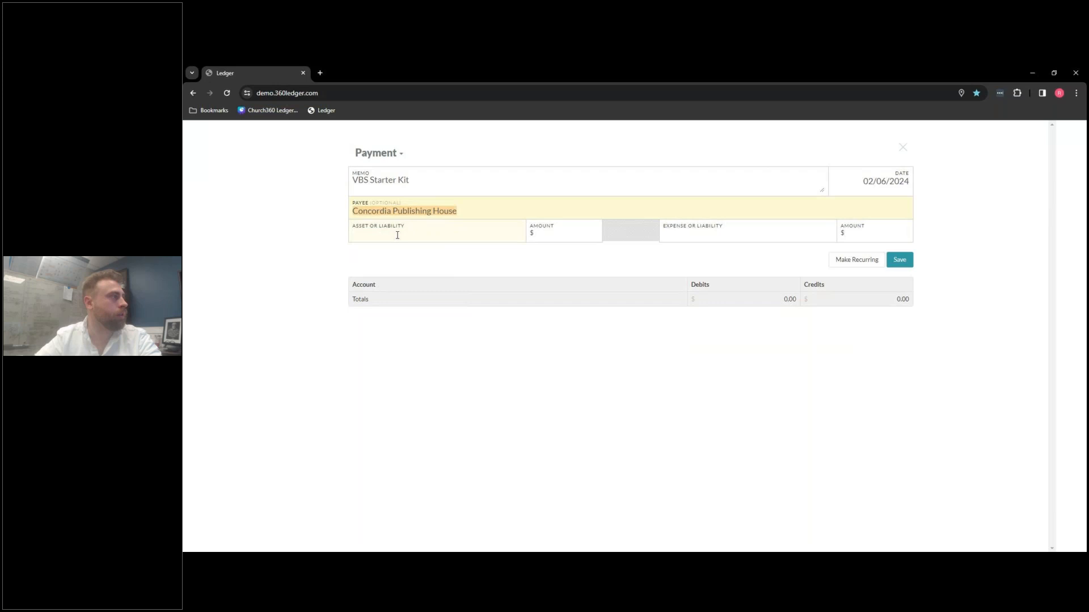
# Assign Visa as the payment's asset or liability account with an amount of 100, and Visa as its expense or liability account.
pyautogui.click(471, 233)
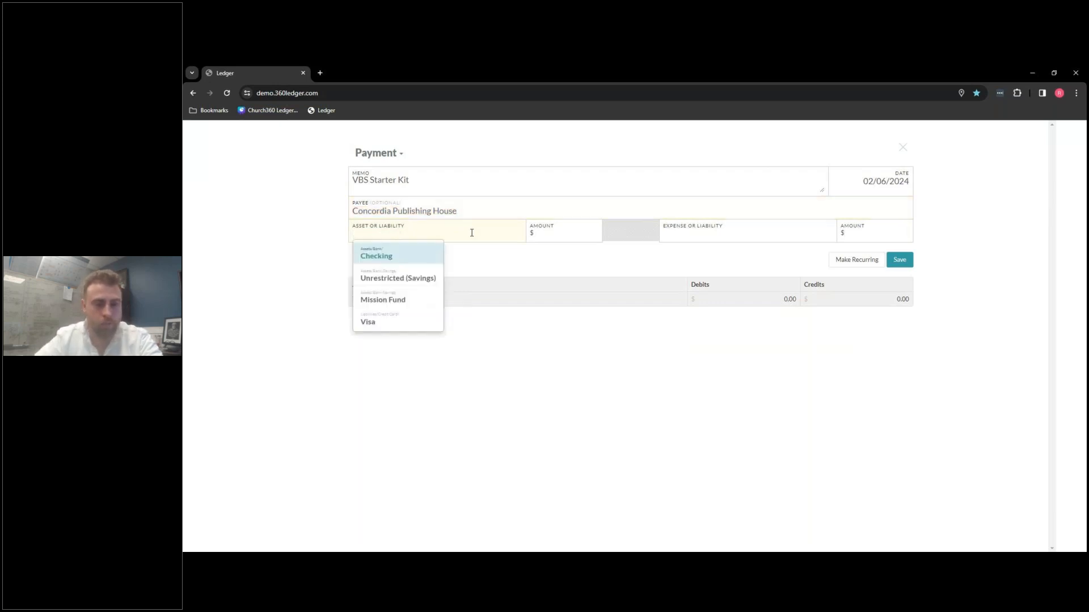
pyautogui.click(388, 320)
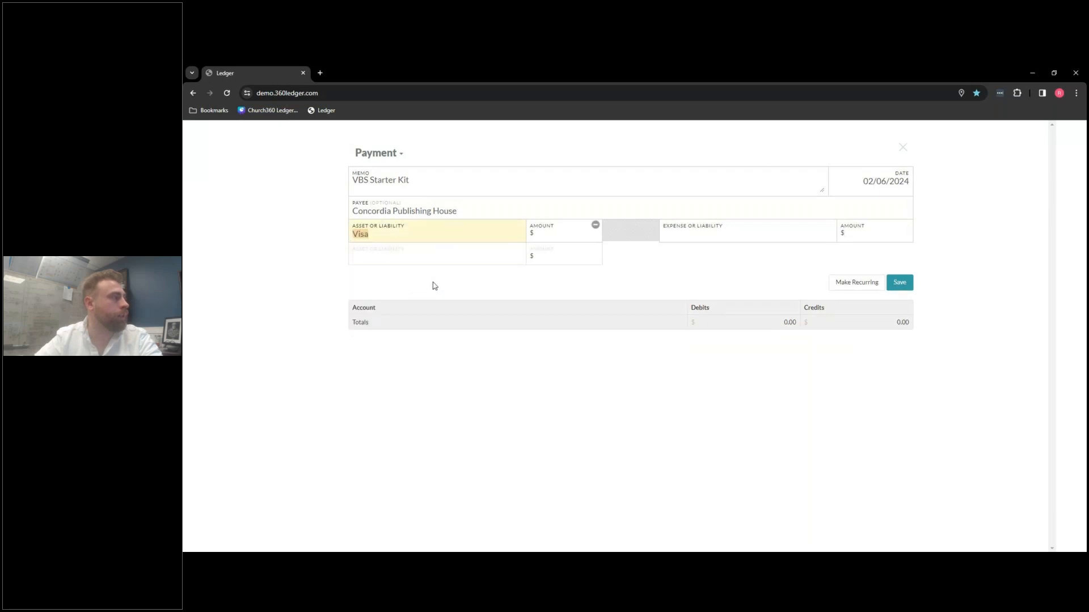
pyautogui.click(564, 235)
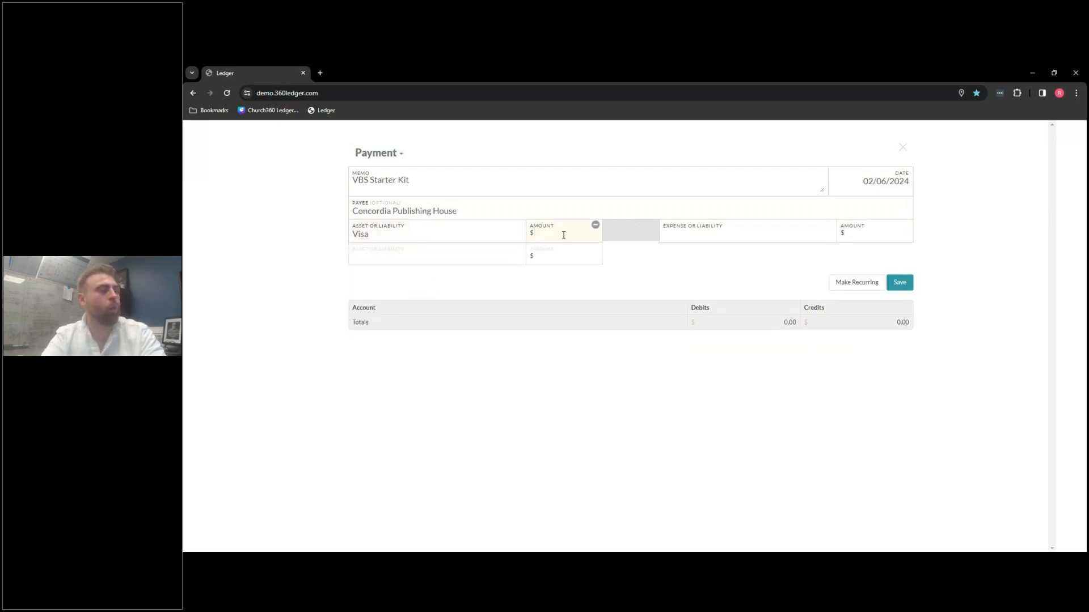
pyautogui.write('100')
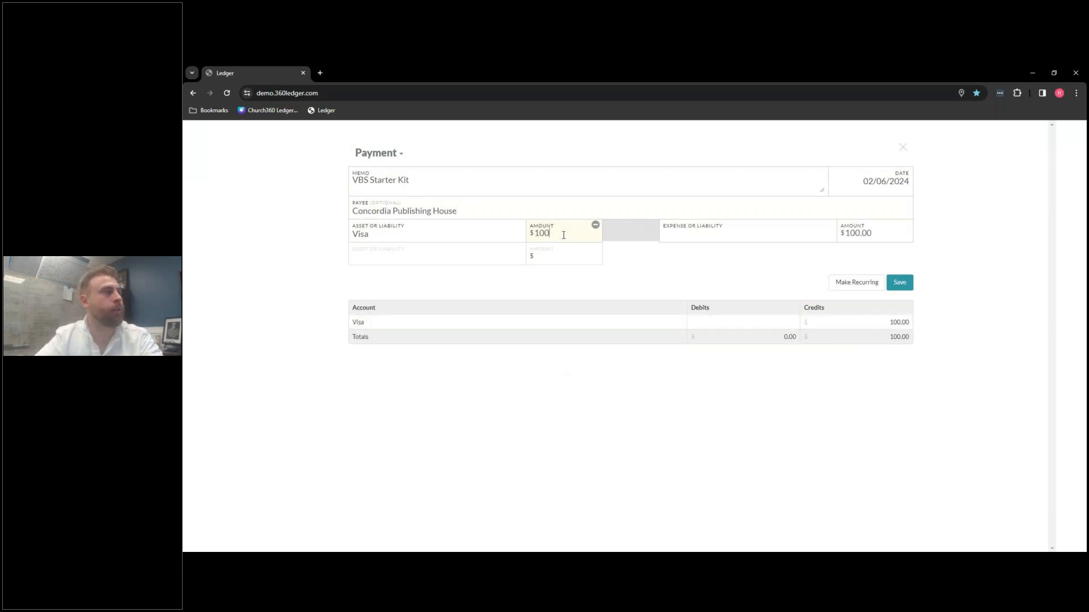
pyautogui.click(728, 231)
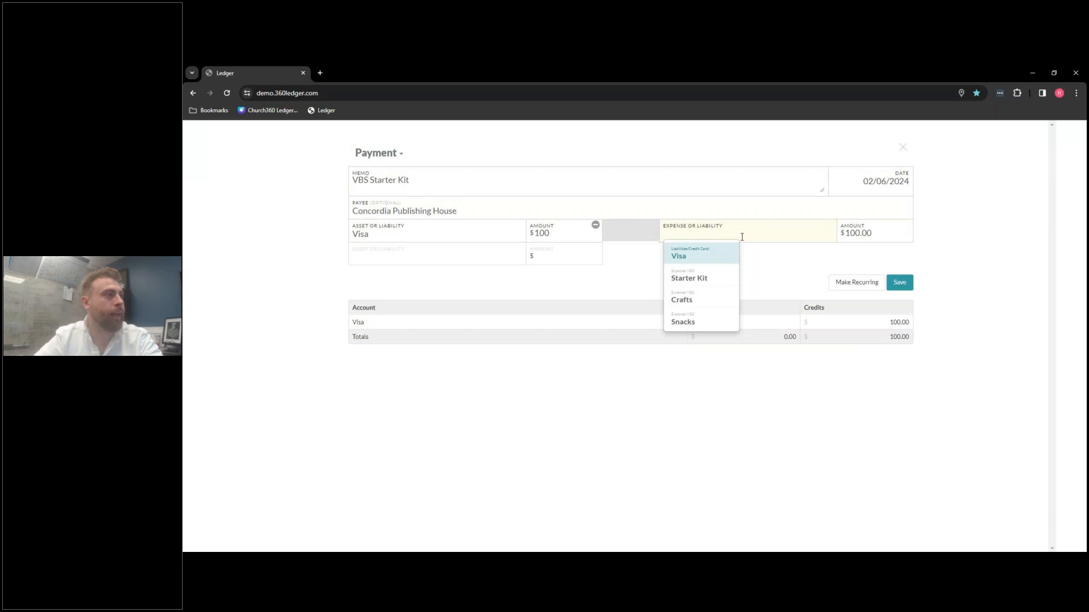
pyautogui.click(689, 255)
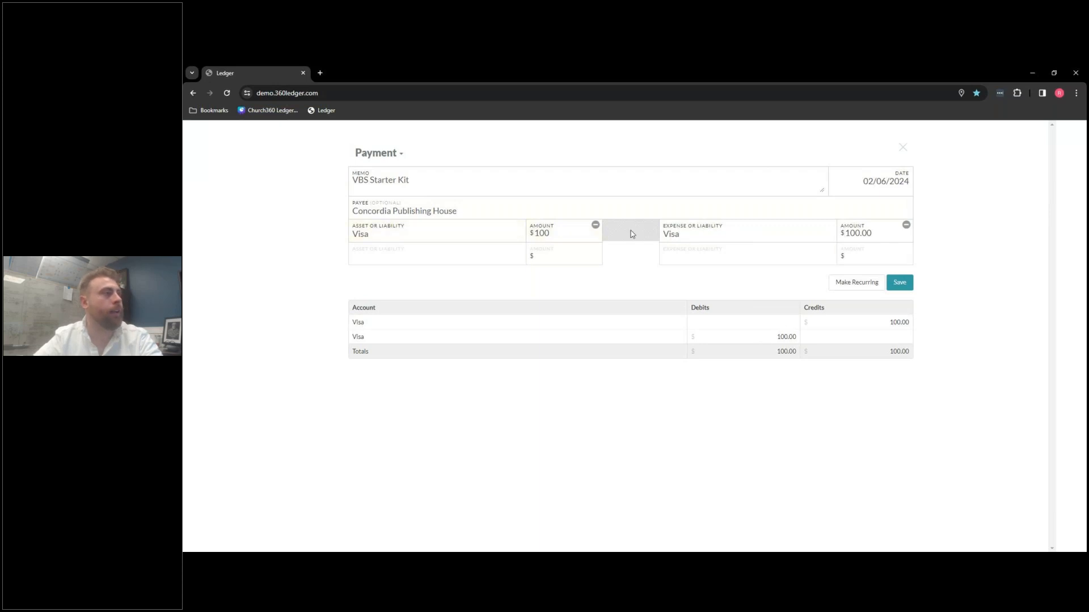
# Remove the payment's Visa asset or liability line and add Visa back with 100.00.
pyautogui.click(596, 225)
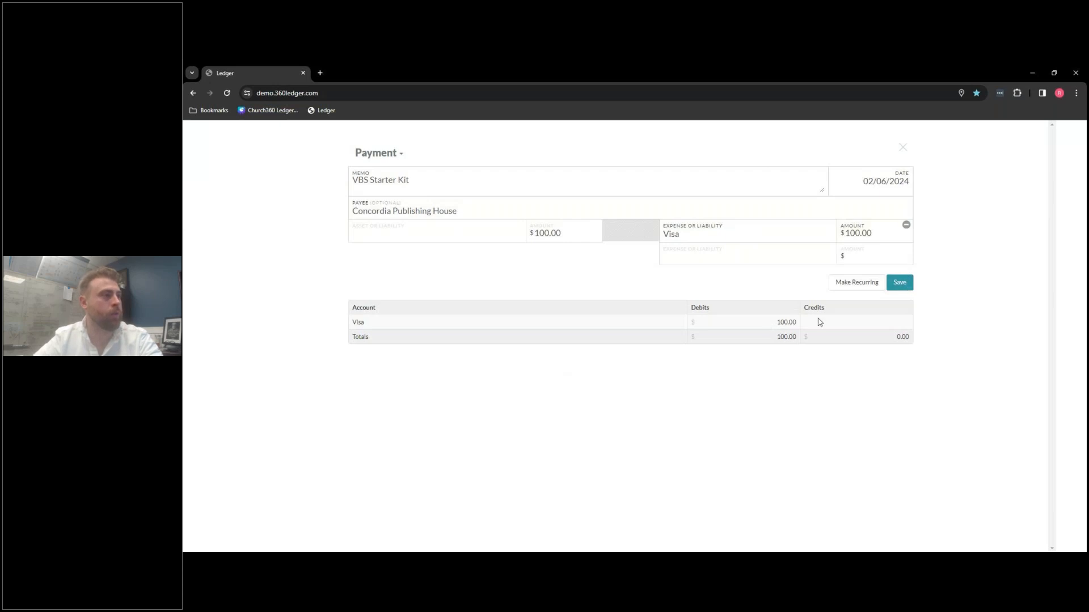
pyautogui.click(572, 231)
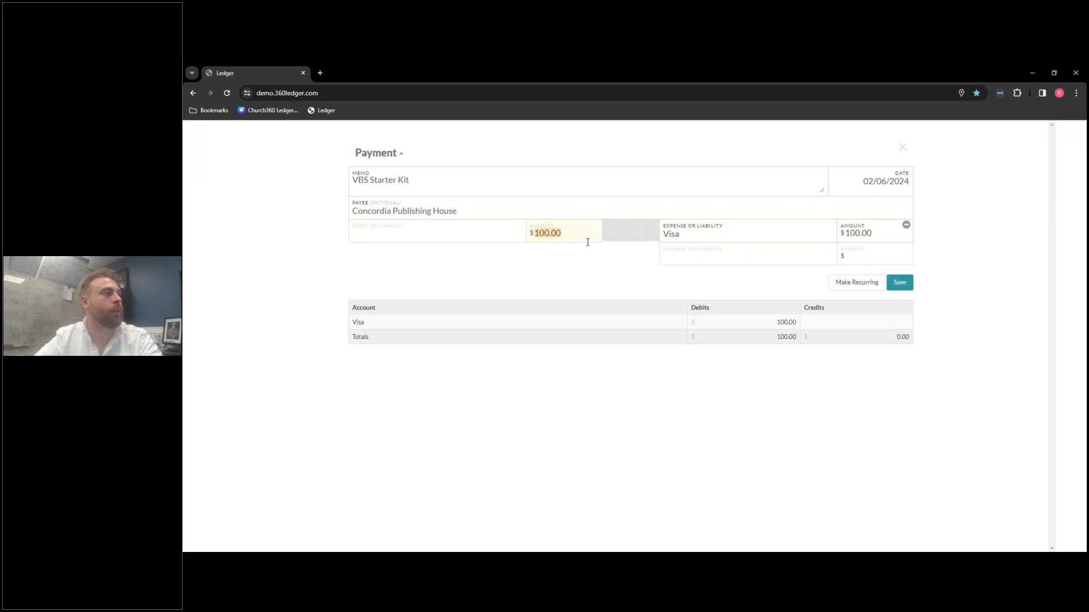
pyautogui.click(499, 234)
pyautogui.click(375, 322)
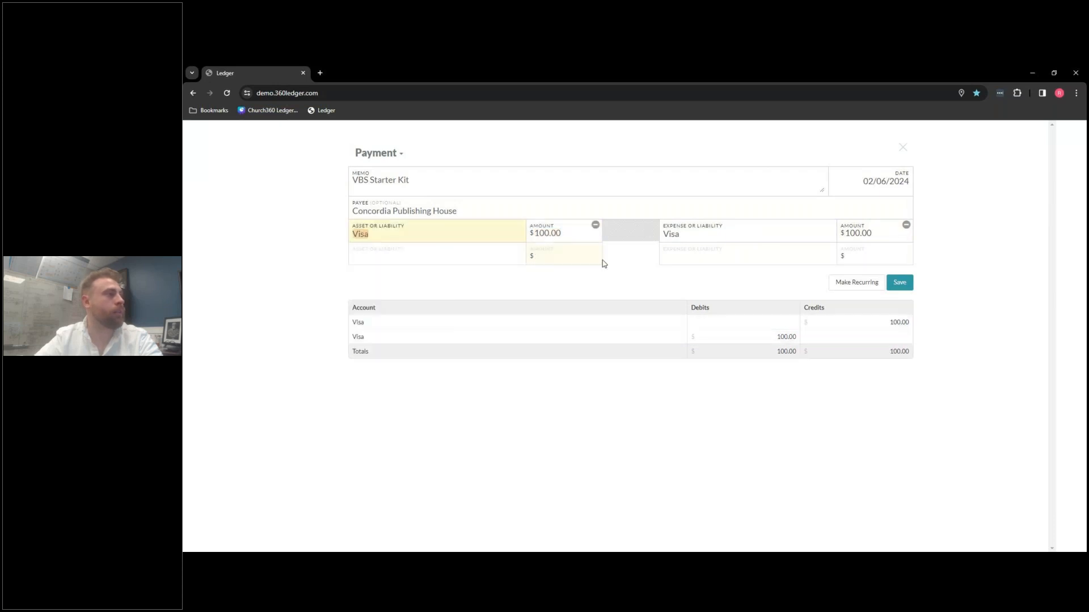
# Remove and re-enter Visa as the payment's expense or liability account, and save the payment.
pyautogui.click(906, 225)
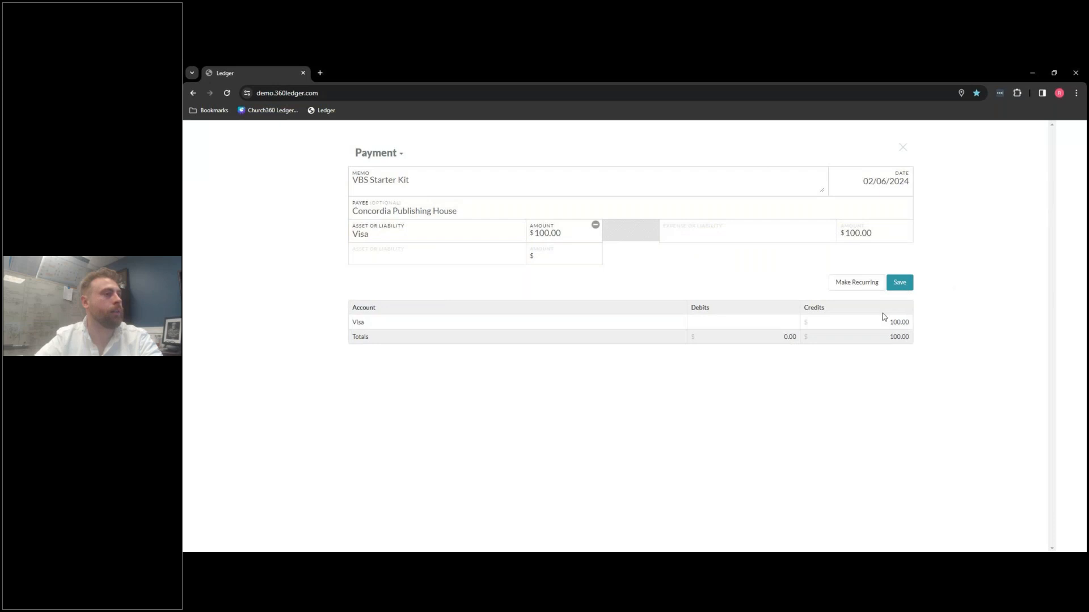
pyautogui.click(904, 284)
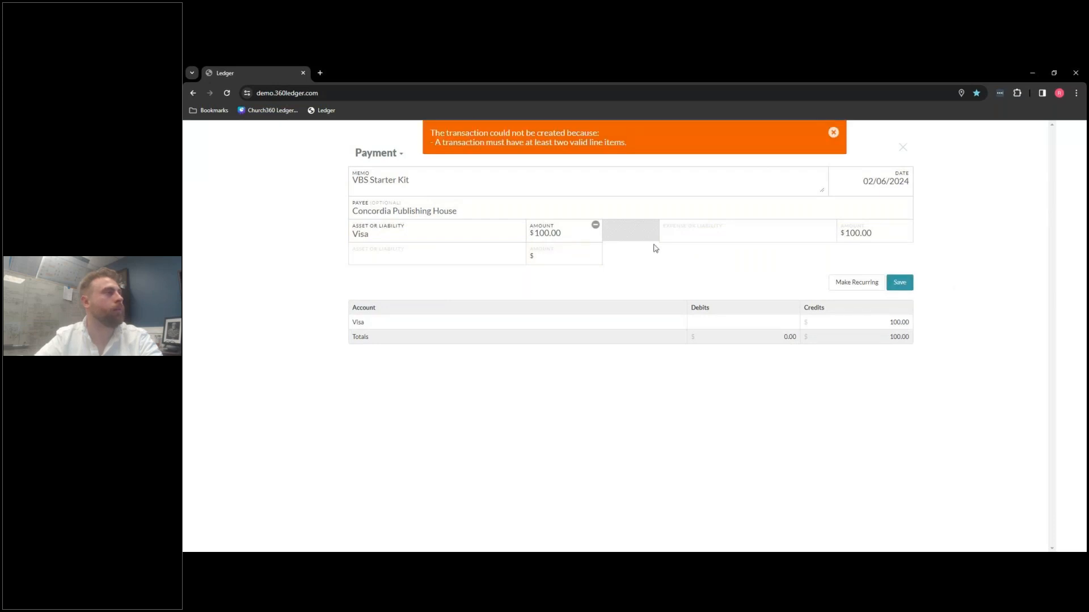
pyautogui.click(775, 236)
pyautogui.click(712, 257)
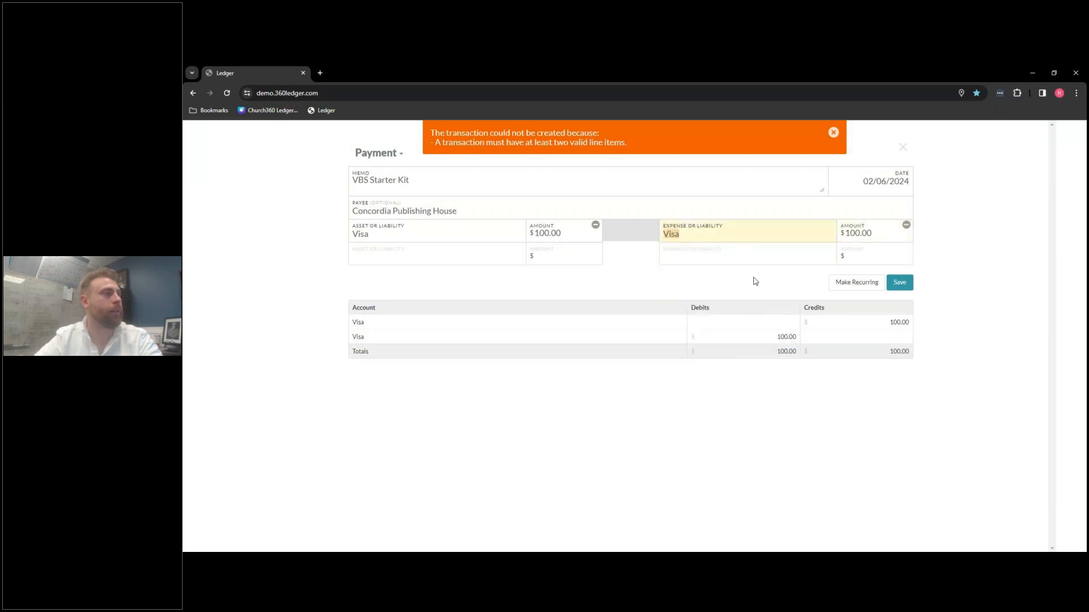
pyautogui.click(901, 284)
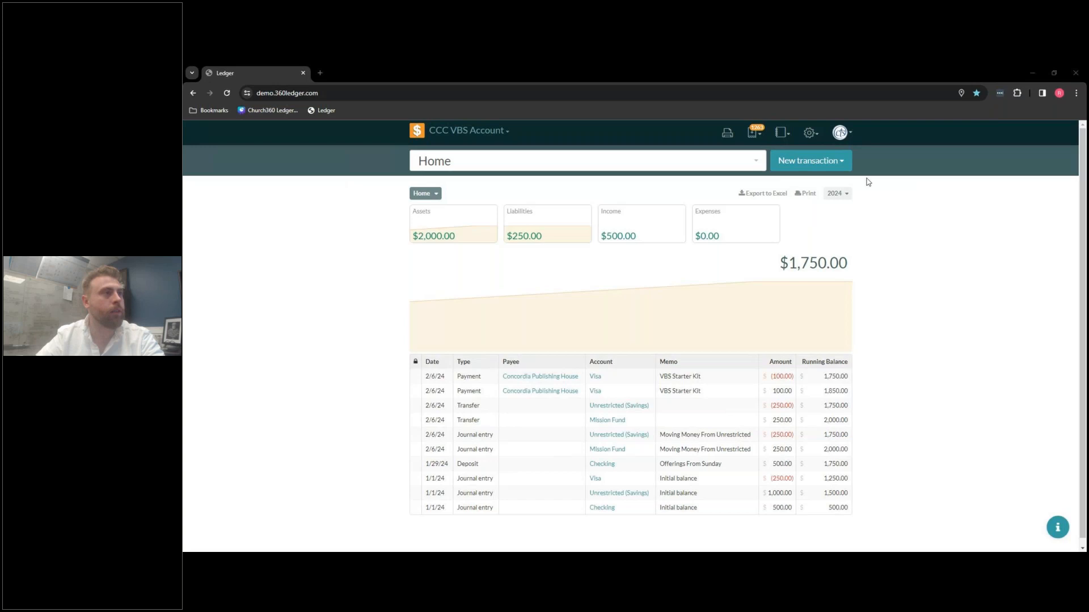
# Start another payment with the memo "Payment To Visa".
pyautogui.click(842, 163)
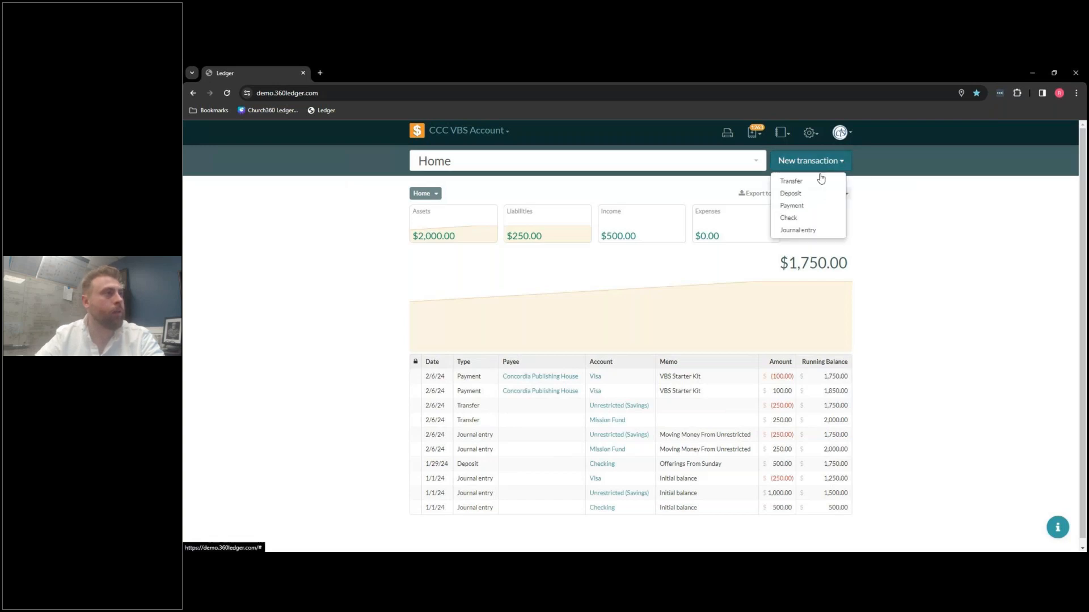
pyautogui.click(808, 206)
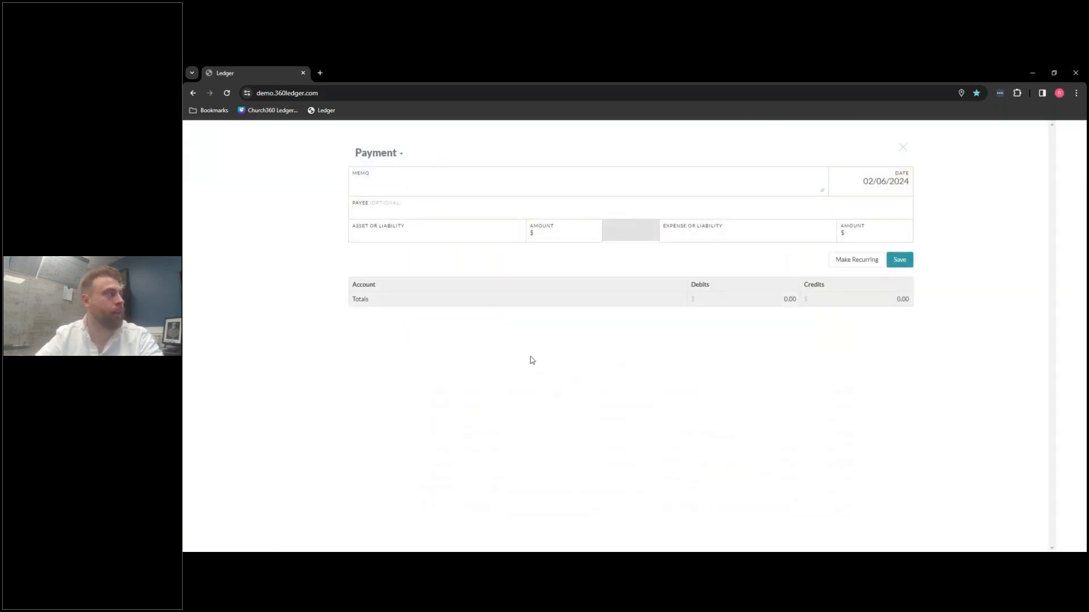
pyautogui.write('P')
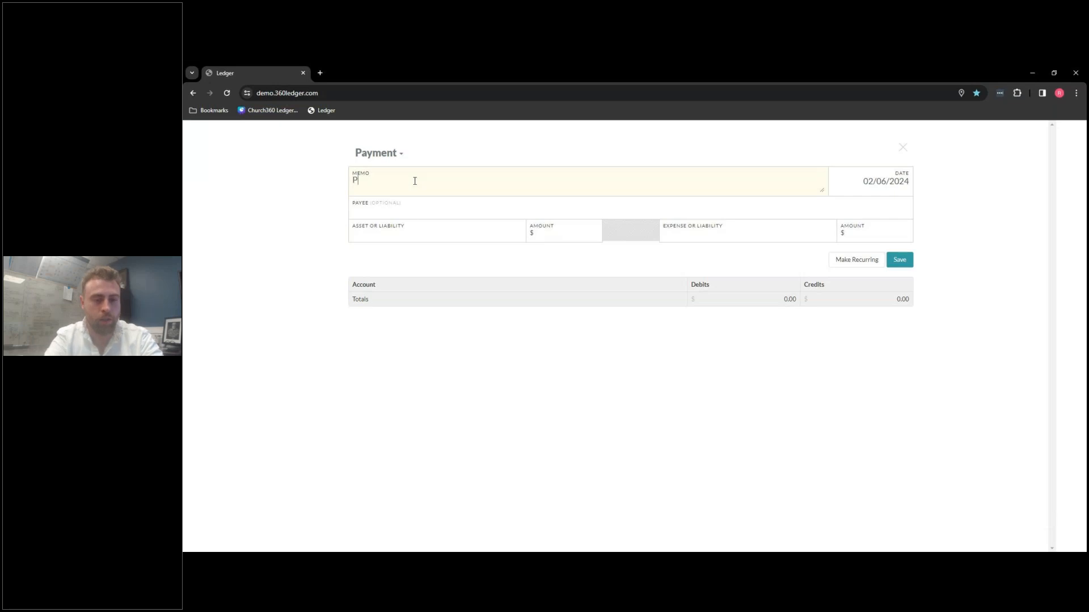
pyautogui.write('ayment TO V')
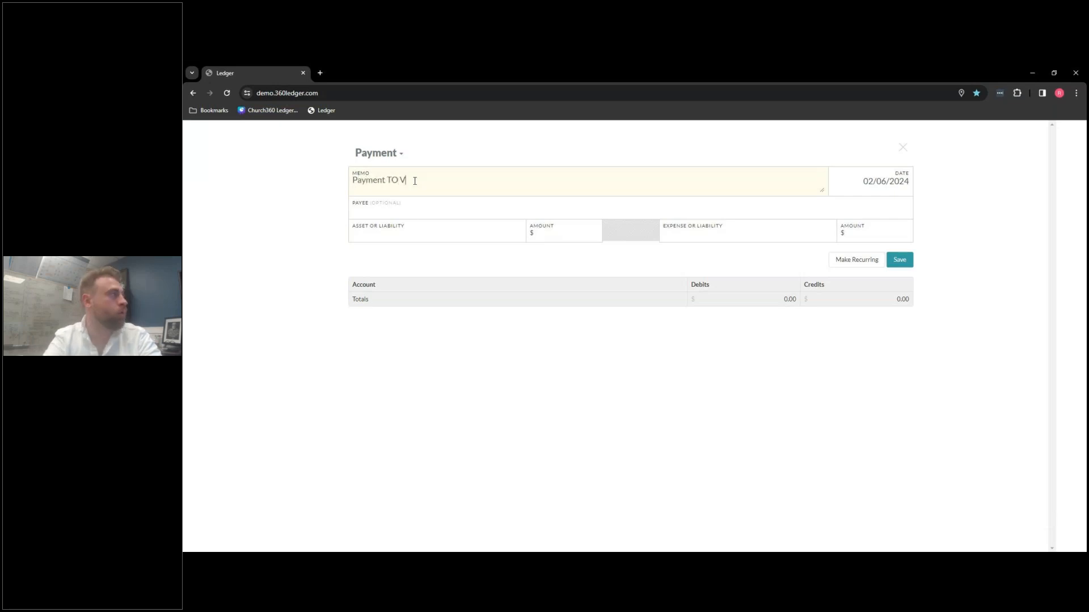
pyautogui.write('isa')
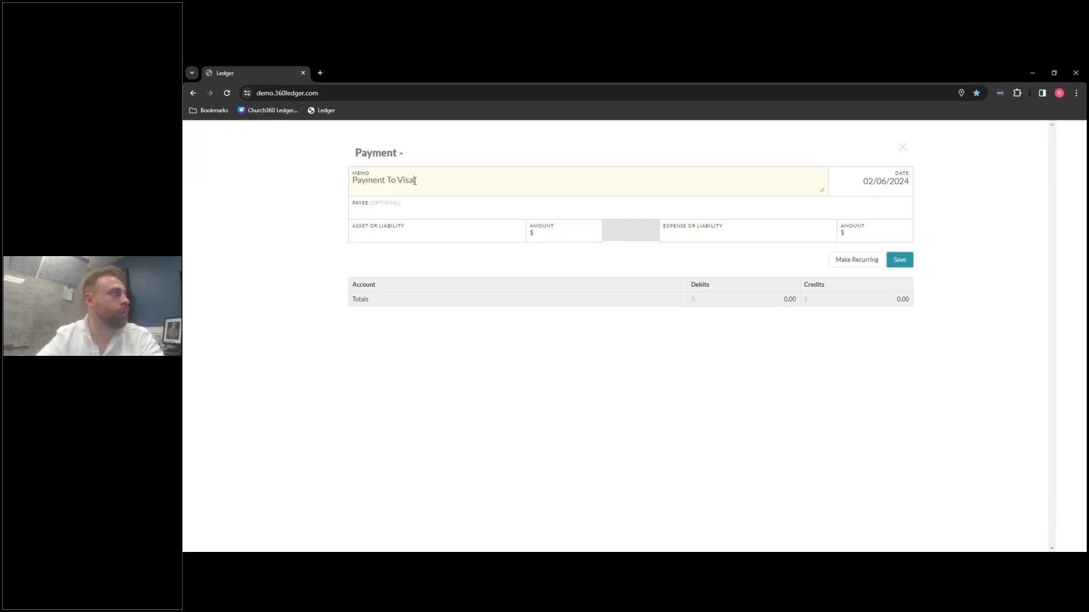
# Assign Checking as the payment's asset or liability account and Visa as its expense or liability account.
pyautogui.click(397, 237)
pyautogui.click(396, 258)
pyautogui.click(677, 234)
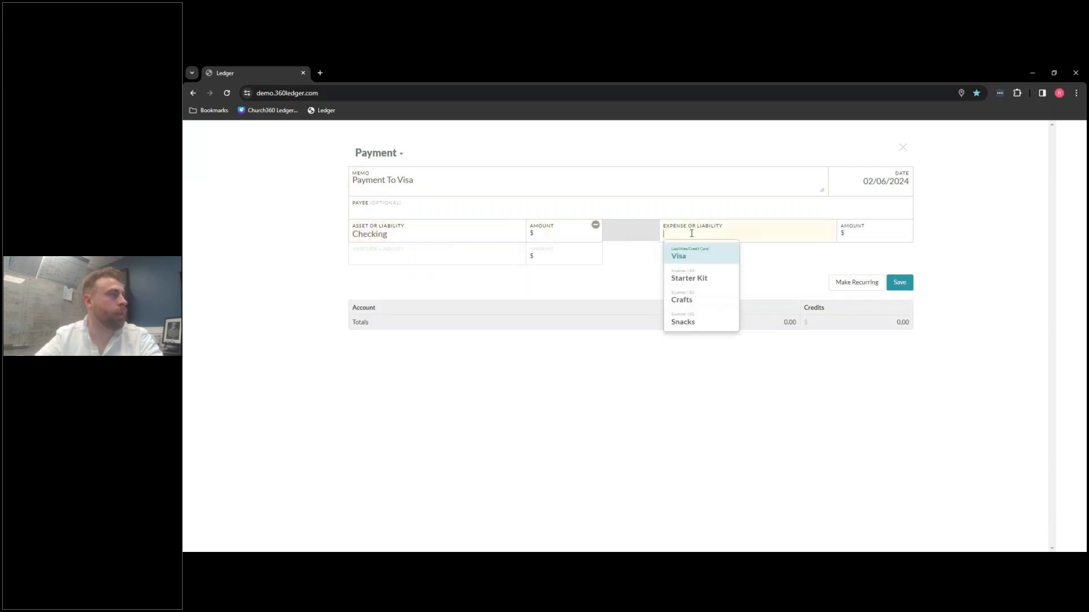
pyautogui.click(705, 259)
# Set the Checking and Visa amounts to 100 each and save the payment.
pyautogui.click(575, 233)
pyautogui.write('100')
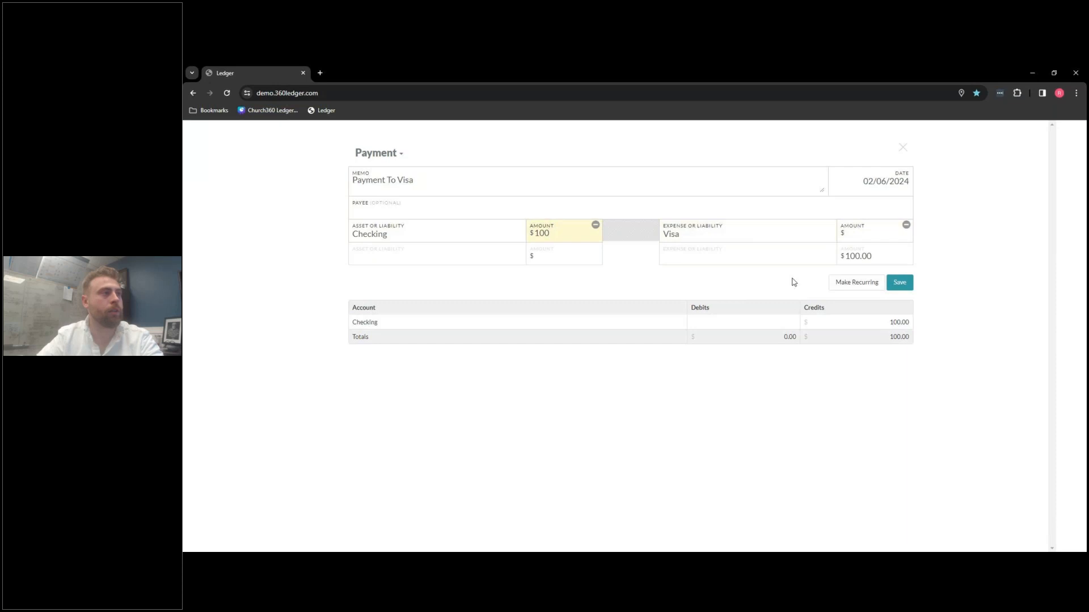
pyautogui.click(864, 235)
pyautogui.write('100')
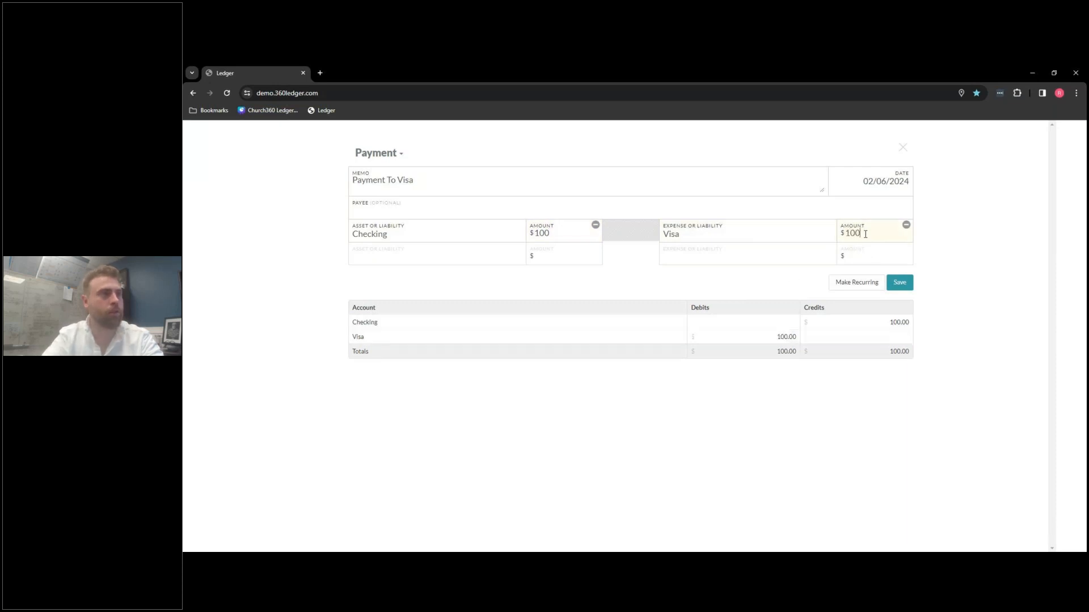
pyautogui.click(910, 286)
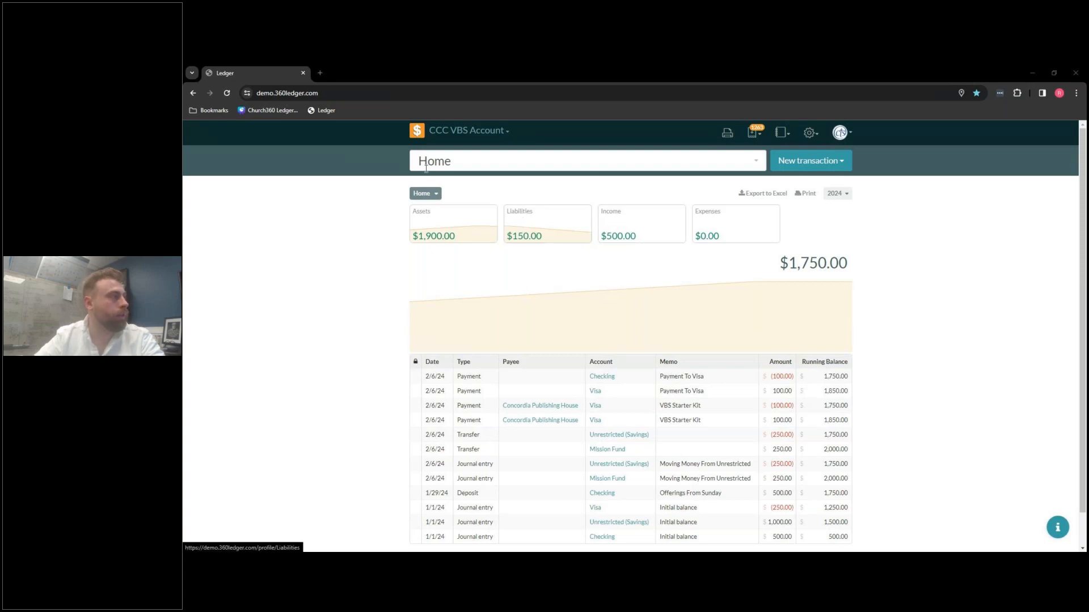
# Open the Liabilities overview to review its balance and Visa transactions.
pyautogui.click(565, 222)
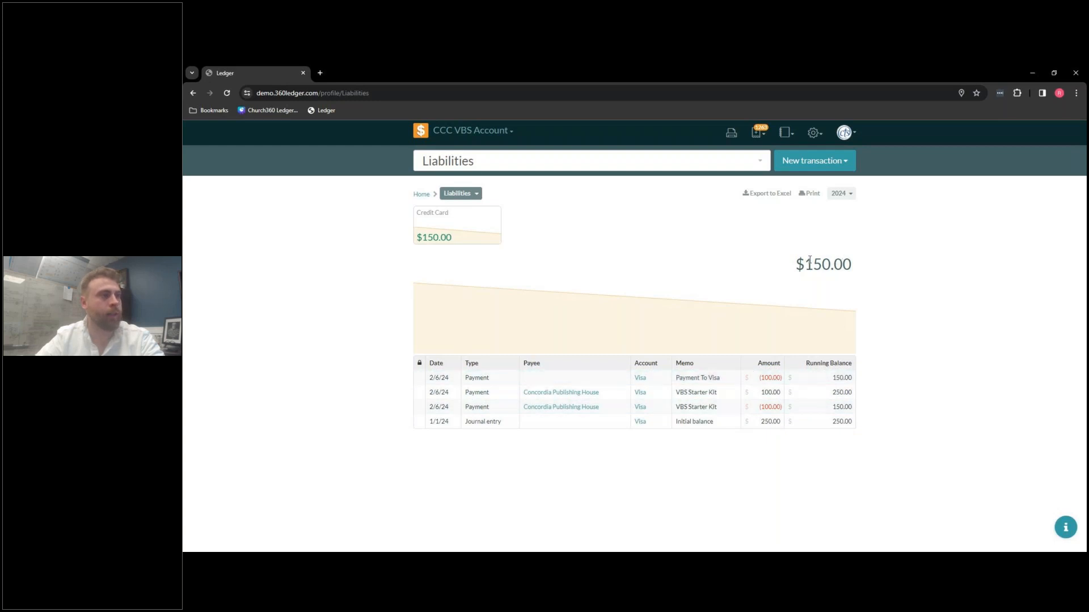
# Start a check with the memo "VBS Crafts" and Concordia Publishing House as the payee.
pyautogui.moveTo(820, 277)
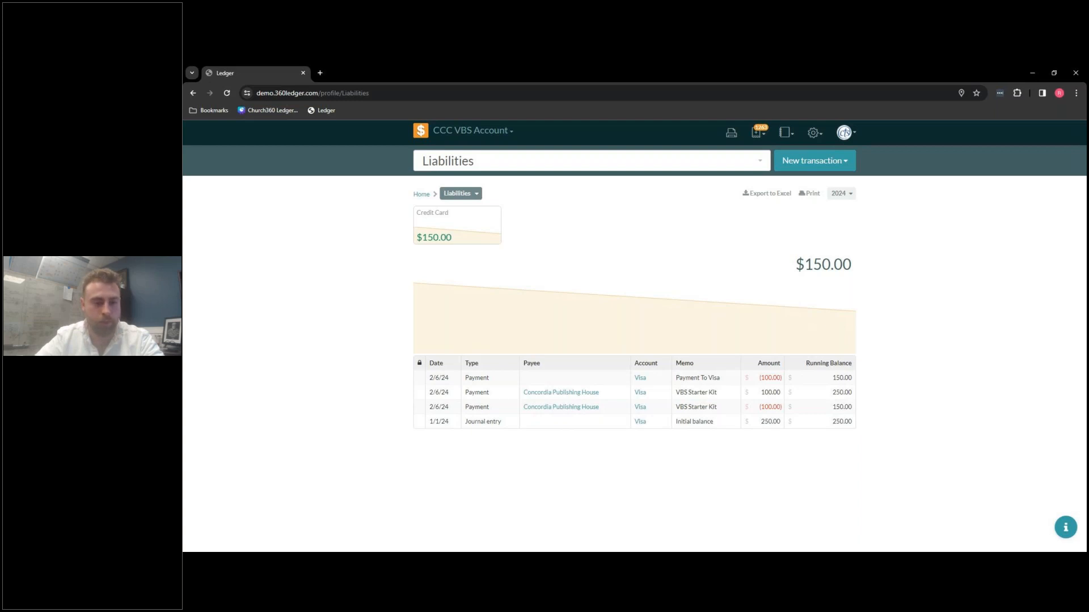
pyautogui.click(814, 163)
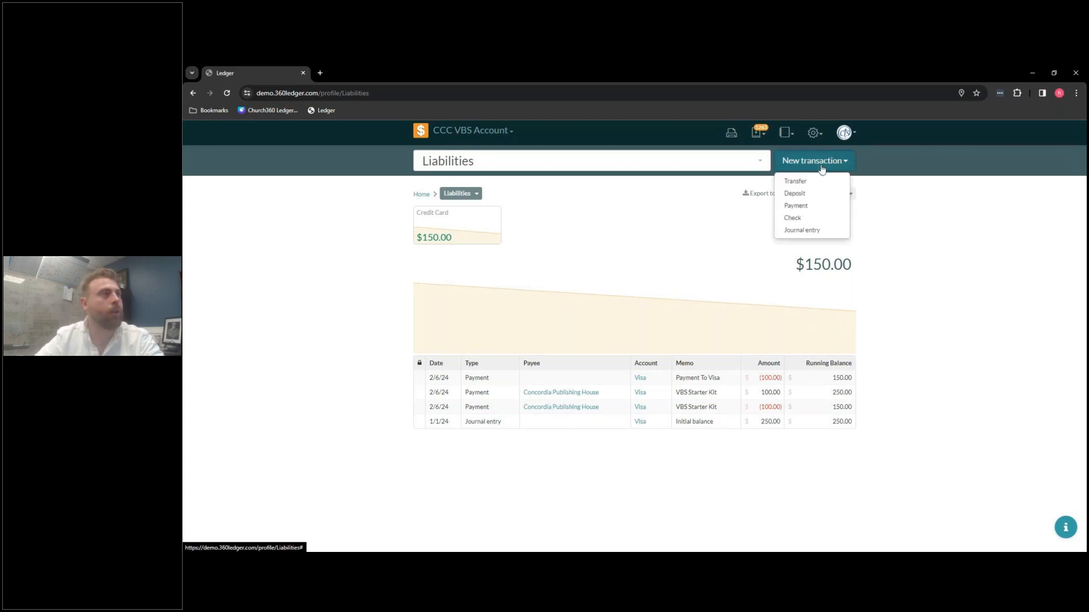
pyautogui.click(802, 220)
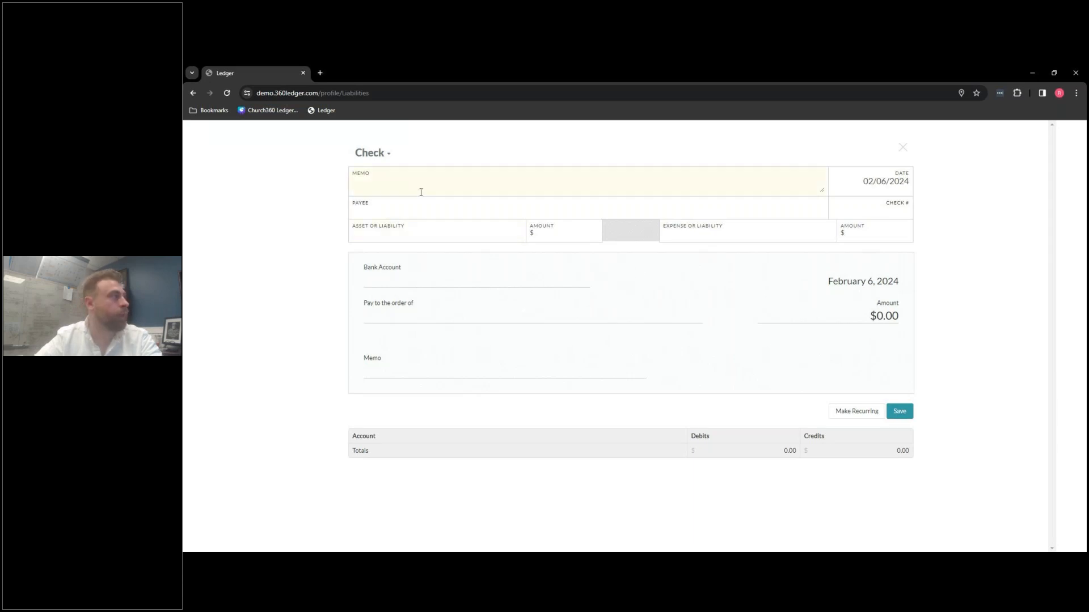
pyautogui.write('VBS C')
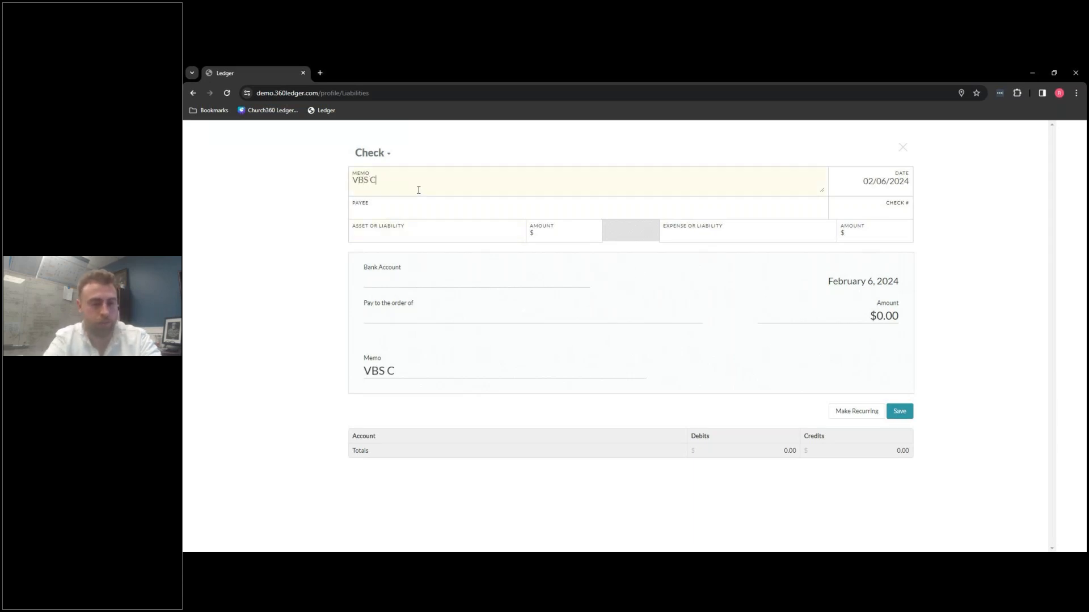
pyautogui.write('rafts')
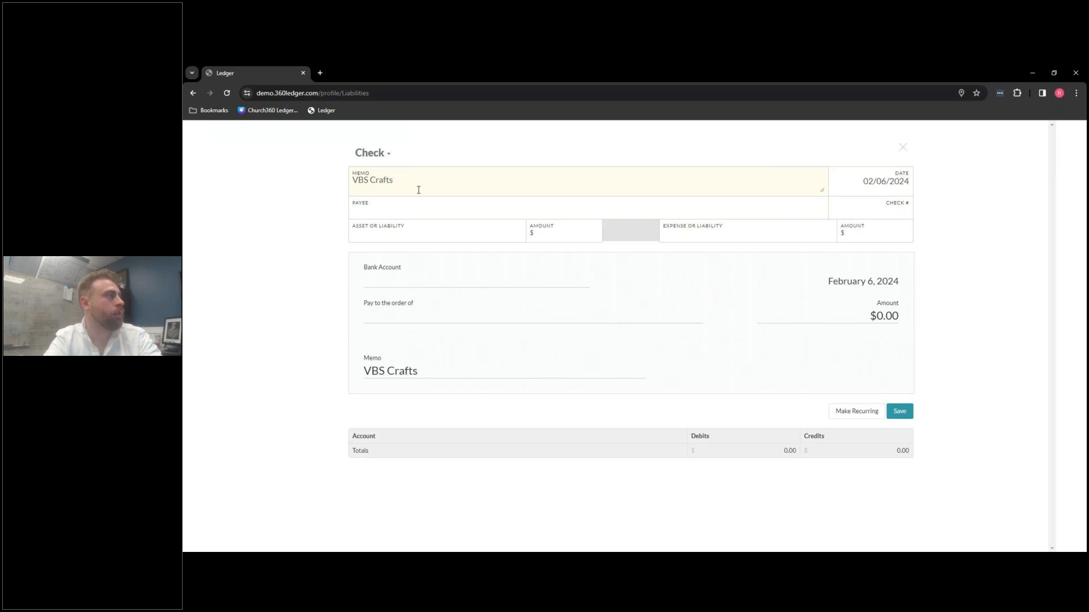
pyautogui.click(393, 212)
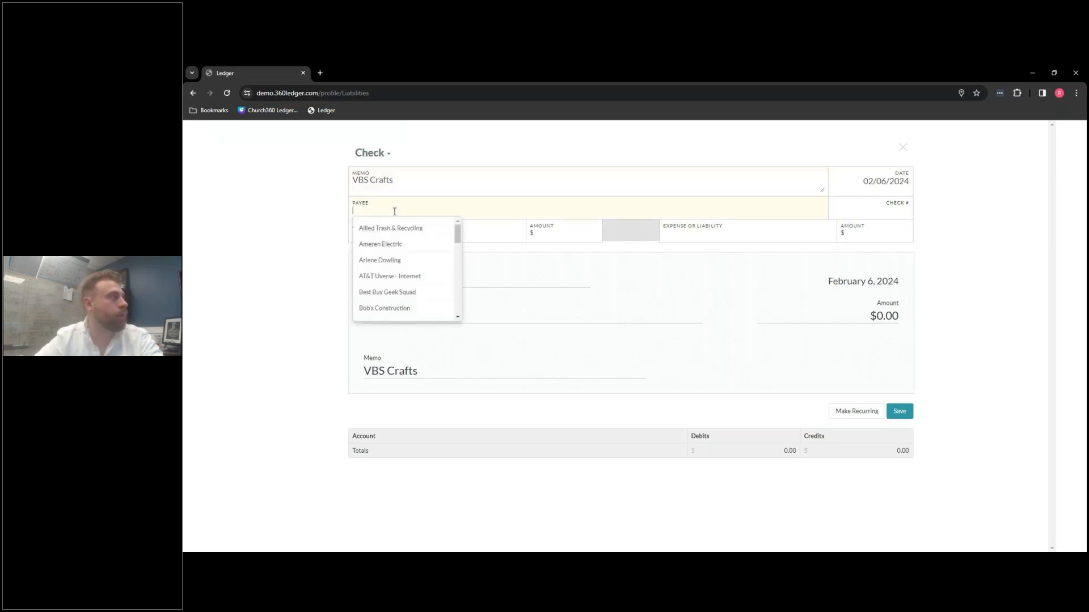
pyautogui.write('conco')
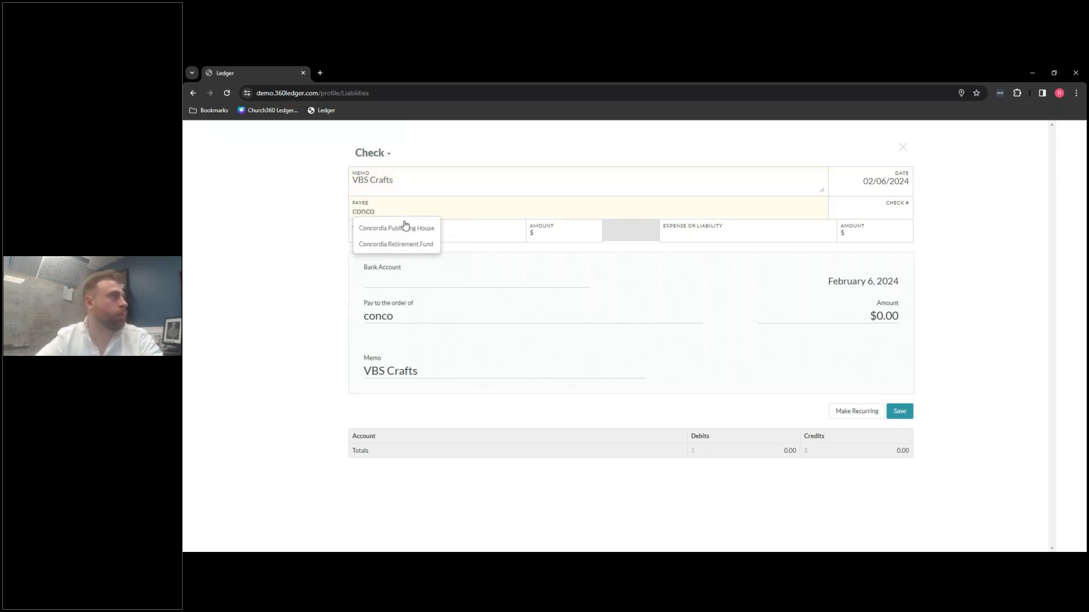
pyautogui.click(406, 227)
# Assign Checking as the check's asset or liability account and set its amount to 100.
pyautogui.click(492, 234)
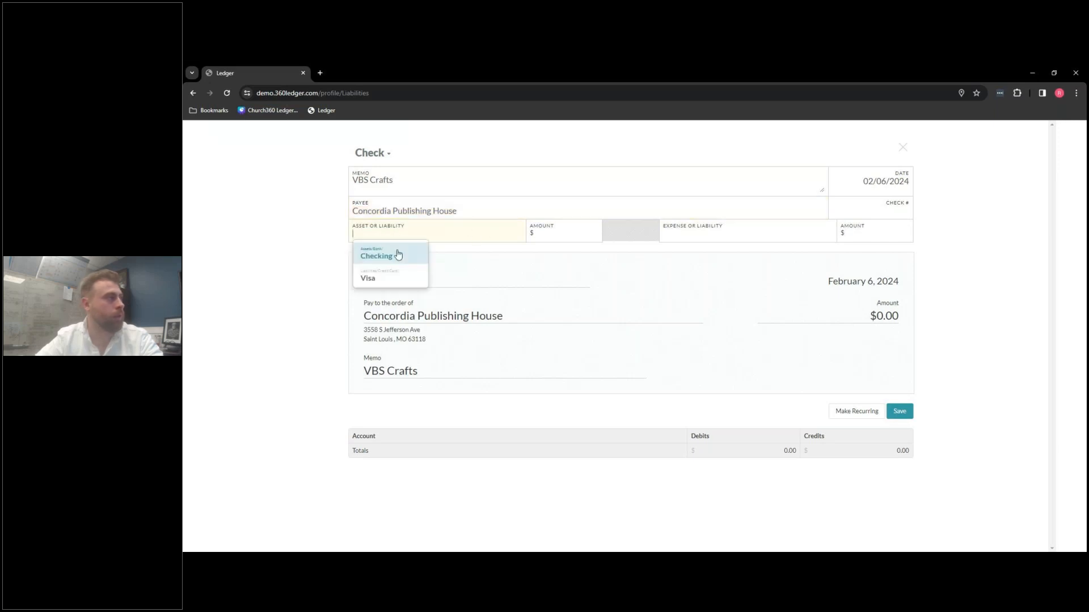
pyautogui.click(397, 252)
pyautogui.click(553, 237)
pyautogui.write('100')
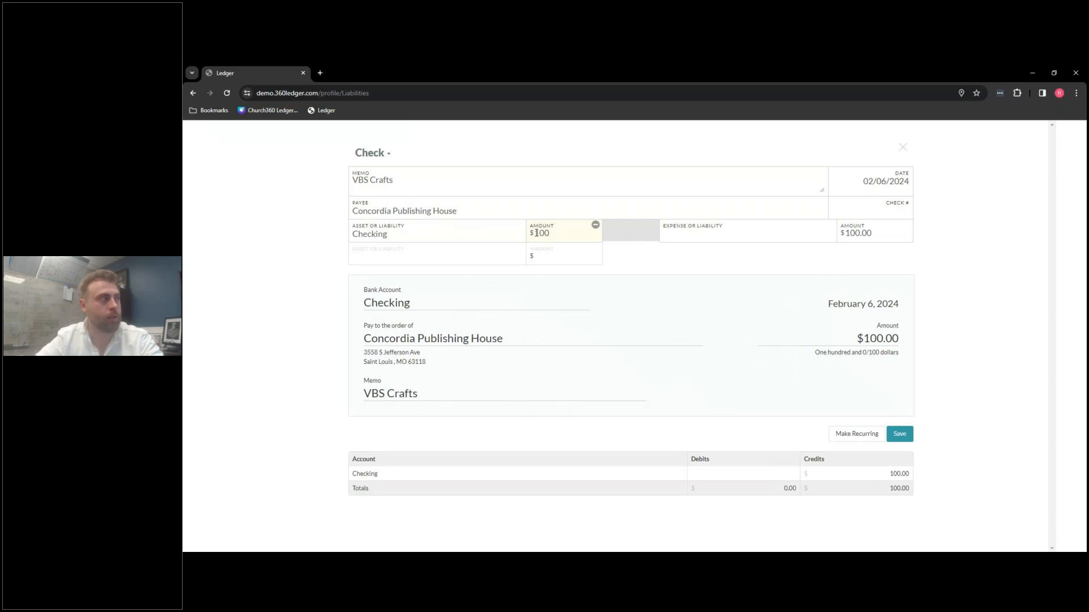
# Assign Starter Kit as the check's expense or liability account and save the check.
pyautogui.click(741, 239)
pyautogui.click(791, 267)
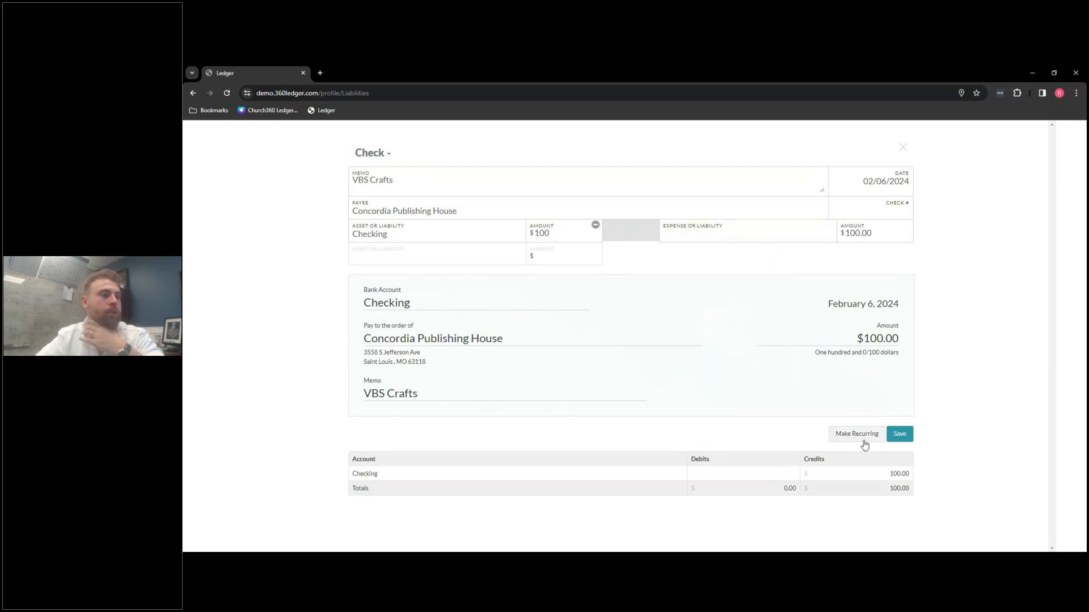
pyautogui.click(903, 438)
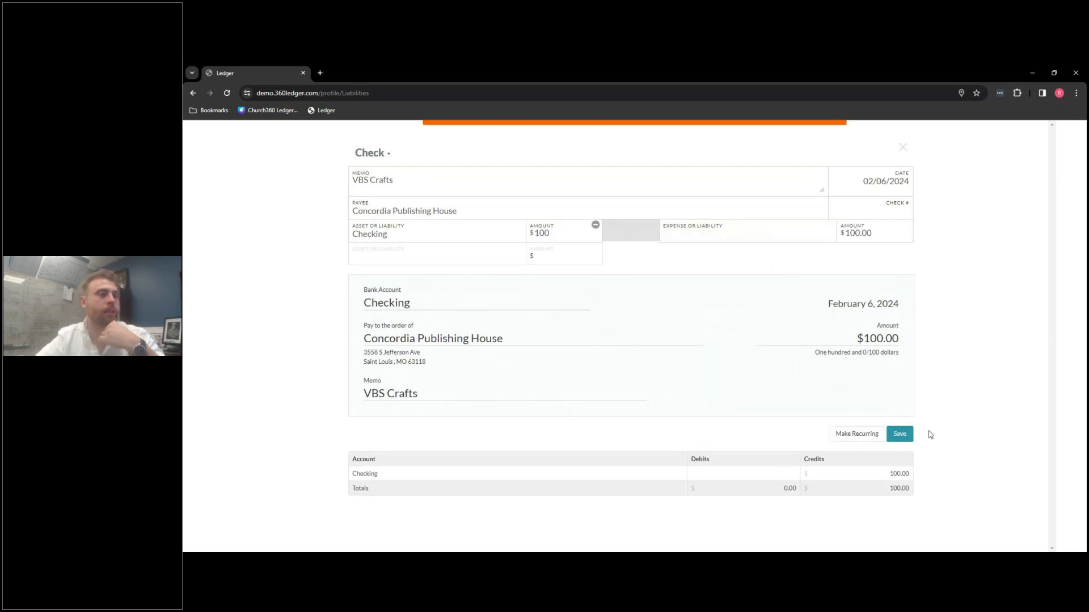
pyautogui.click(721, 229)
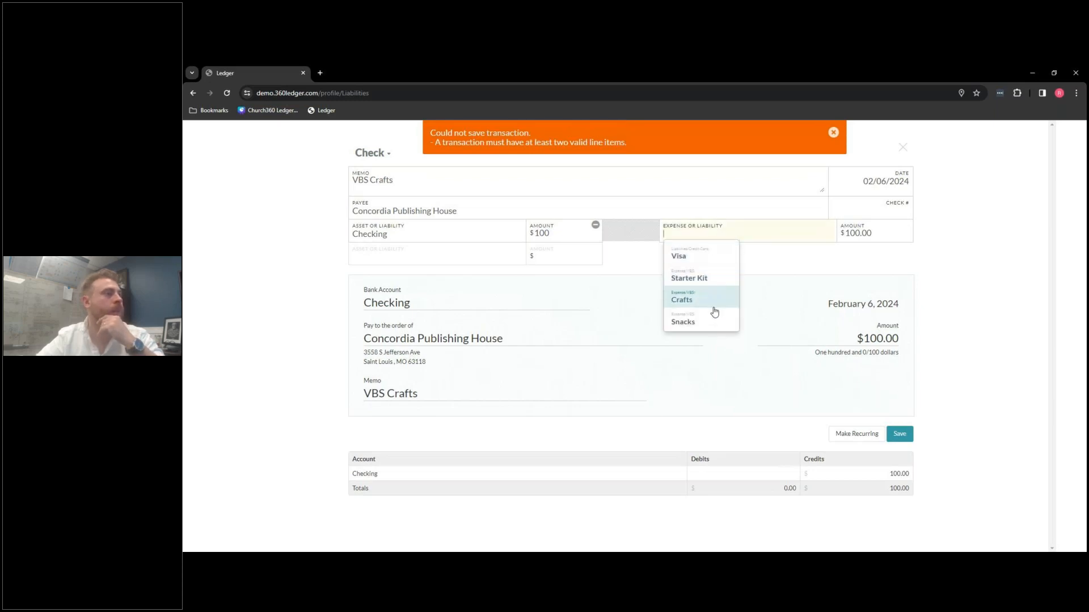
pyautogui.click(704, 279)
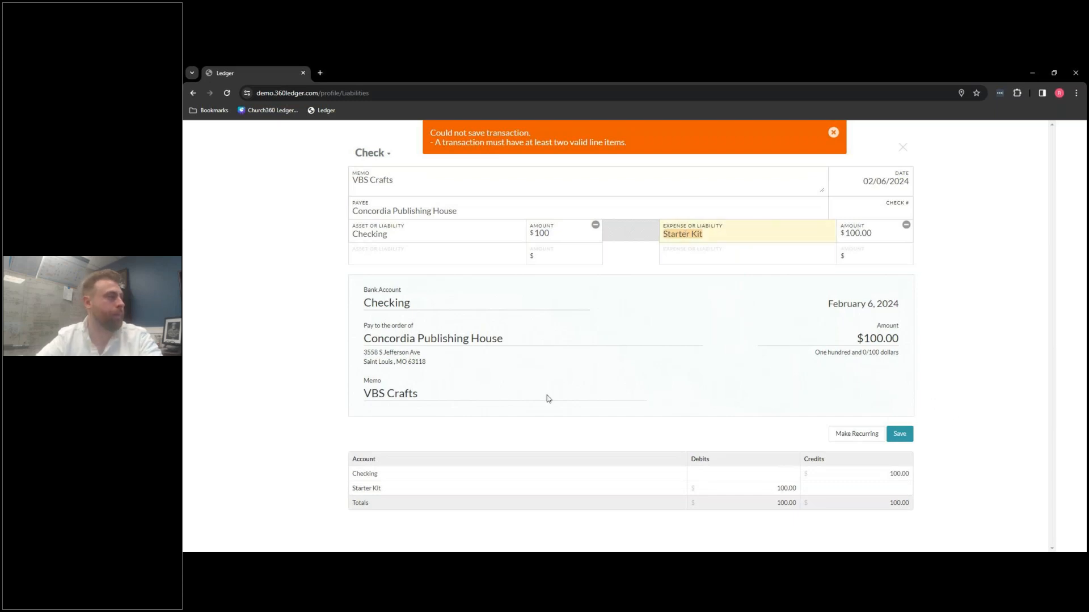
pyautogui.click(899, 434)
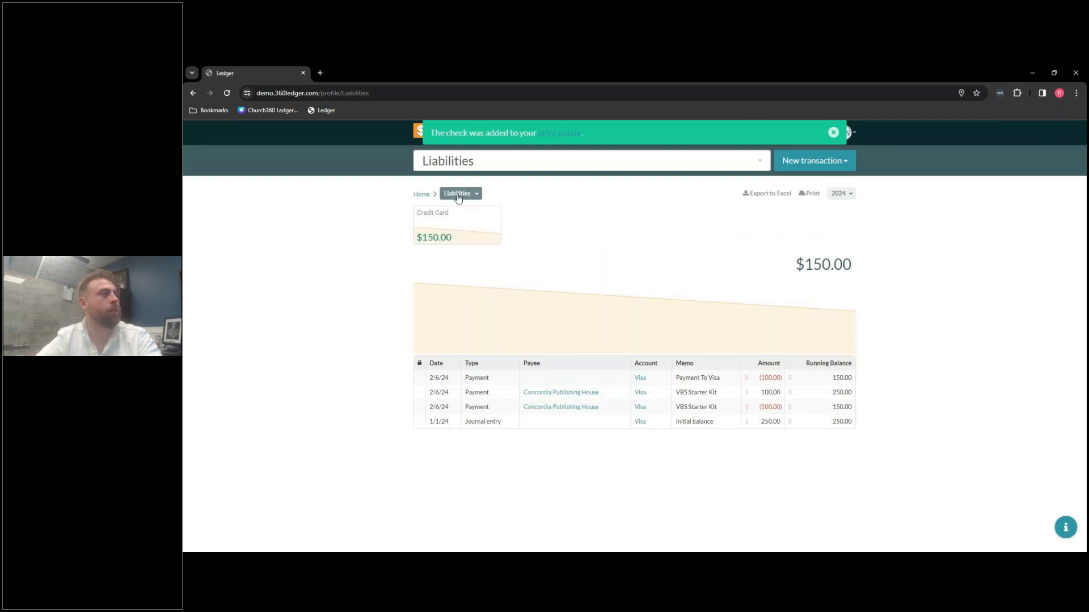
# Return to the Home overview, open the VBS Crafts check to review its details, and close it without changes.
pyautogui.click(420, 193)
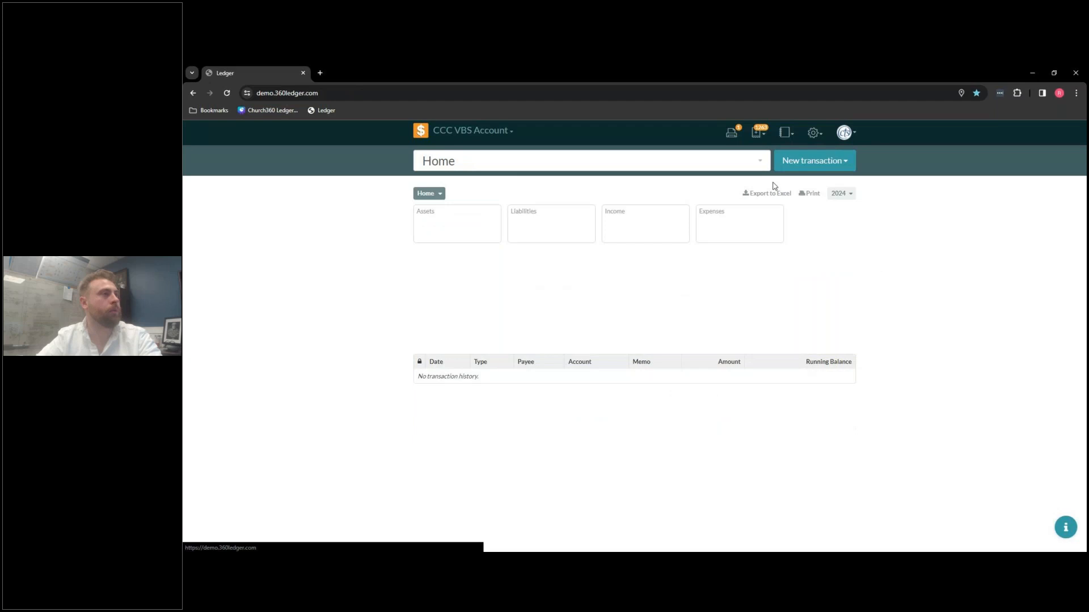
pyautogui.click(816, 139)
pyautogui.click(817, 138)
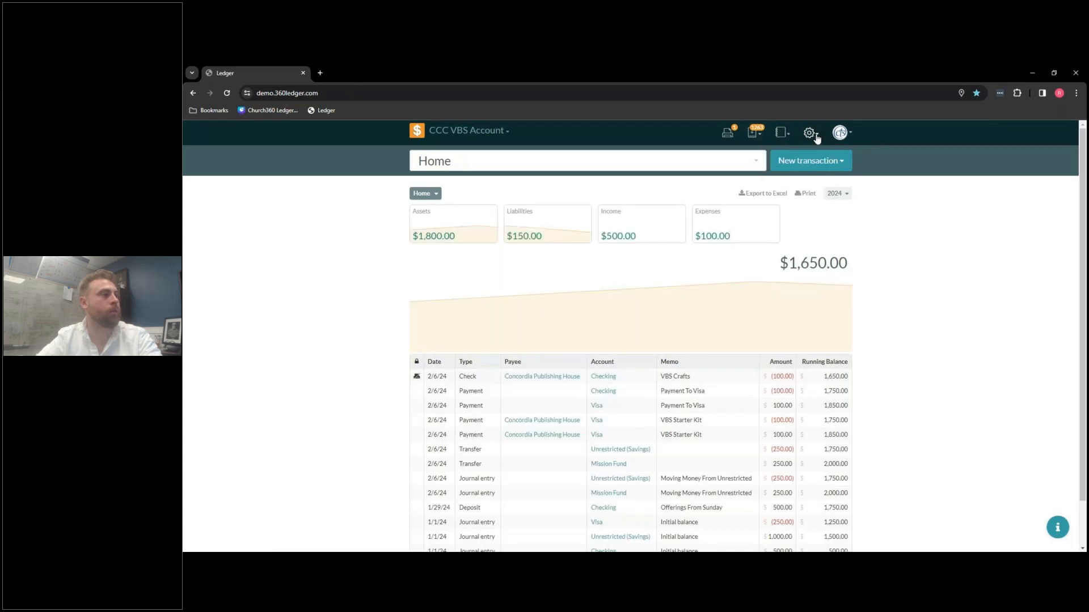
pyautogui.click(416, 376)
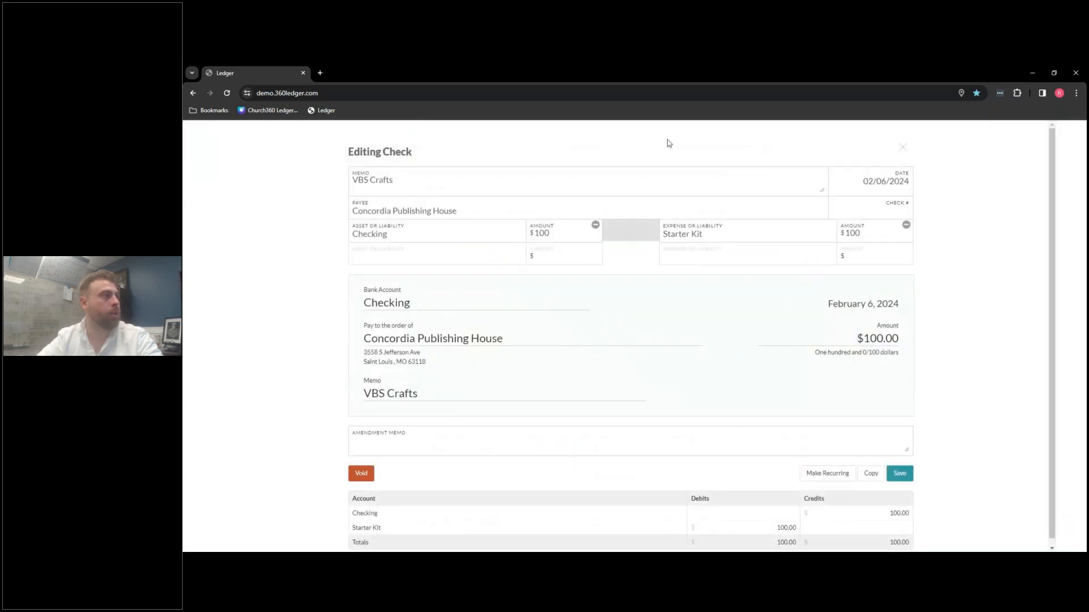
pyautogui.scroll(-1, 254, 316)
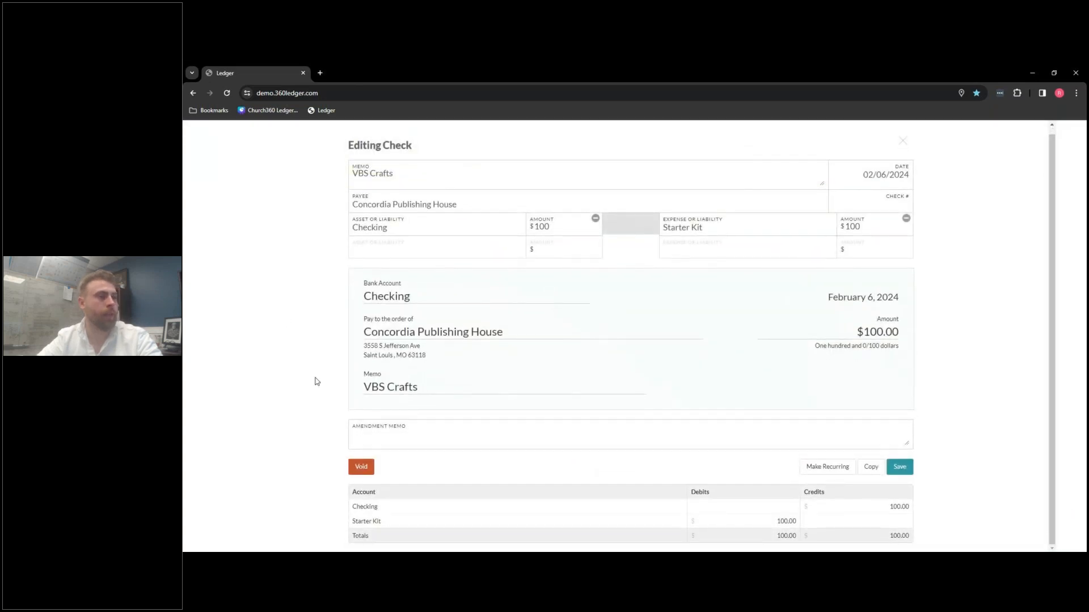
pyautogui.click(903, 142)
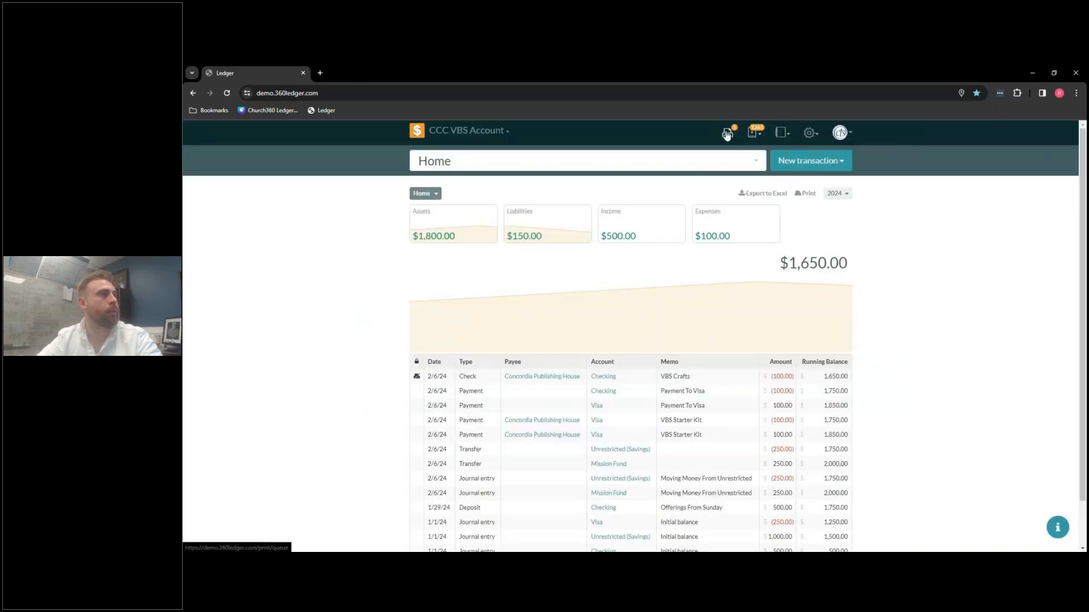
# Open the print preview of the queued VBS Crafts check, examine its layout, and return to the Home transaction list.
pyautogui.click(754, 136)
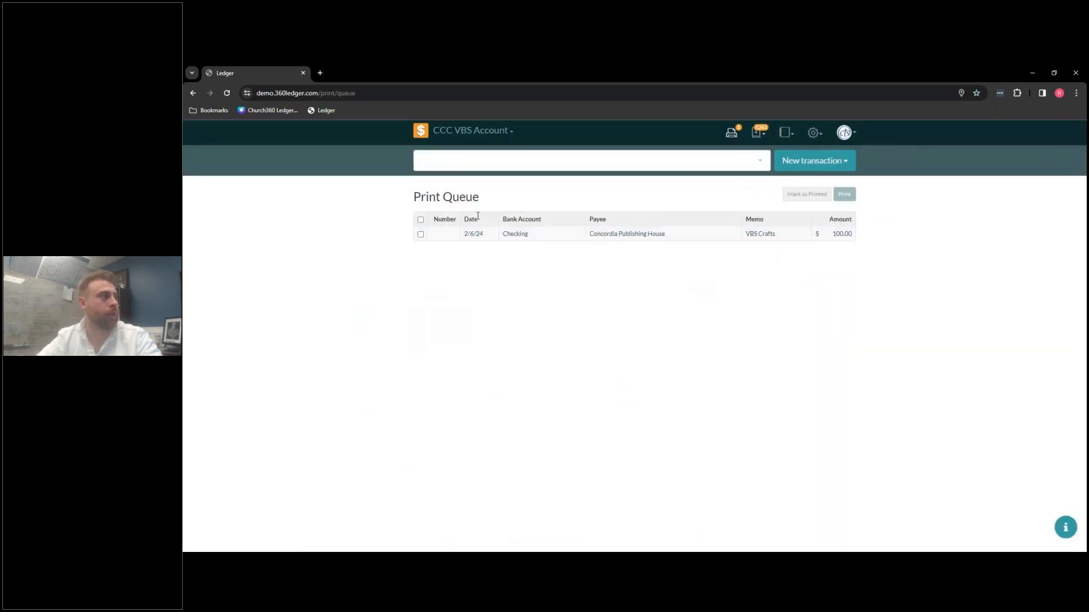
pyautogui.click(420, 235)
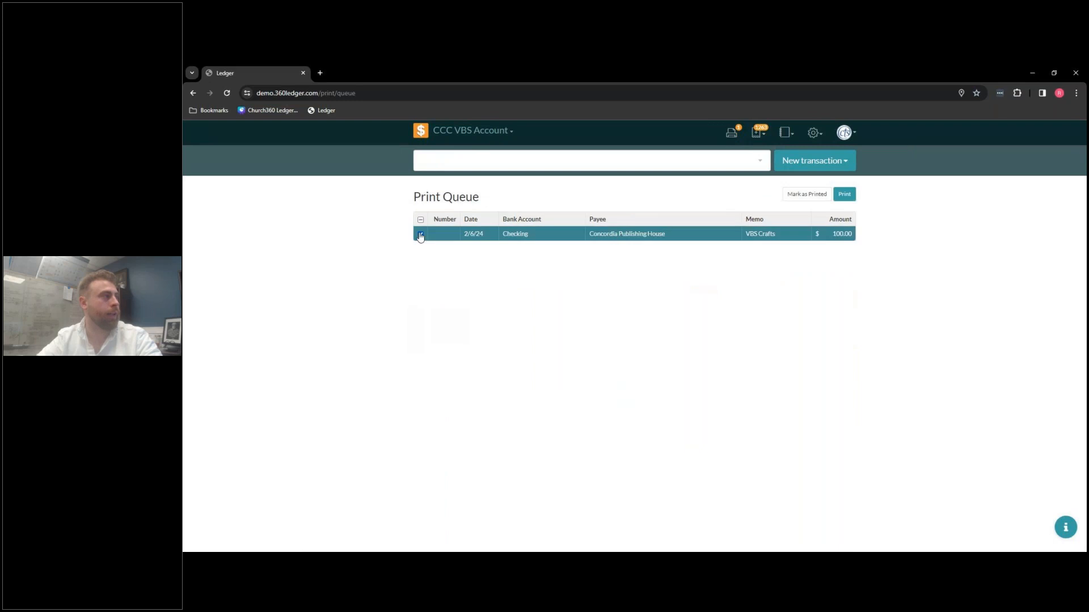
pyautogui.click(844, 194)
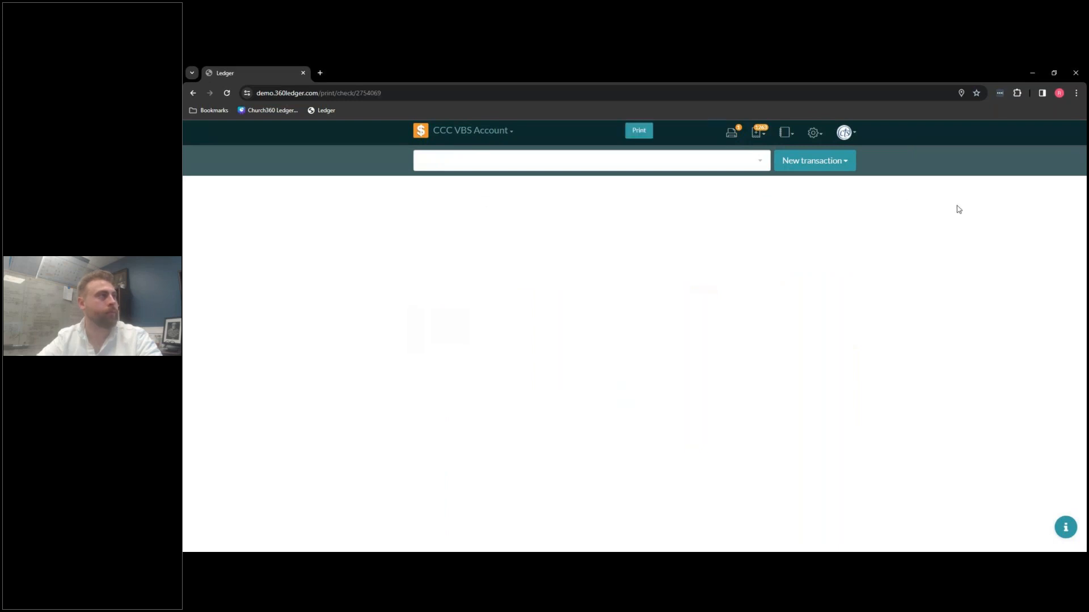
pyautogui.scroll(-3, 634, 264)
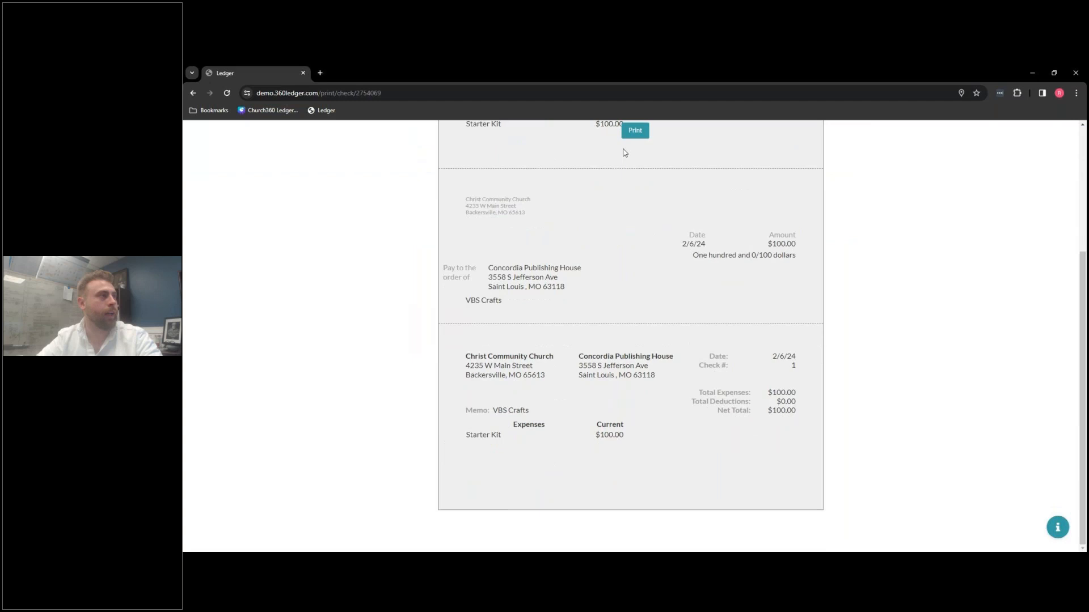
pyautogui.scroll(2, 638, 170)
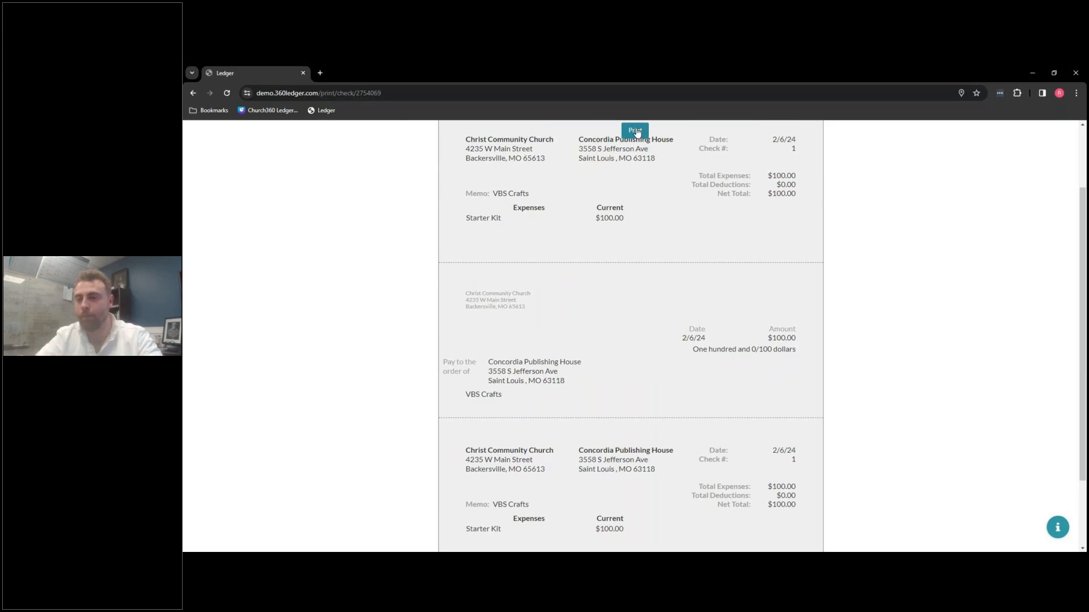
pyautogui.scroll(2, 626, 212)
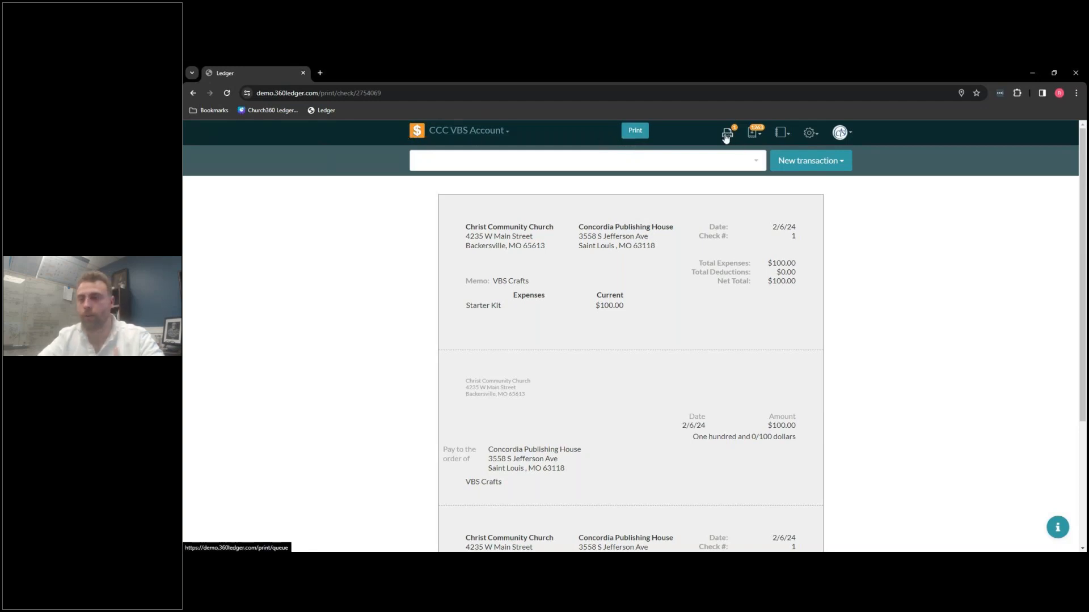
pyautogui.click(409, 132)
pyautogui.scroll(-1, 272, 396)
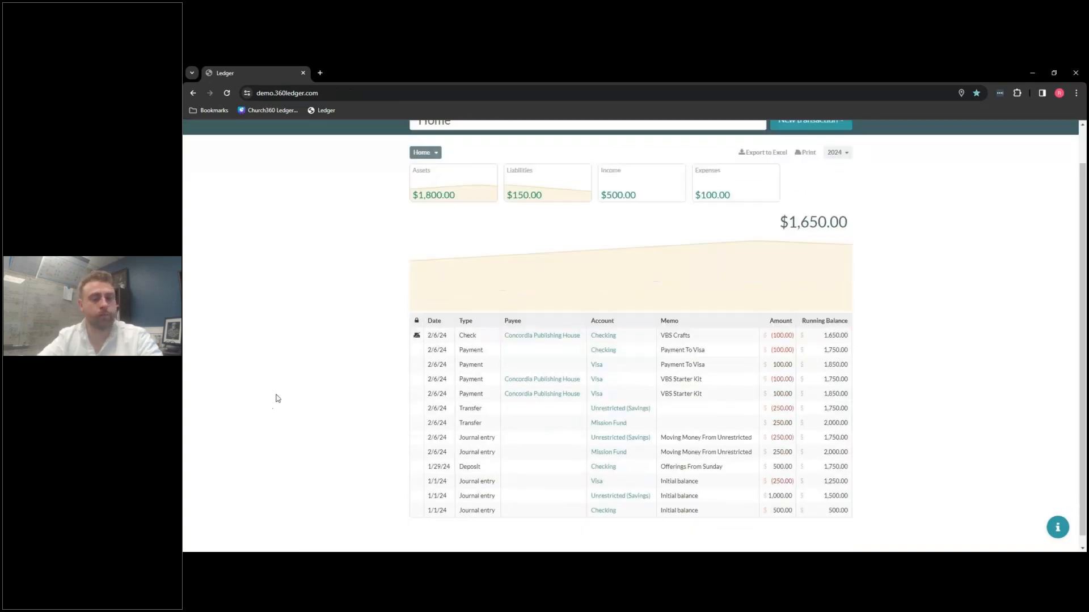
pyautogui.scroll(1, 416, 329)
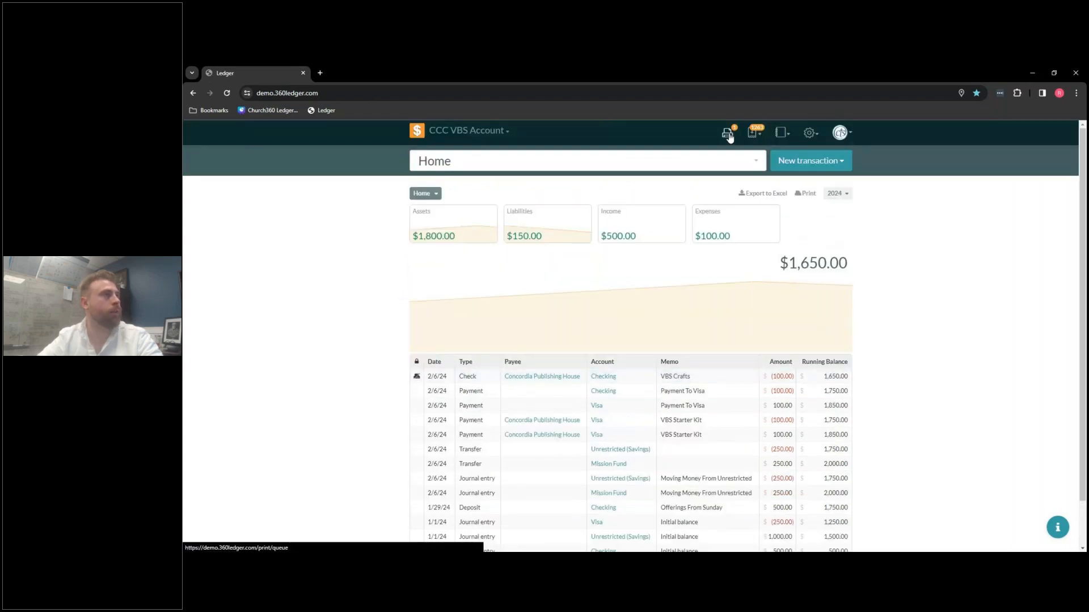
# Mark the VBS Crafts check as printed in the print queue and confirm its removal.
pyautogui.click(759, 133)
pyautogui.click(420, 233)
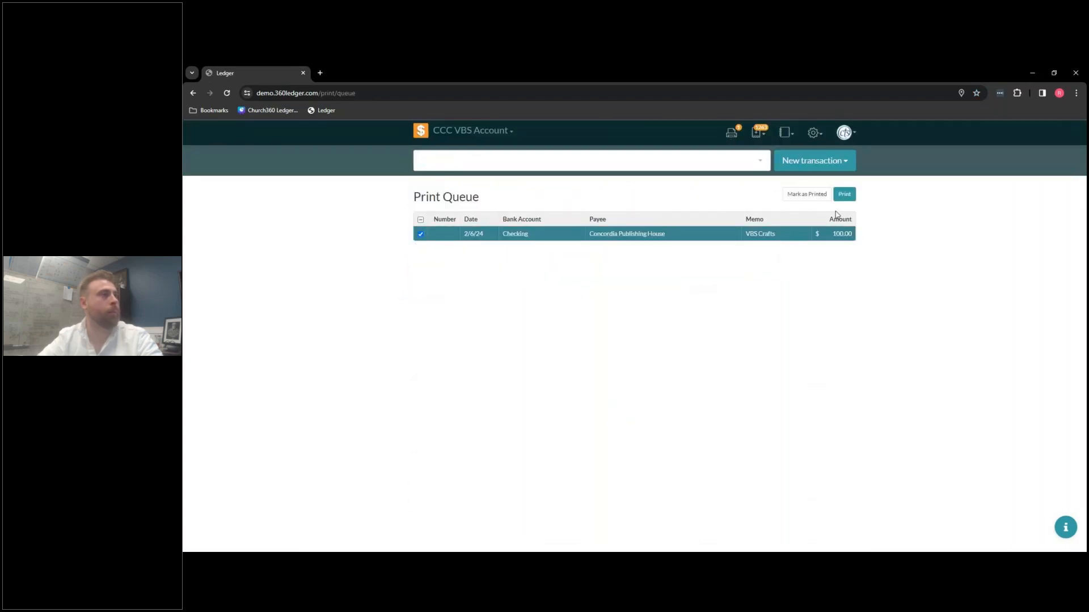
pyautogui.click(811, 195)
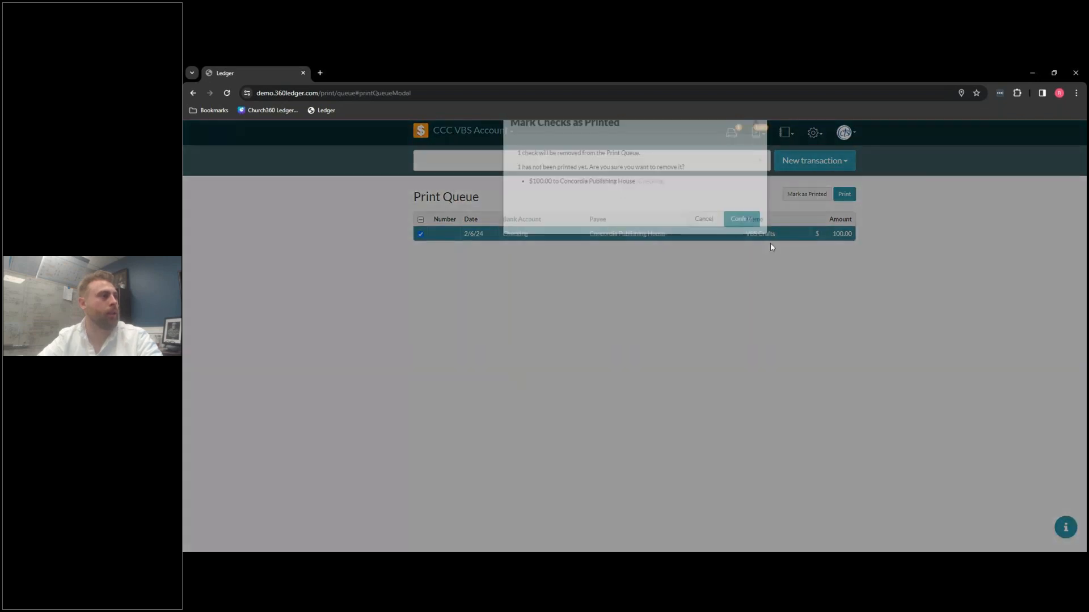
pyautogui.click(740, 272)
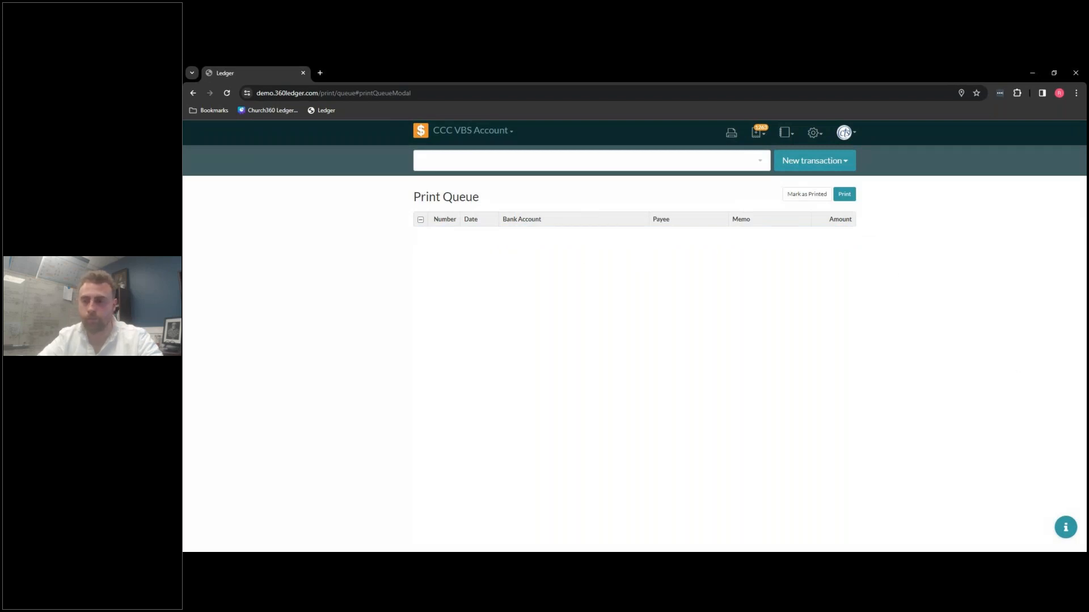
pyautogui.click(563, 315)
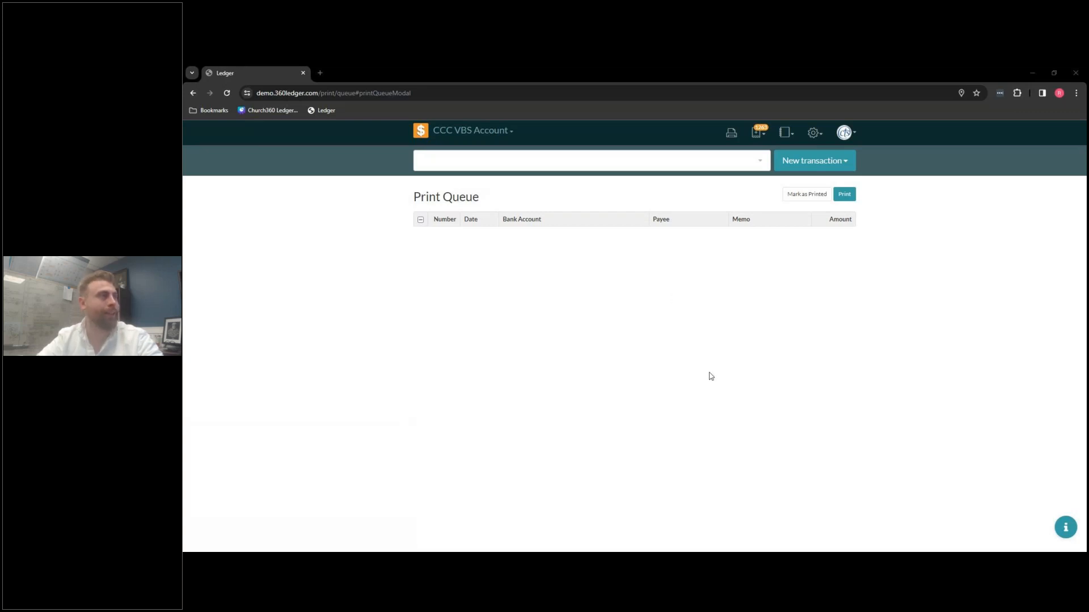
# From the Home overview, start a new payment with memo "Internet Bill" and payee AT&T Uverse - Internet.
pyautogui.click(421, 133)
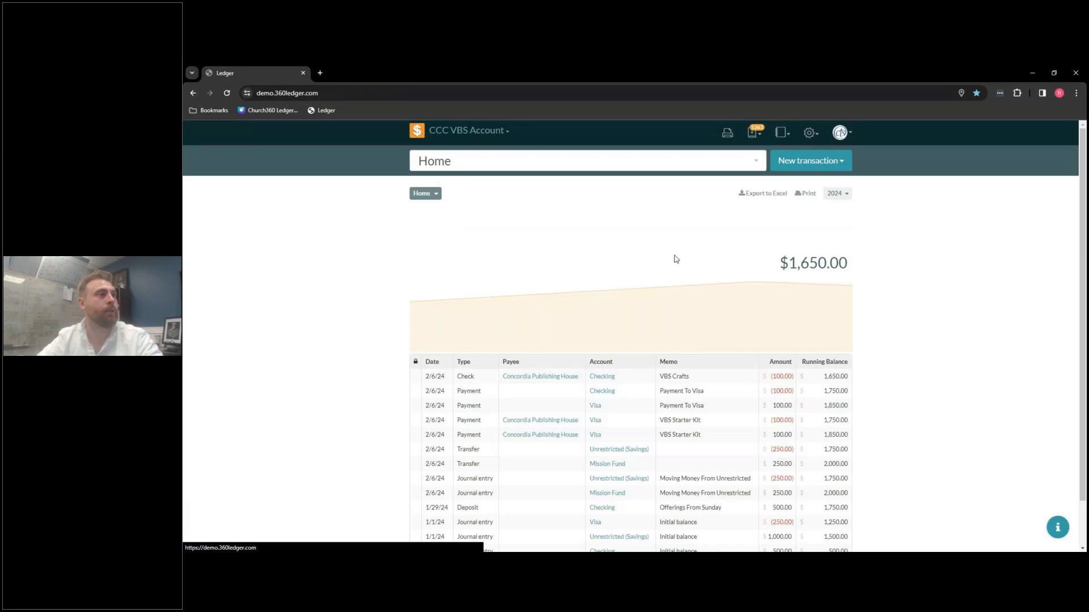
pyautogui.click(834, 161)
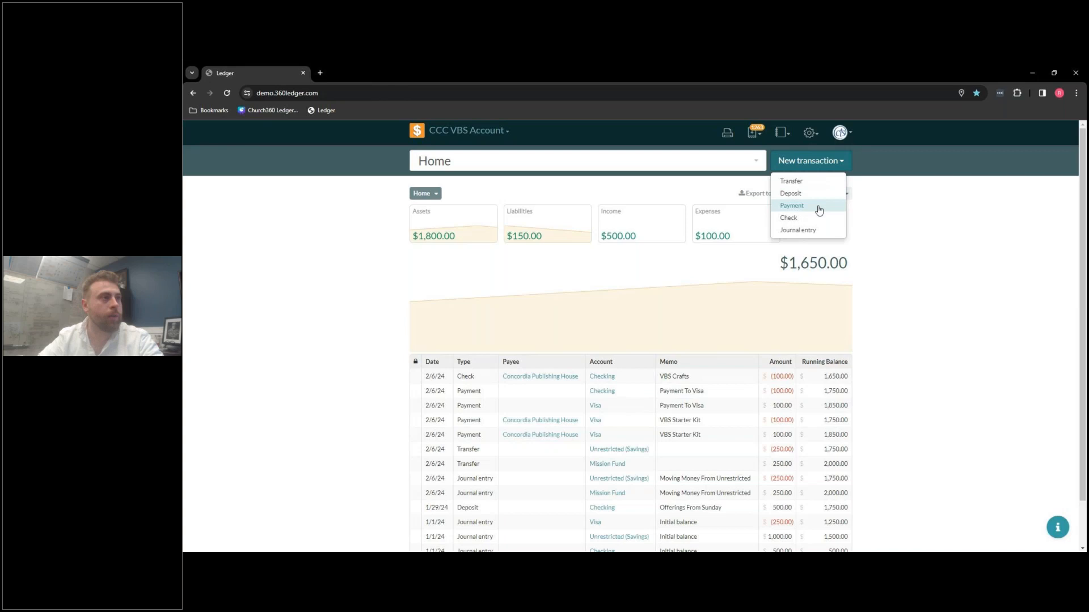
pyautogui.click(819, 210)
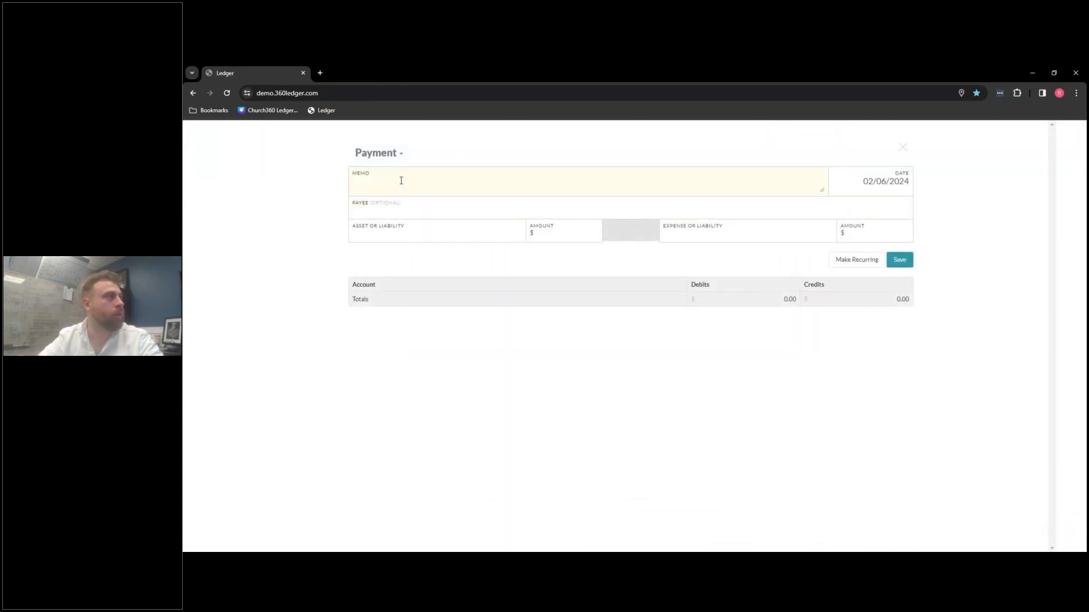
pyautogui.write('Internt Bi')
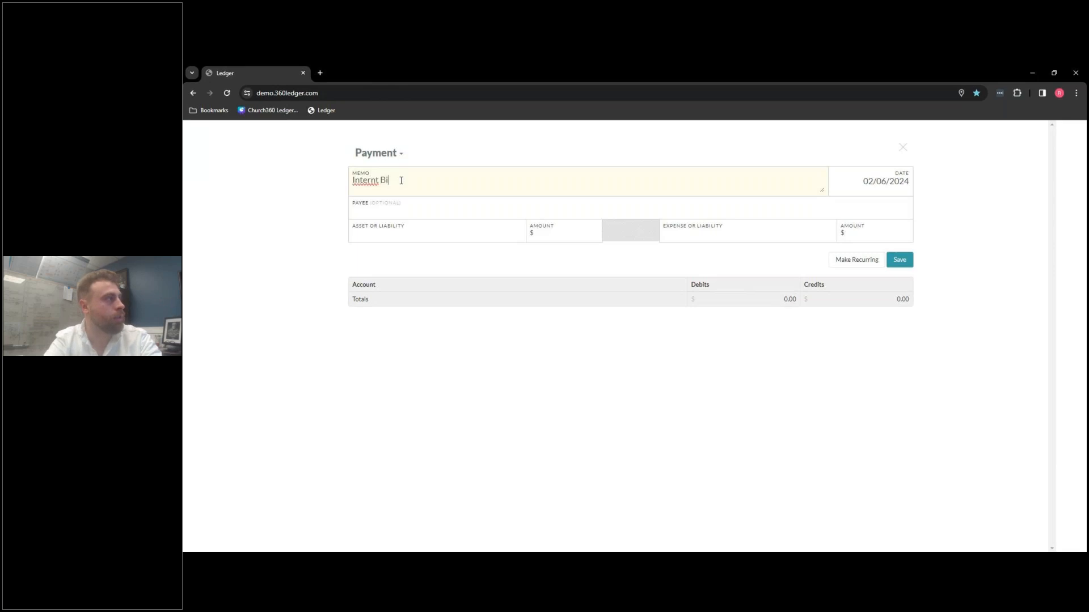
pyautogui.write('et Bill')
pyautogui.click(418, 211)
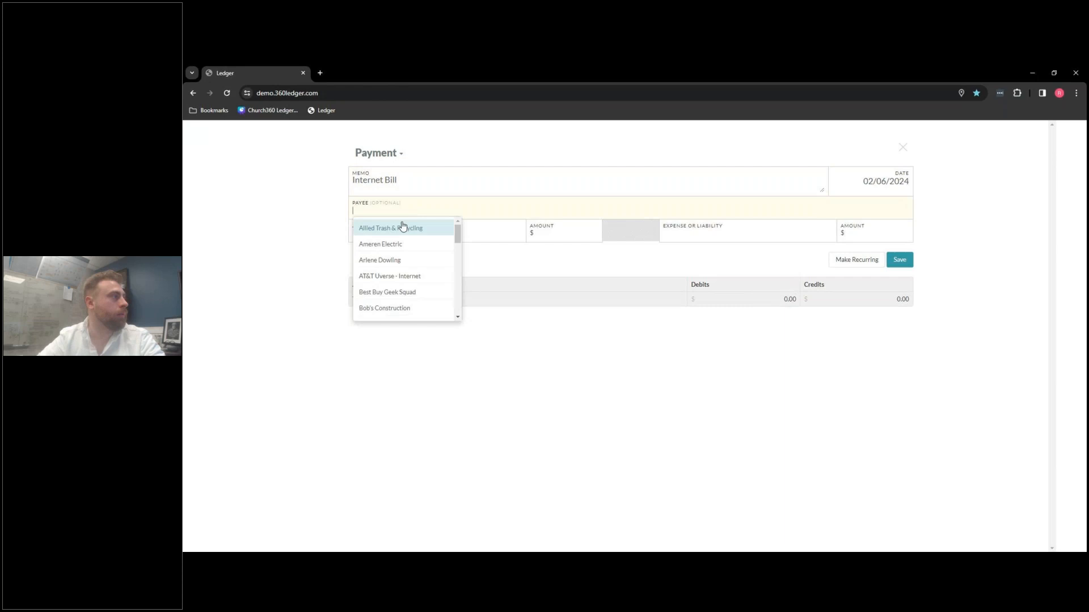
pyautogui.click(413, 277)
# Set the payment to take $100 from Checking and assign it to the Snacks expense account.
pyautogui.click(486, 233)
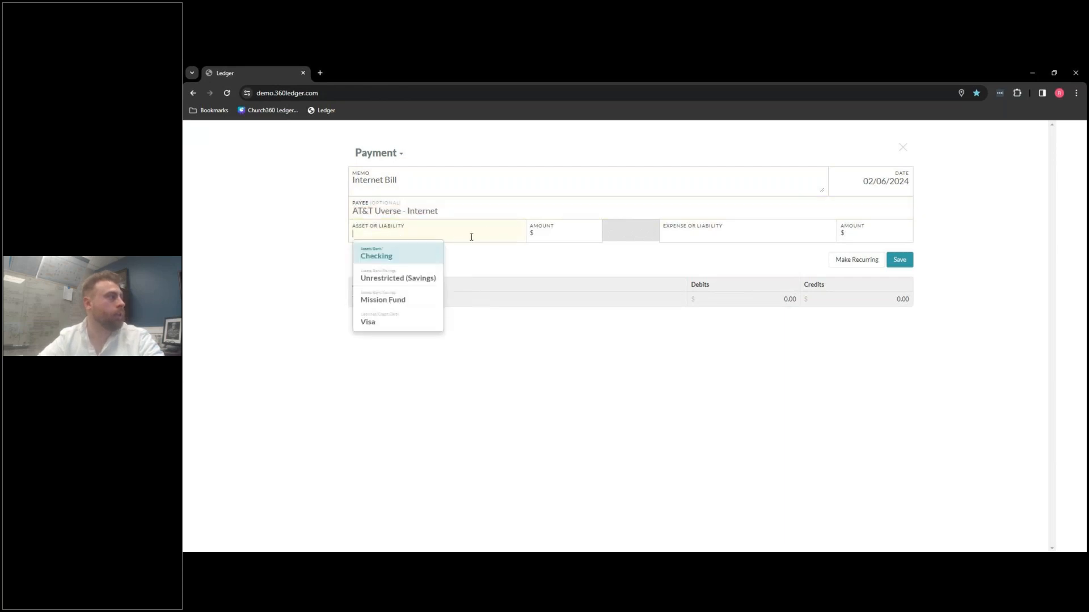
pyautogui.click(404, 259)
pyautogui.click(564, 236)
pyautogui.write('100')
pyautogui.click(673, 236)
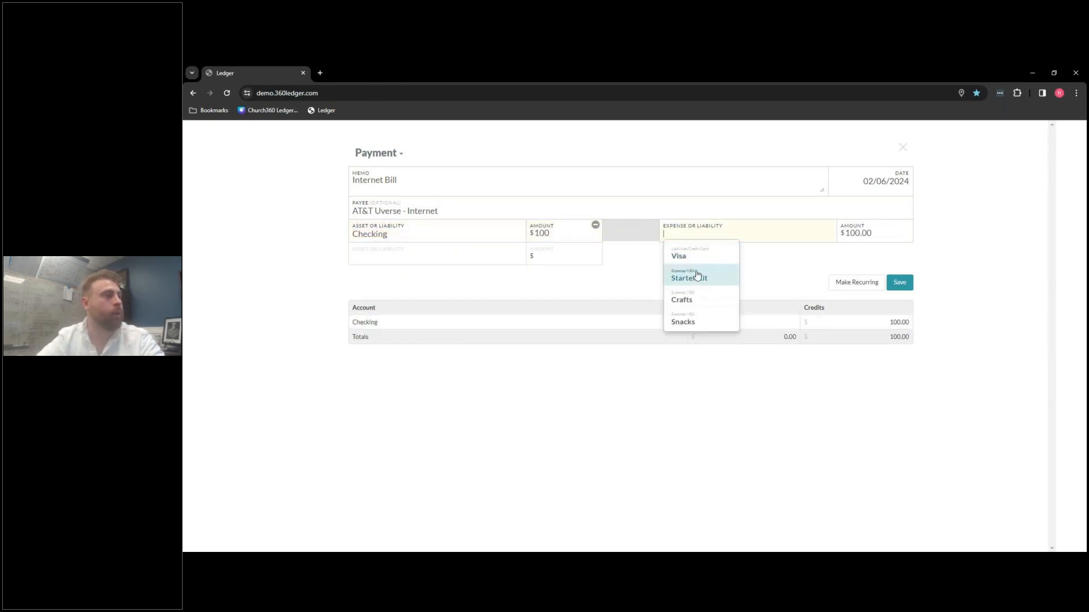
pyautogui.click(702, 327)
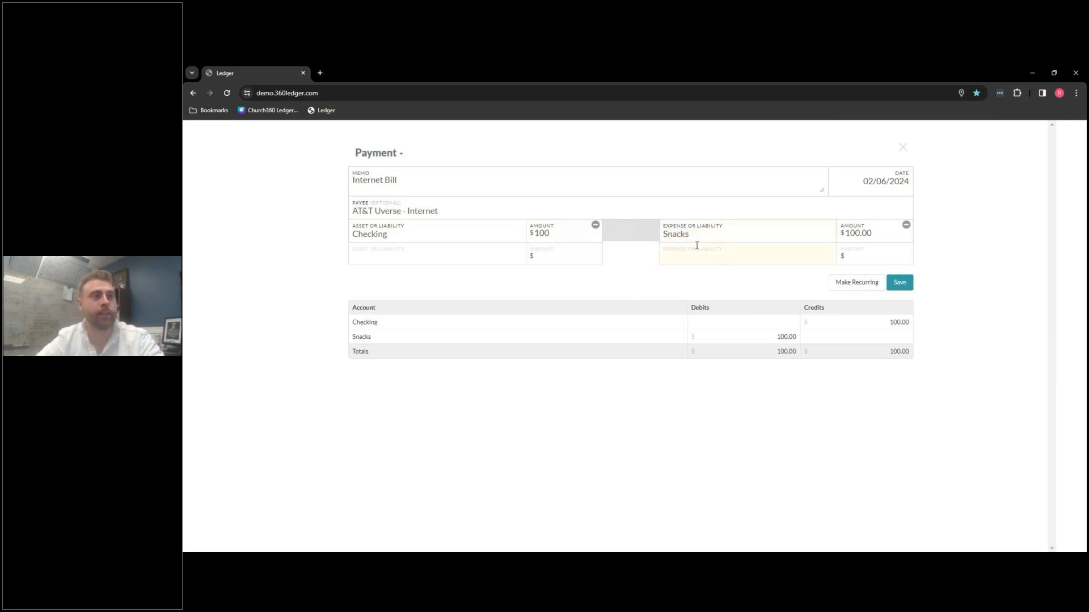
# Make the Internet Bill payment recur every single month on the 1st Monday and save the recurring transaction.
pyautogui.click(845, 283)
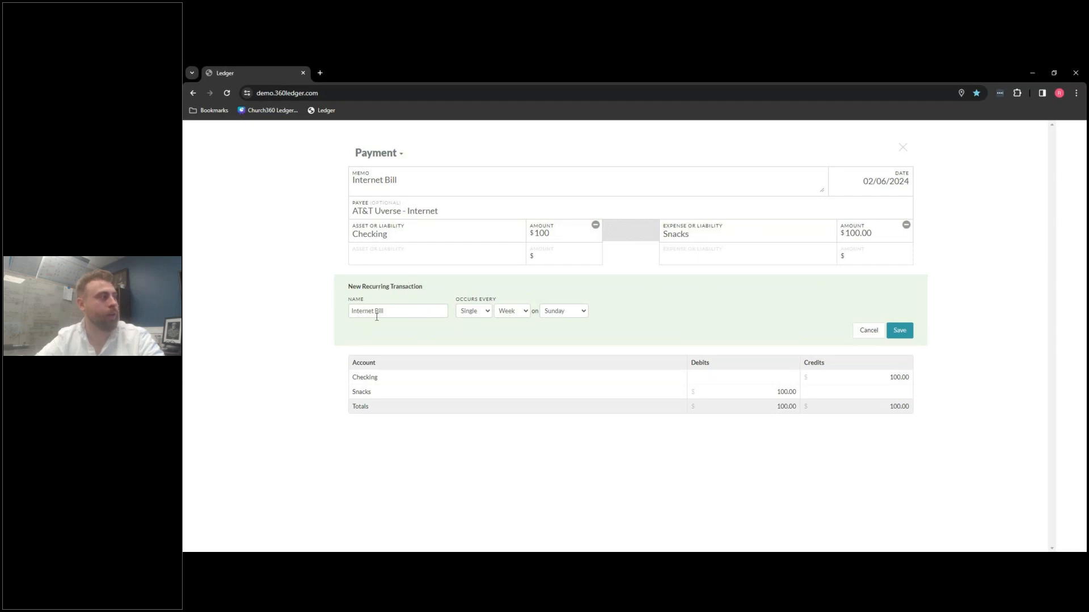
pyautogui.click(516, 314)
pyautogui.click(513, 334)
pyautogui.click(595, 318)
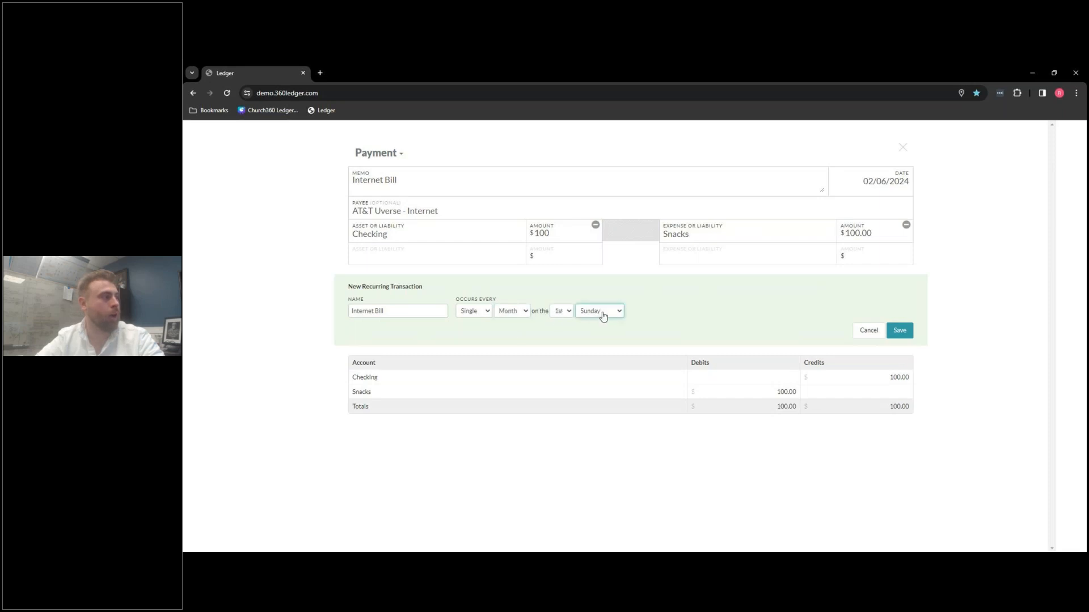
pyautogui.click(612, 334)
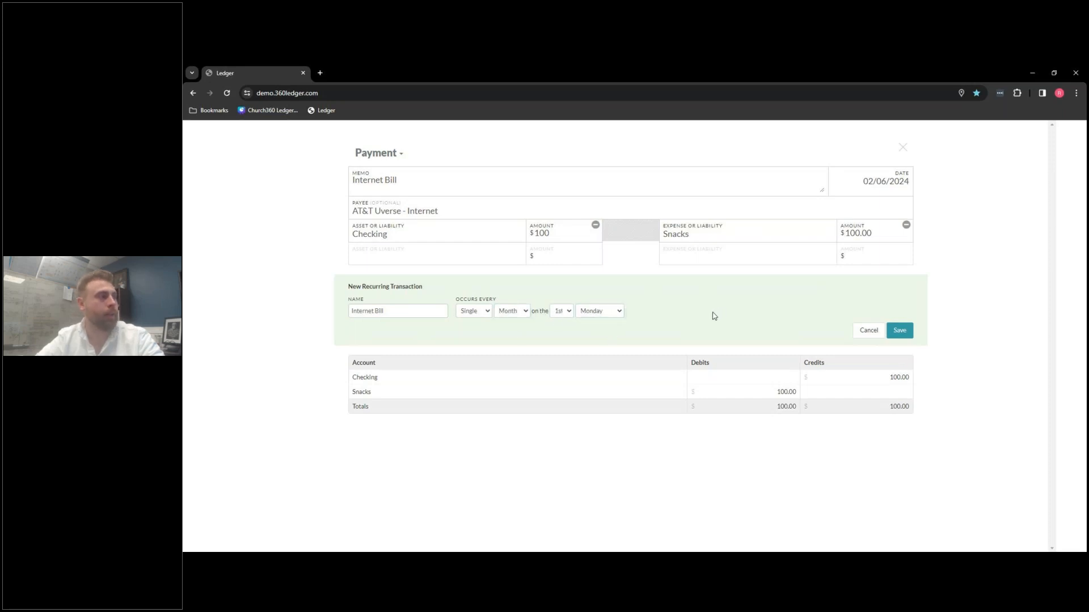
pyautogui.click(900, 331)
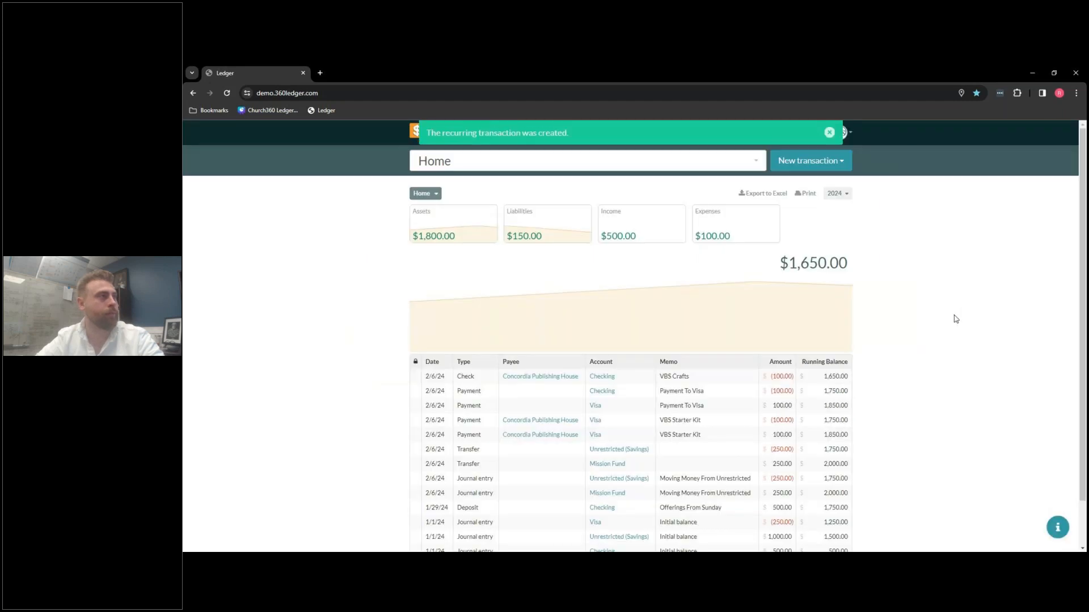
# Dismiss the notification and open the Recurring Transactions list to check the Internet Bill schedule.
pyautogui.click(828, 133)
pyautogui.click(815, 132)
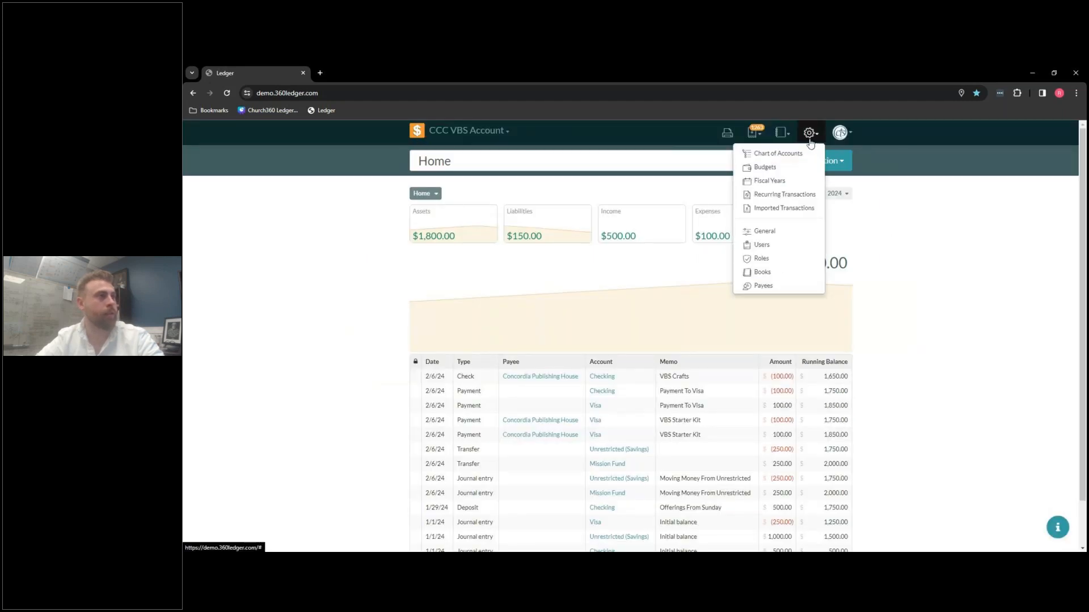
pyautogui.click(777, 194)
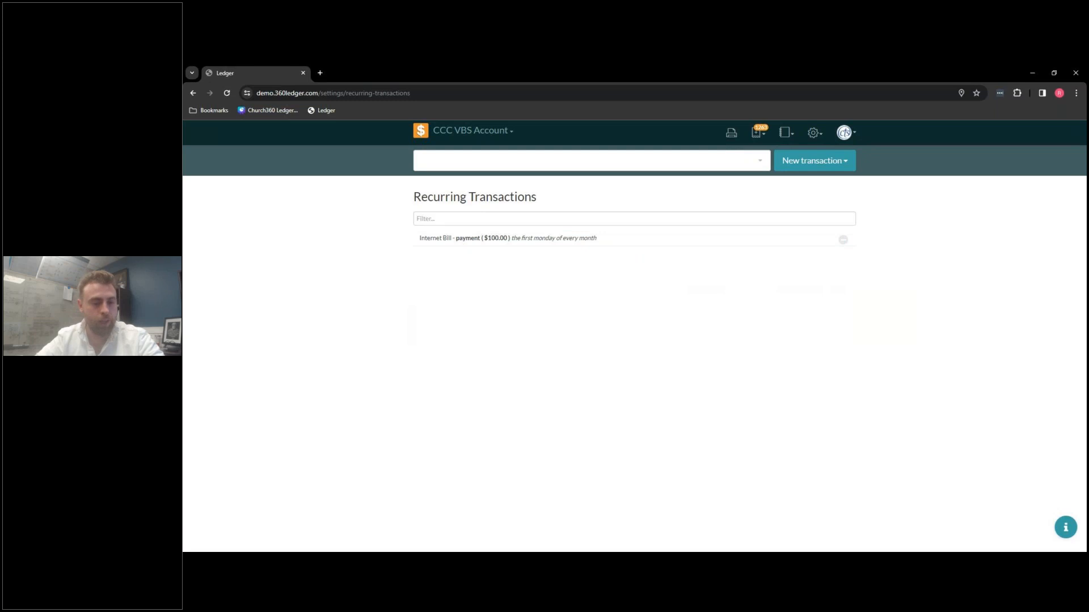
# Browse the pending transactions and open the $5,785.00 deposit given on Aug 15 to examine its fund split, closing it unsaved.
pyautogui.click(764, 135)
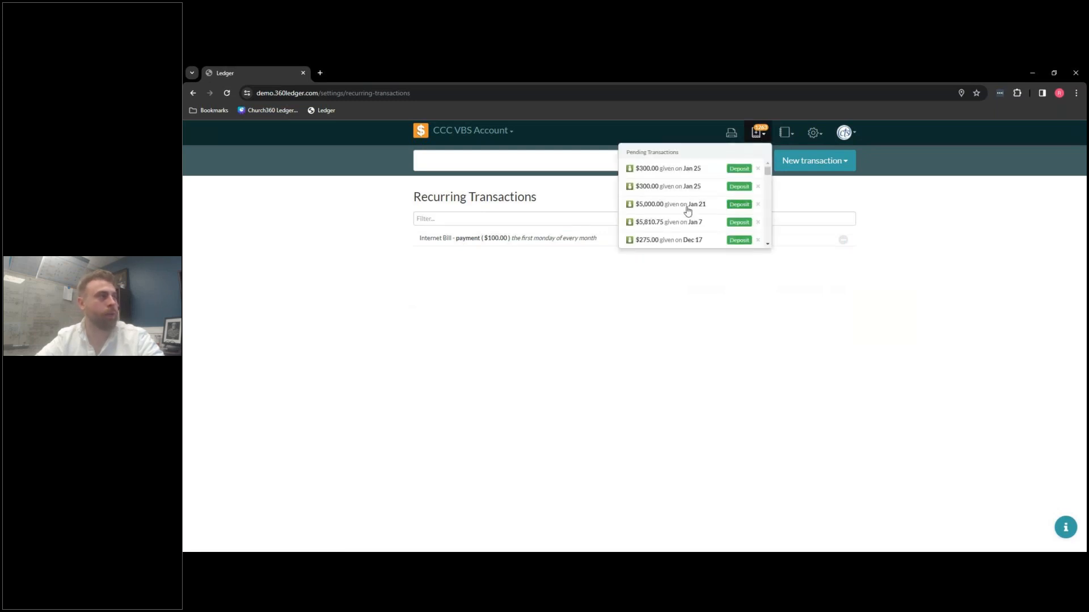
pyautogui.scroll(-3, 687, 210)
pyautogui.scroll(3, 687, 203)
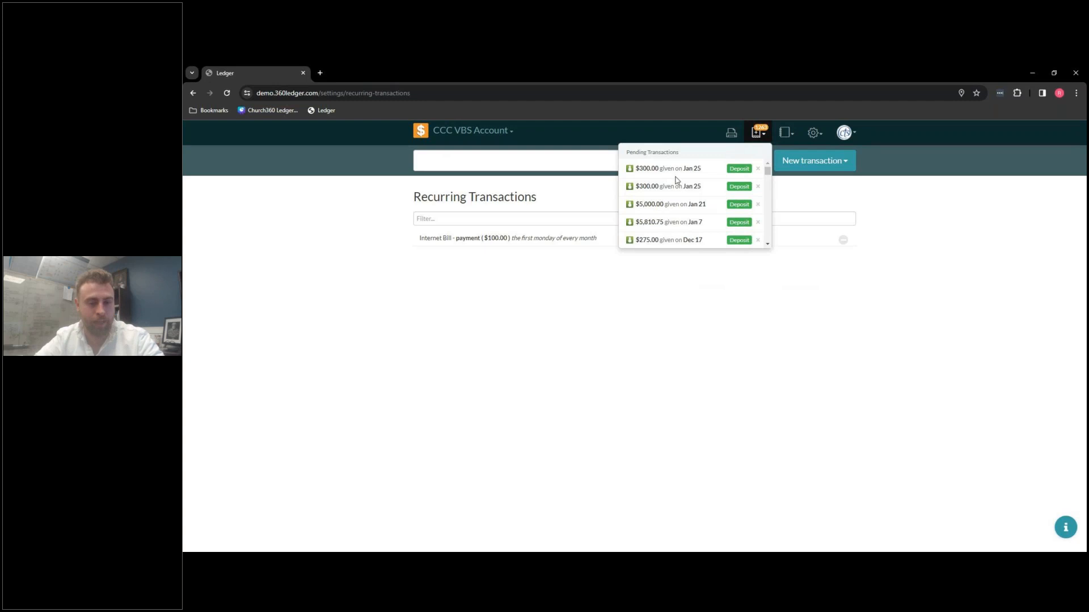
pyautogui.scroll(3, 689, 181)
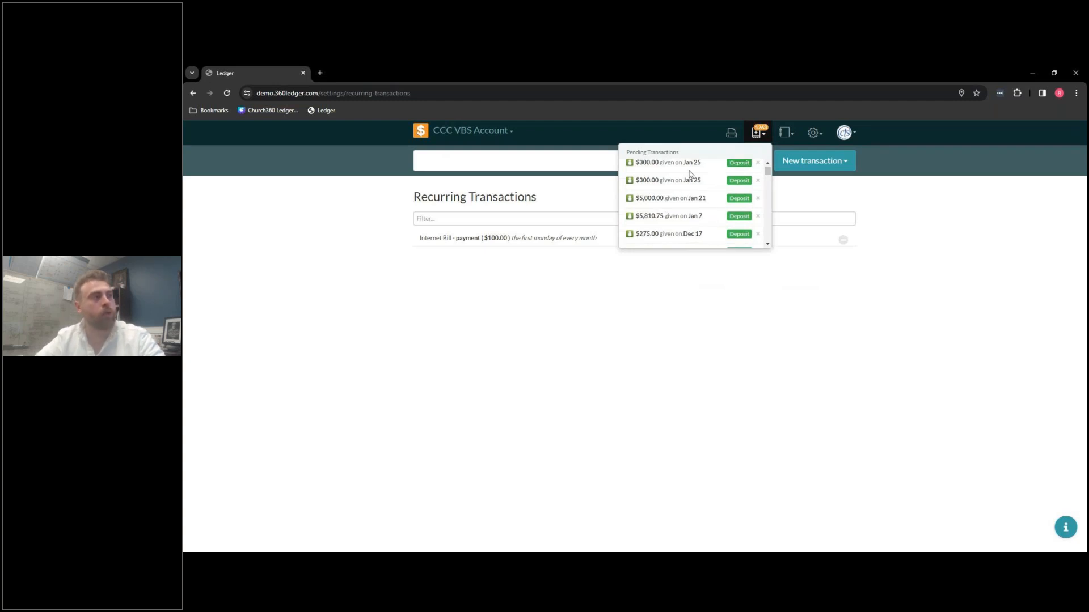
pyautogui.scroll(4, 686, 191)
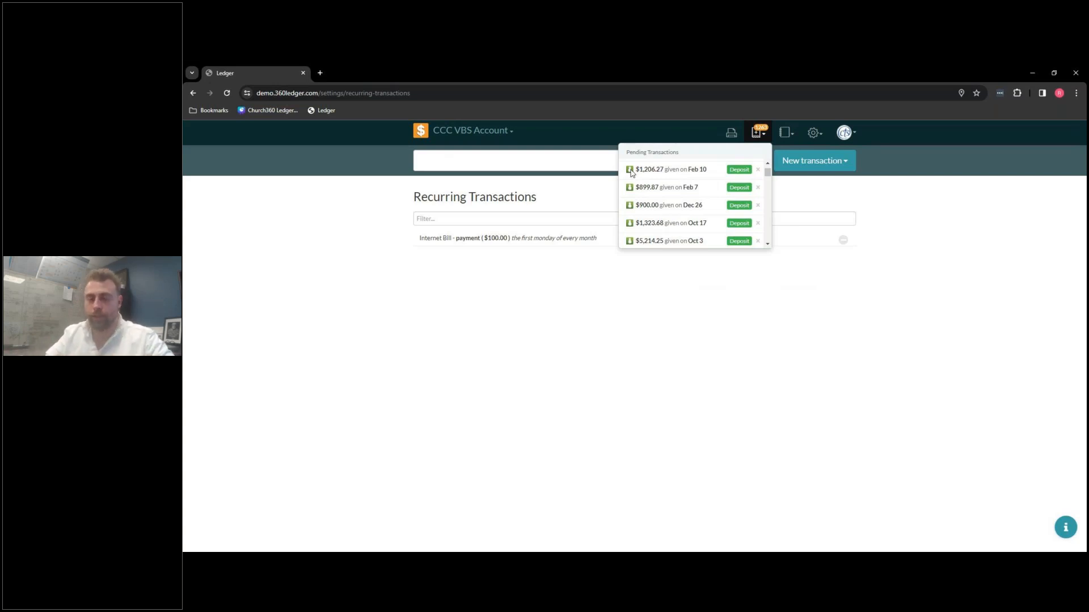
pyautogui.scroll(-5, 690, 202)
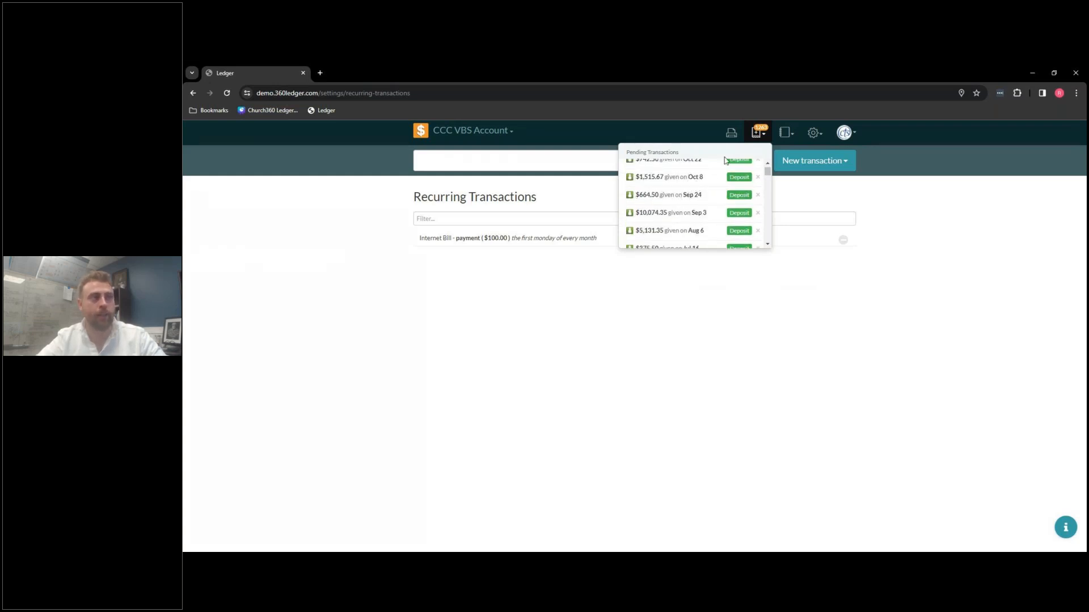
pyautogui.scroll(4, 710, 214)
pyautogui.scroll(-5, 701, 214)
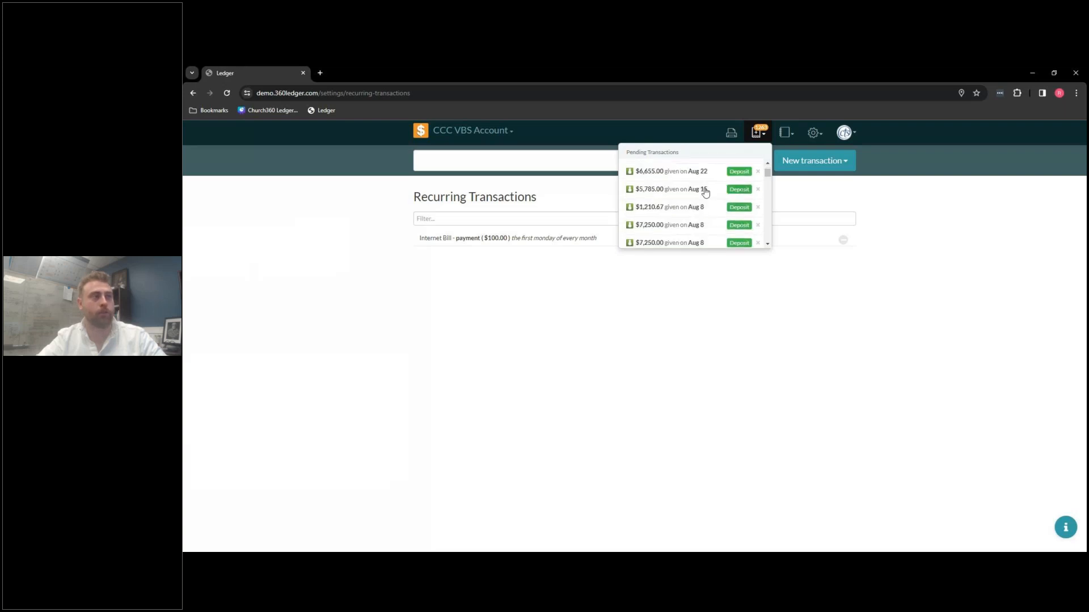
pyautogui.click(738, 190)
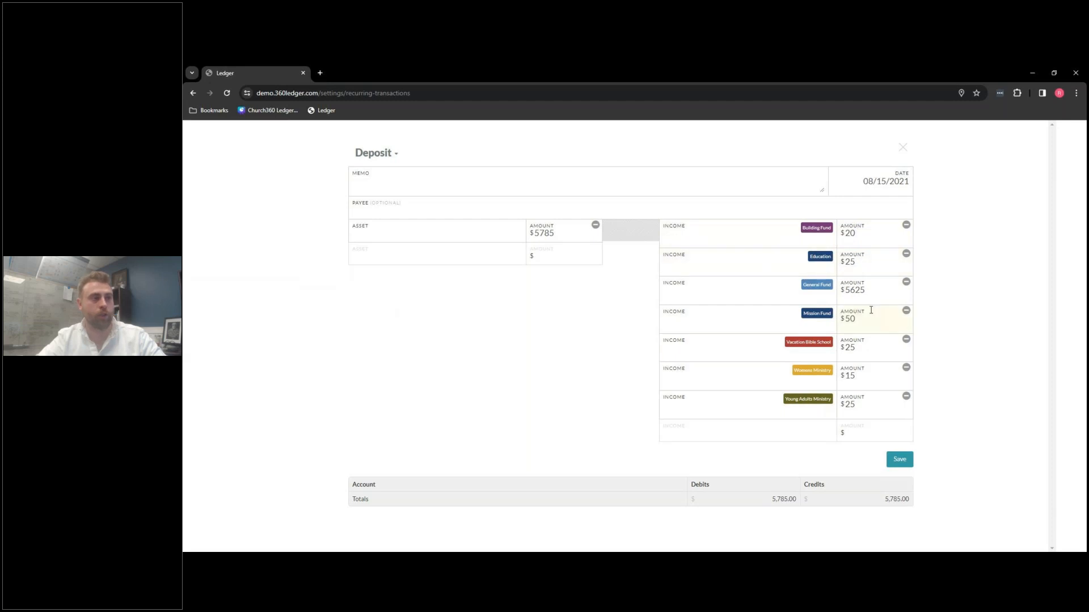
pyautogui.click(903, 147)
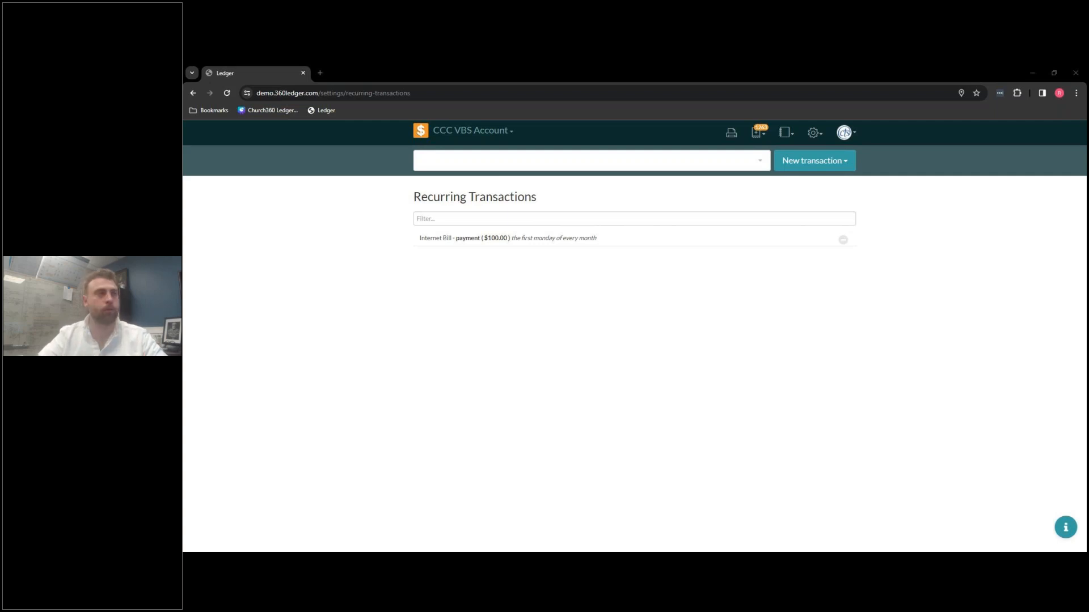
# Switch to the Christ Community Church book and review the 2024 transaction list on its Home overview.
pyautogui.click(506, 135)
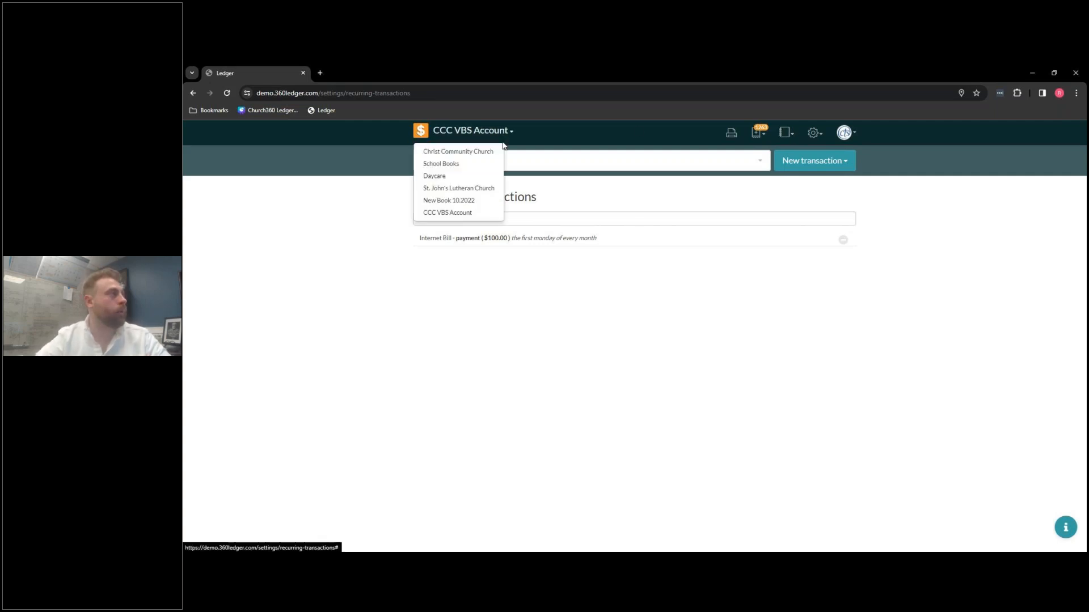
pyautogui.click(478, 152)
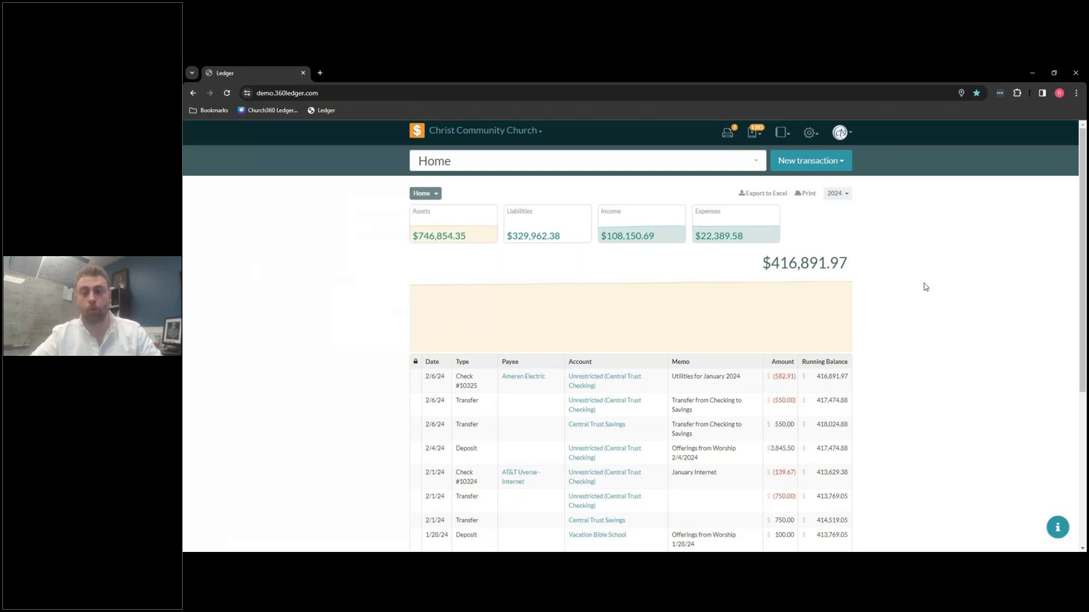
pyautogui.scroll(-2, 927, 289)
pyautogui.scroll(-2, 918, 293)
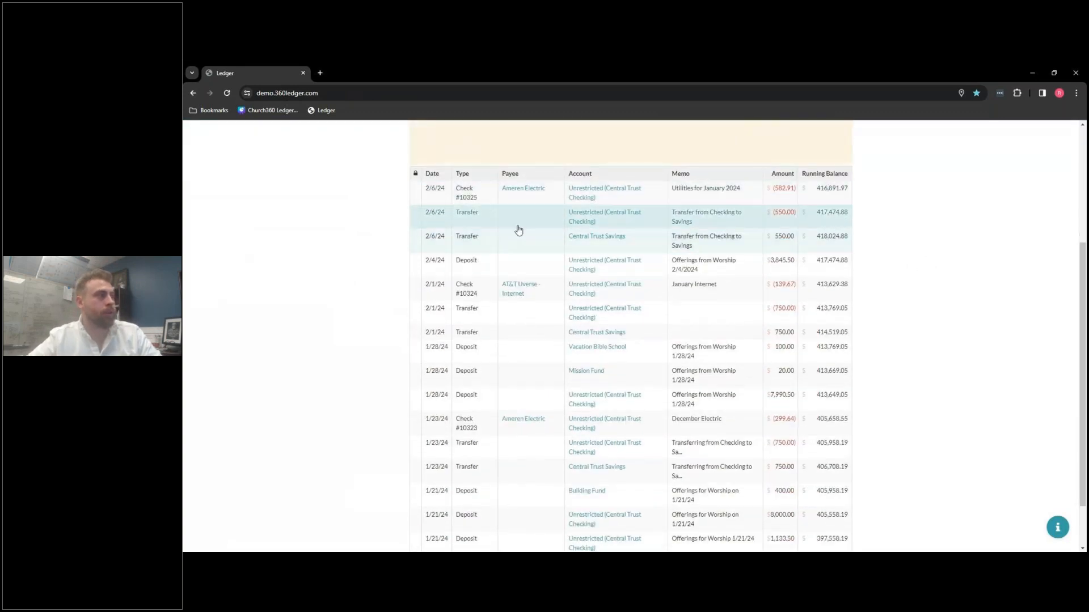
pyautogui.scroll(-1, 537, 238)
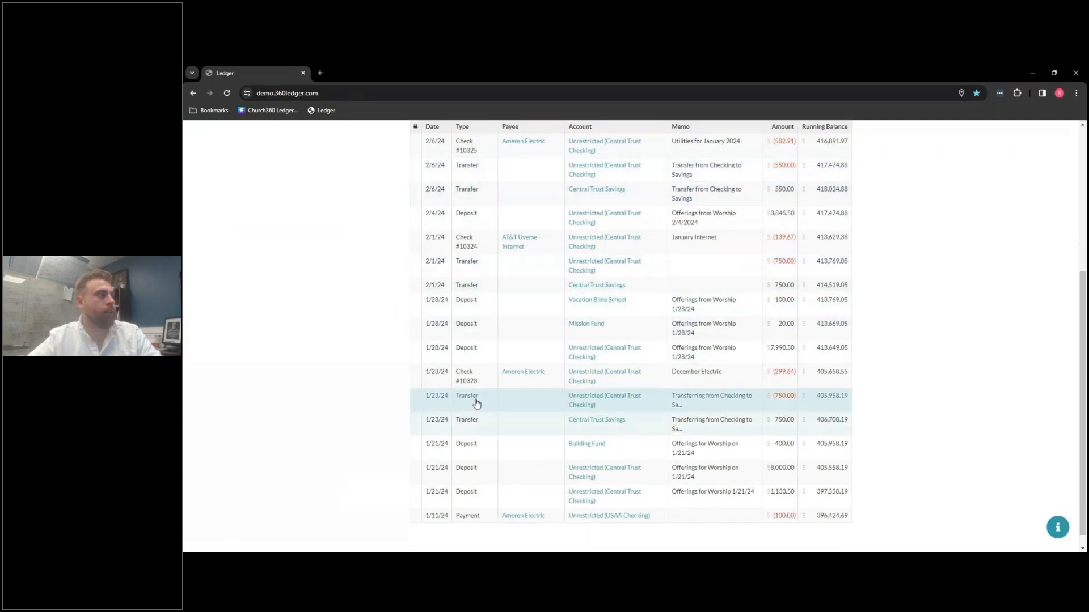
pyautogui.scroll(-1, 479, 235)
pyautogui.scroll(2, 483, 240)
pyautogui.scroll(1, 777, 245)
pyautogui.scroll(-3, 734, 329)
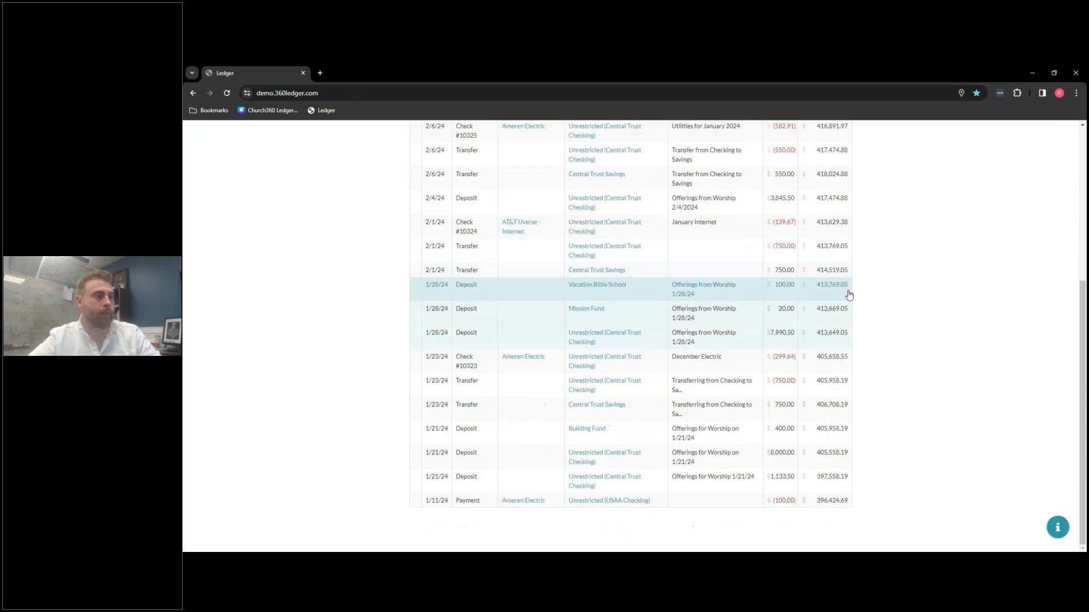
pyautogui.scroll(5, 849, 295)
# Drill down through Assets and Farmers Bank to the Savings category to review its balance, and return to the Home overview.
pyautogui.click(482, 229)
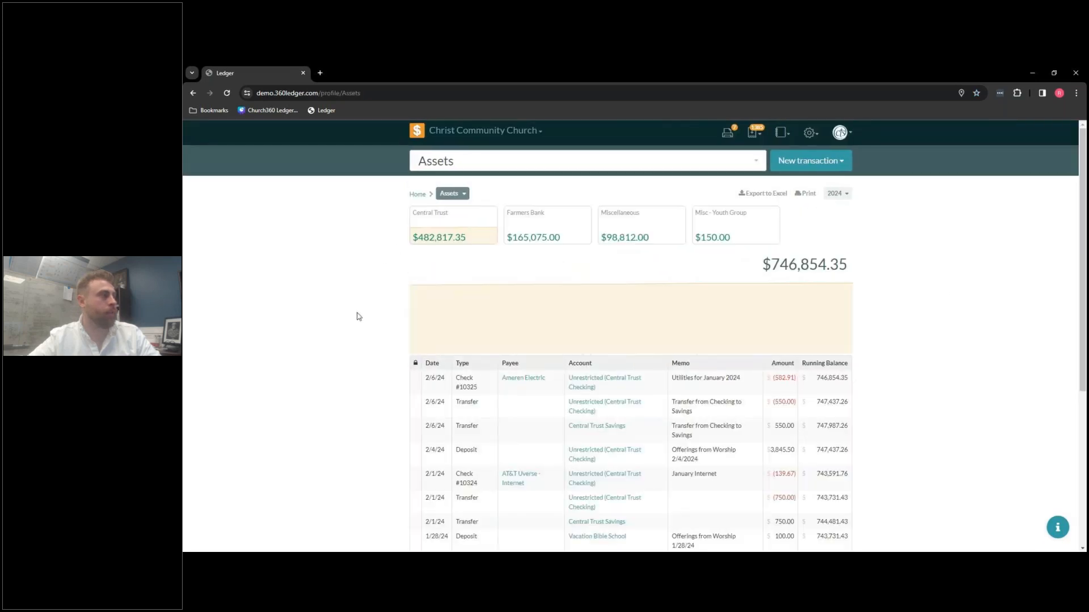
pyautogui.click(550, 236)
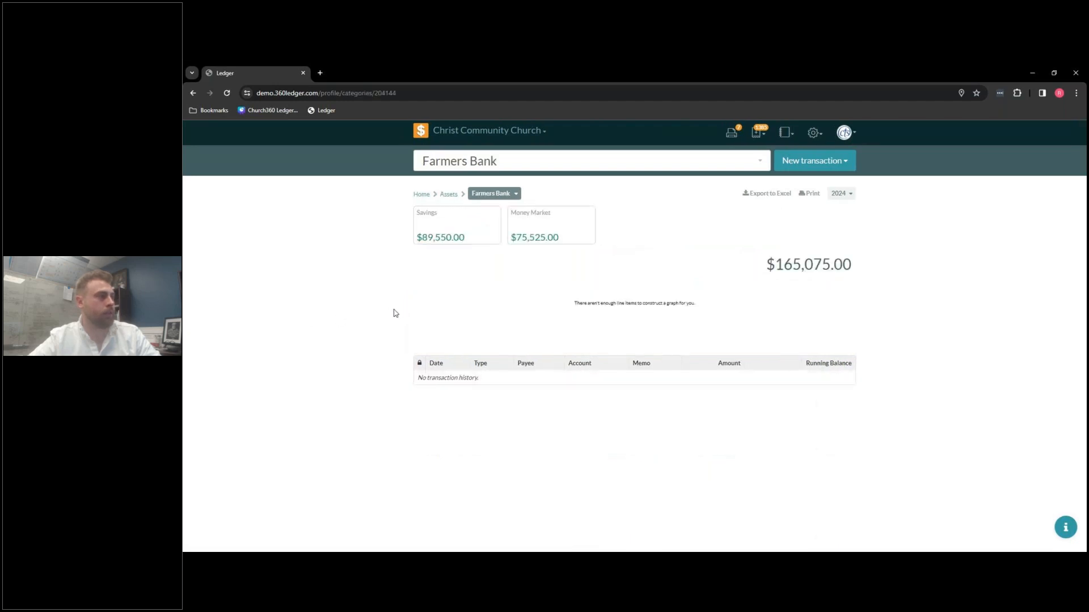
pyautogui.click(458, 241)
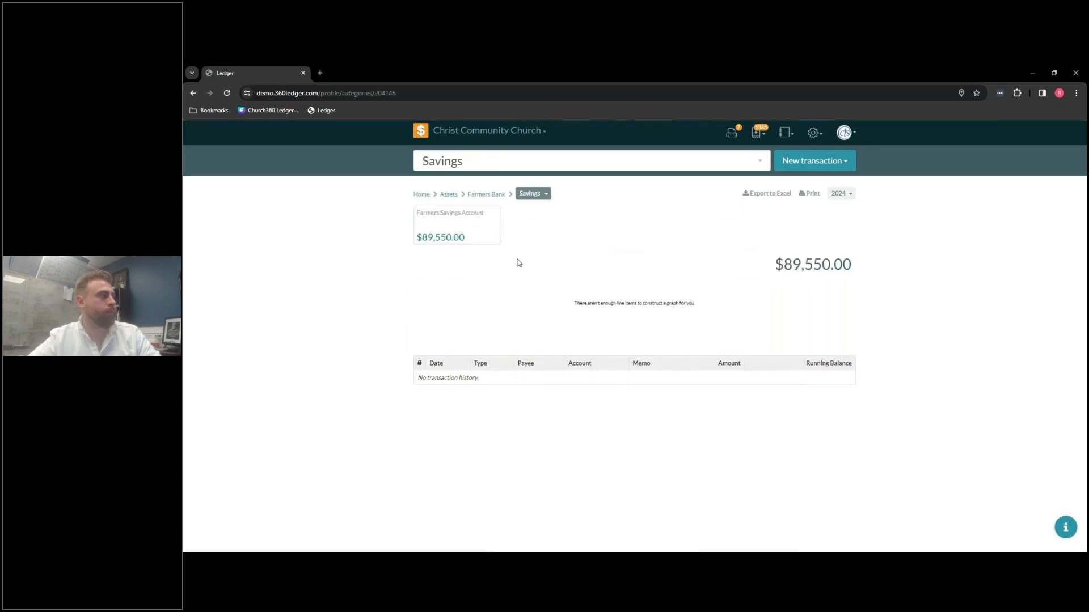
pyautogui.click(425, 198)
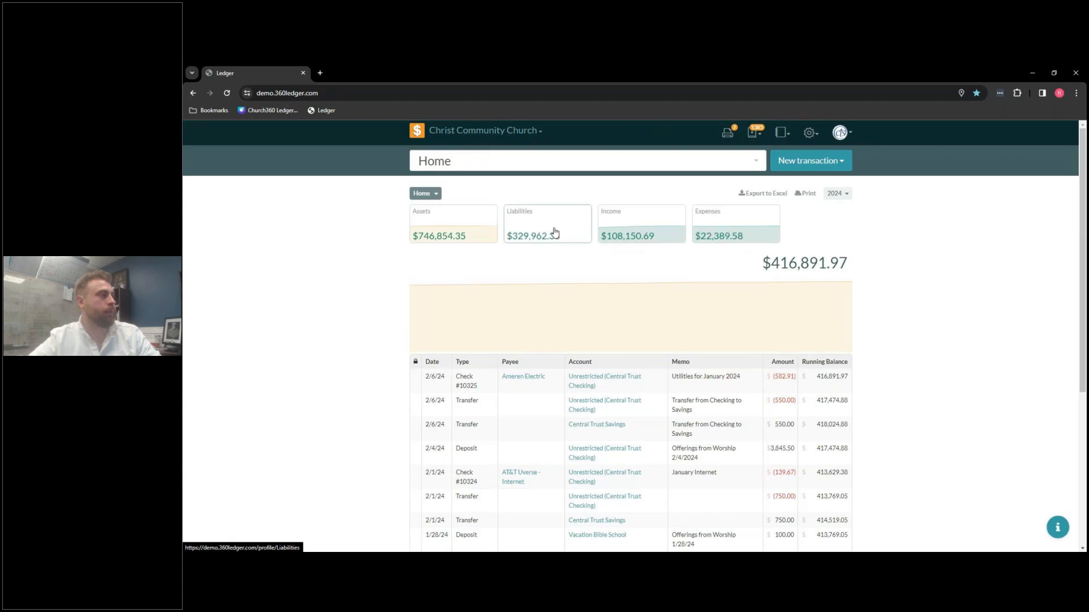
# Review the Mortgage account under Liabilities for 2023 and return to the Liabilities overview.
pyautogui.click(559, 232)
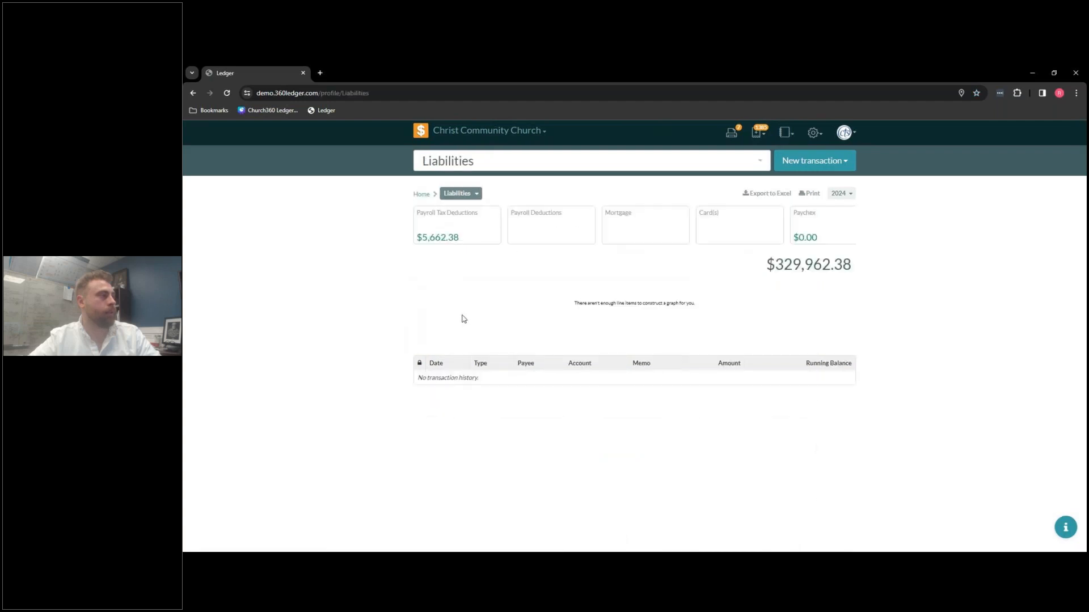
pyautogui.click(643, 243)
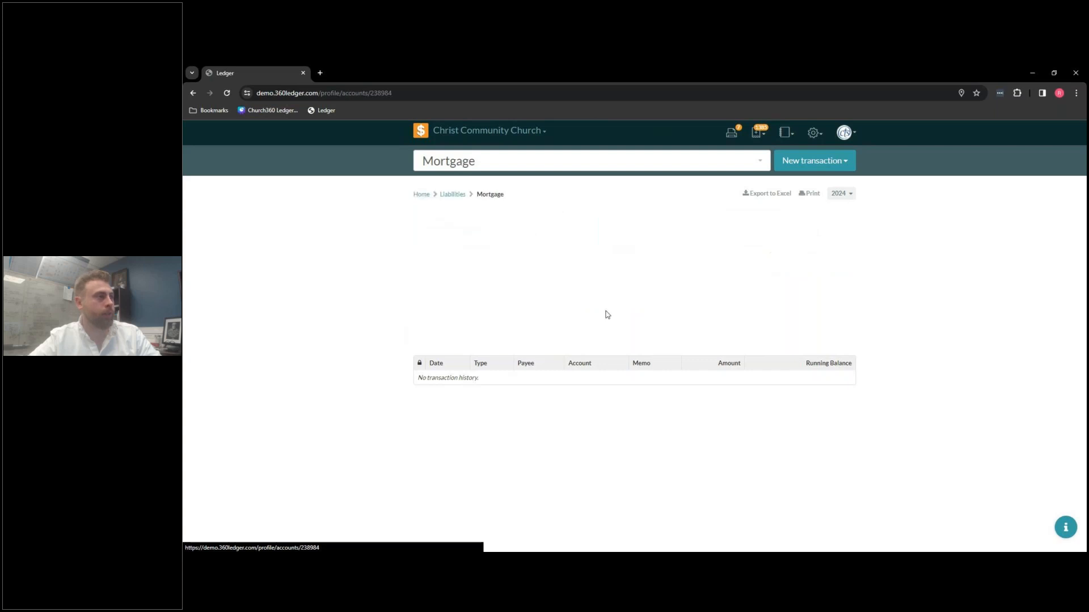
pyautogui.click(838, 194)
pyautogui.click(722, 221)
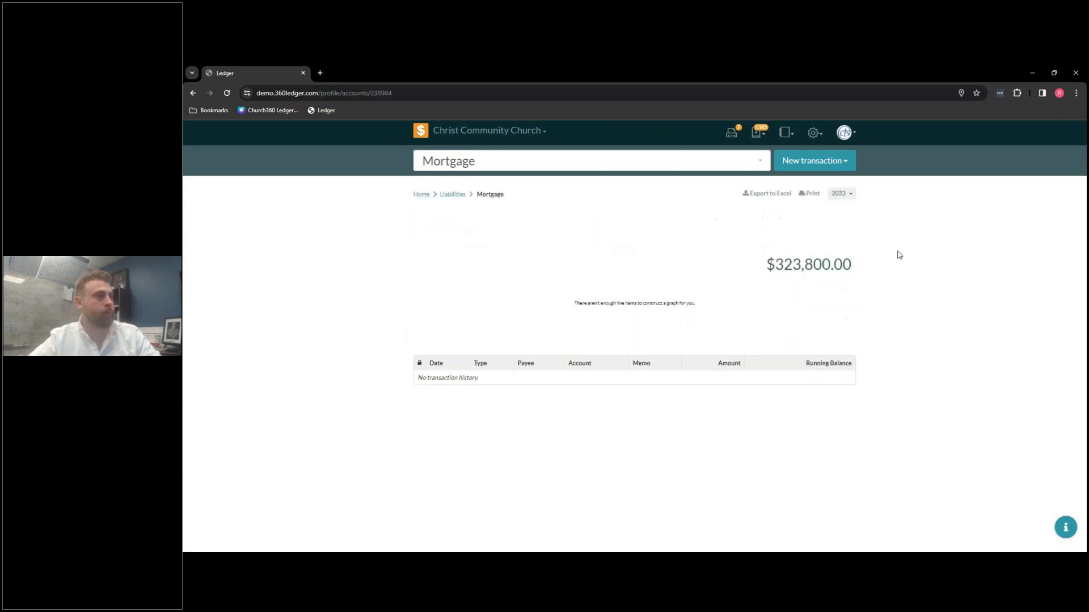
pyautogui.click(453, 194)
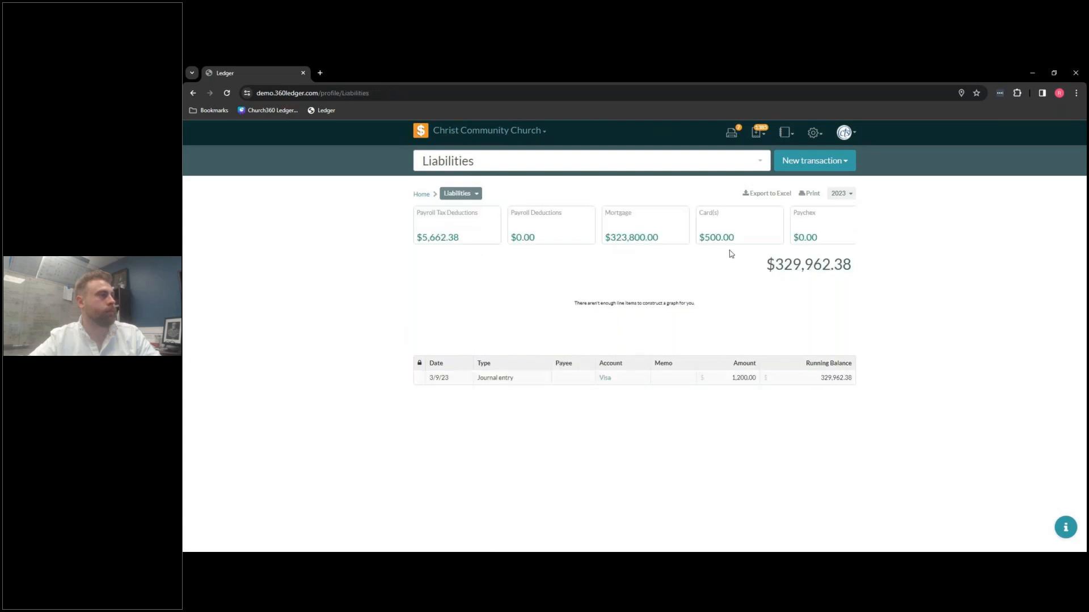
# Return to the Home overview, review the Assets accounts and restricted funds in the Chart of Accounts settings, and go back Home.
pyautogui.click(423, 195)
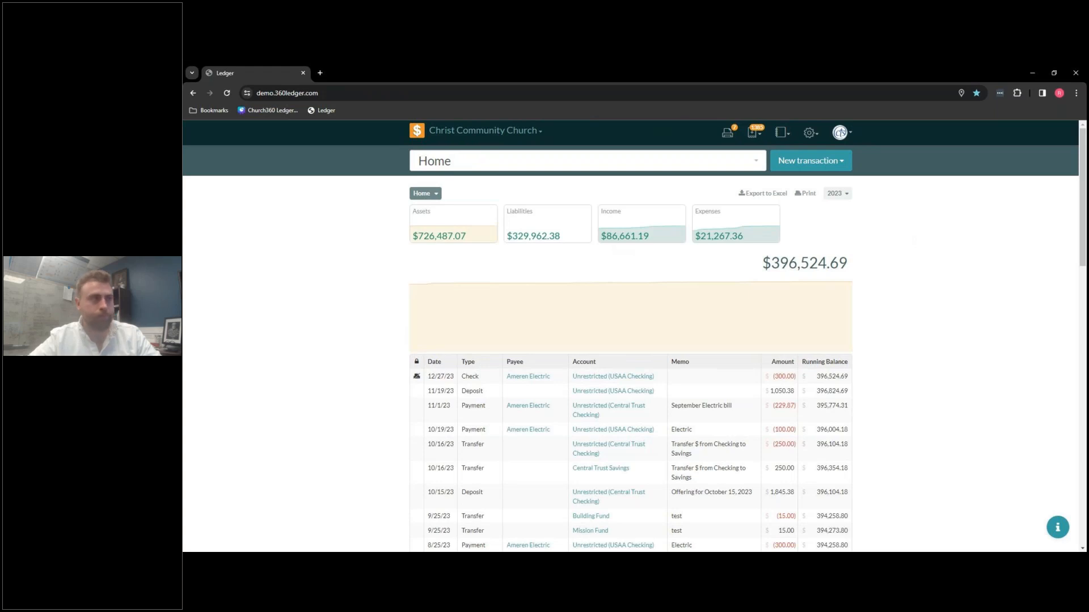
pyautogui.click(809, 133)
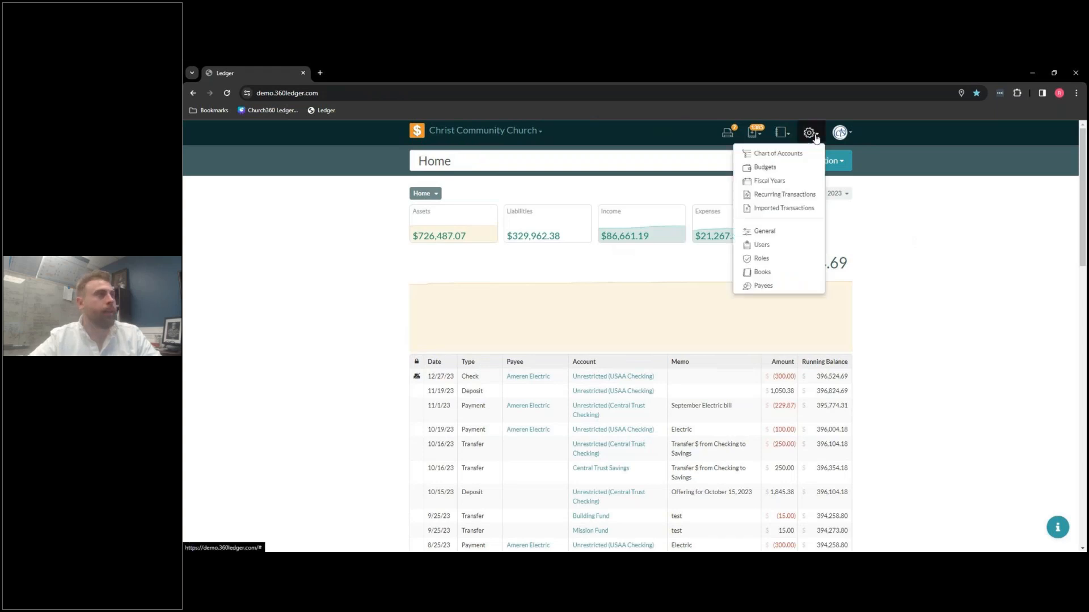
pyautogui.click(794, 154)
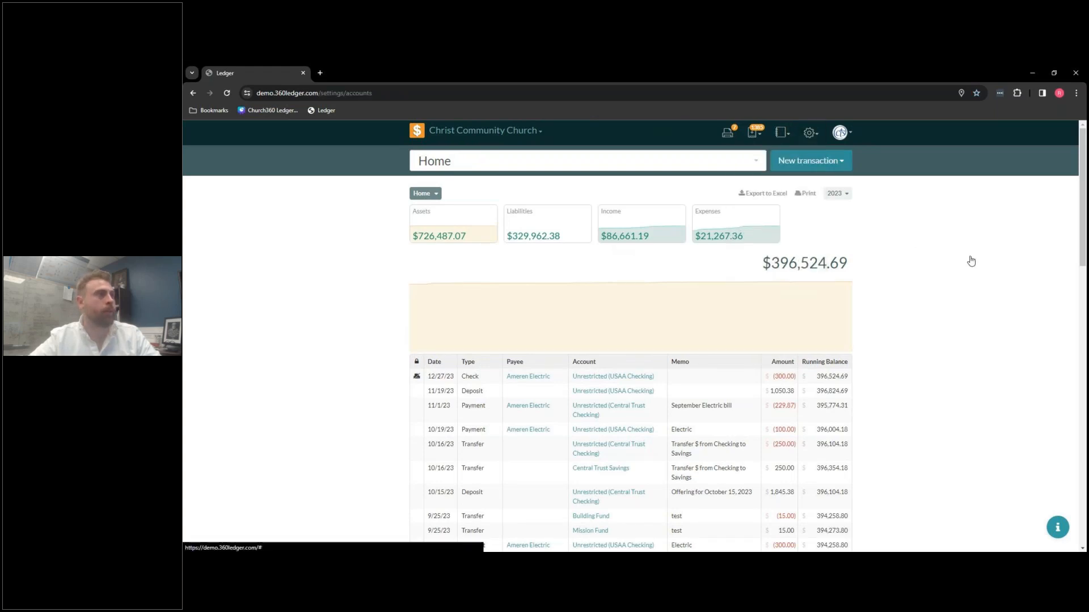
pyautogui.scroll(-2, 357, 301)
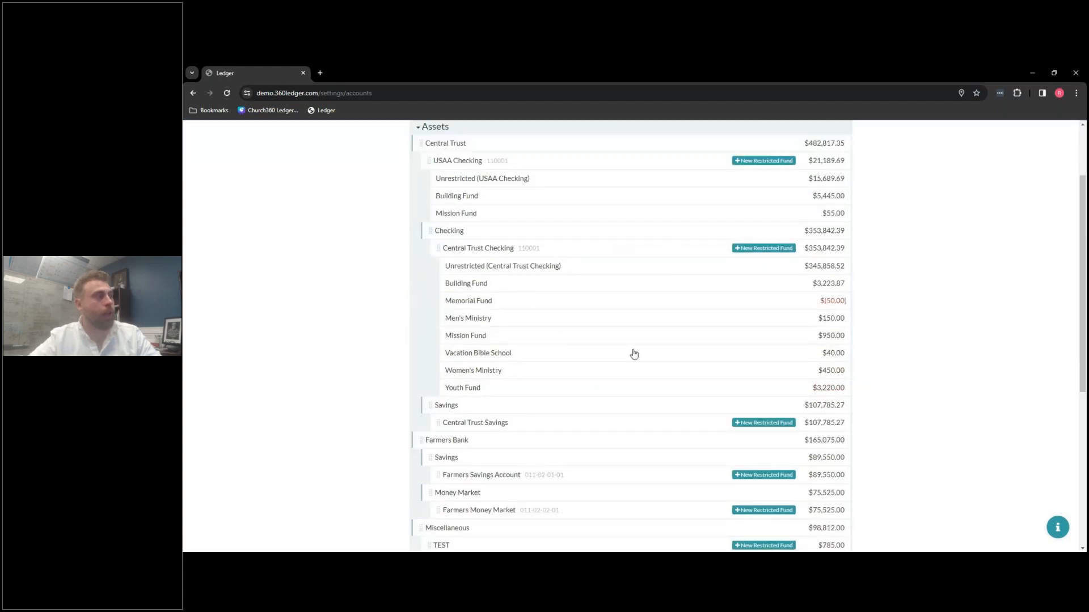
pyautogui.scroll(-2, 631, 352)
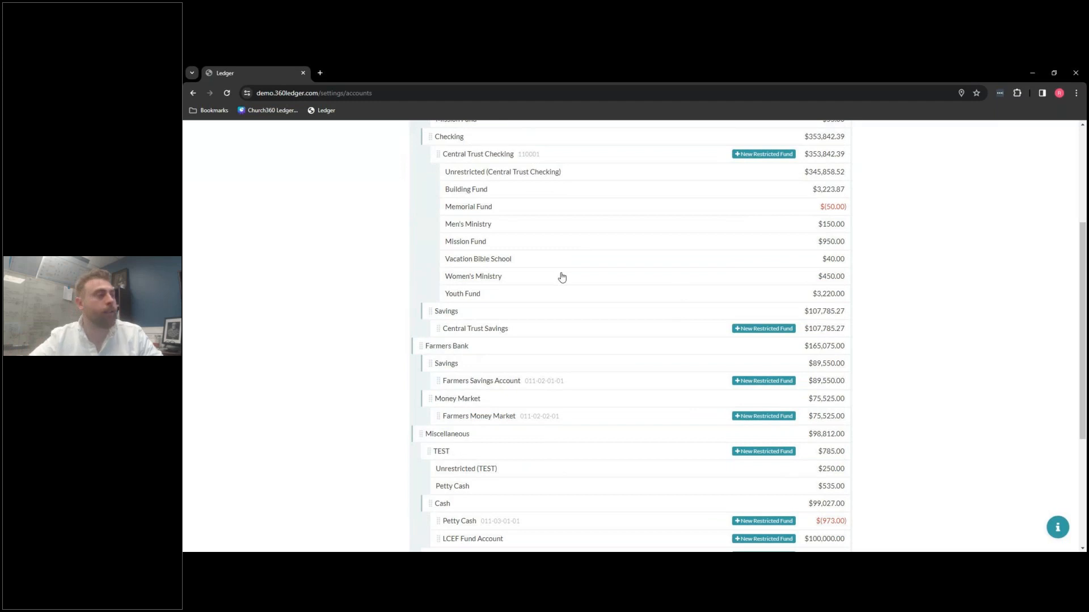
pyautogui.scroll(-3, 583, 296)
pyautogui.scroll(-1, 586, 297)
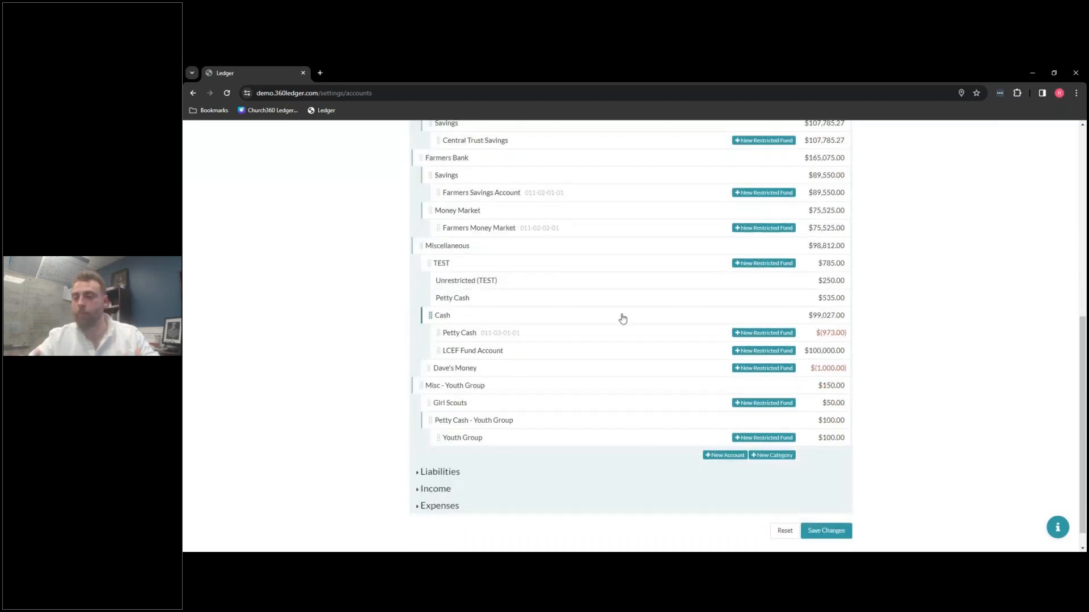
pyautogui.scroll(4, 598, 331)
pyautogui.scroll(4, 600, 332)
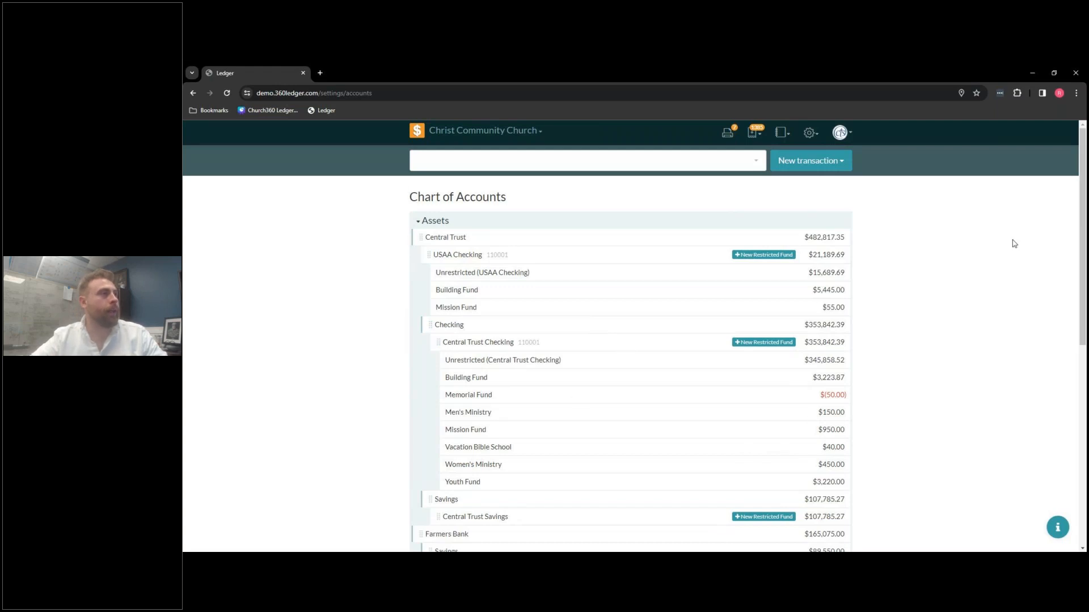
pyautogui.click(417, 135)
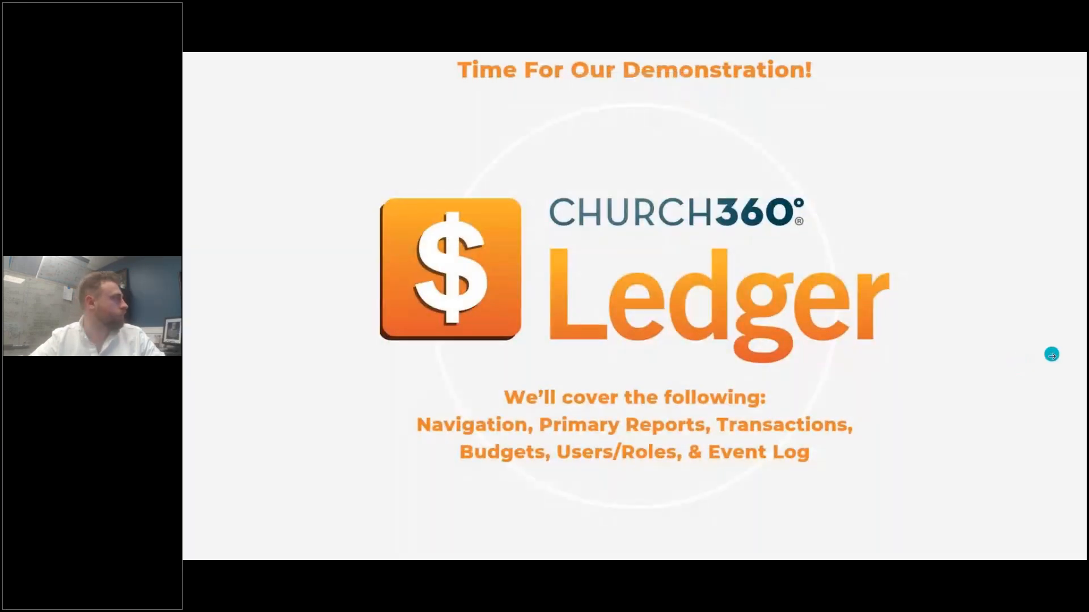
pyautogui.press('Right')
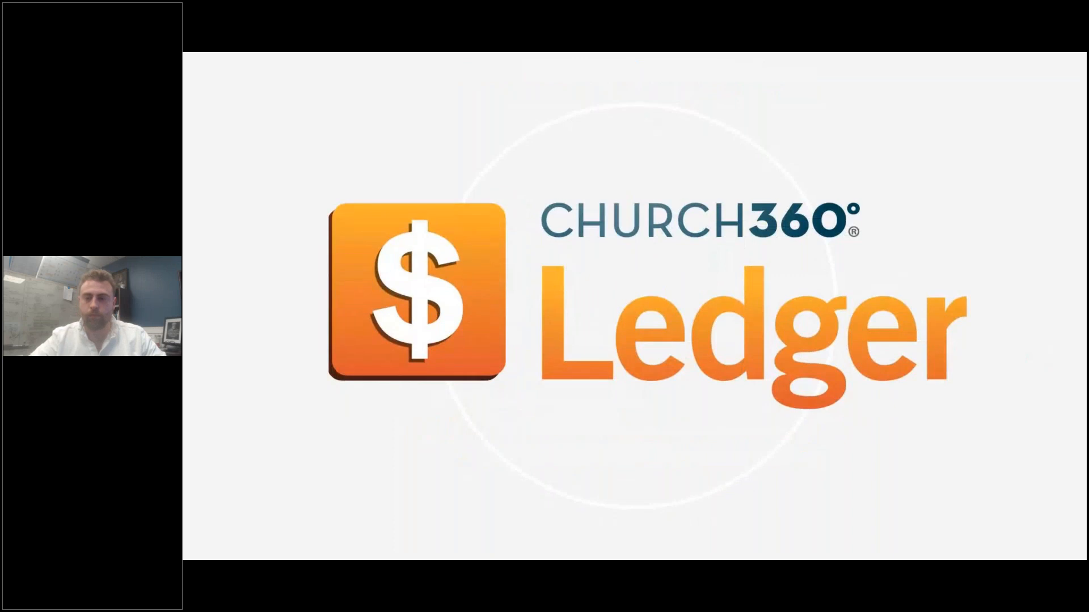
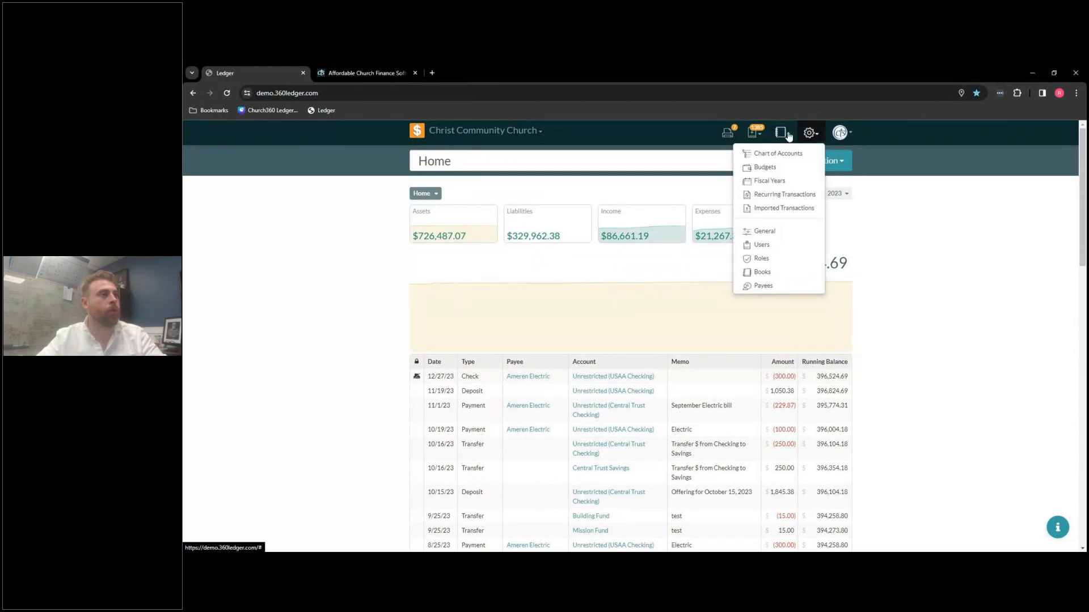
pyautogui.click(787, 135)
pyautogui.click(789, 137)
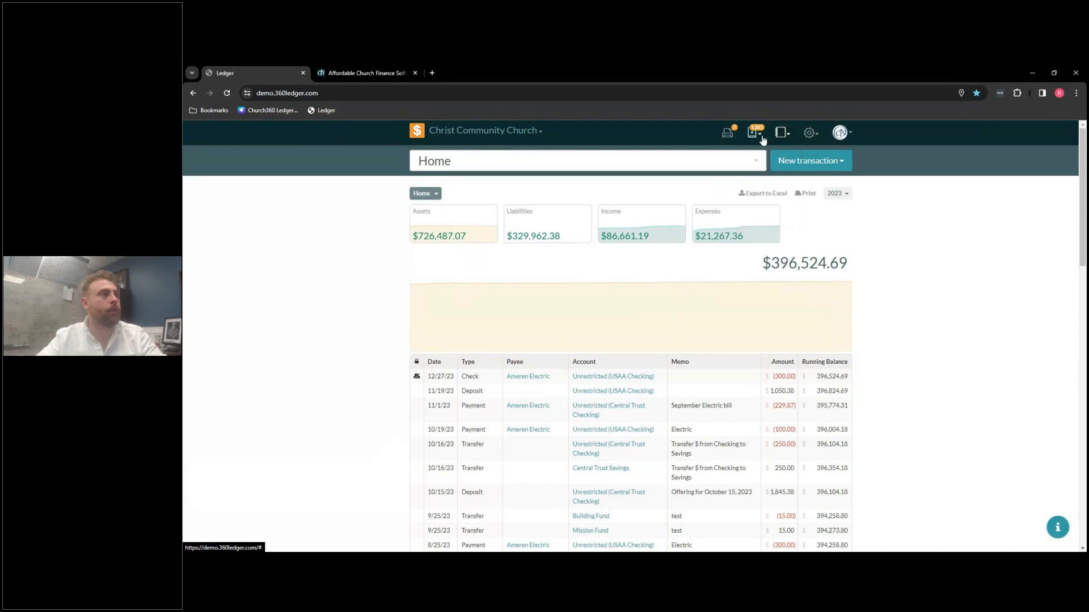
pyautogui.click(754, 134)
pyautogui.click(784, 135)
pyautogui.click(810, 133)
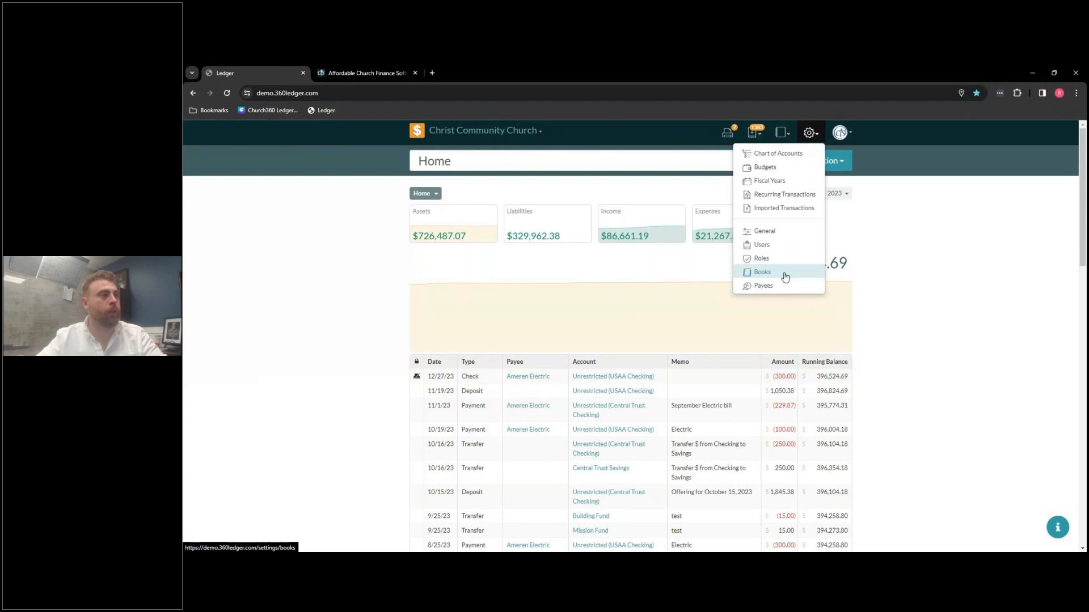
pyautogui.click(930, 248)
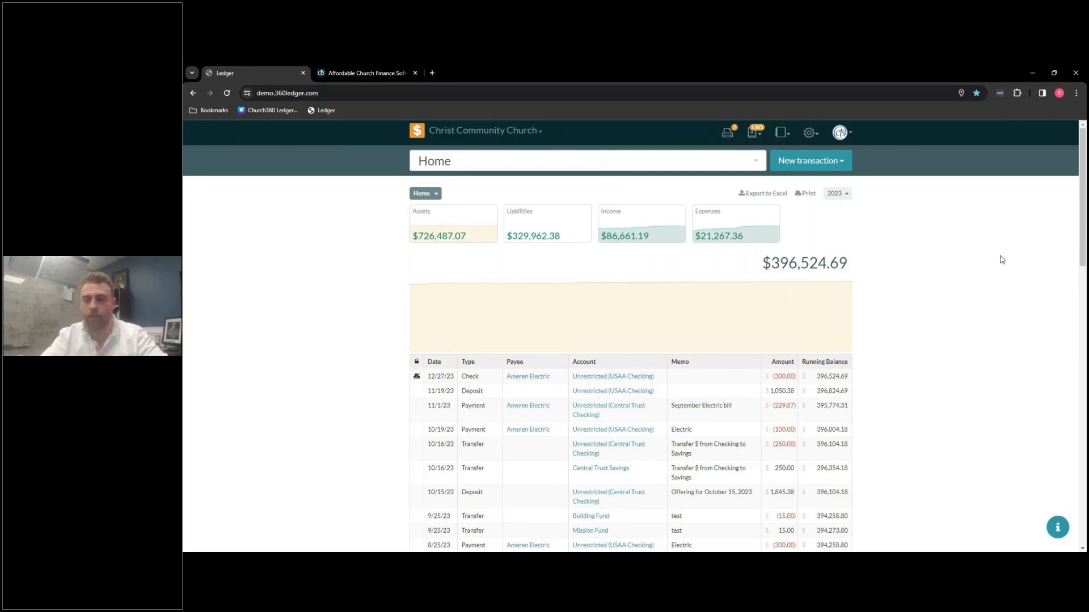
pyautogui.click(848, 136)
pyautogui.click(847, 137)
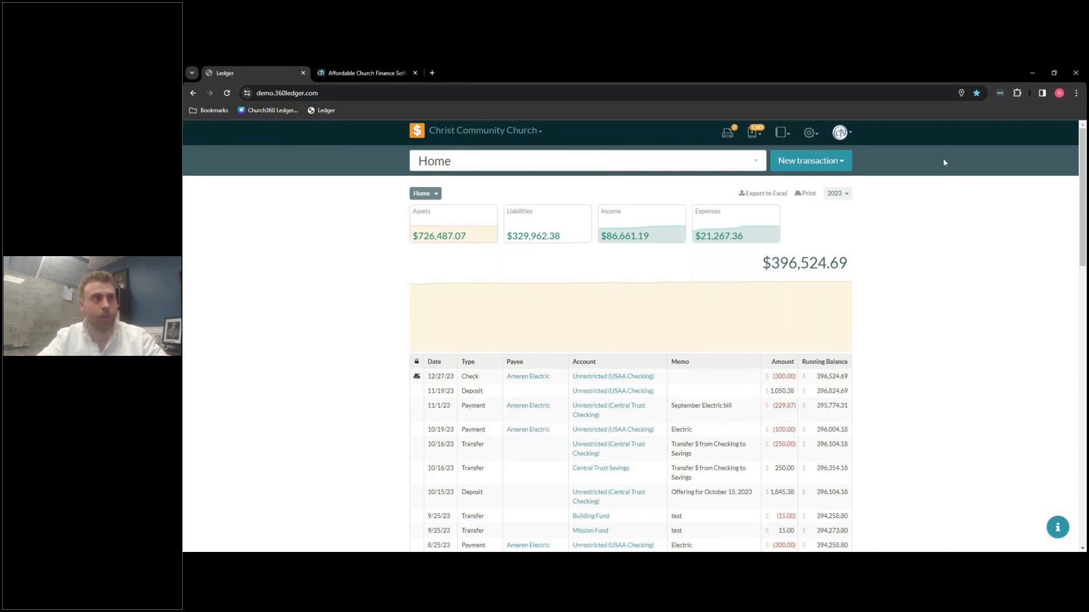
# Open the Event Log report for 2023 and reload the page to load its entries.
pyautogui.click(809, 134)
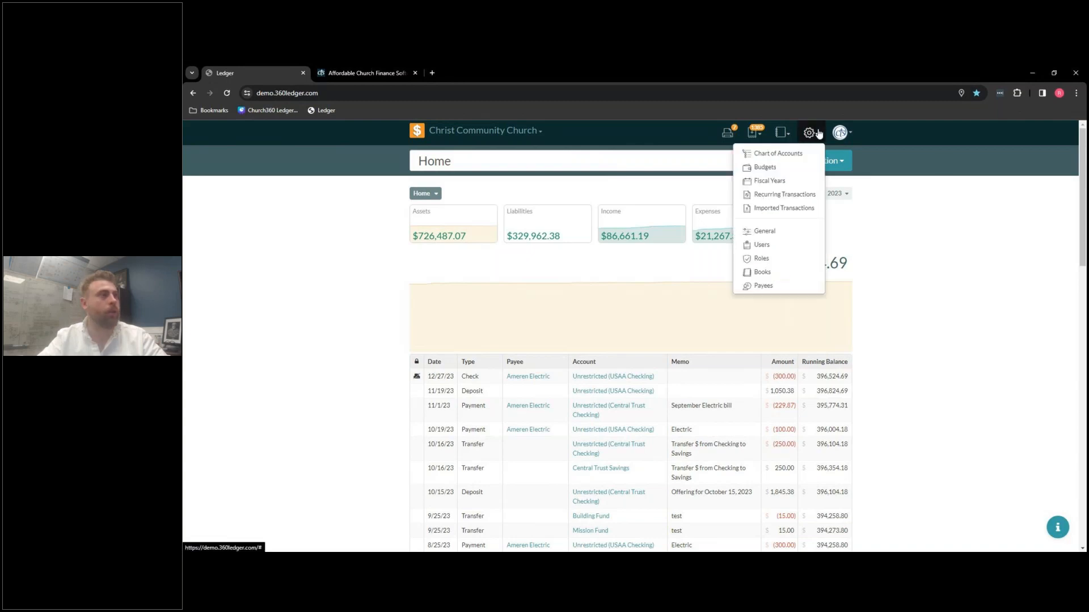
pyautogui.click(840, 133)
pyautogui.click(784, 133)
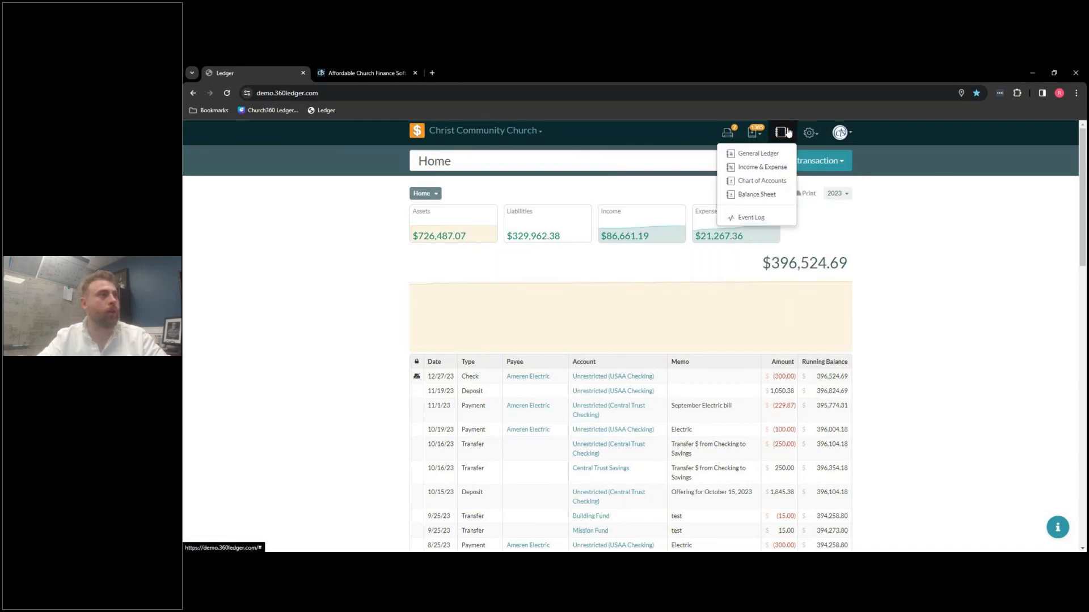
pyautogui.click(751, 218)
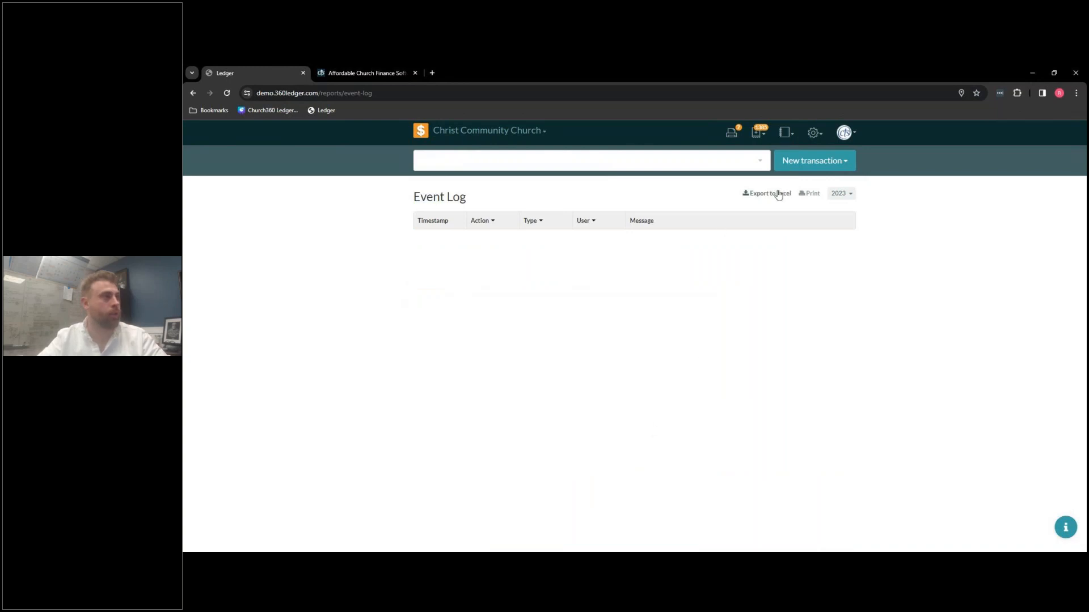
pyautogui.click(840, 195)
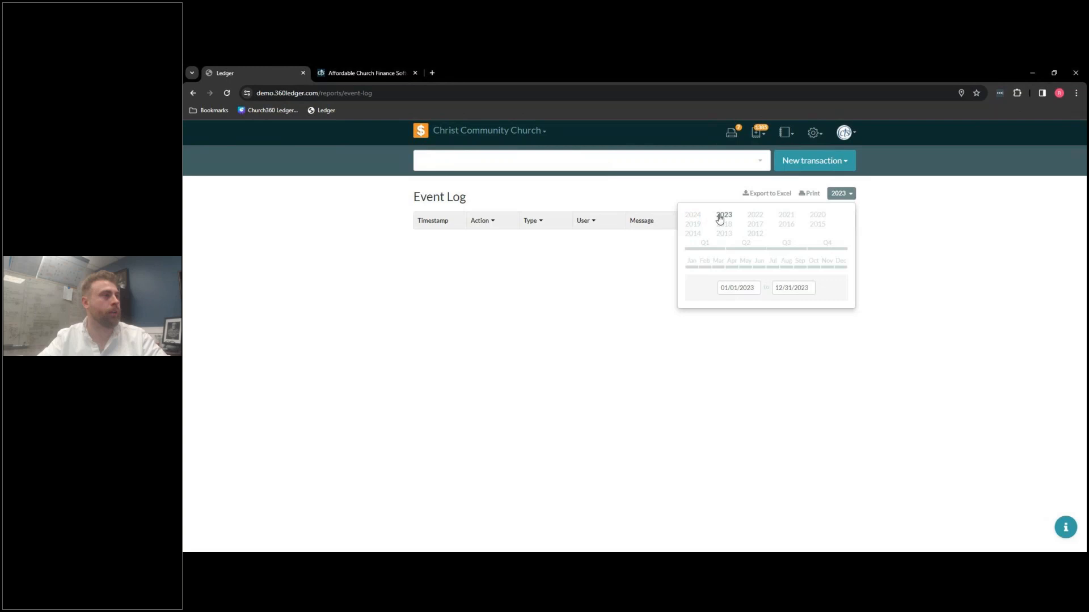
pyautogui.click(927, 237)
pyautogui.click(227, 93)
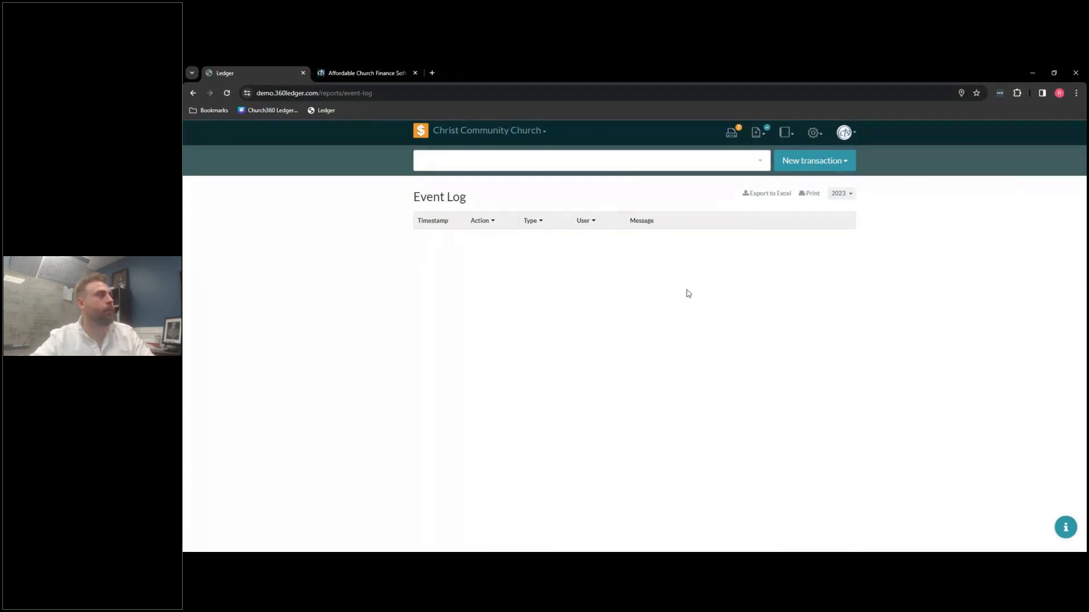
pyautogui.click(226, 96)
# Examine the timestamps, actions, users and messages of the transactions listed in the 2023 Event Log.
pyautogui.scroll(-2, 637, 301)
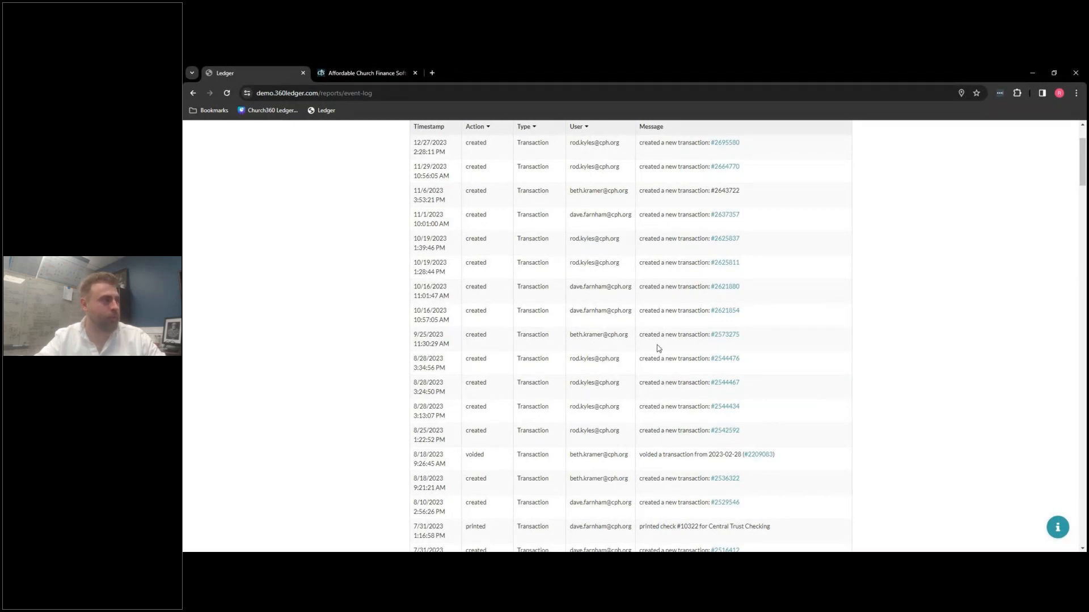
pyautogui.scroll(1, 588, 325)
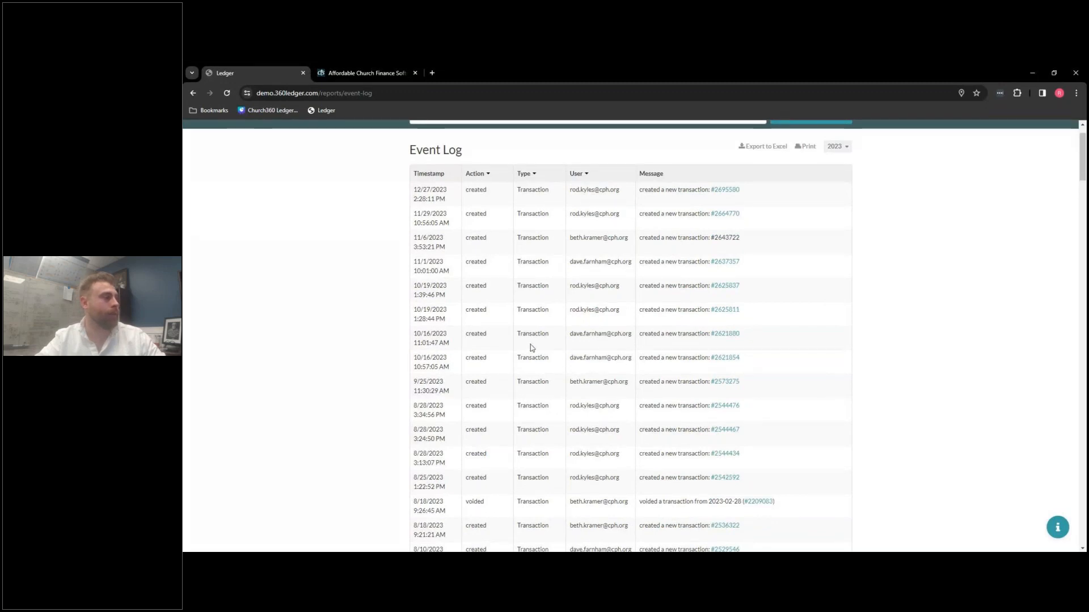
pyautogui.scroll(-6, 530, 346)
pyautogui.scroll(-2, 527, 342)
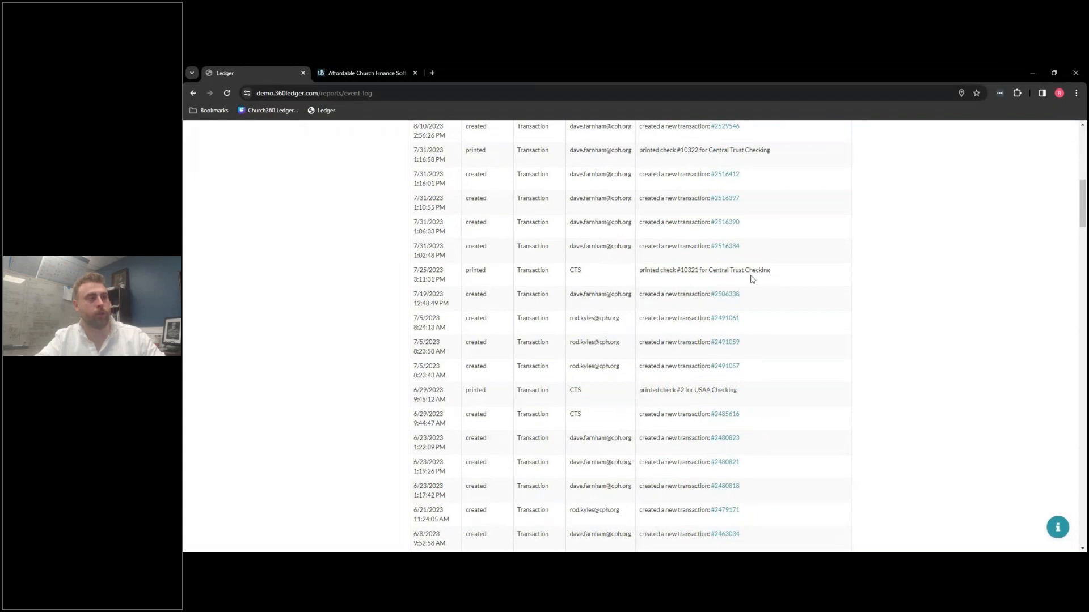
pyautogui.scroll(-1, 635, 317)
pyautogui.scroll(-3, 635, 317)
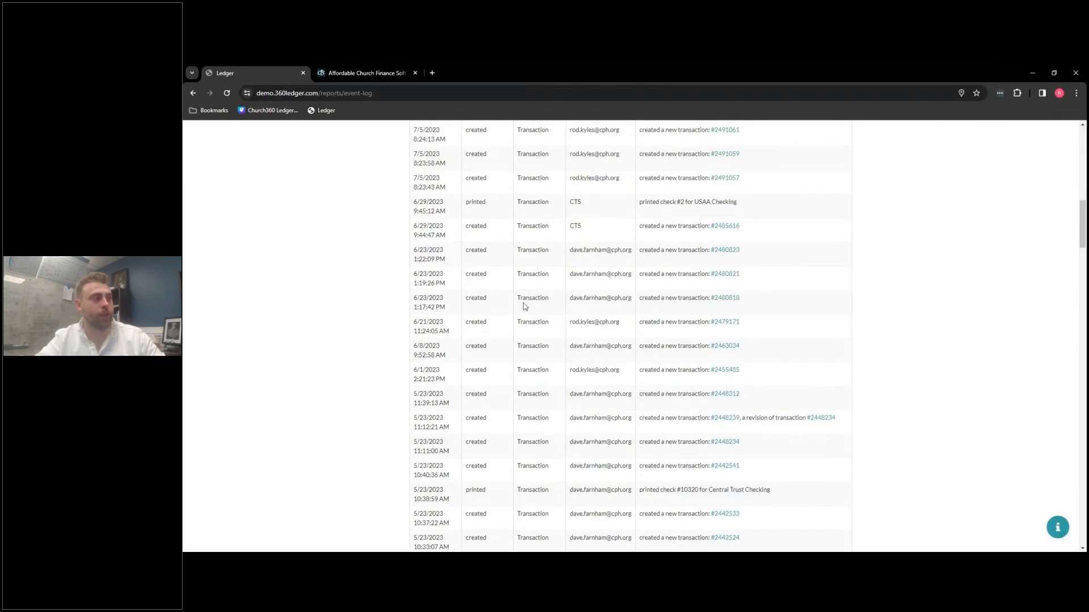